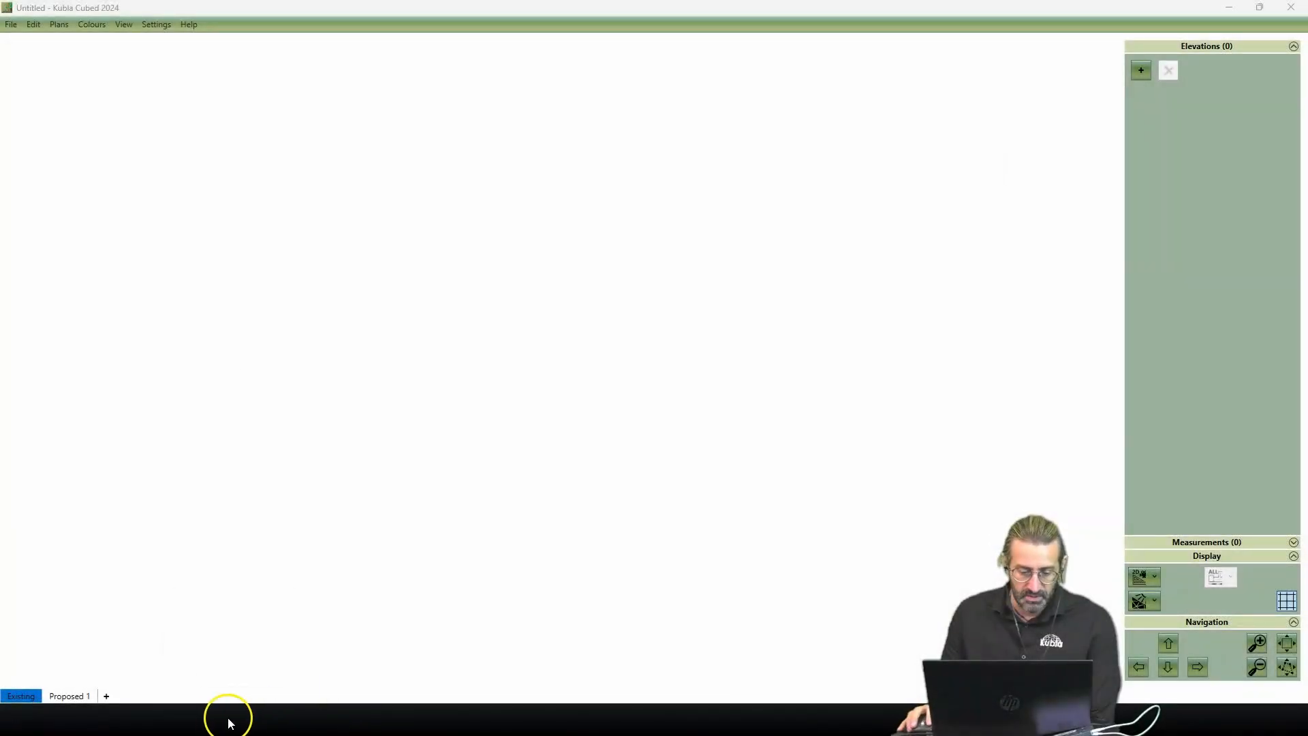
Step: Switch to File Explorer, open Building Site Example Metric Units.dxf in the CAD program and dismiss the proxy information notice
click(230, 723)
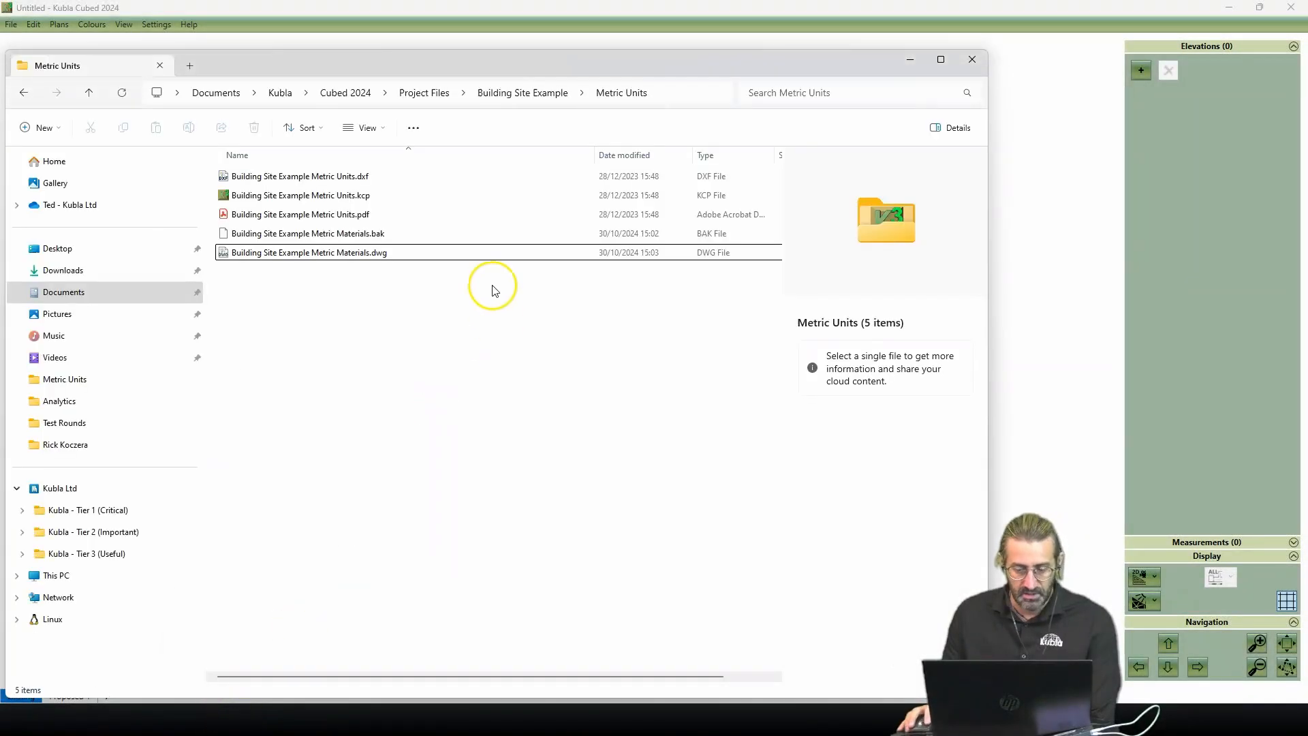
click(336, 176)
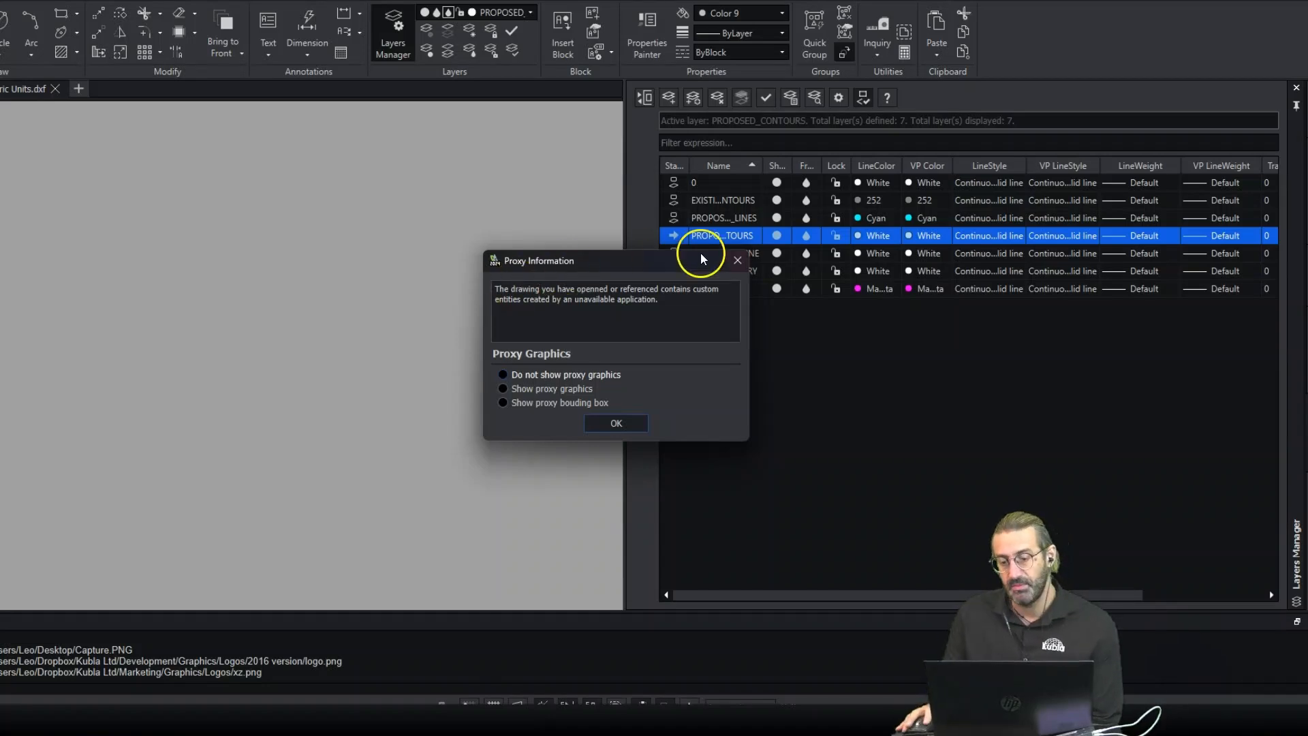
click(738, 261)
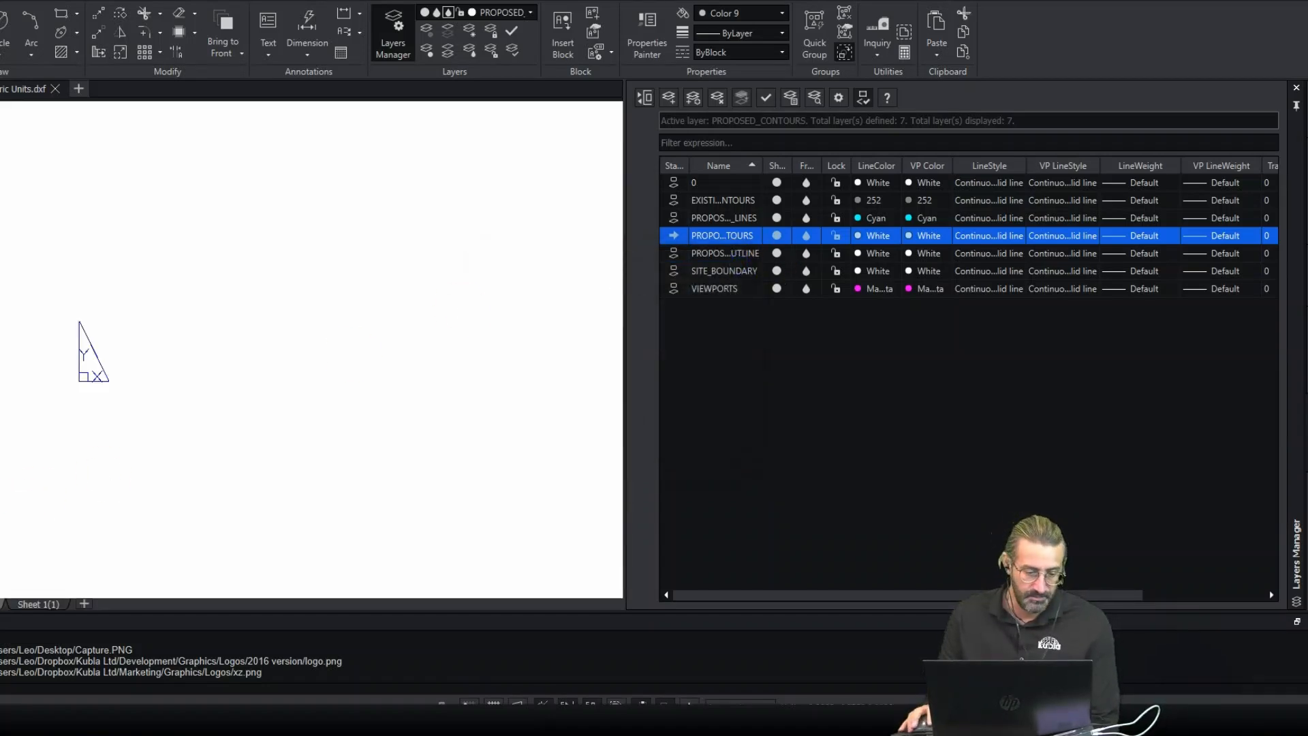
Step: Close the layer list, select an existing contour northeast of the site and check its elevation in the polyline properties
scroll(199, 488, up, 3)
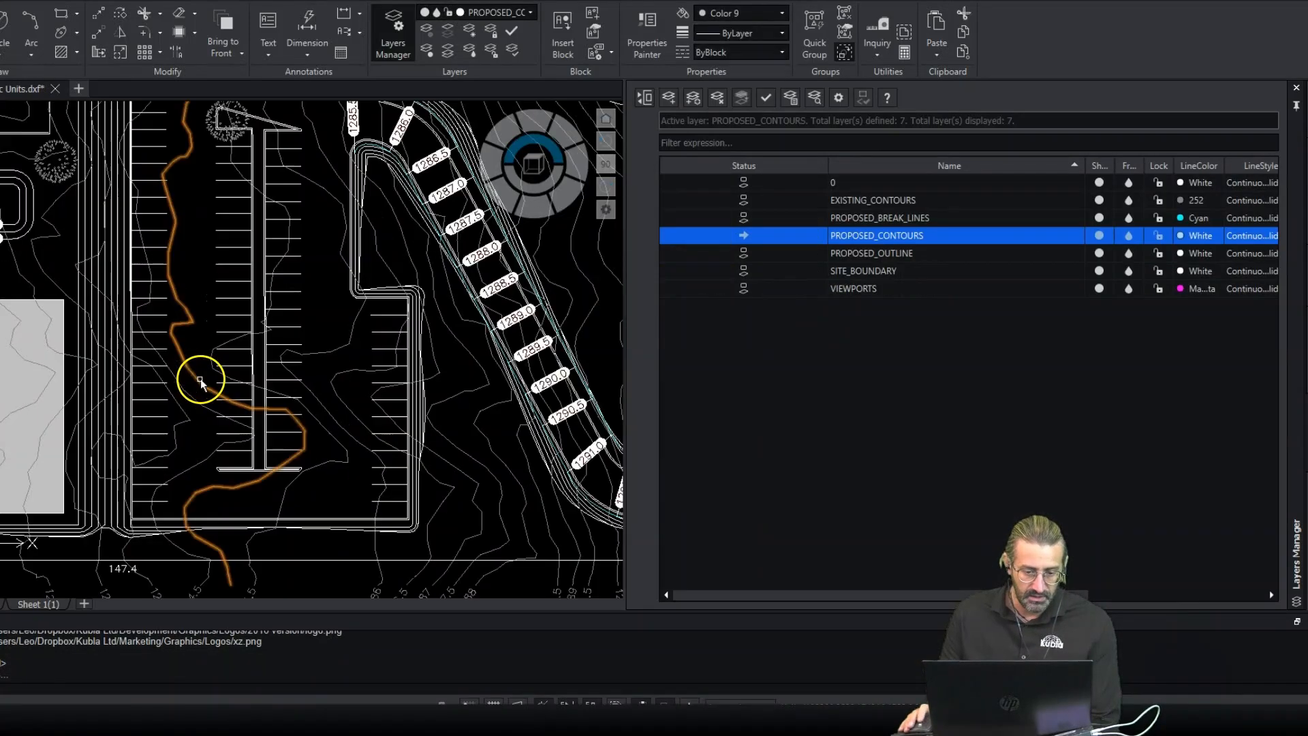
scroll(265, 329, down, 8)
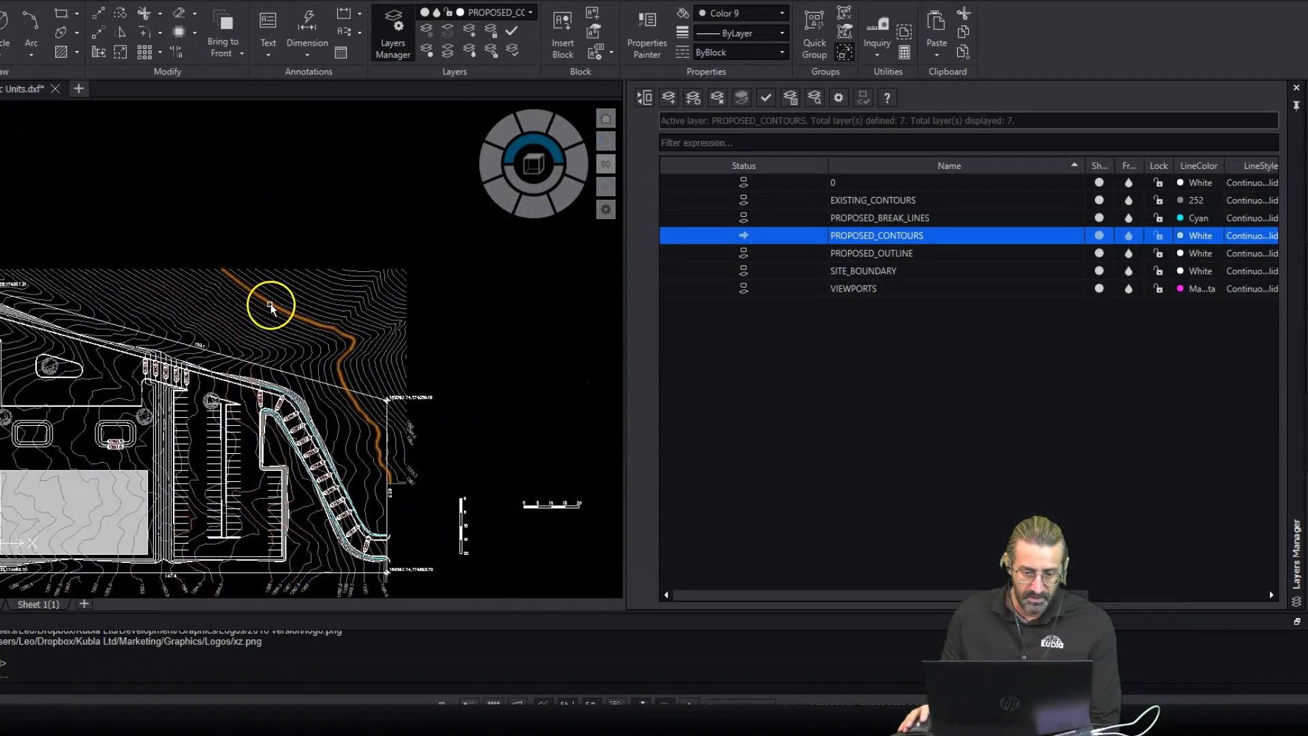
click(271, 304)
scroll(291, 321, up, 3)
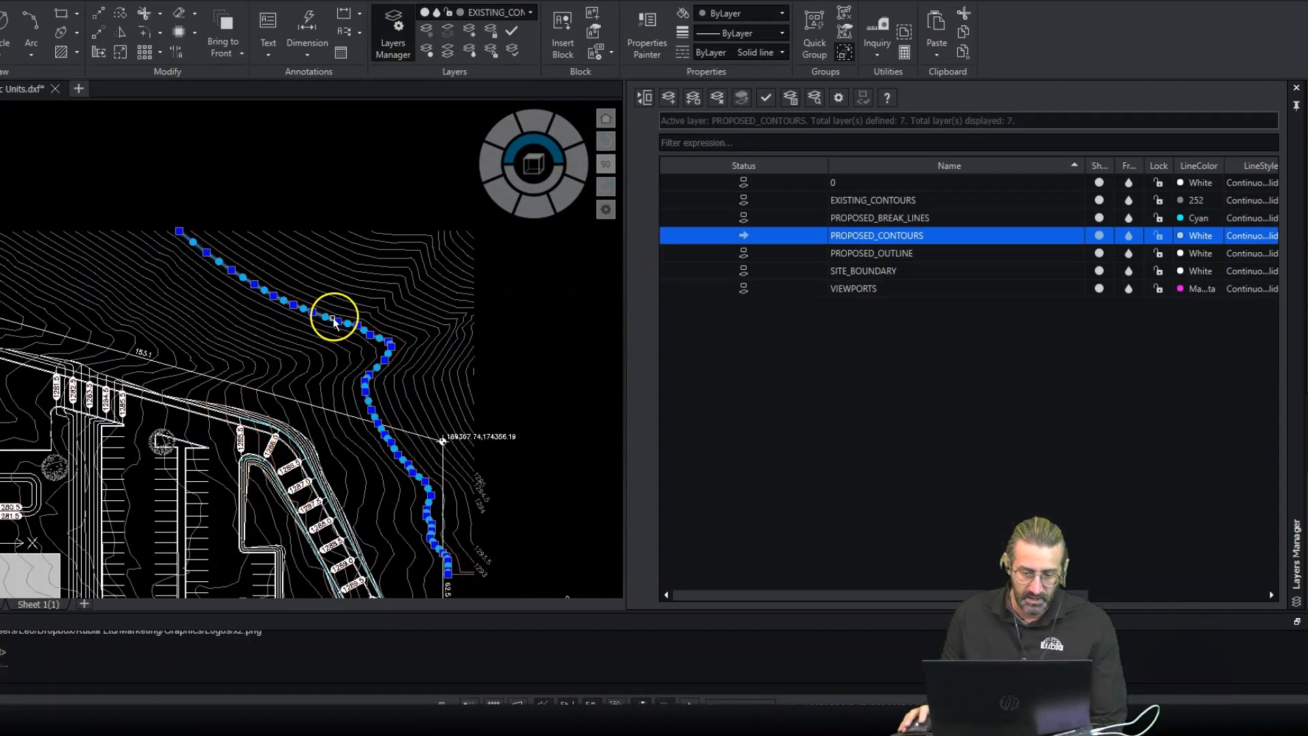
click(1297, 89)
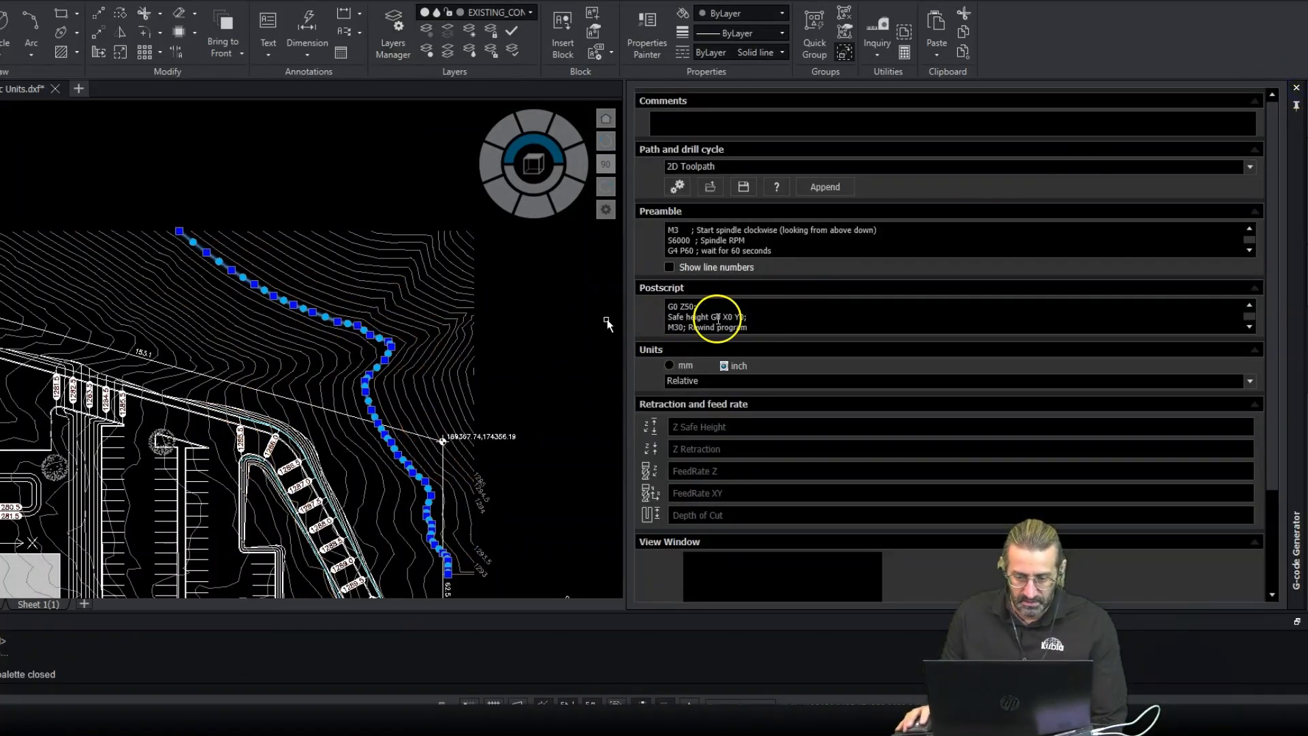
scroll(716, 315, down, 1)
right_click(358, 330)
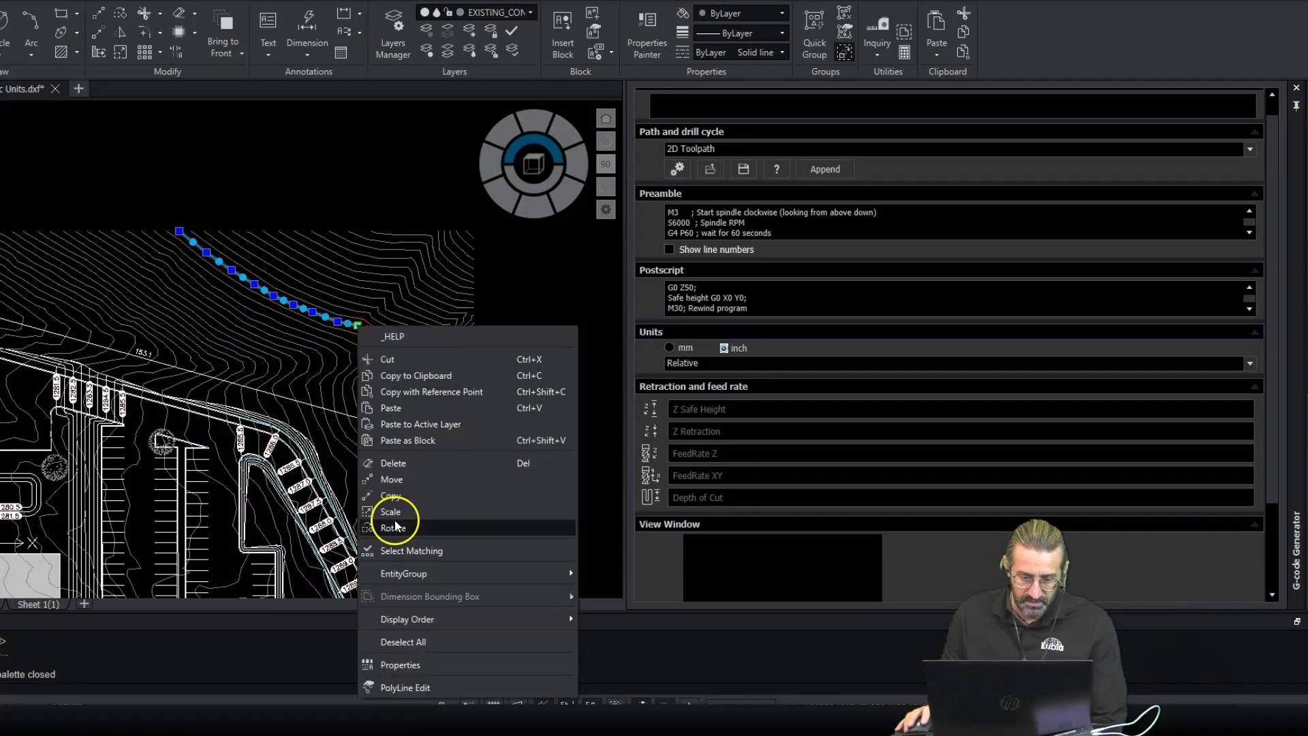
click(425, 663)
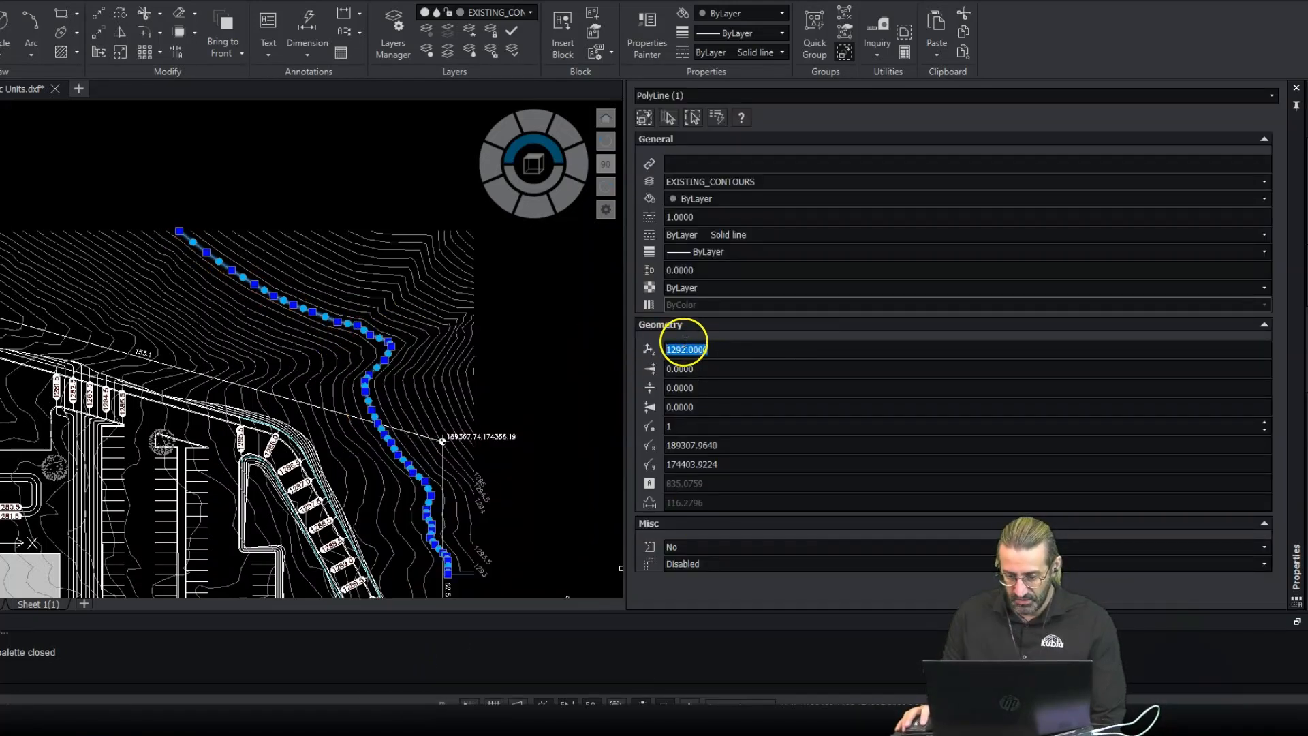
click(737, 350)
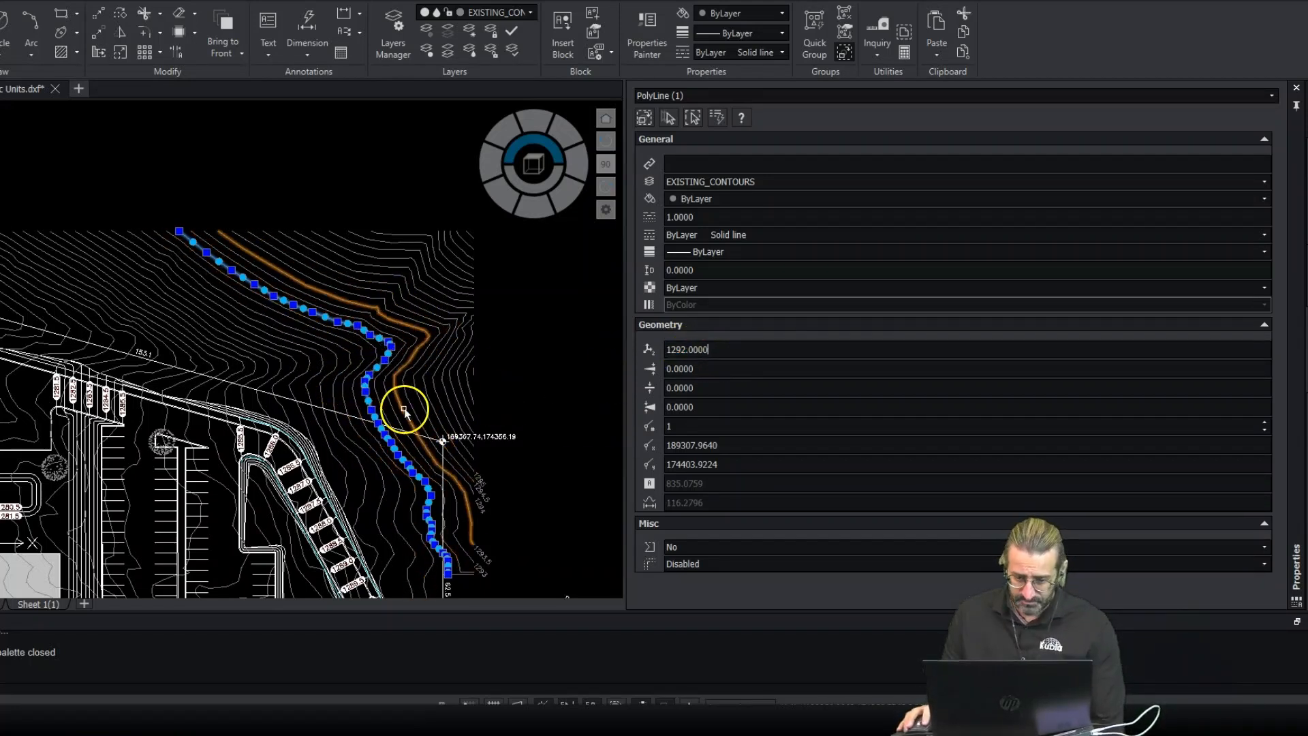
Step: Check the elevation of a proposed contour along the access road, clear the selection and look over the drawing
scroll(257, 452, up, 6)
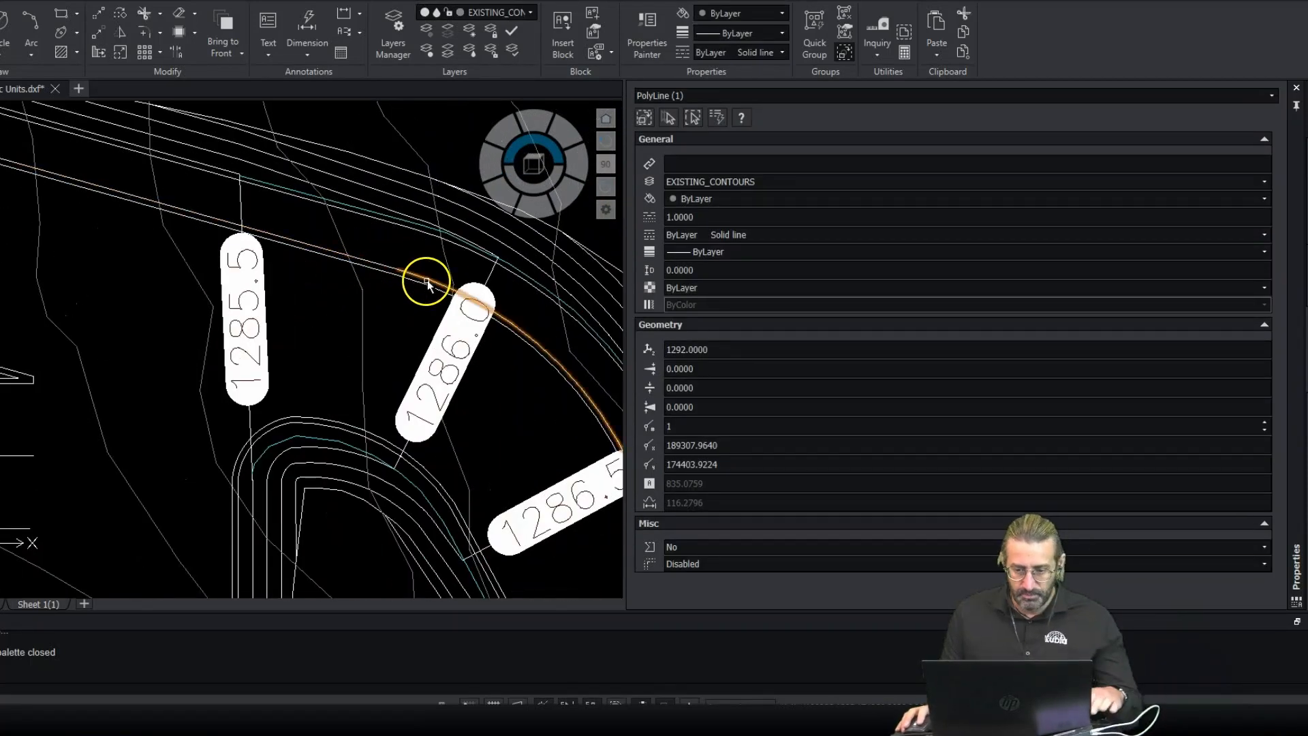
key(Escape)
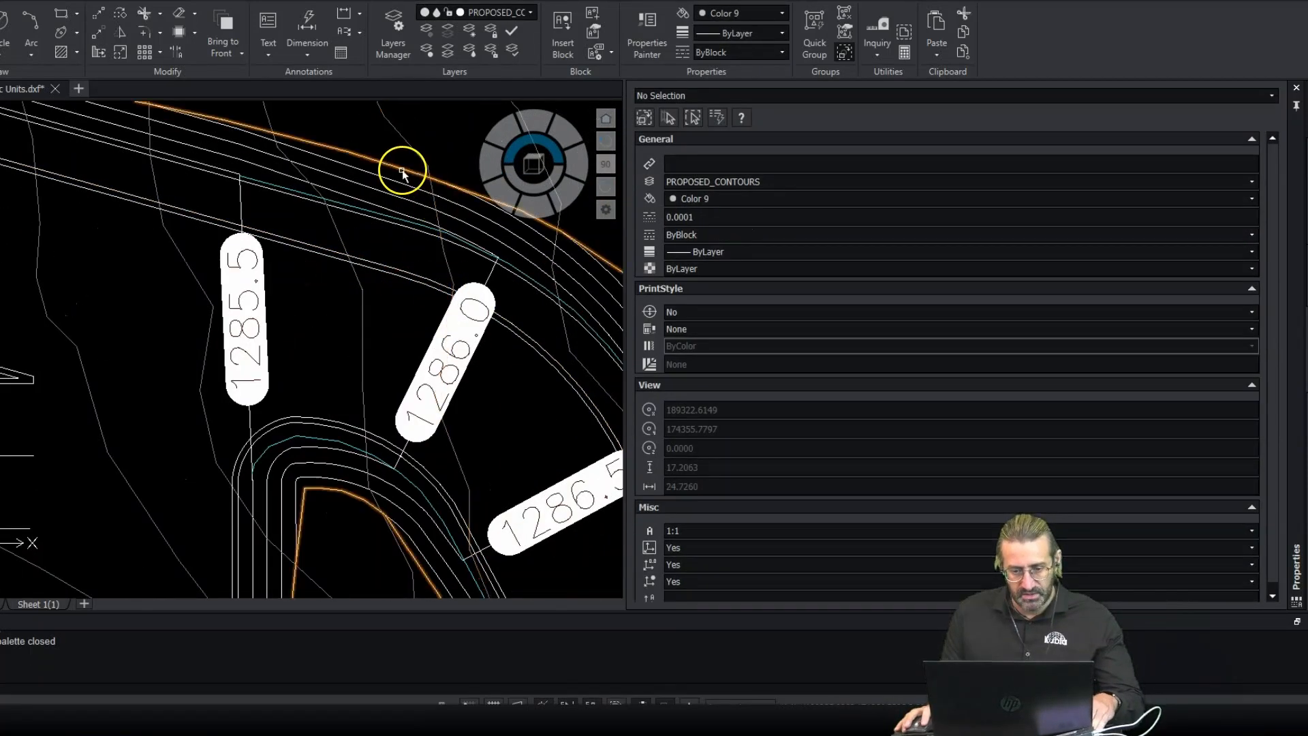
click(395, 184)
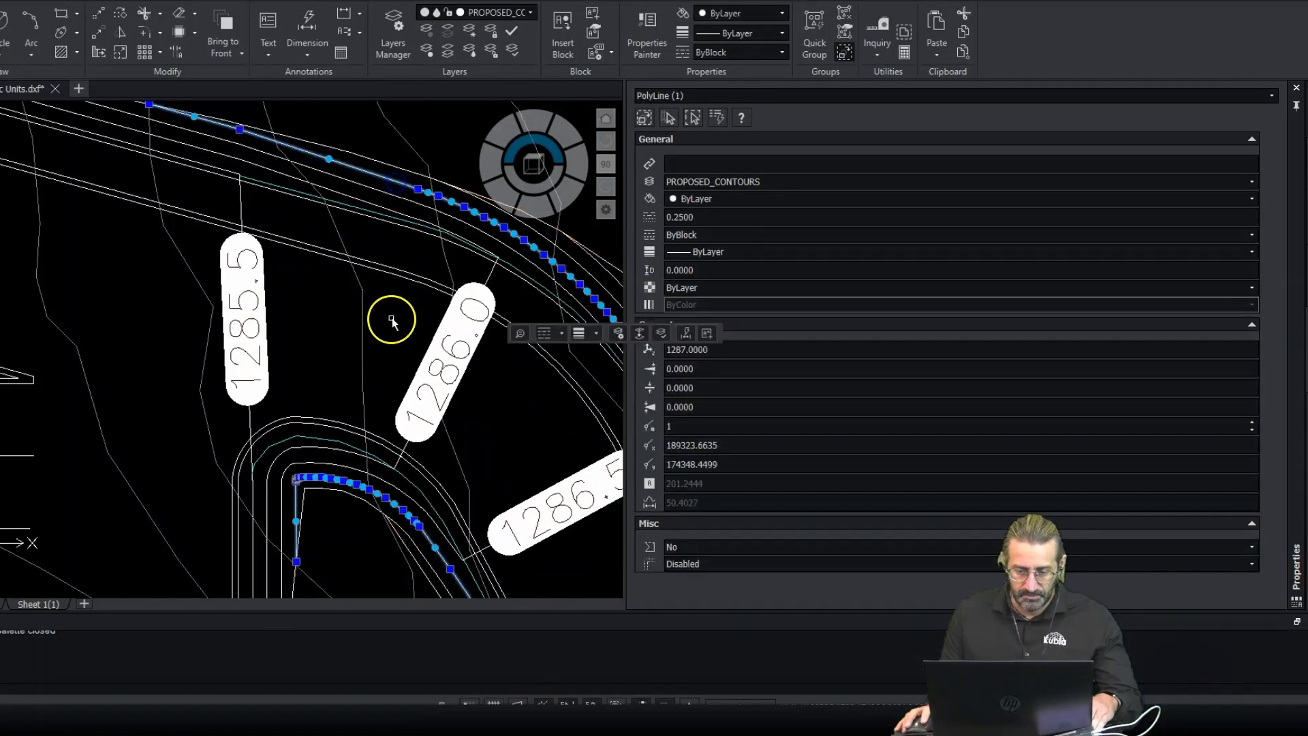
key(Escape)
scroll(391, 319, down, 3)
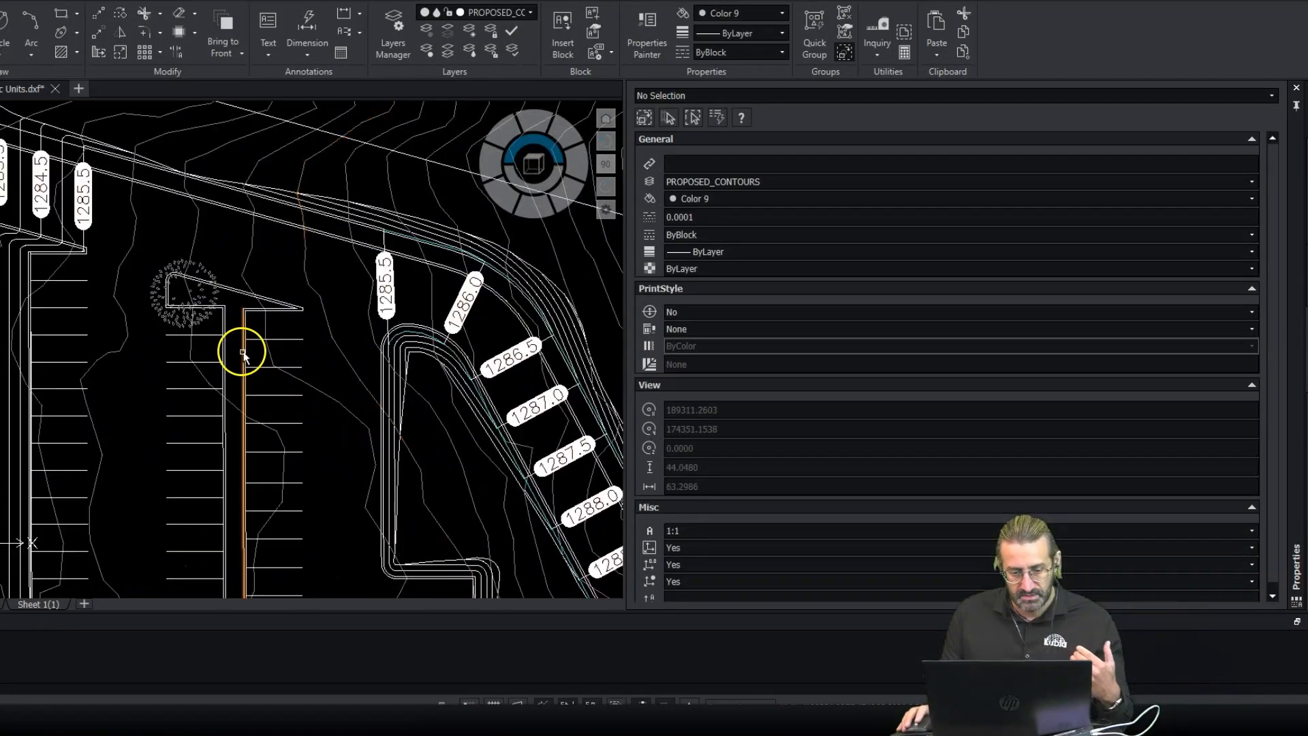
middle_drag(253, 354, 226, 351)
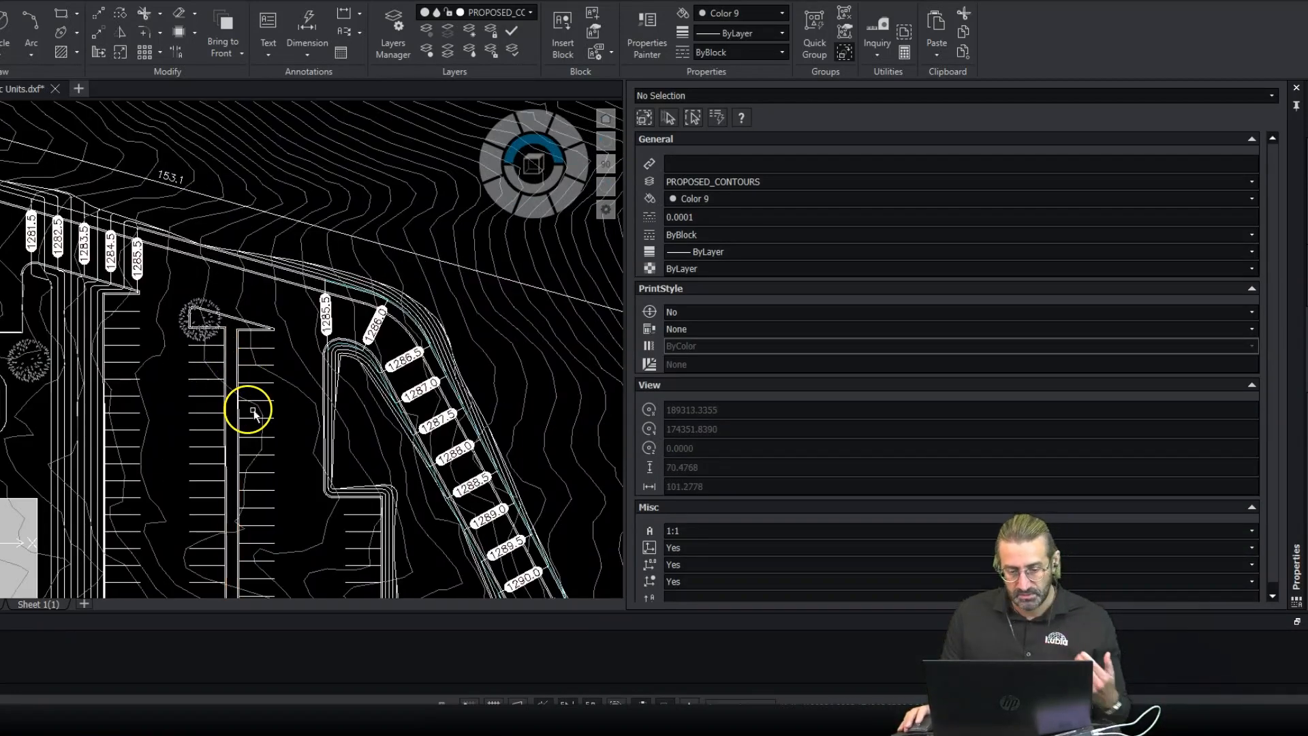
scroll(266, 416, down, 5)
scroll(137, 338, up, 3)
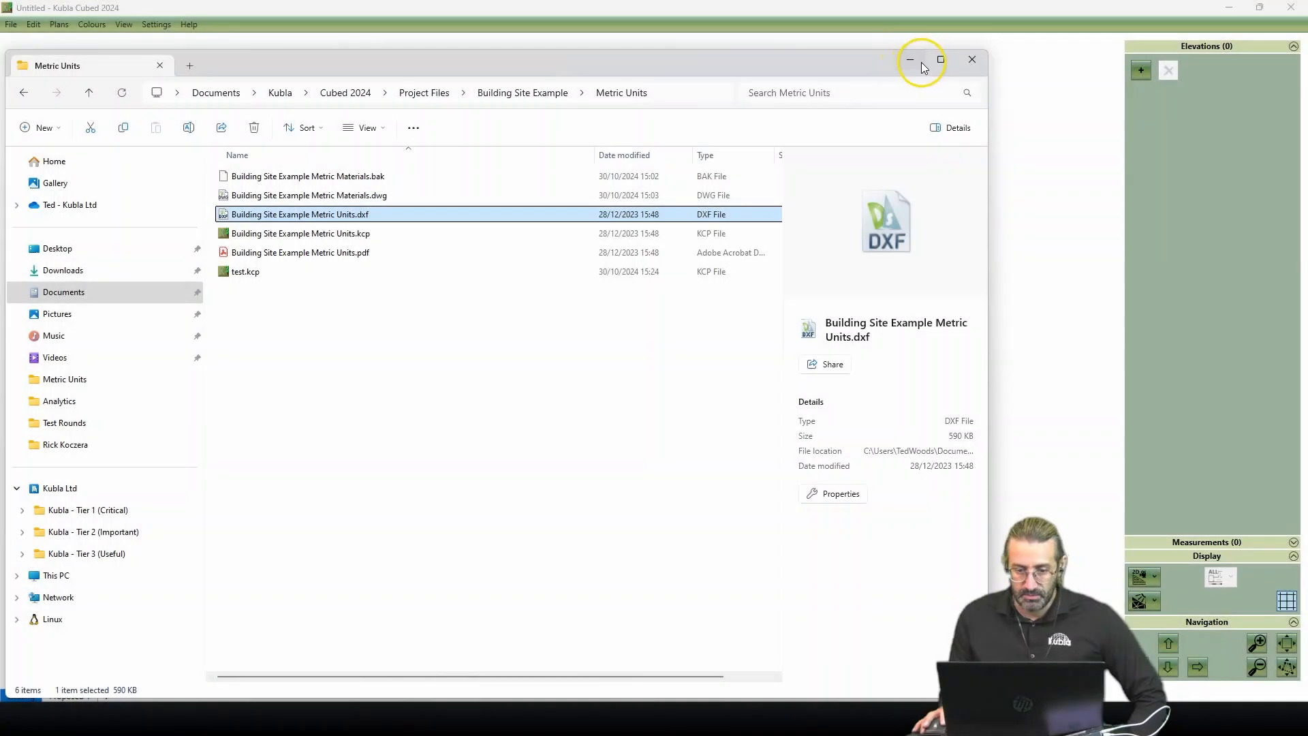
Step: Return to Kubla Cubed and add the CAD file Building Site Example Metric Units.dxf as a site plan
click(905, 62)
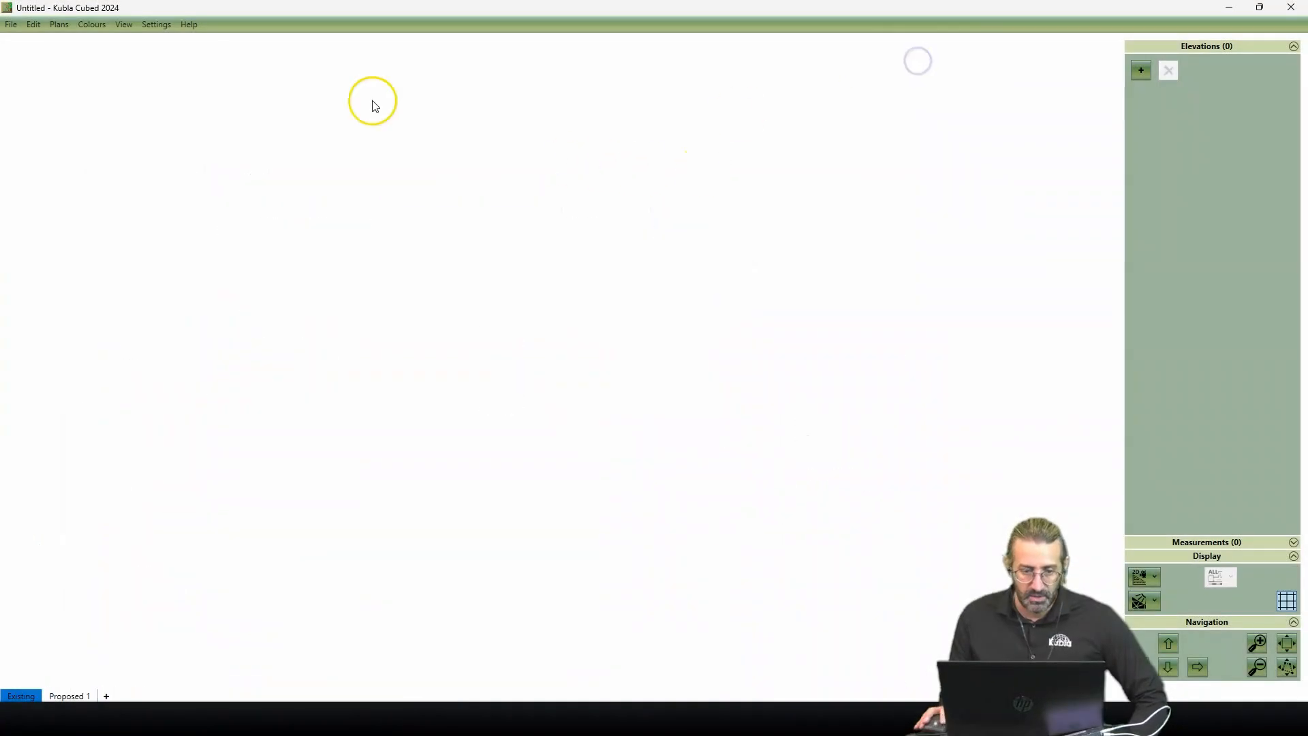
click(61, 25)
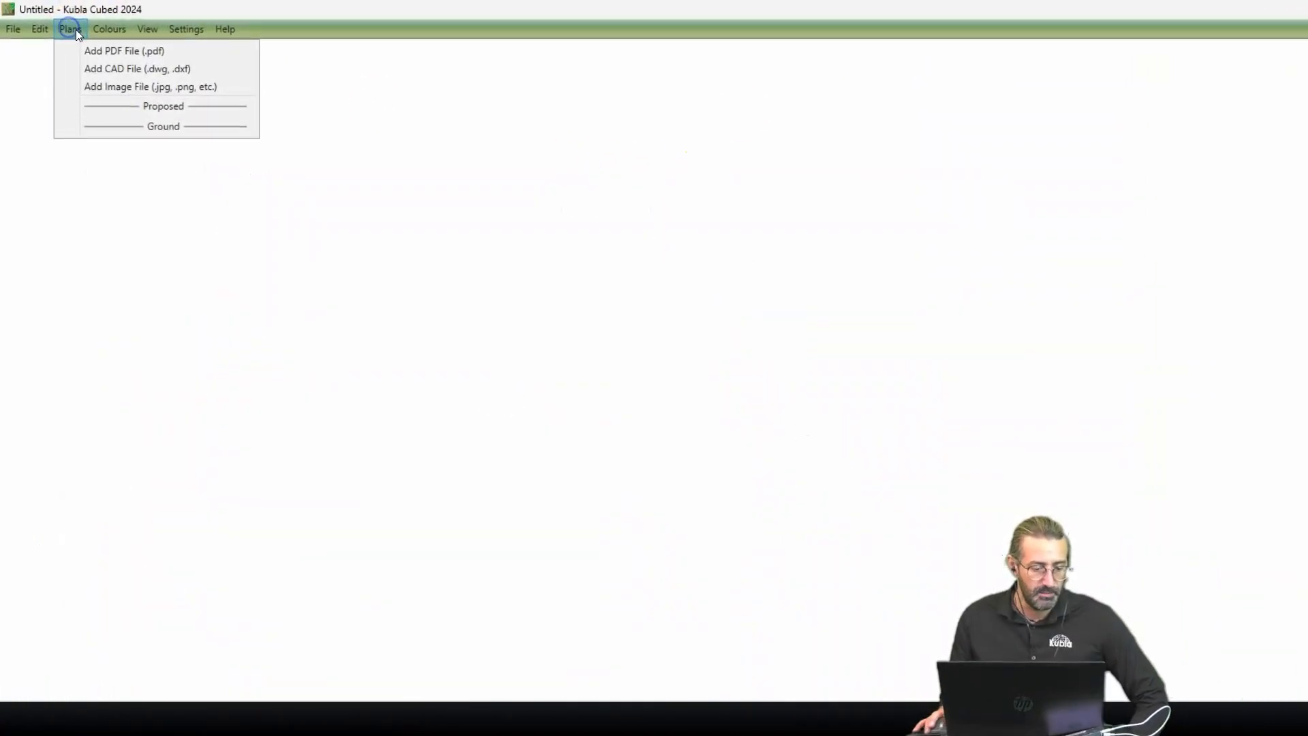
click(103, 55)
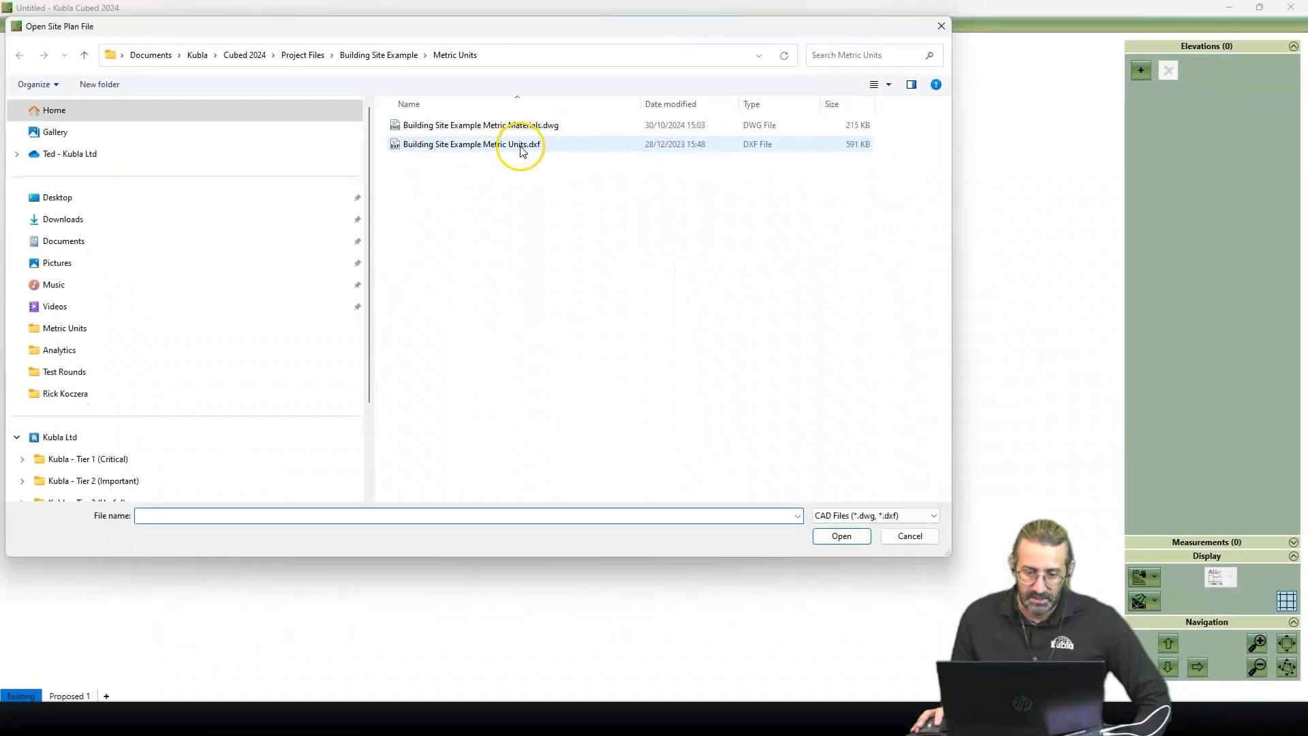
click(522, 145)
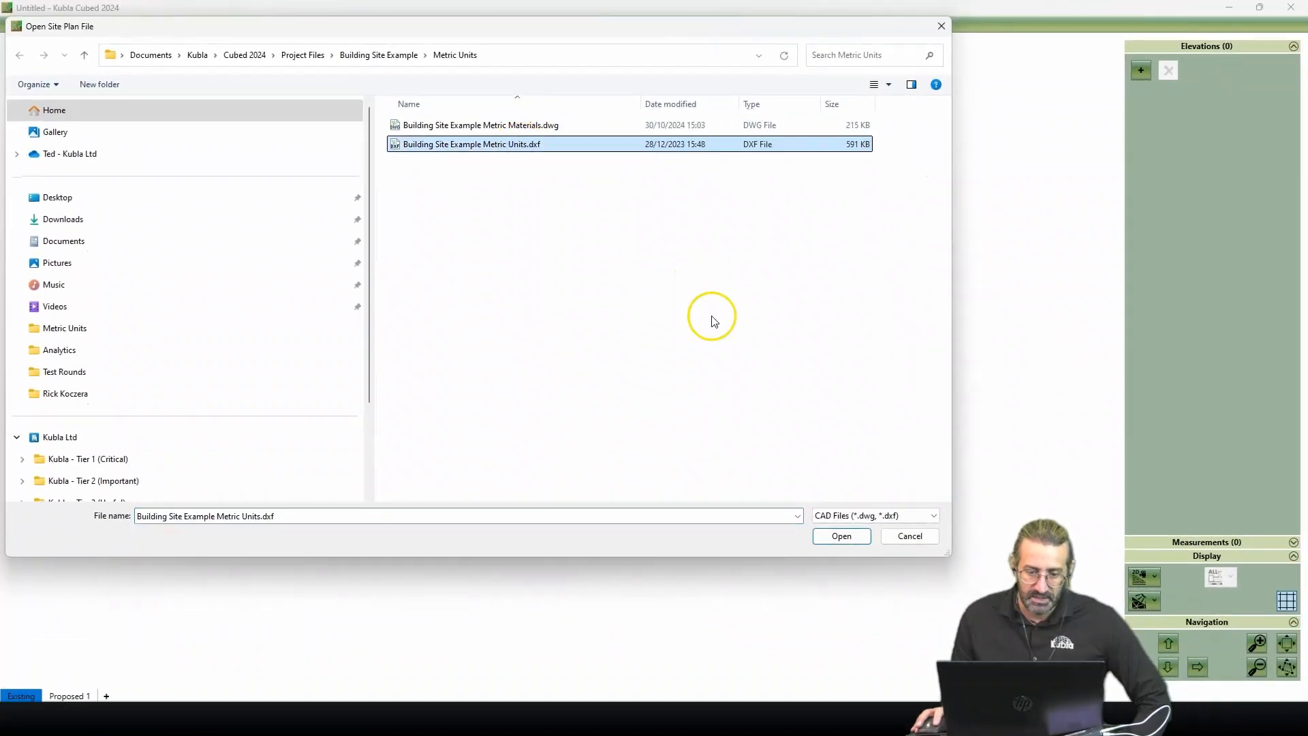
click(858, 546)
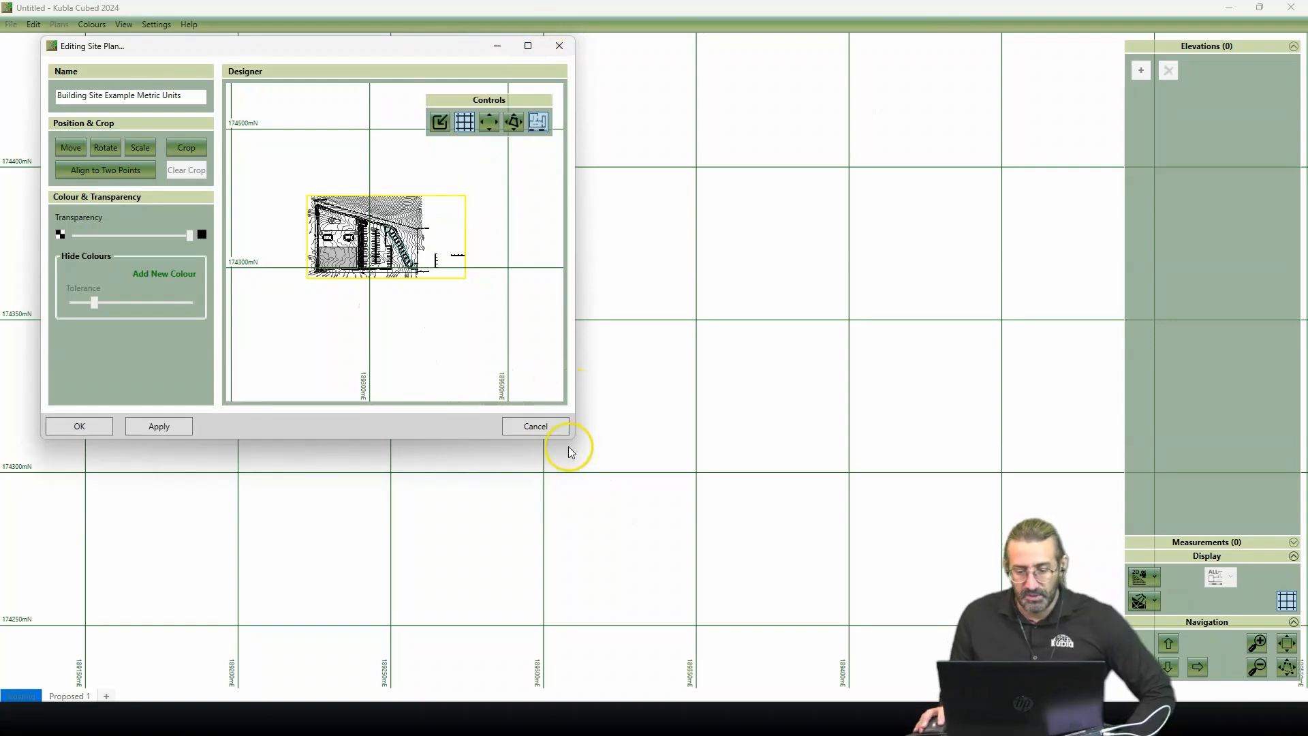
Step: Enlarge the site plan editing window and frame the whole drawing in the designer
drag(819, 510, 1007, 627)
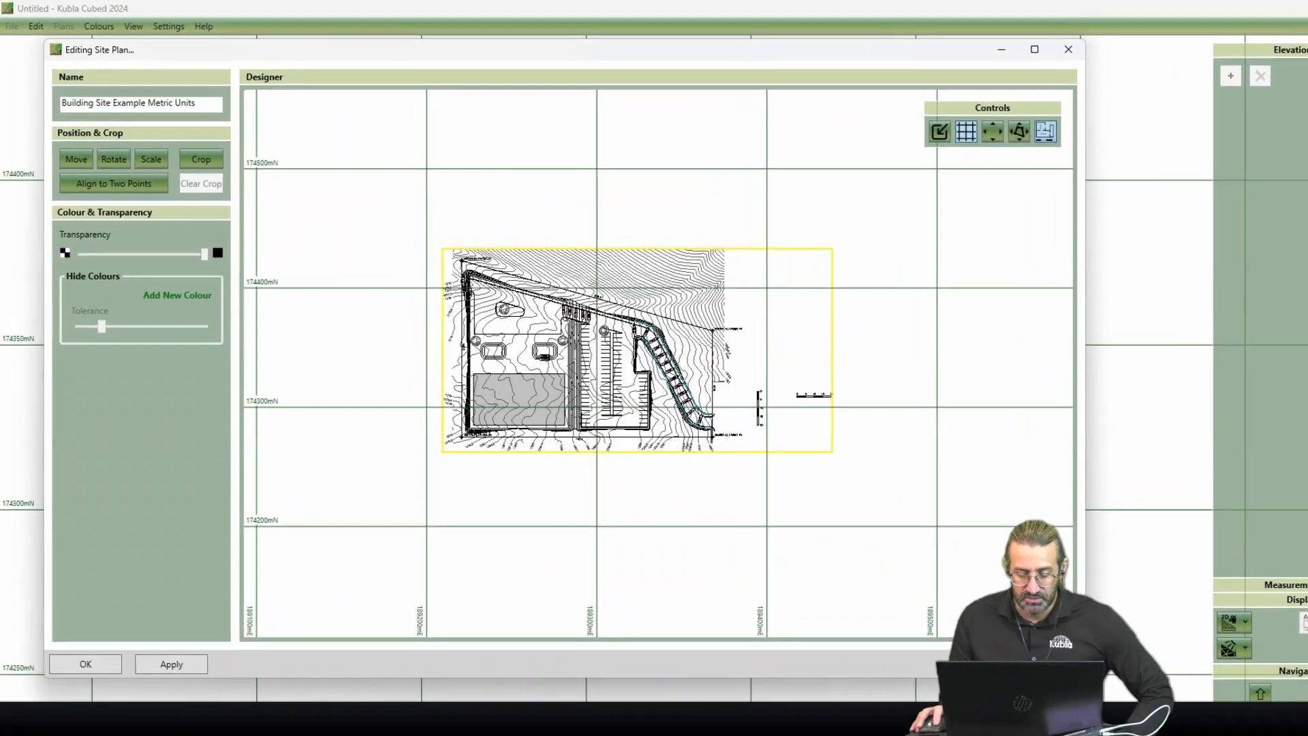
scroll(580, 335, up, 2)
drag(783, 409, 754, 374)
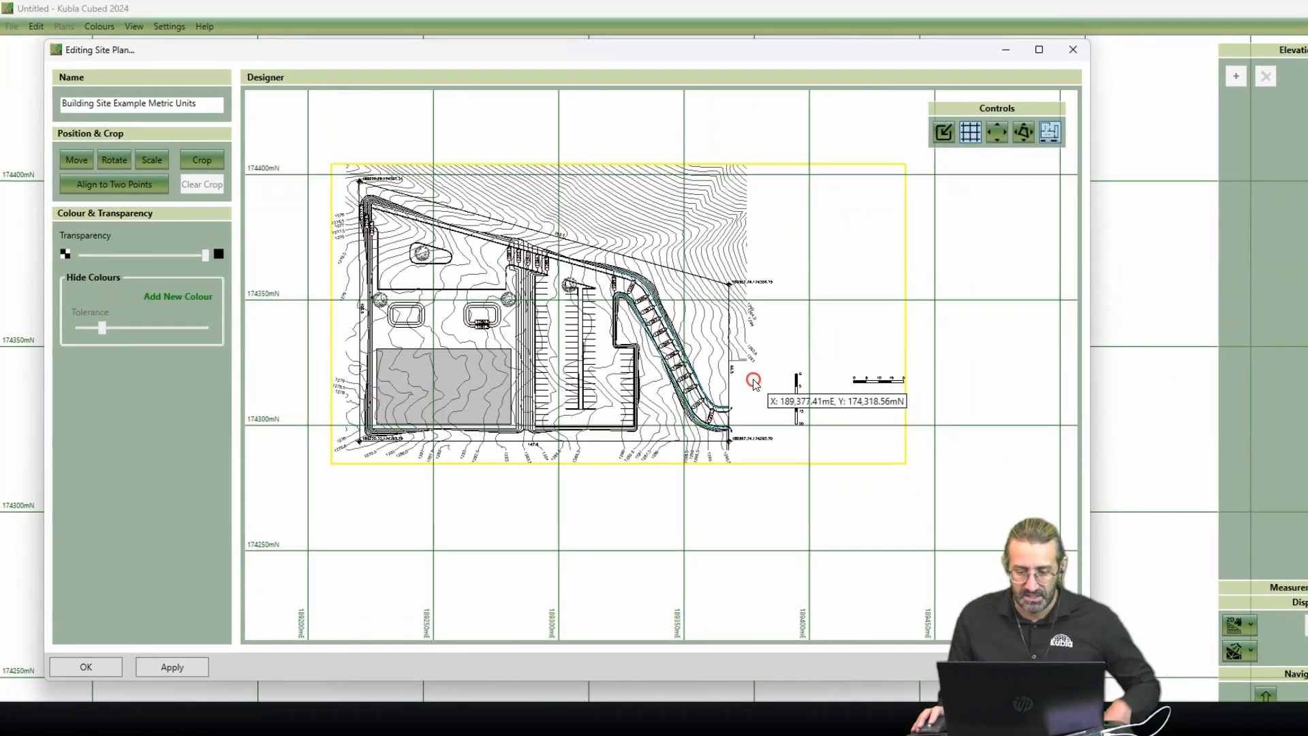
Step: Measure the vertical scale bar from 0 to 20 to verify the site plan's scale
key(m)
scroll(791, 361, up, 2)
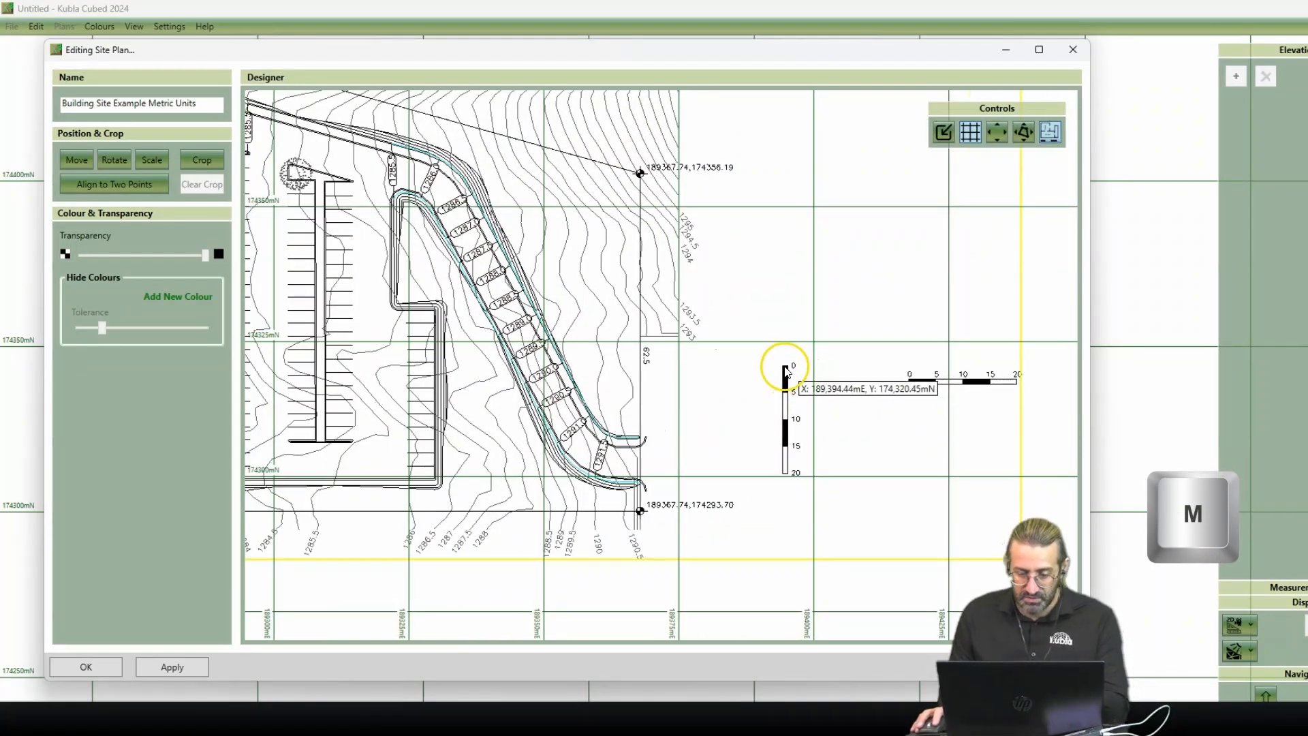
drag(786, 369, 787, 475)
scroll(787, 476, up, 1)
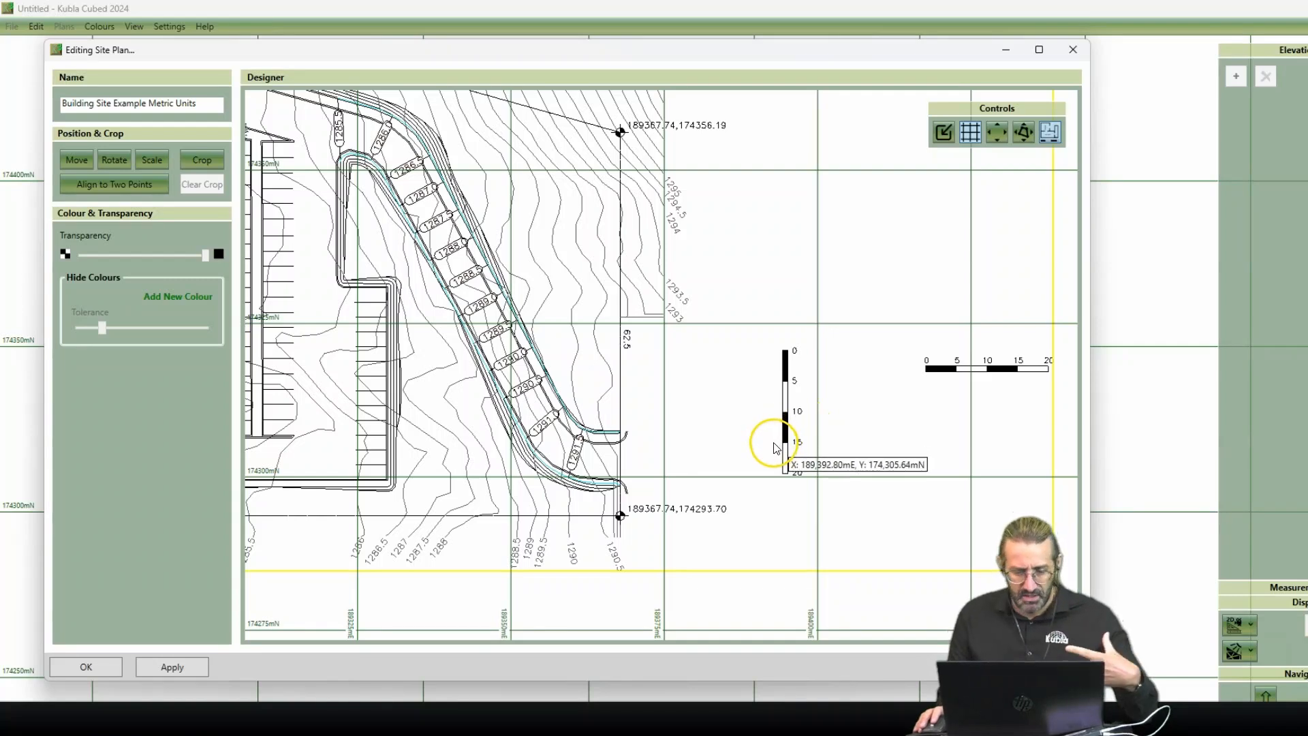
key(m)
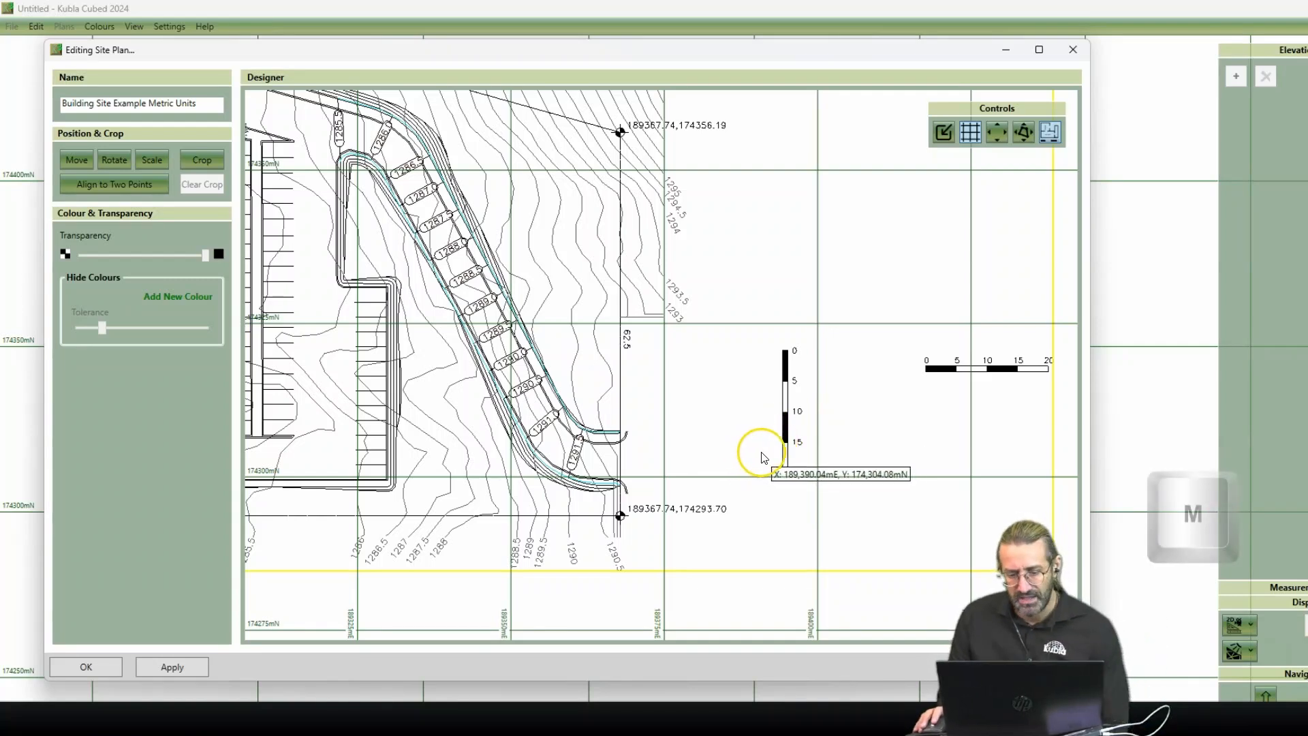
scroll(787, 368, up, 1)
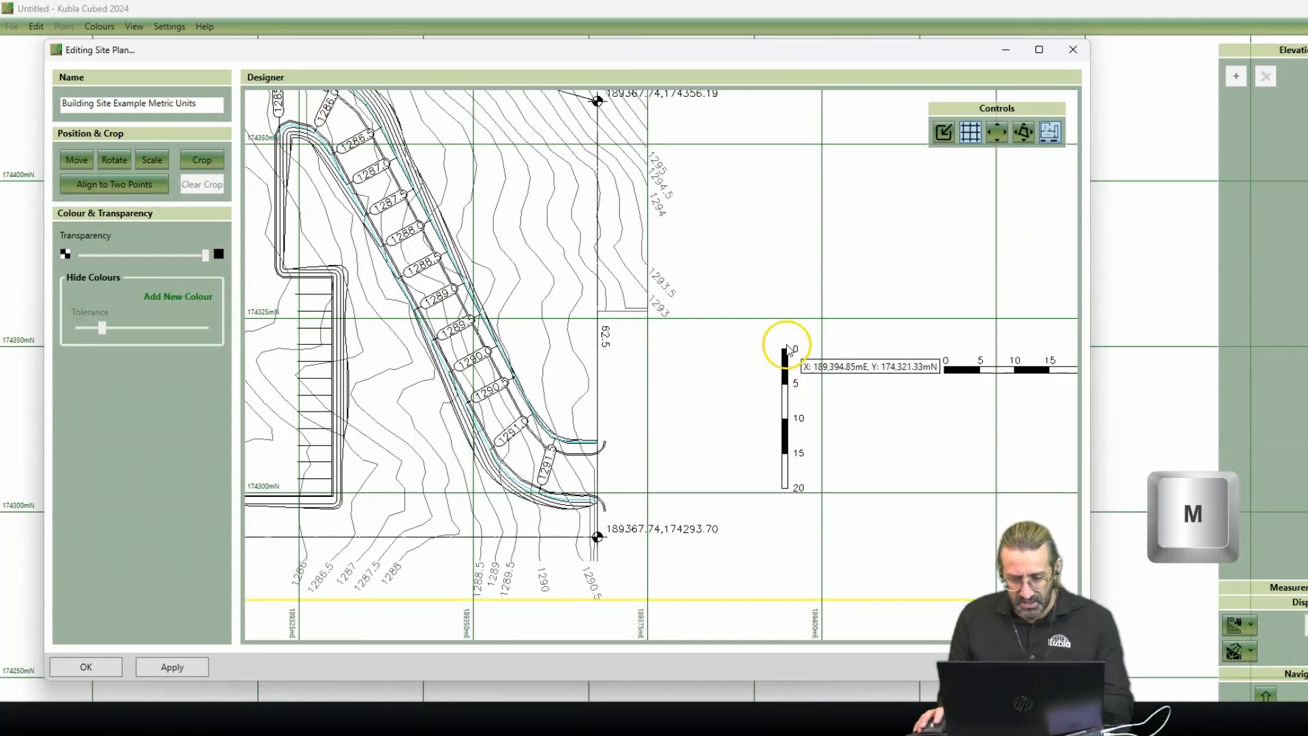
drag(785, 350, 787, 492)
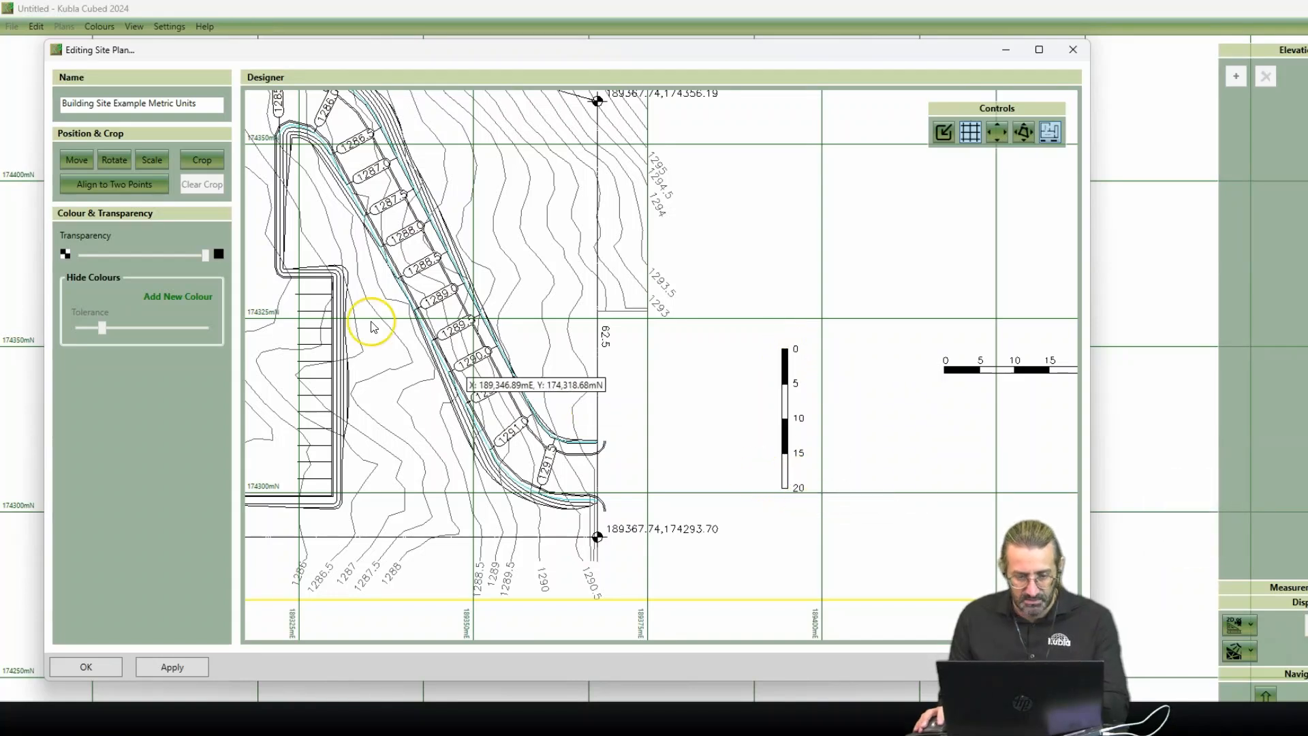
Step: Scale the site plan as a drawing in metres and accept the plan
click(156, 158)
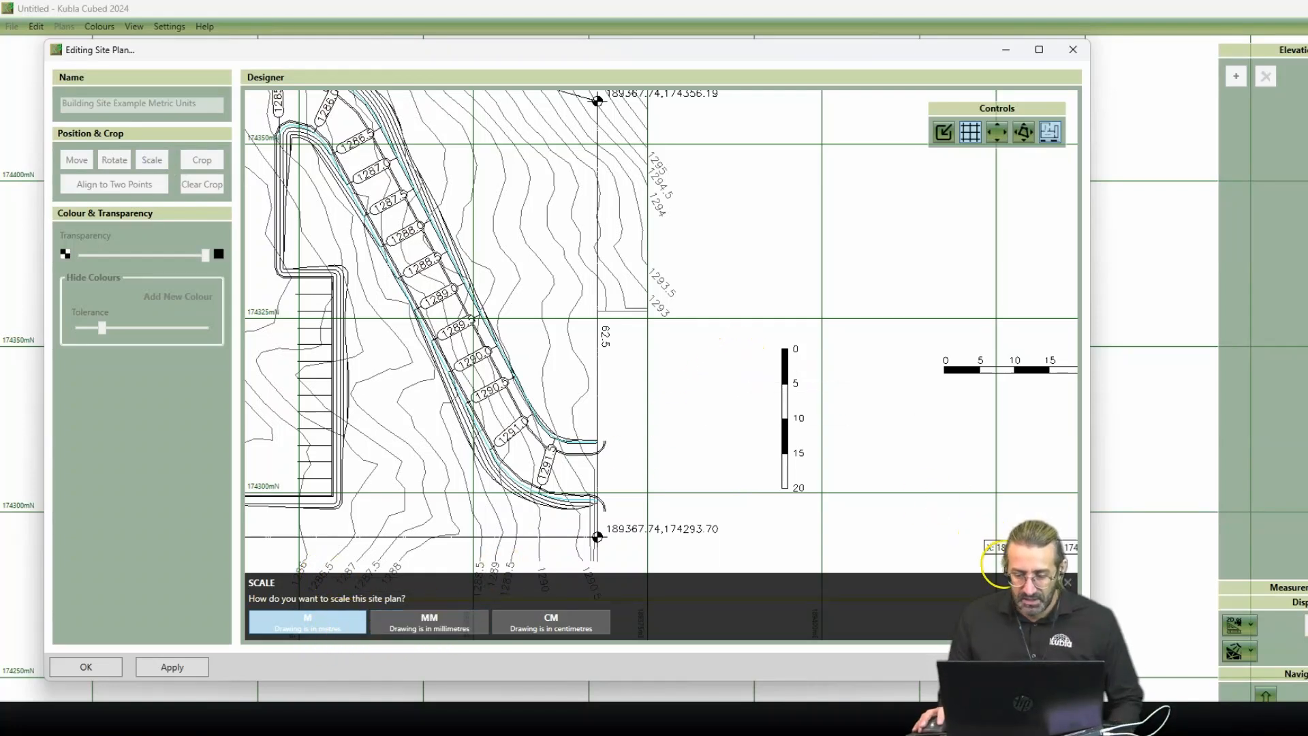
click(307, 622)
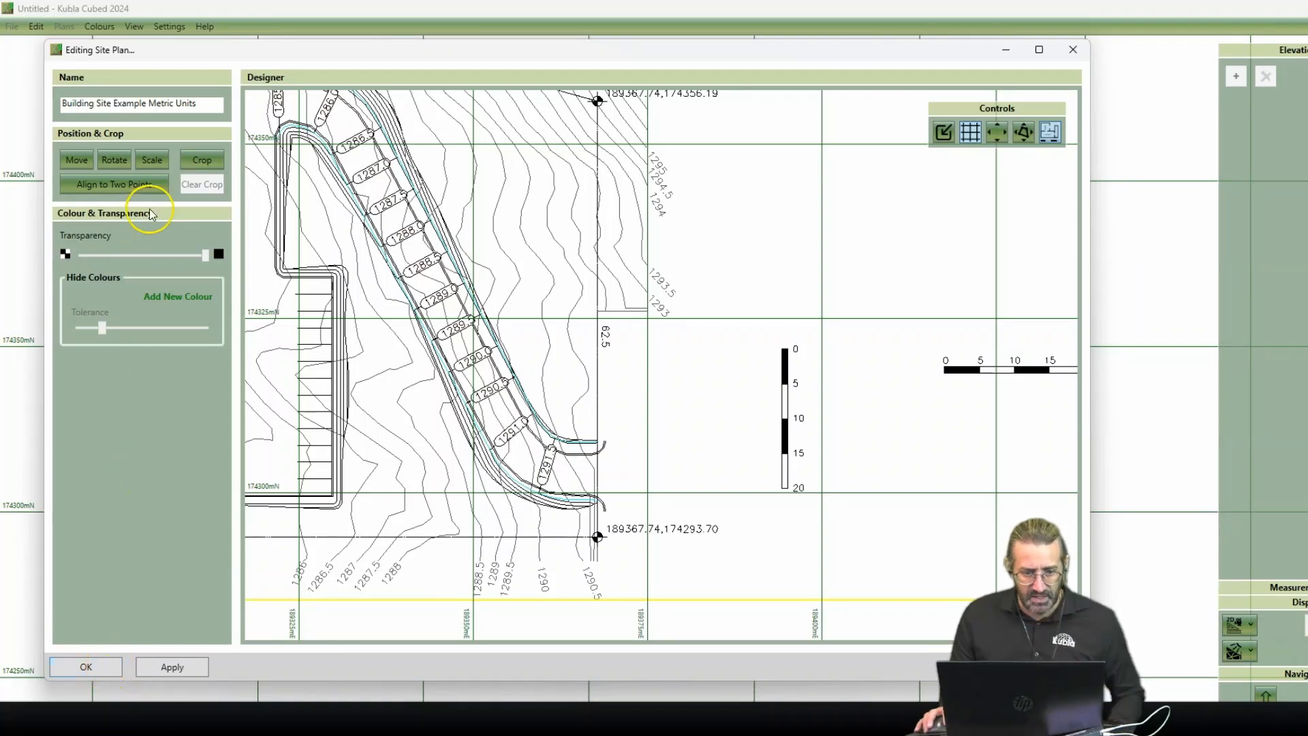
click(90, 671)
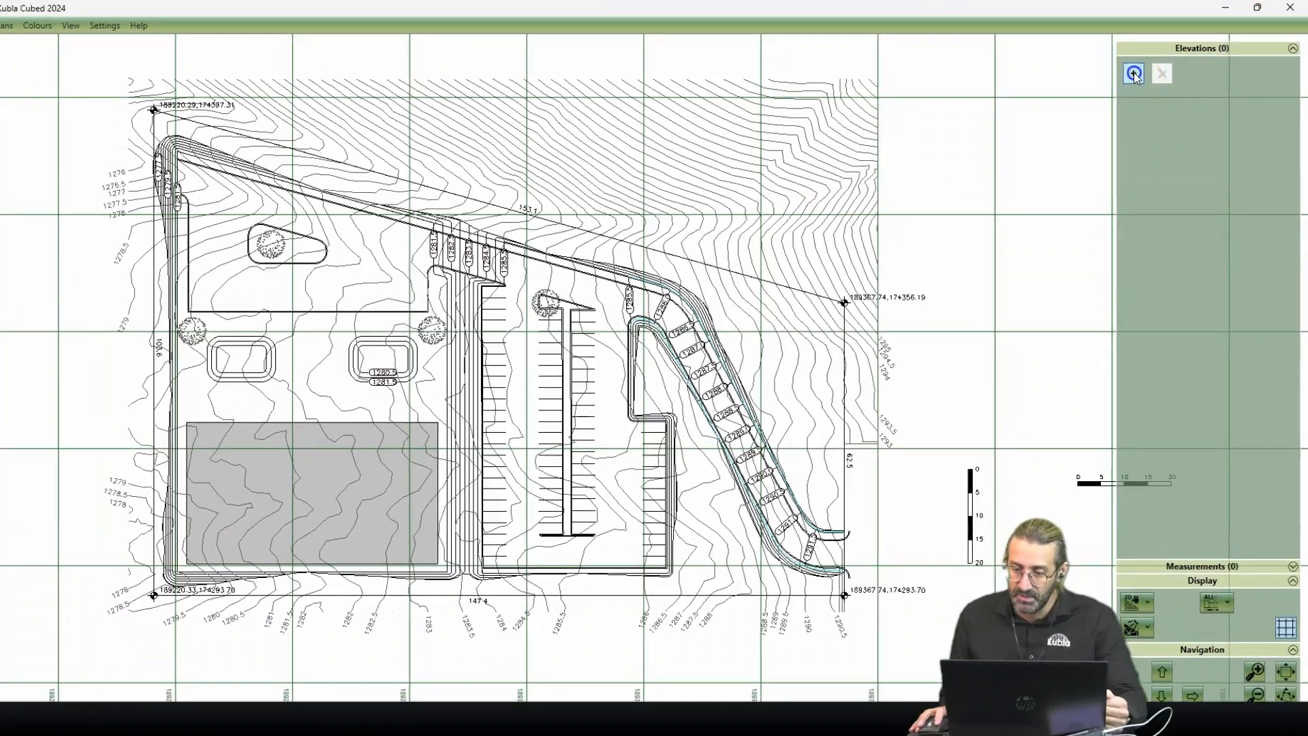
Step: Add a Feature Surface to the existing ground elevations
click(1141, 70)
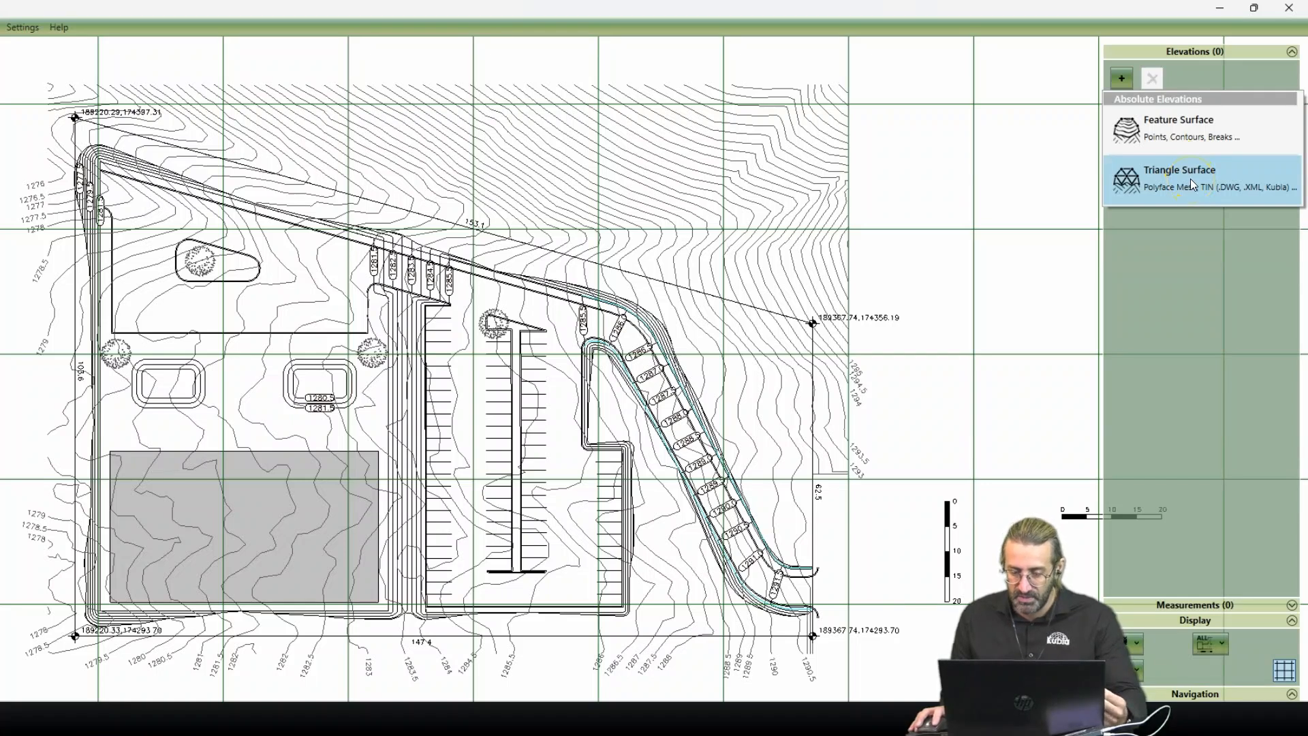
click(1185, 173)
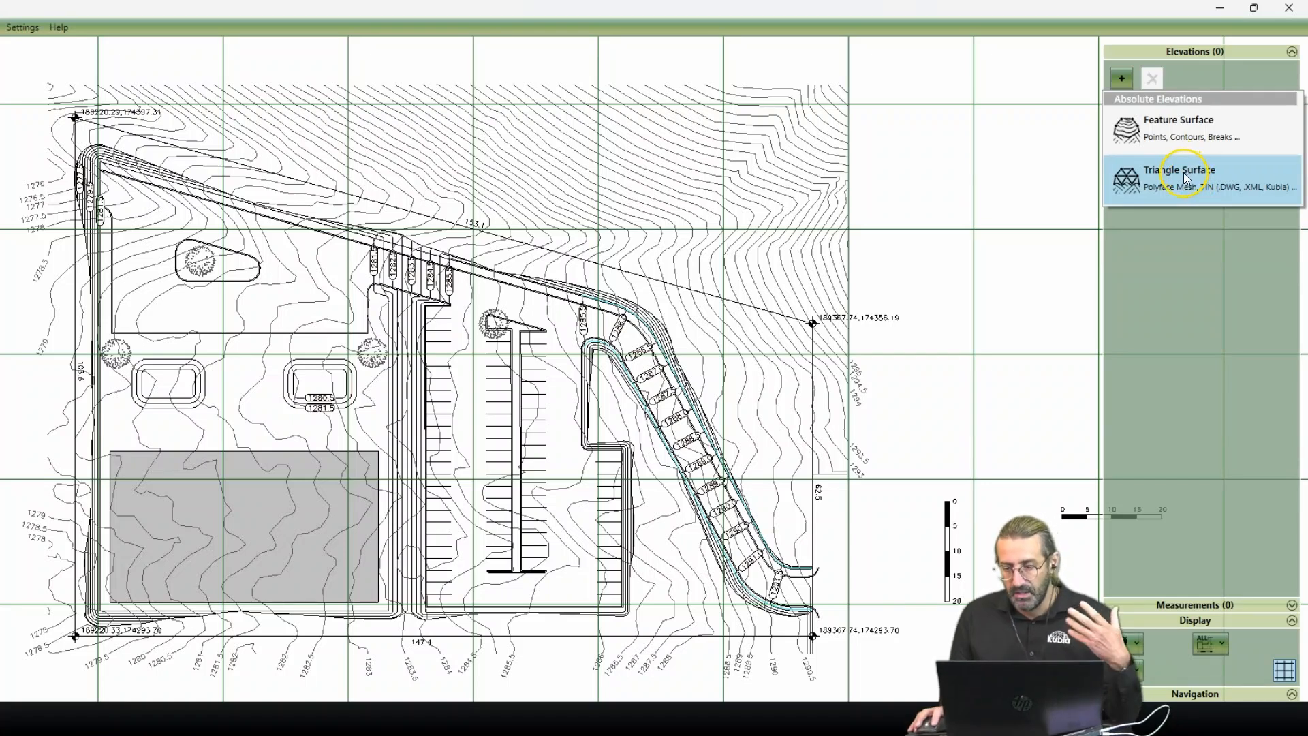
click(1189, 136)
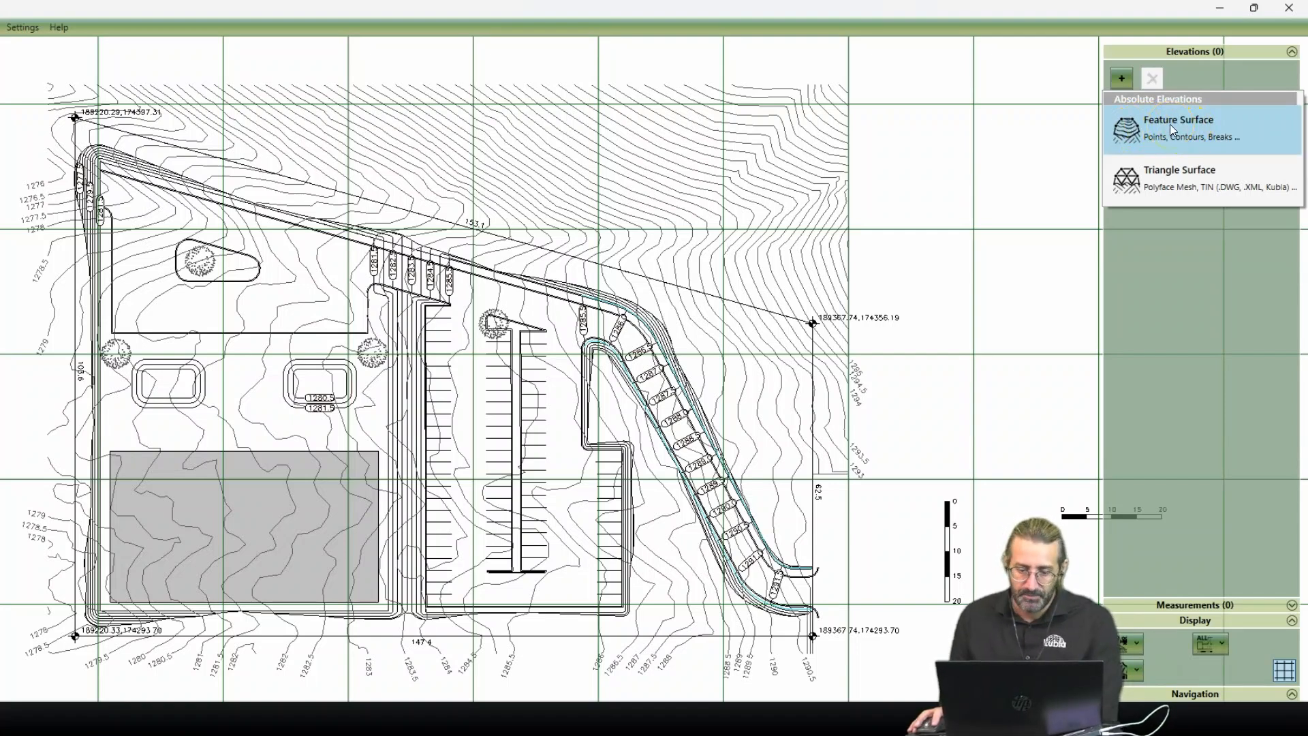
click(1169, 125)
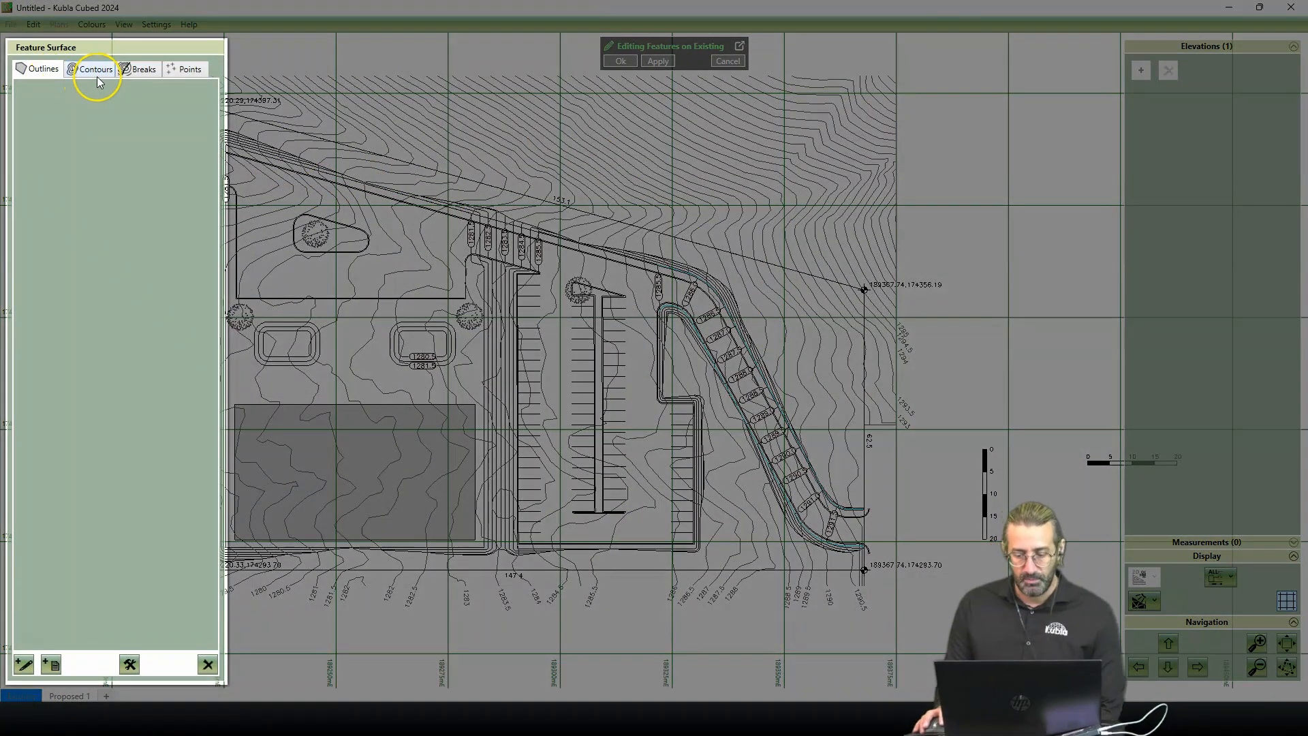
click(94, 71)
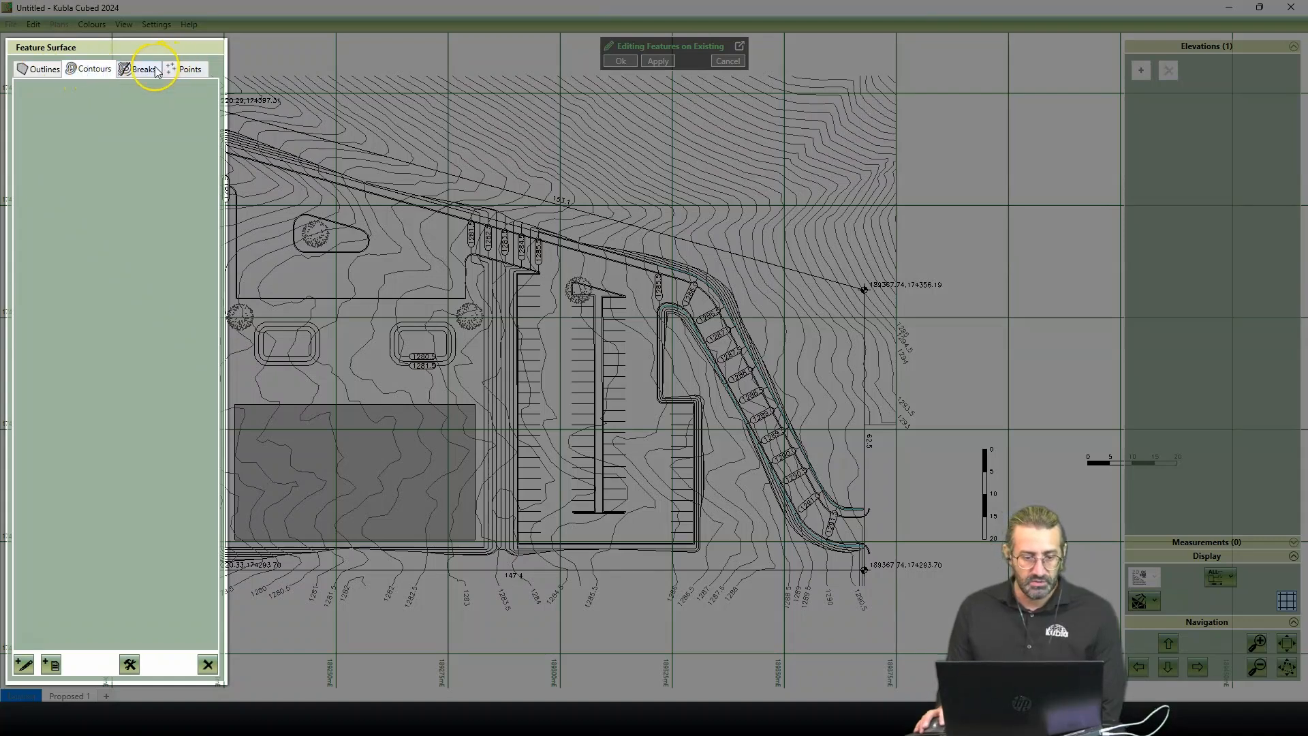
click(154, 70)
click(183, 69)
click(27, 69)
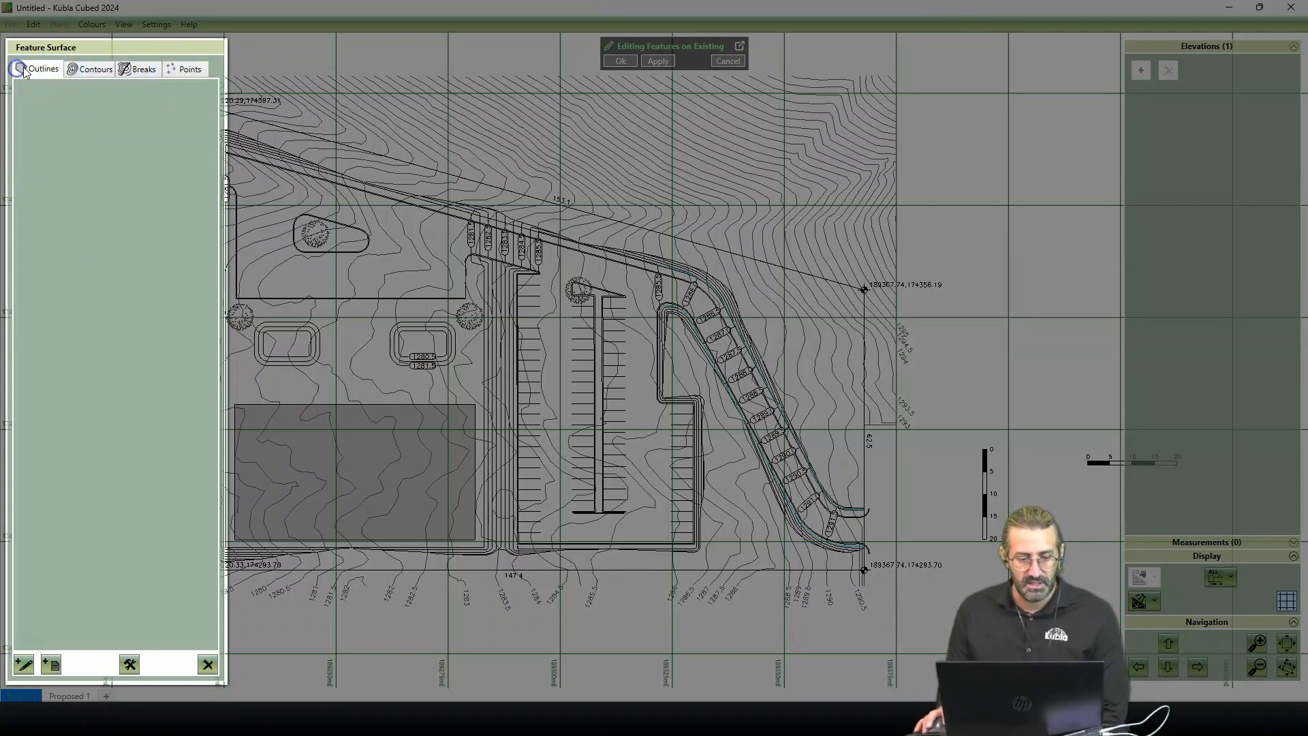
middle_drag(432, 305, 519, 321)
scroll(519, 320, up, 1)
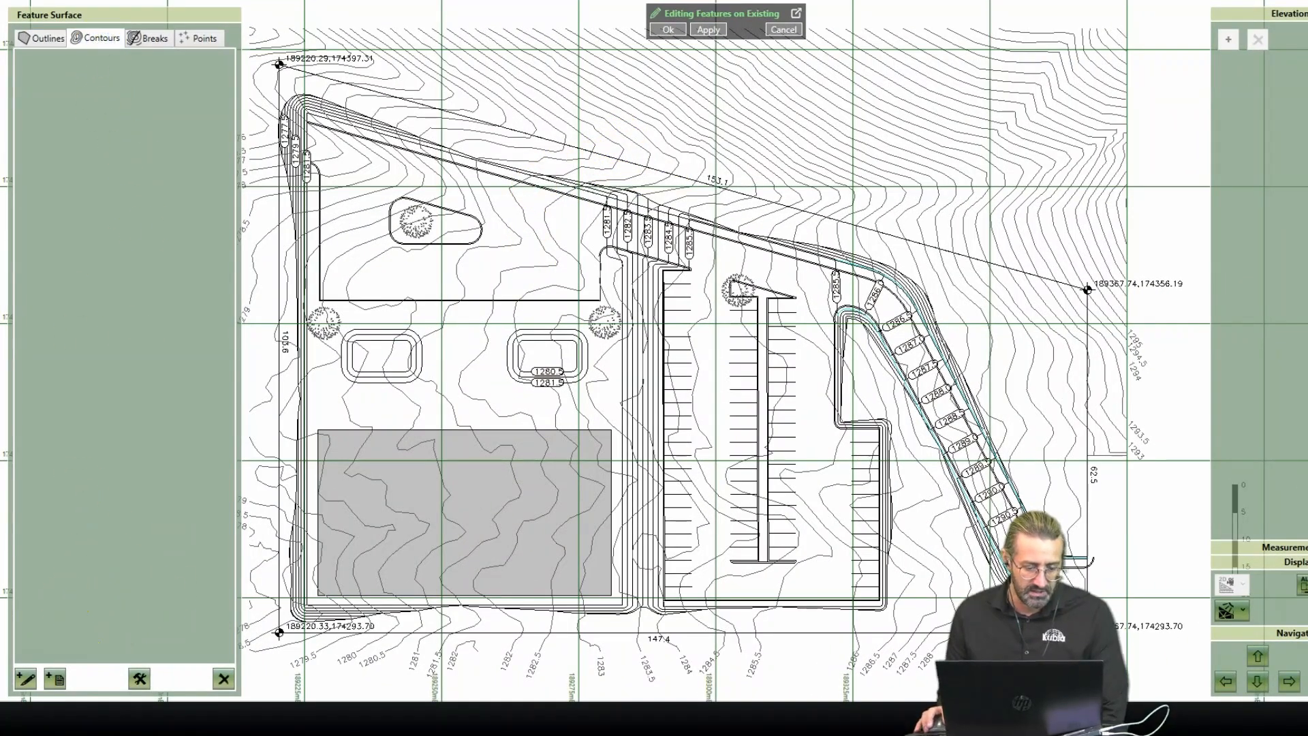
Step: Start loading contours for the Feature Surface from the Building Site Example Metric Units CAD plan
click(52, 680)
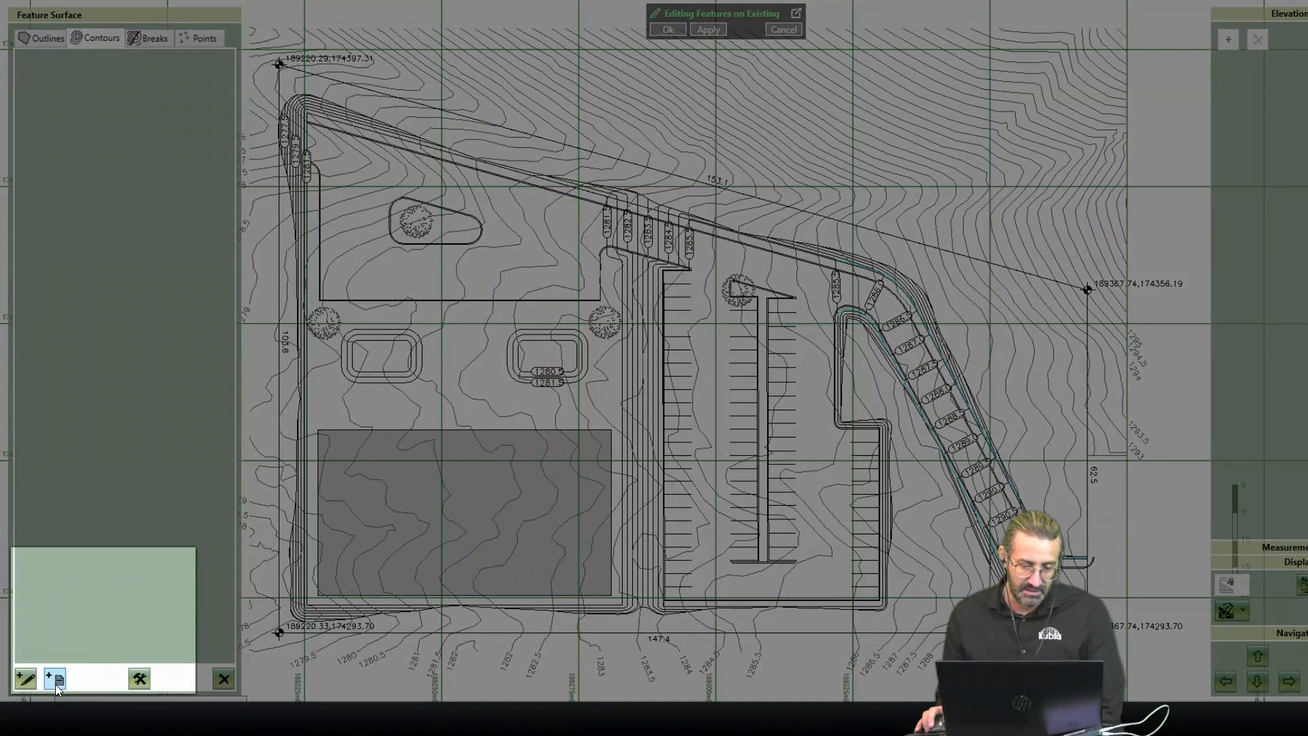
click(28, 681)
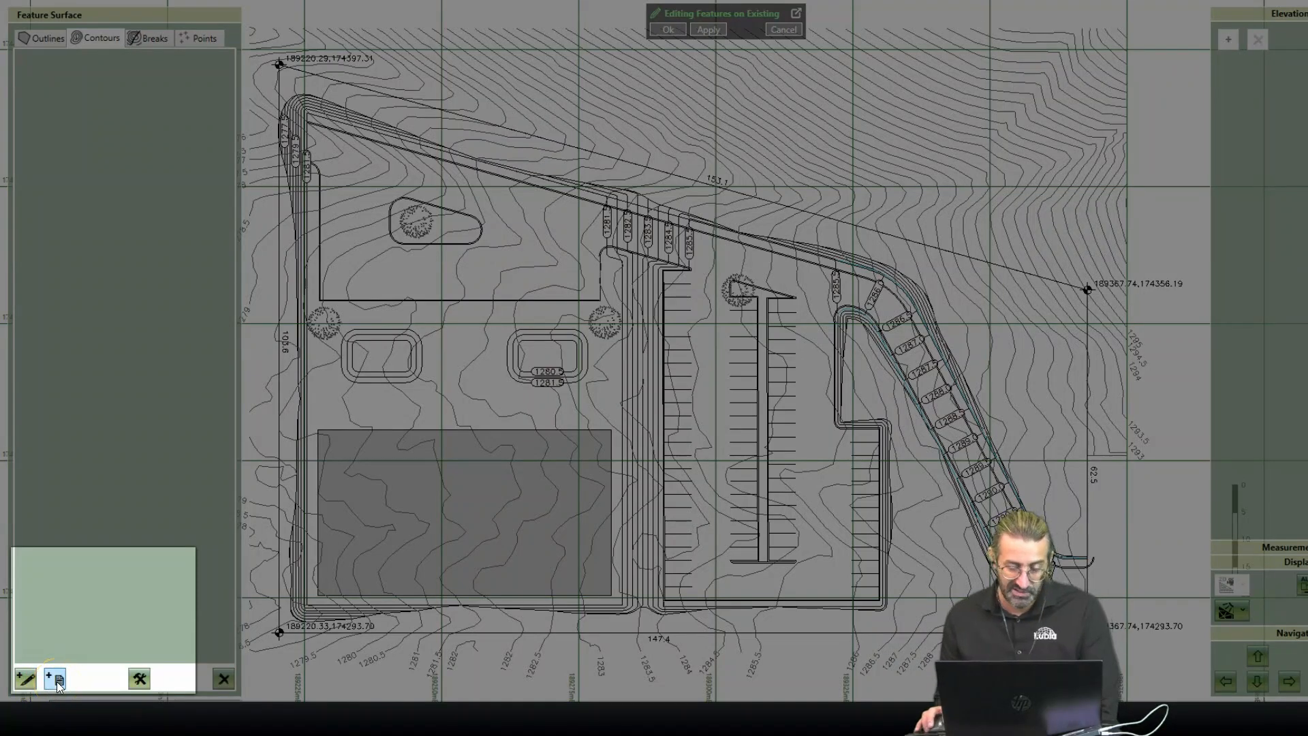
click(58, 680)
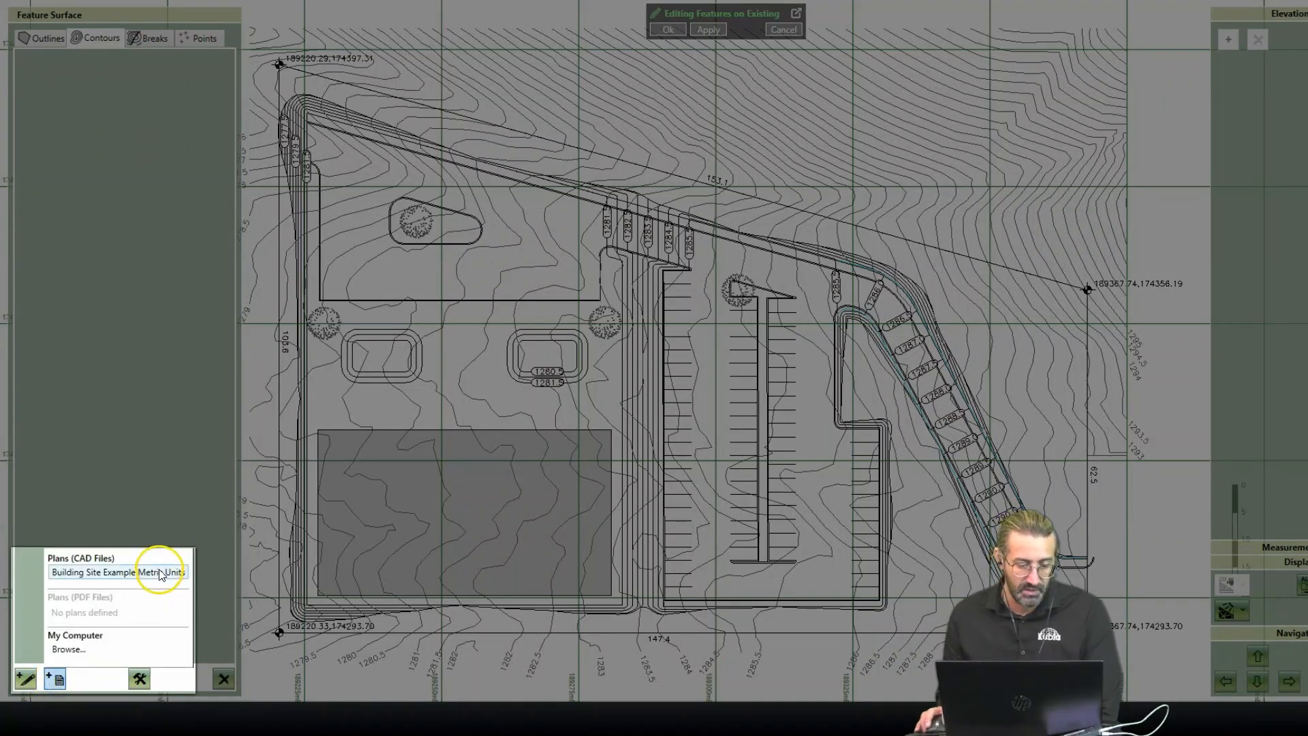
click(452, 537)
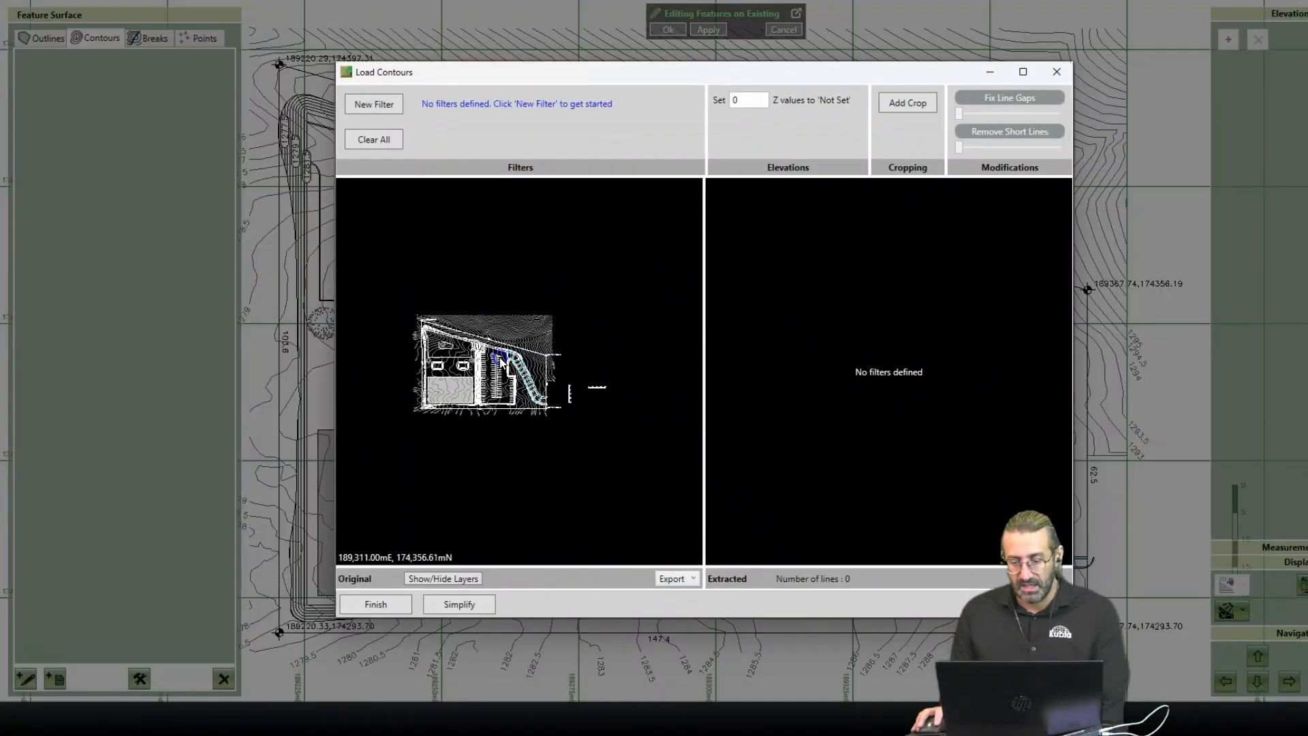
Step: Add a filter that extracts the existing contours by sampling typical contour lines at the plan's upper right
scroll(502, 361, up, 5)
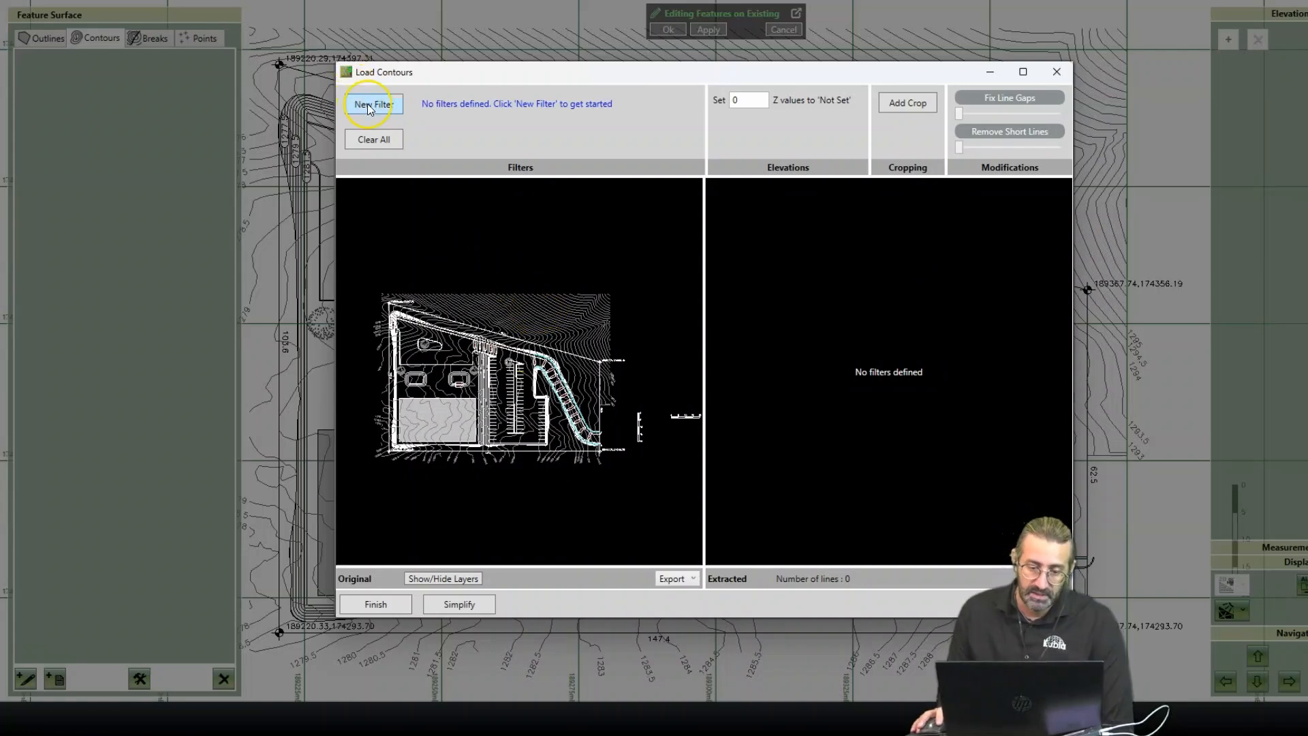
scroll(603, 310, up, 5)
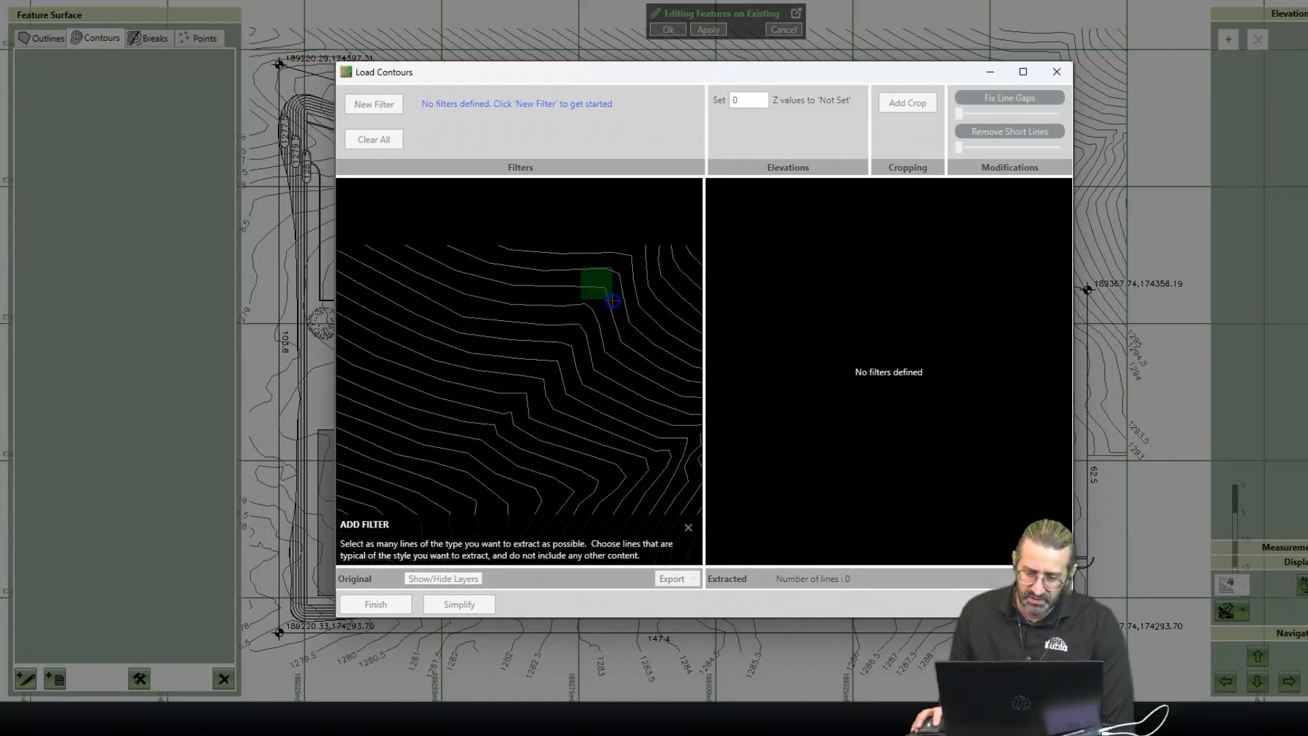
click(613, 301)
scroll(477, 386, down, 3)
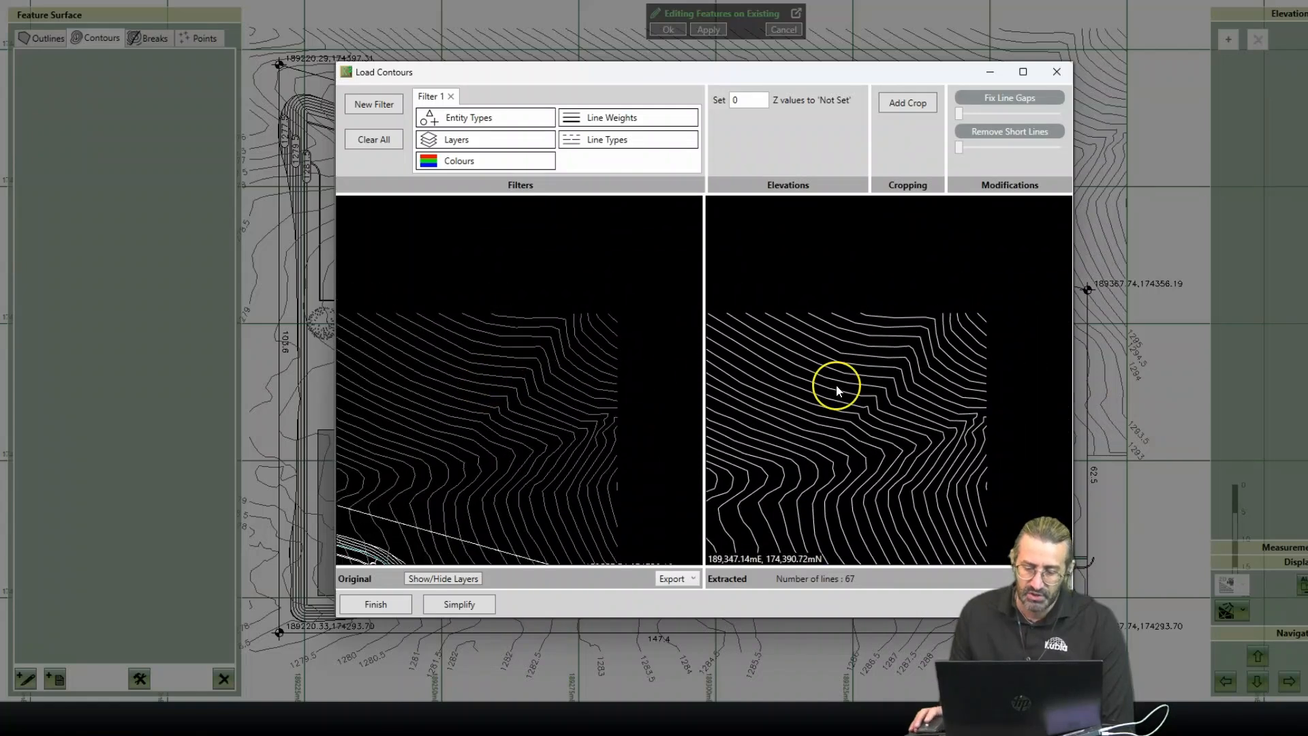
Step: Compare the extracted contours with the original drawing across the site to check that only contour lines are included
scroll(551, 423, up, 5)
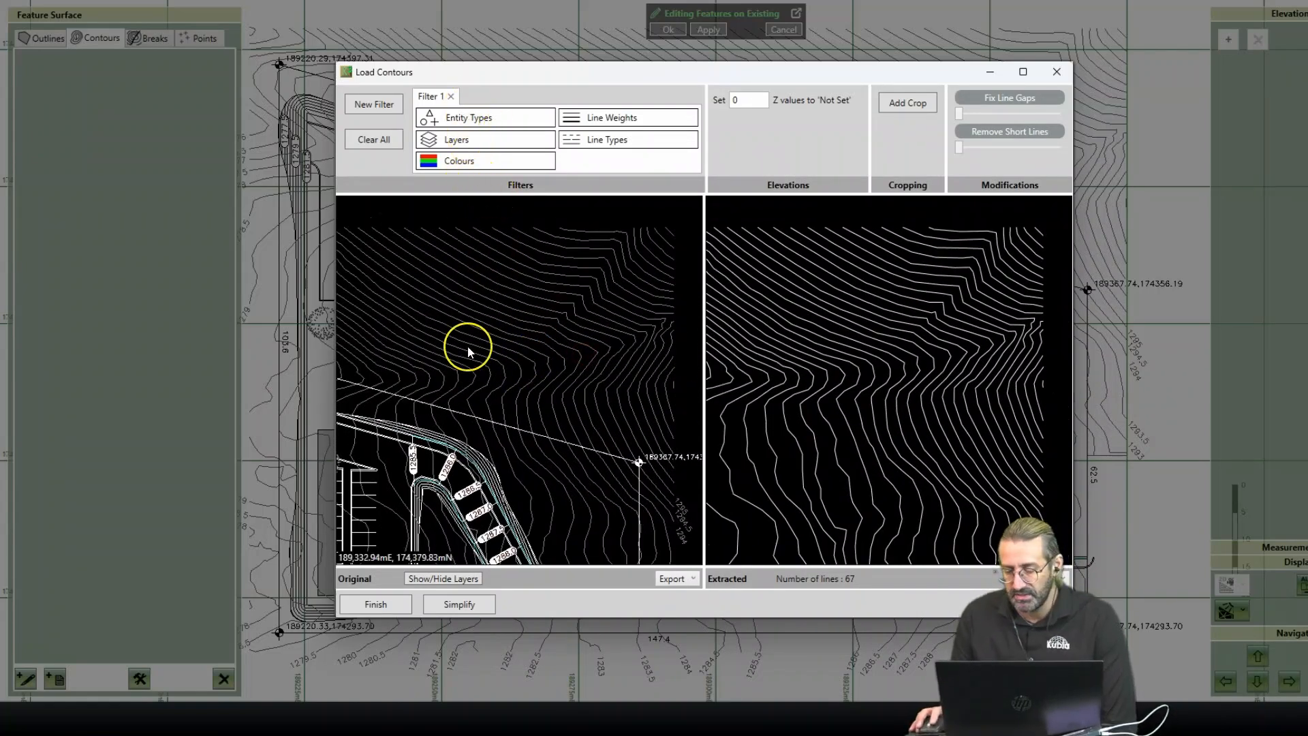
drag(468, 348, 525, 319)
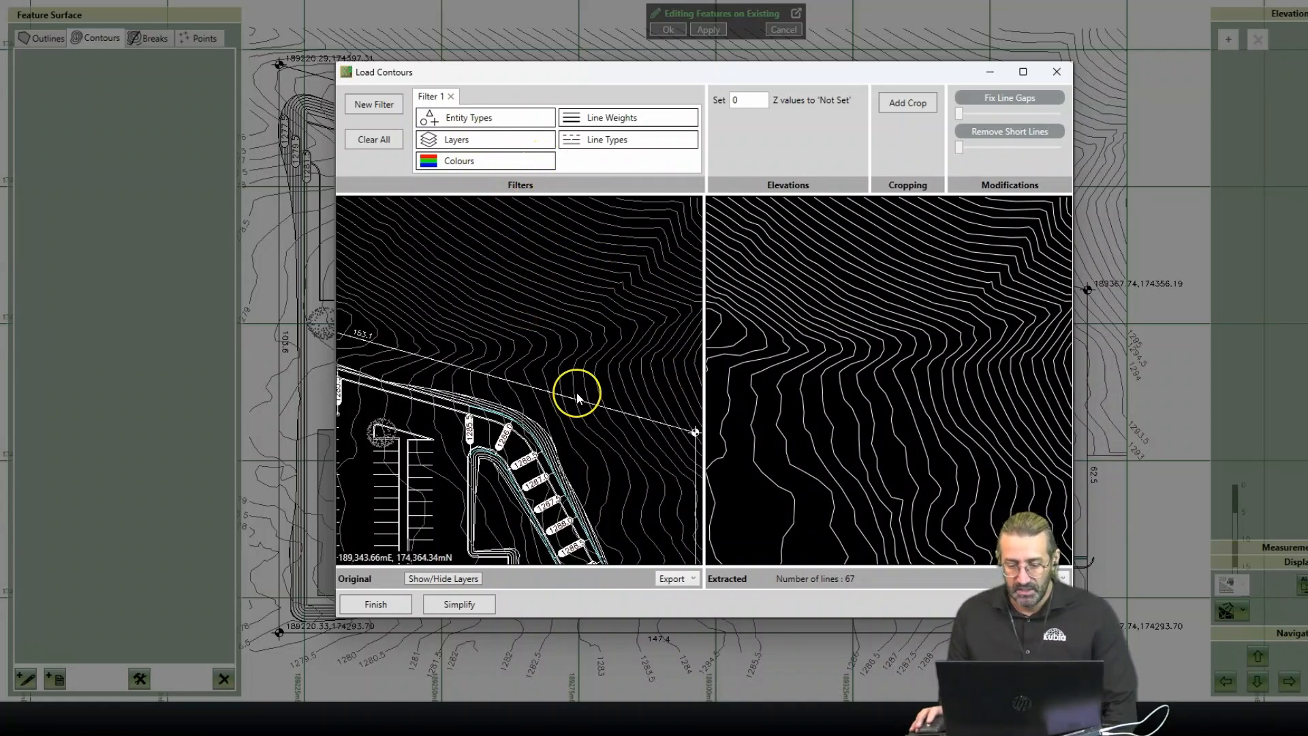
scroll(797, 394, down, 3)
drag(838, 403, 882, 382)
scroll(937, 353, down, 3)
scroll(899, 351, up, 1)
scroll(883, 381, up, 1)
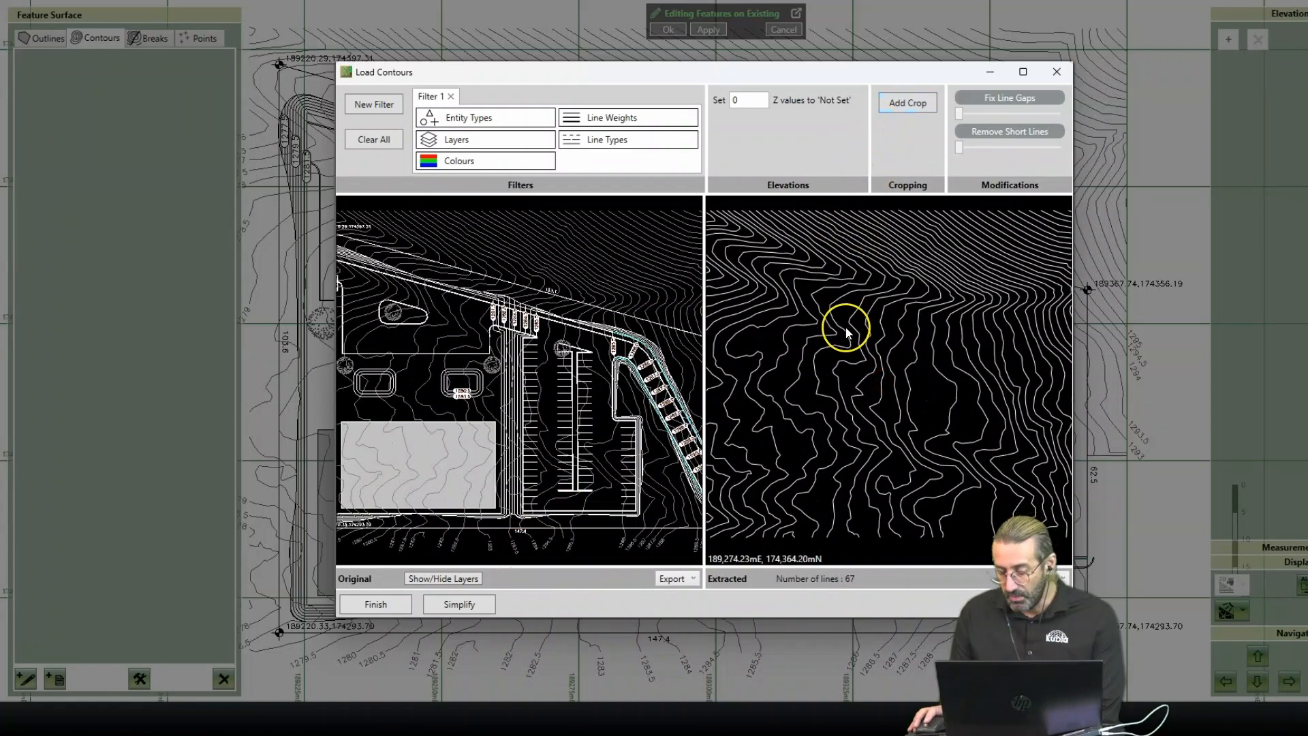
scroll(846, 334, down, 1)
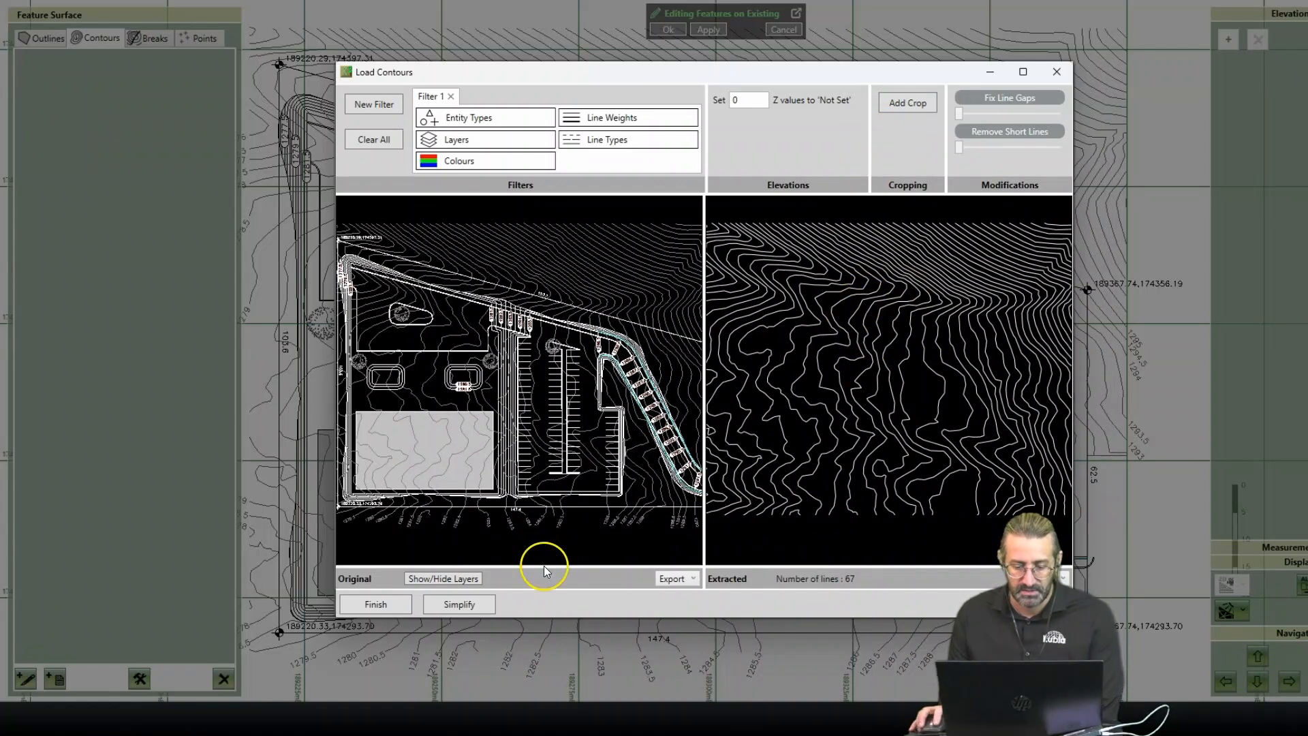
scroll(827, 412, up, 2)
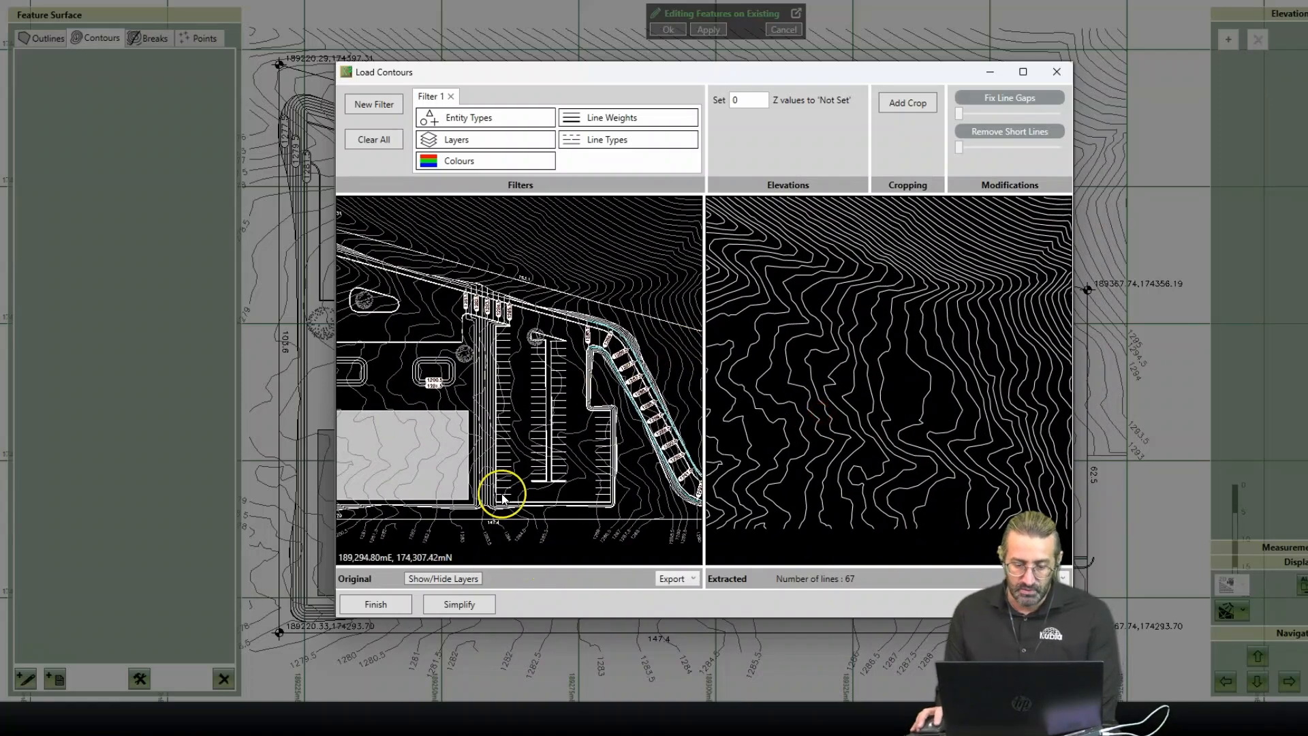
Step: Simplify the extracted contours with a 113 mm tolerance and compare the reduced lines with the originals up close
click(470, 604)
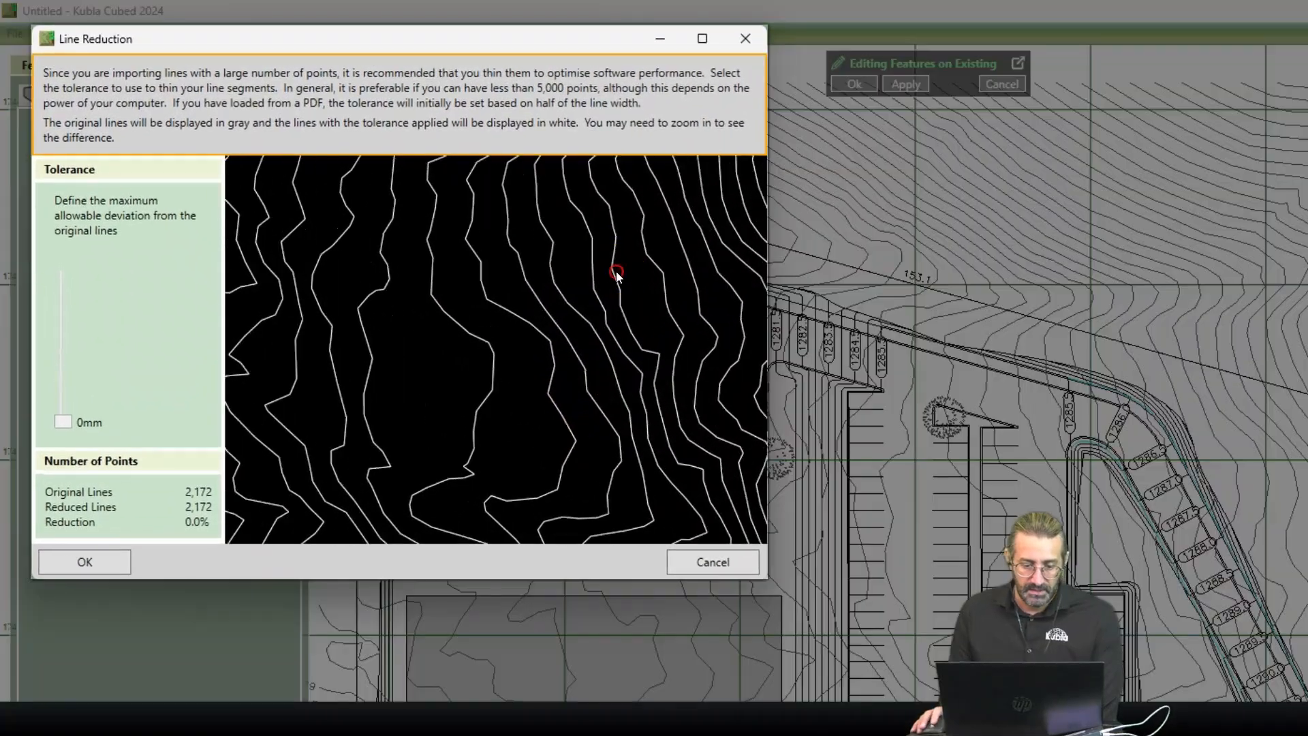
scroll(541, 416, down, 3)
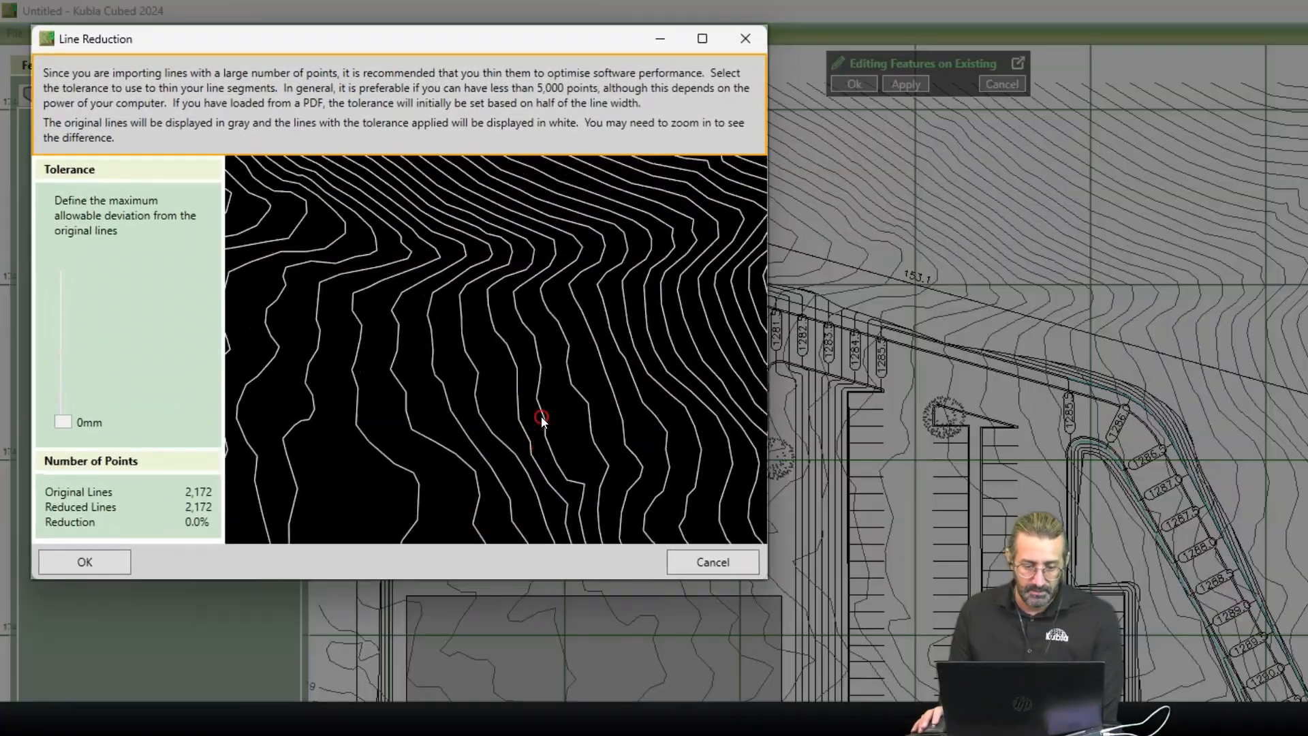
drag(72, 421, 72, 387)
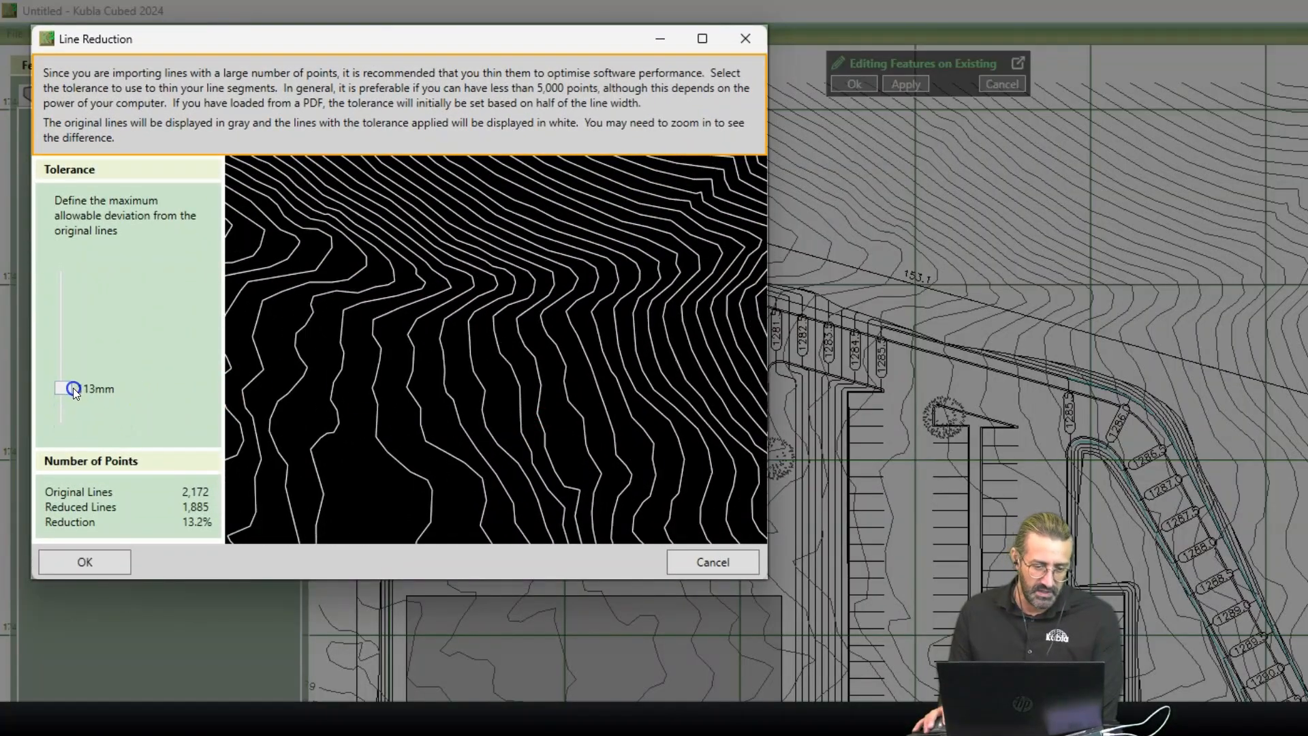
right_drag(468, 234, 417, 320)
scroll(662, 310, up, 5)
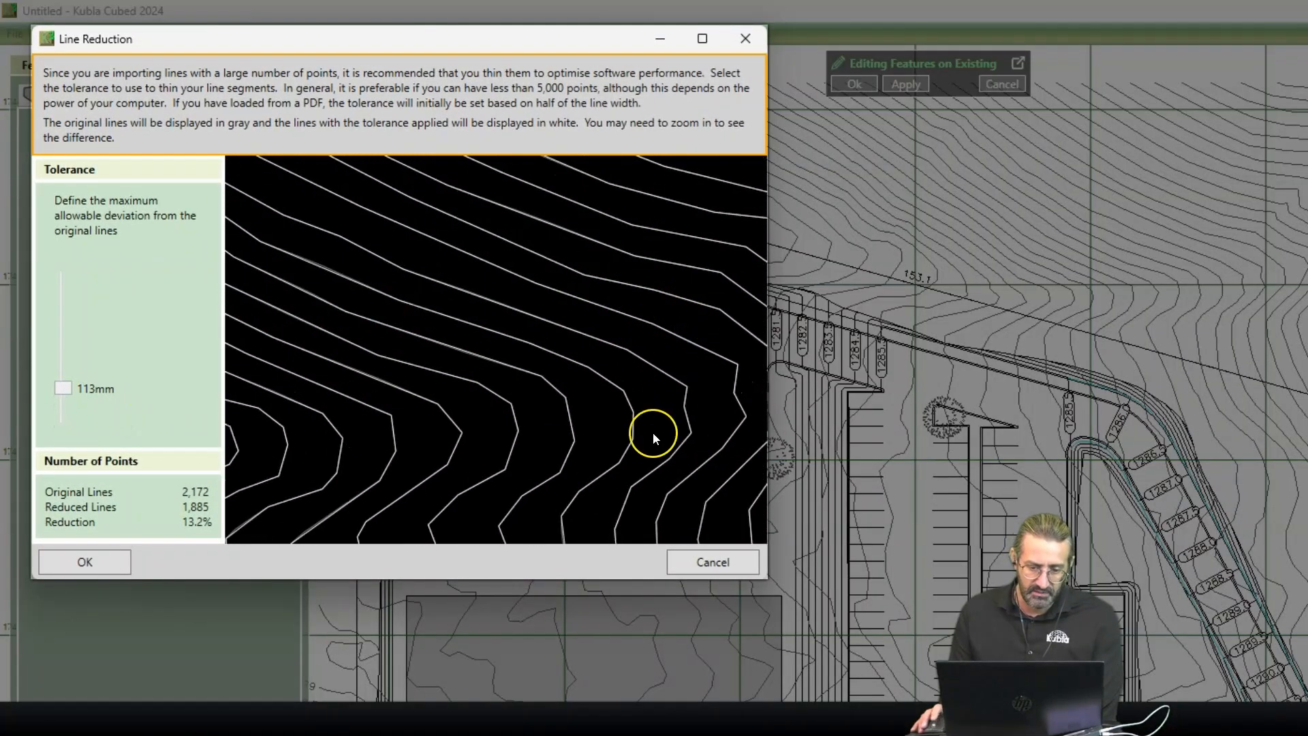
right_drag(432, 476, 332, 563)
right_drag(669, 248, 511, 430)
scroll(552, 411, up, 4)
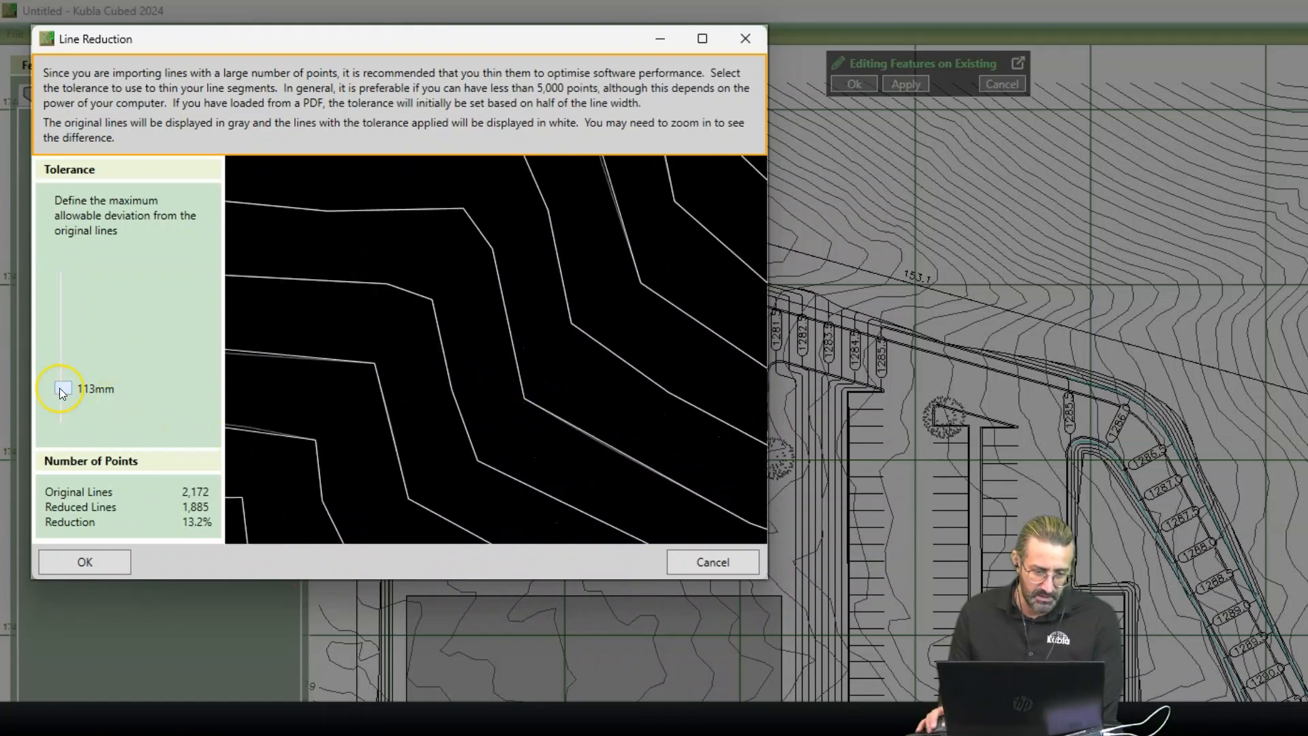
Step: Set the line reduction tolerance to 151 mm, check the thinned lines and load the simplified contours into the surface
mouse_move(60, 388)
mouse_down()
mouse_move(64, 361)
mouse_move(69, 386)
mouse_move(76, 377)
mouse_up()
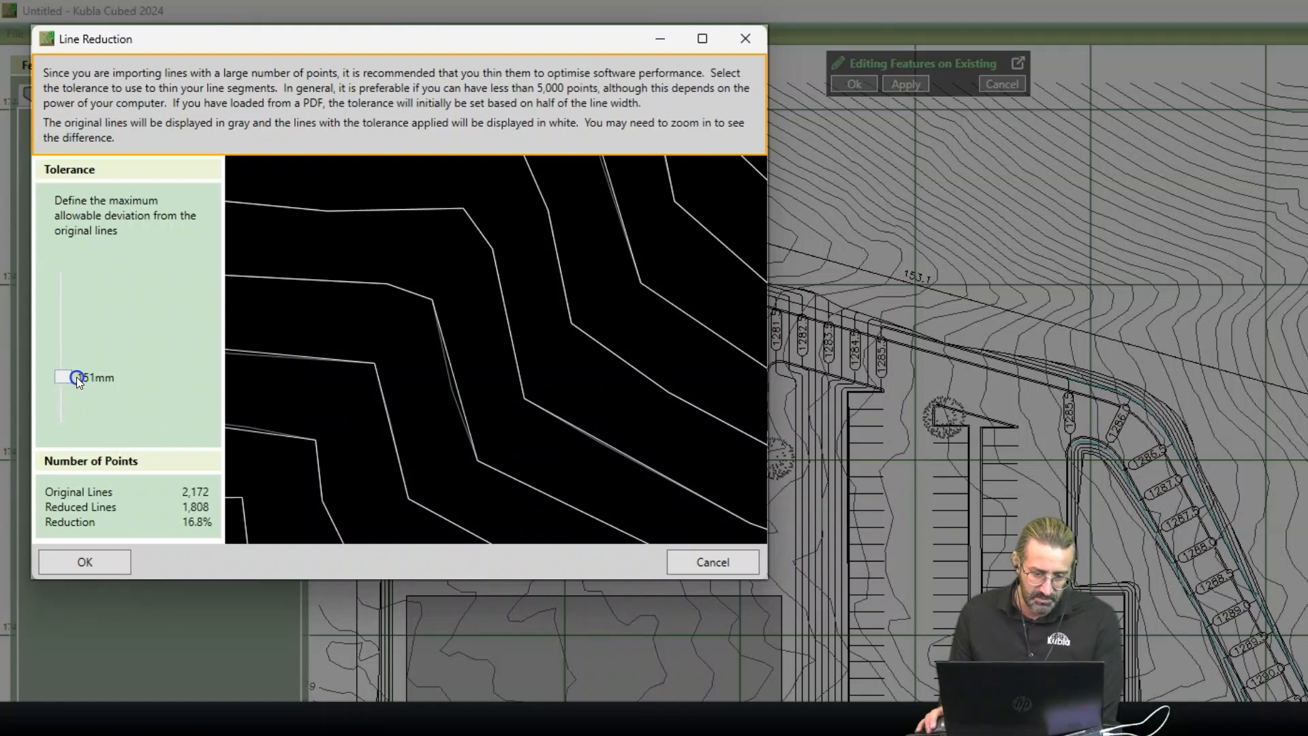
scroll(462, 372, up, 3)
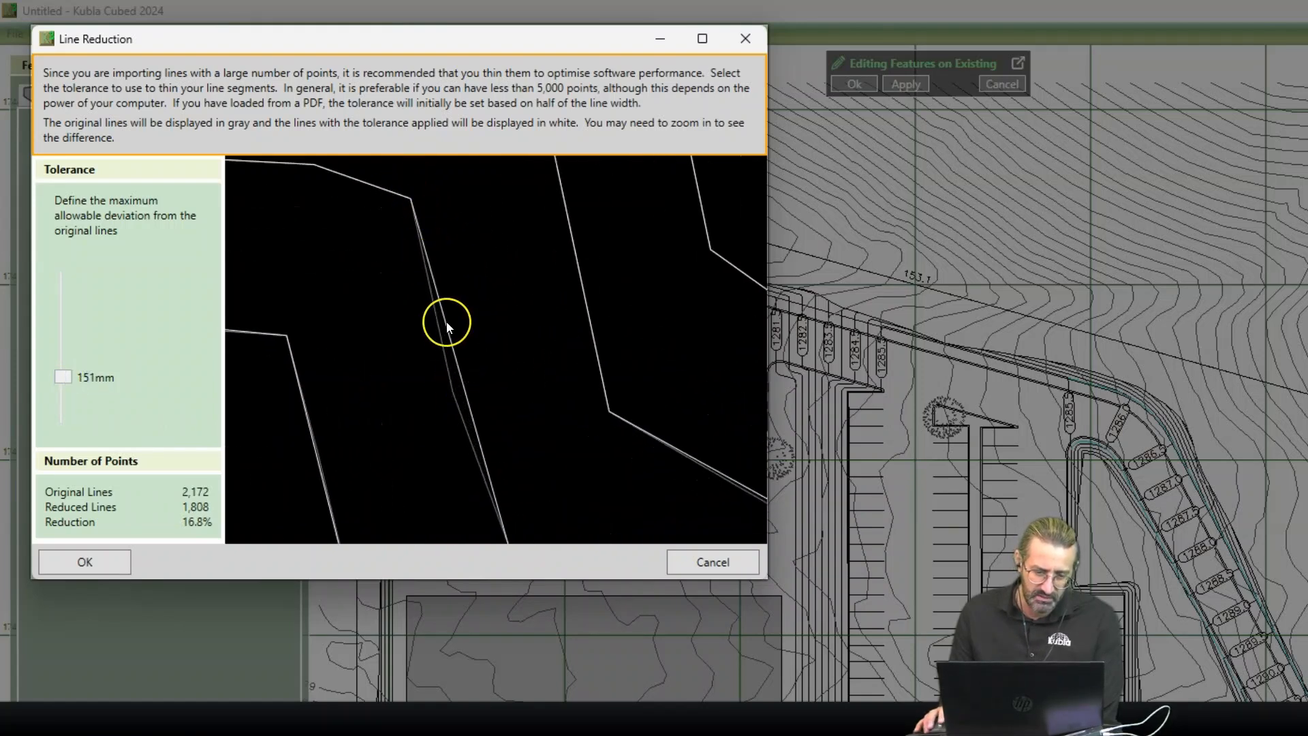
scroll(453, 349, down, 6)
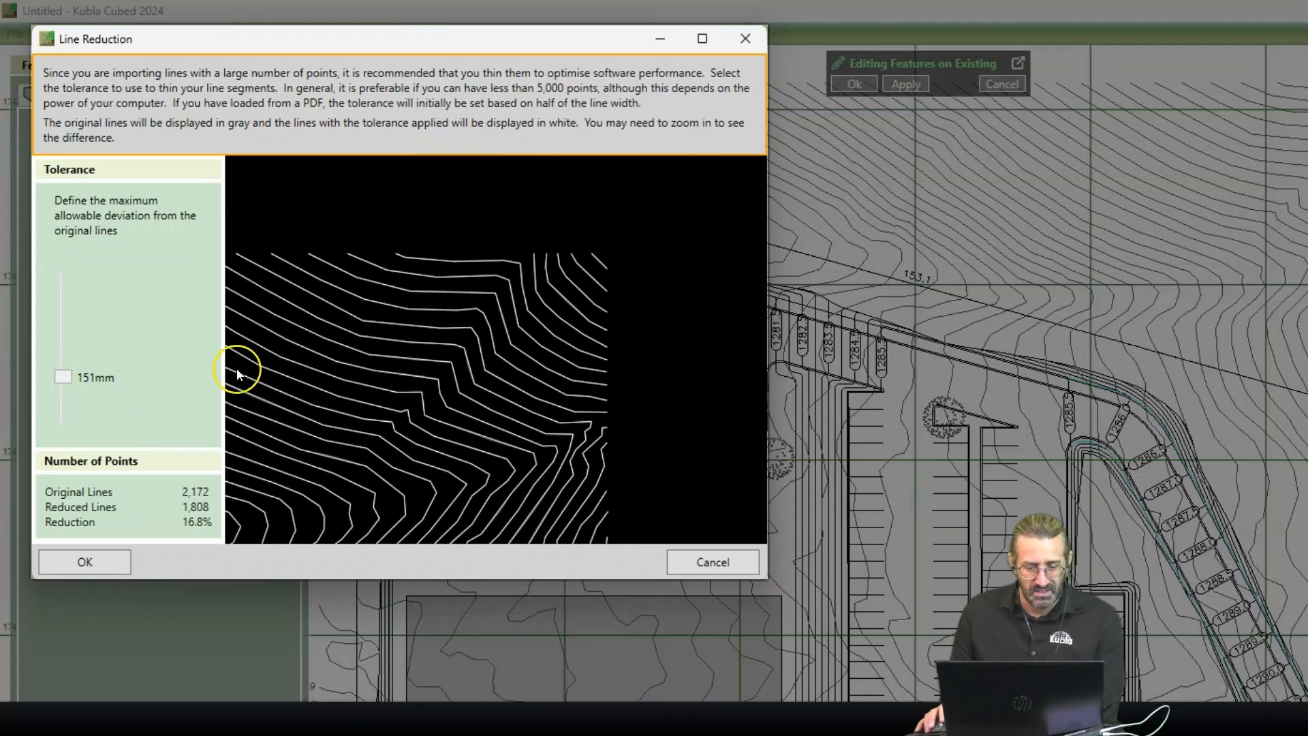
drag(444, 302, 535, 216)
scroll(479, 263, up, 1)
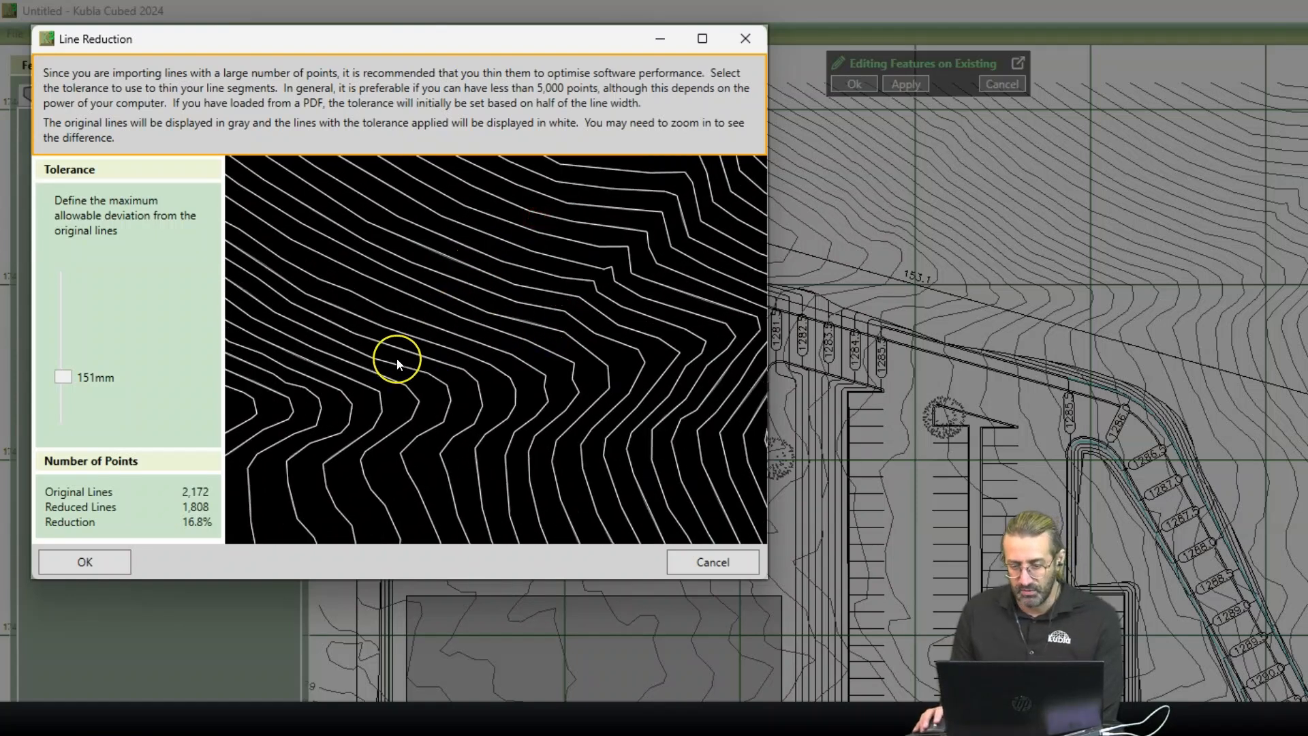
drag(387, 366, 516, 310)
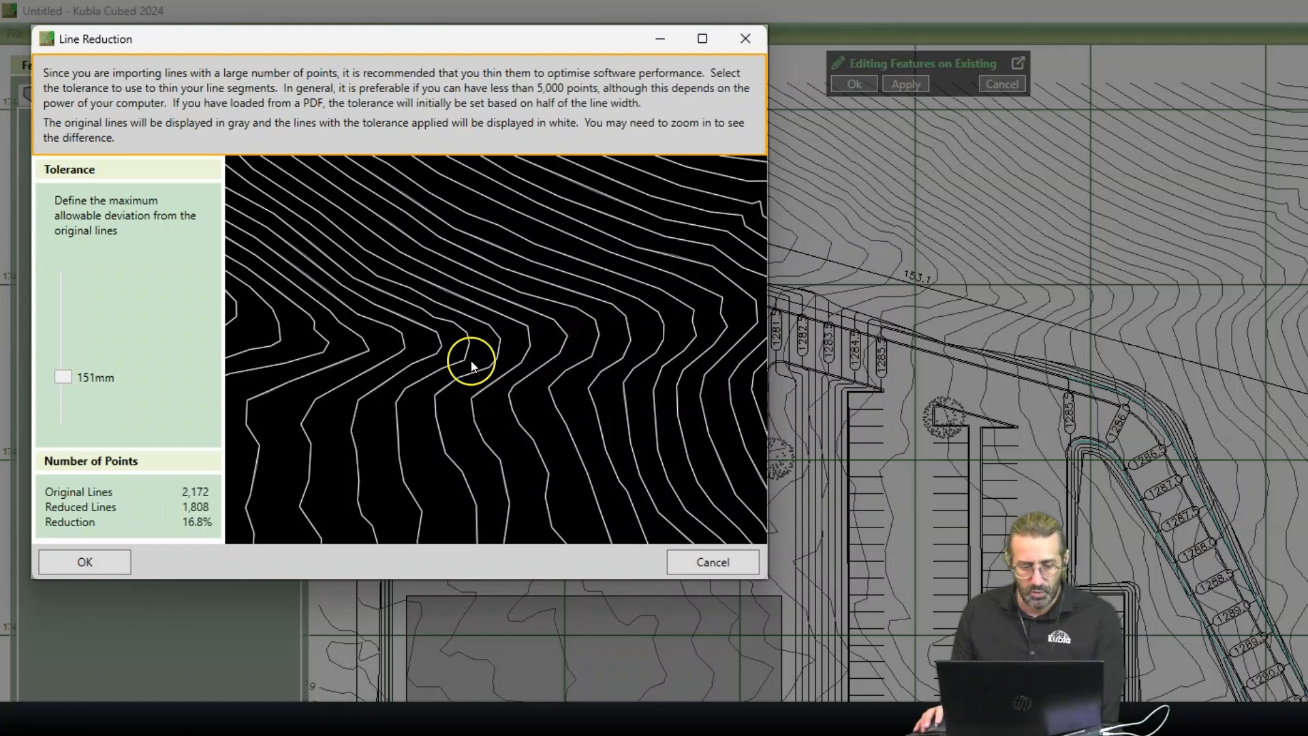
scroll(472, 364, down, 1)
drag(479, 426, 496, 351)
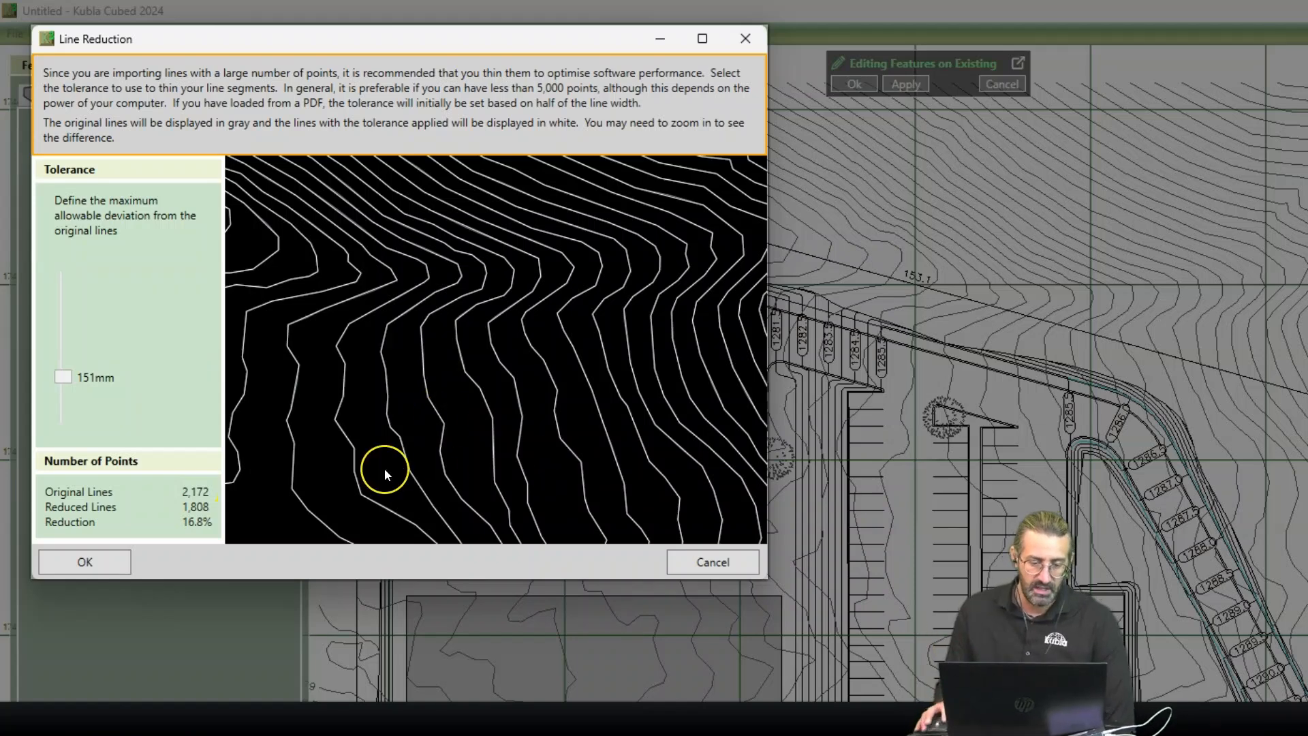
click(82, 561)
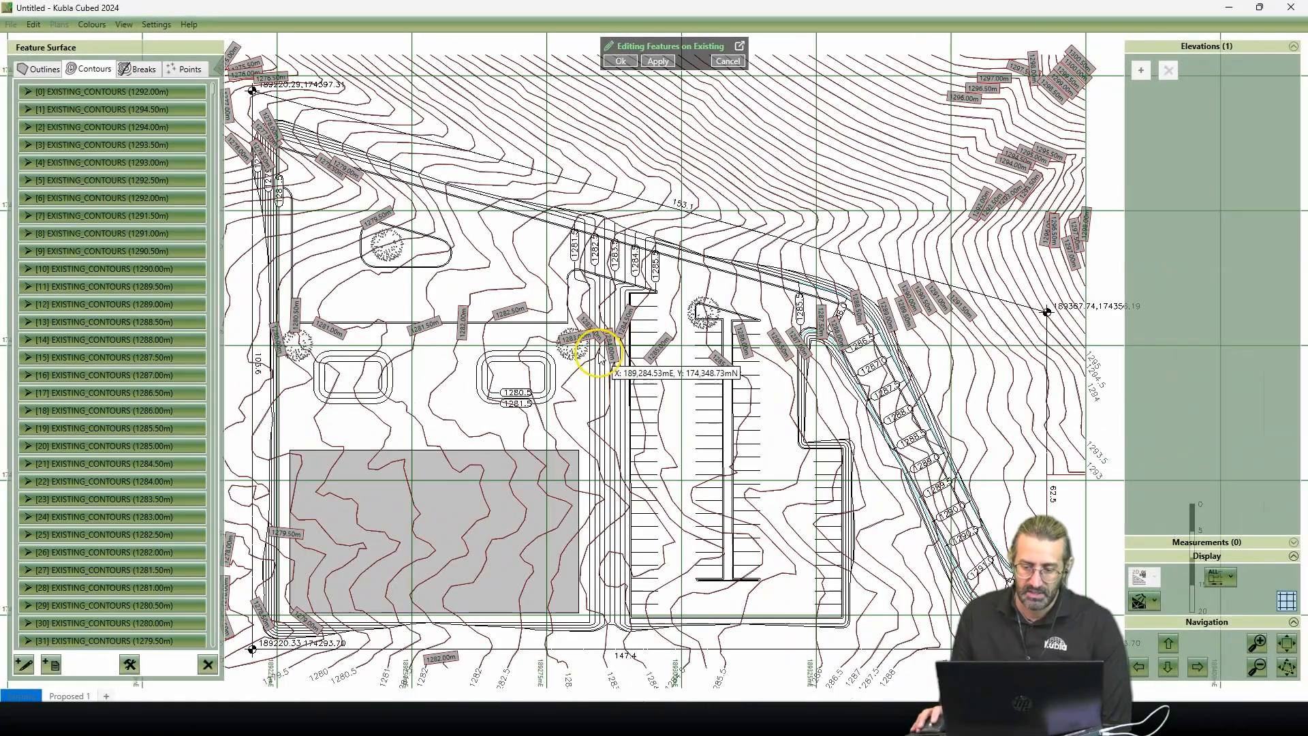
Step: Display the Feature Surface's outlines with the whole site plan in view
scroll(627, 398, down, 3)
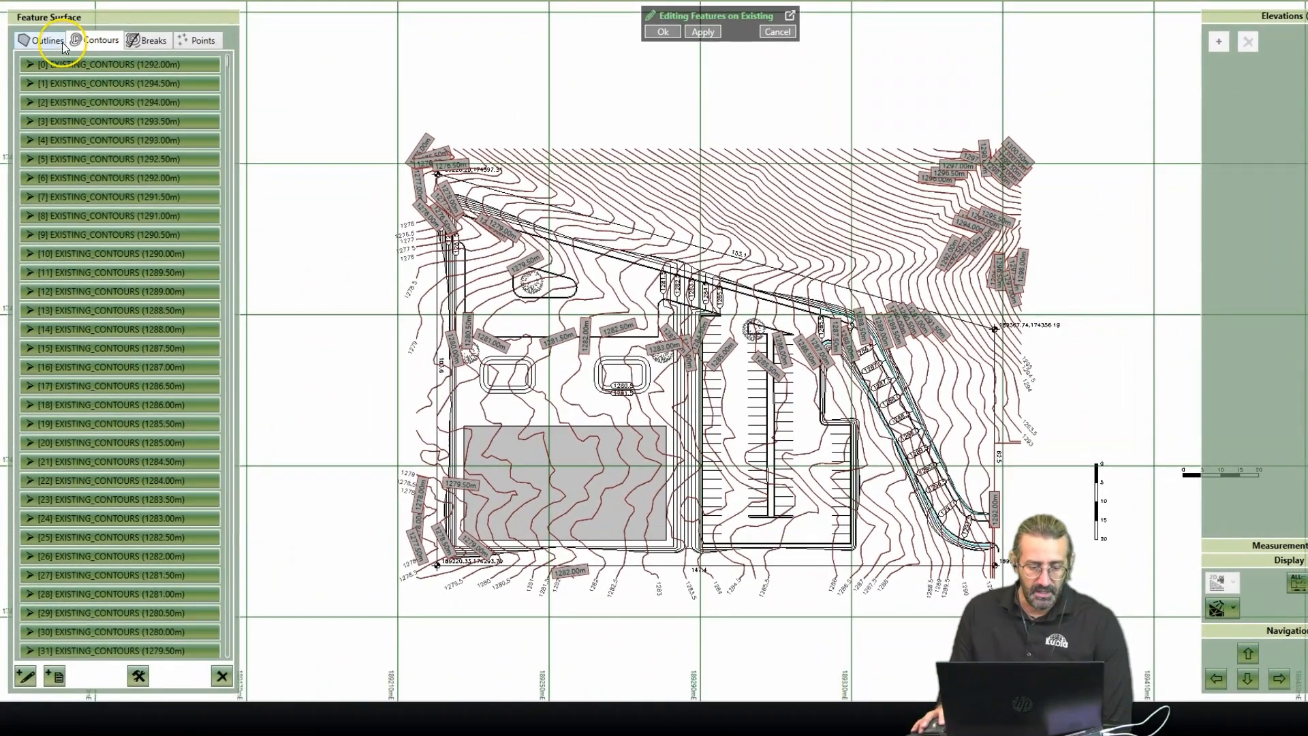
click(48, 41)
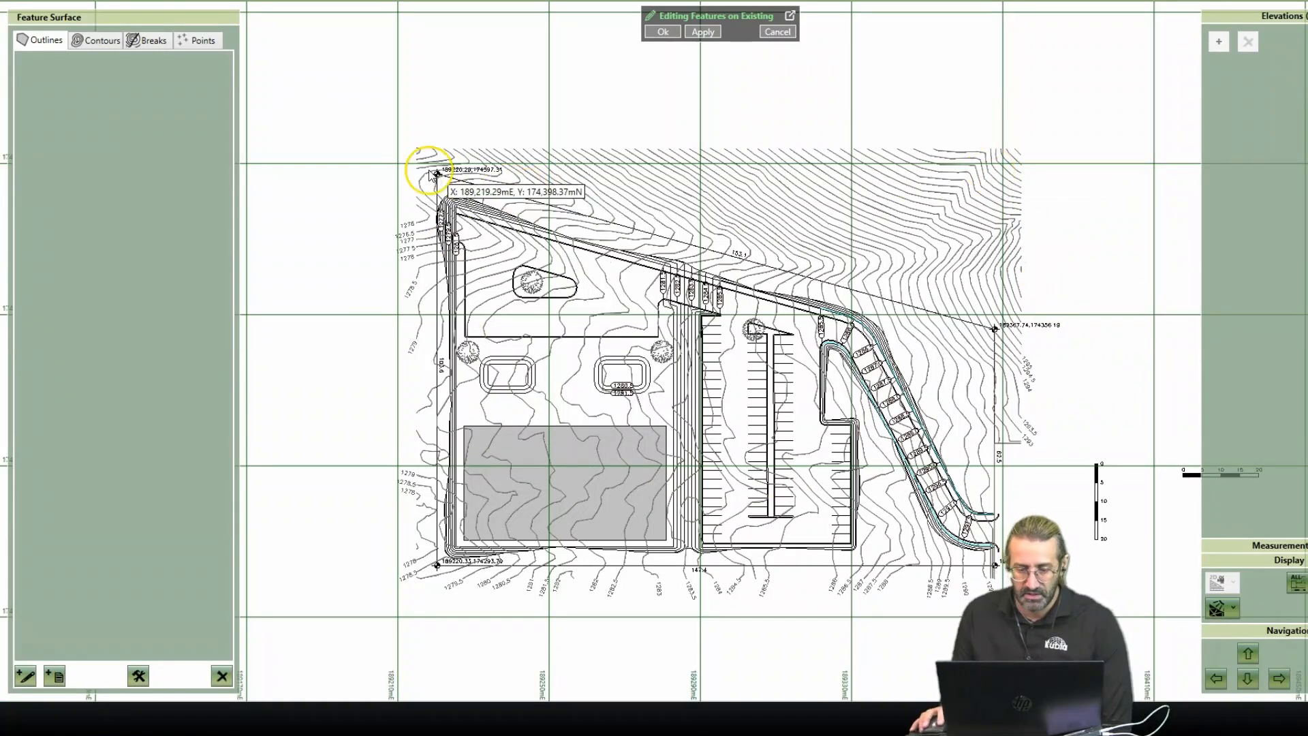
click(25, 677)
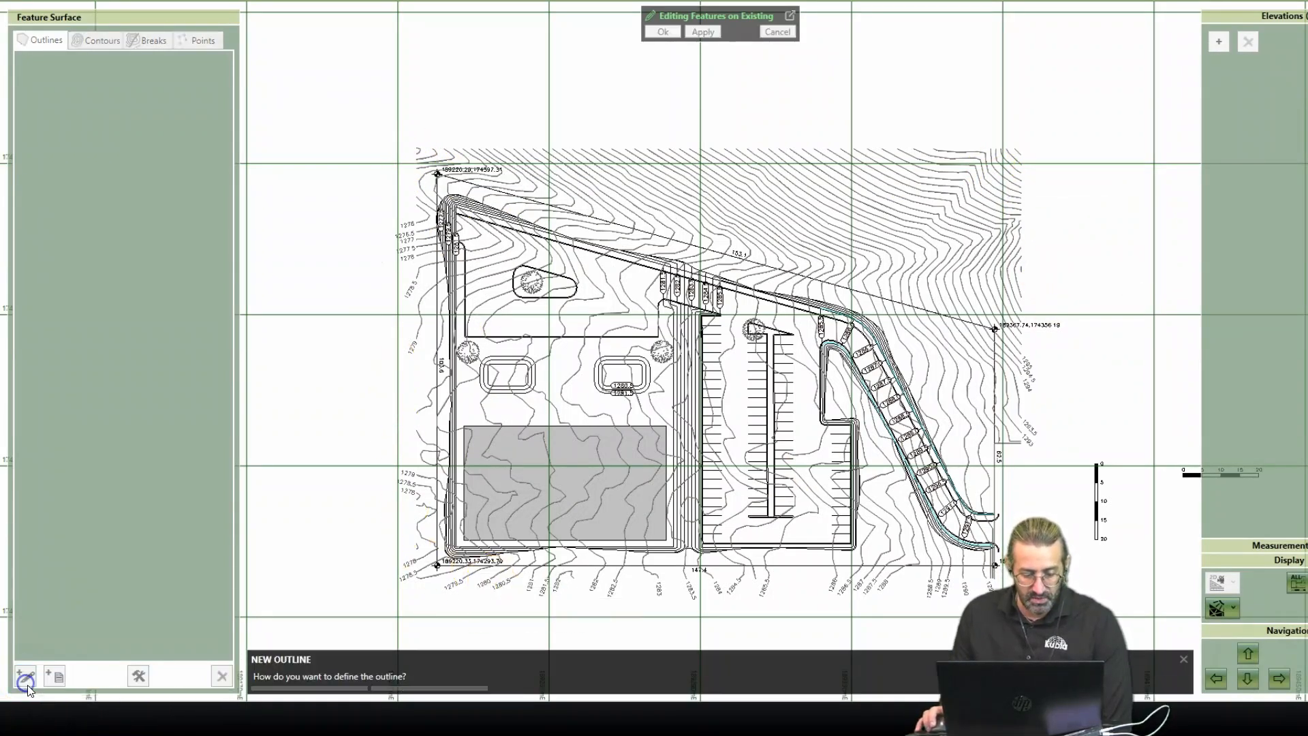
click(430, 675)
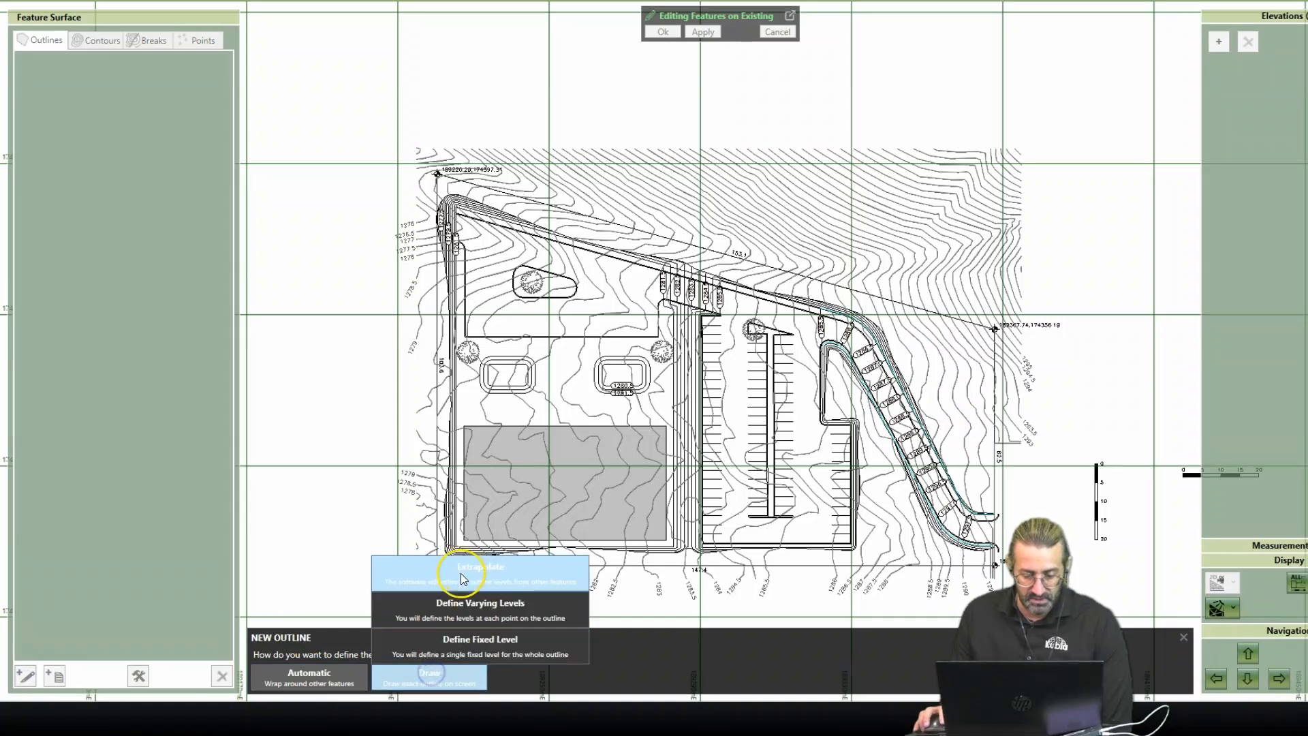
click(396, 498)
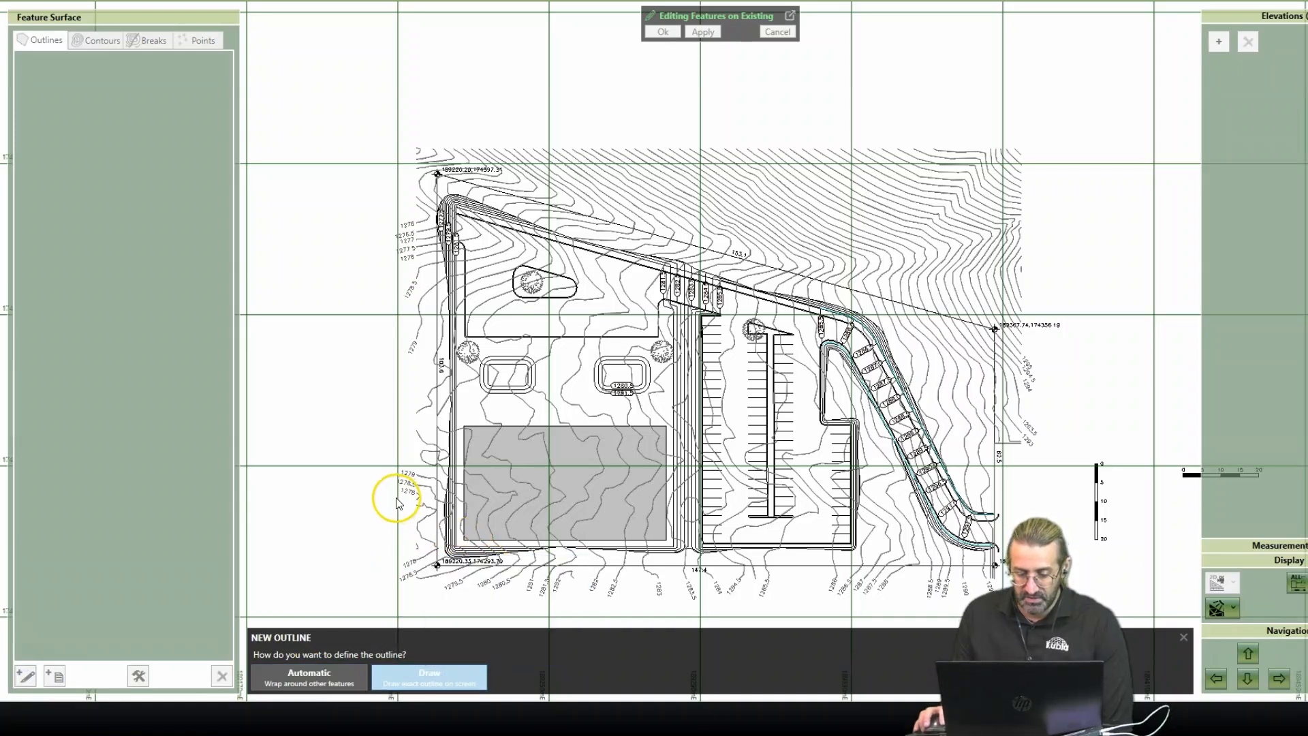
click(1184, 637)
Step: Create an automatic outline around the existing contours, adjusting its tolerance so it follows the contour ends more closely
click(27, 691)
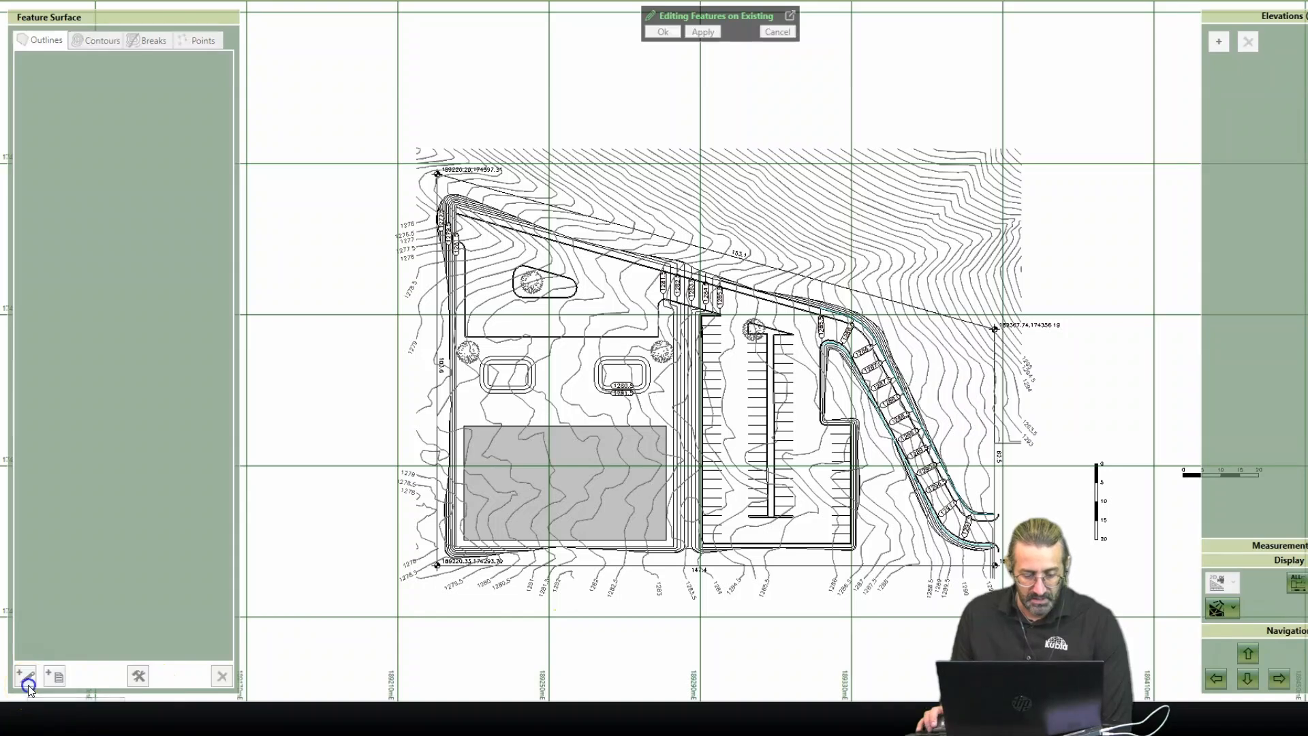
click(320, 674)
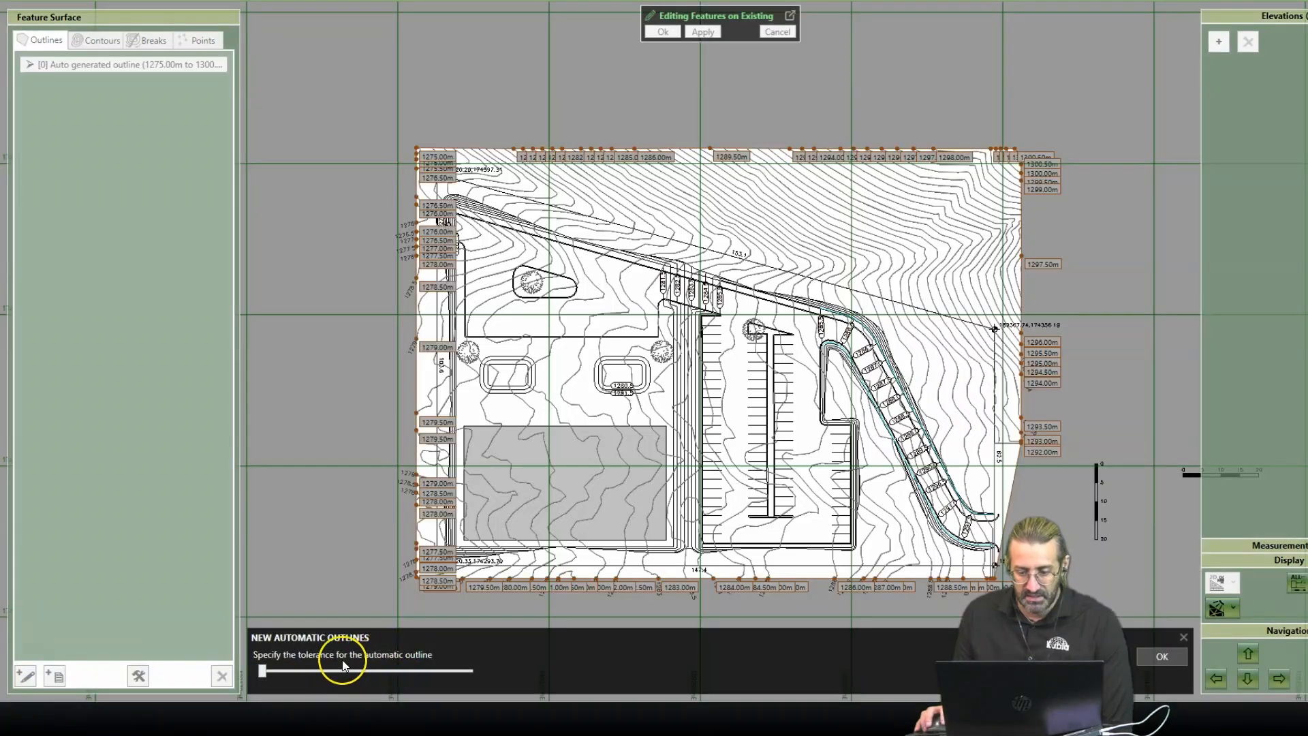
drag(263, 673, 297, 674)
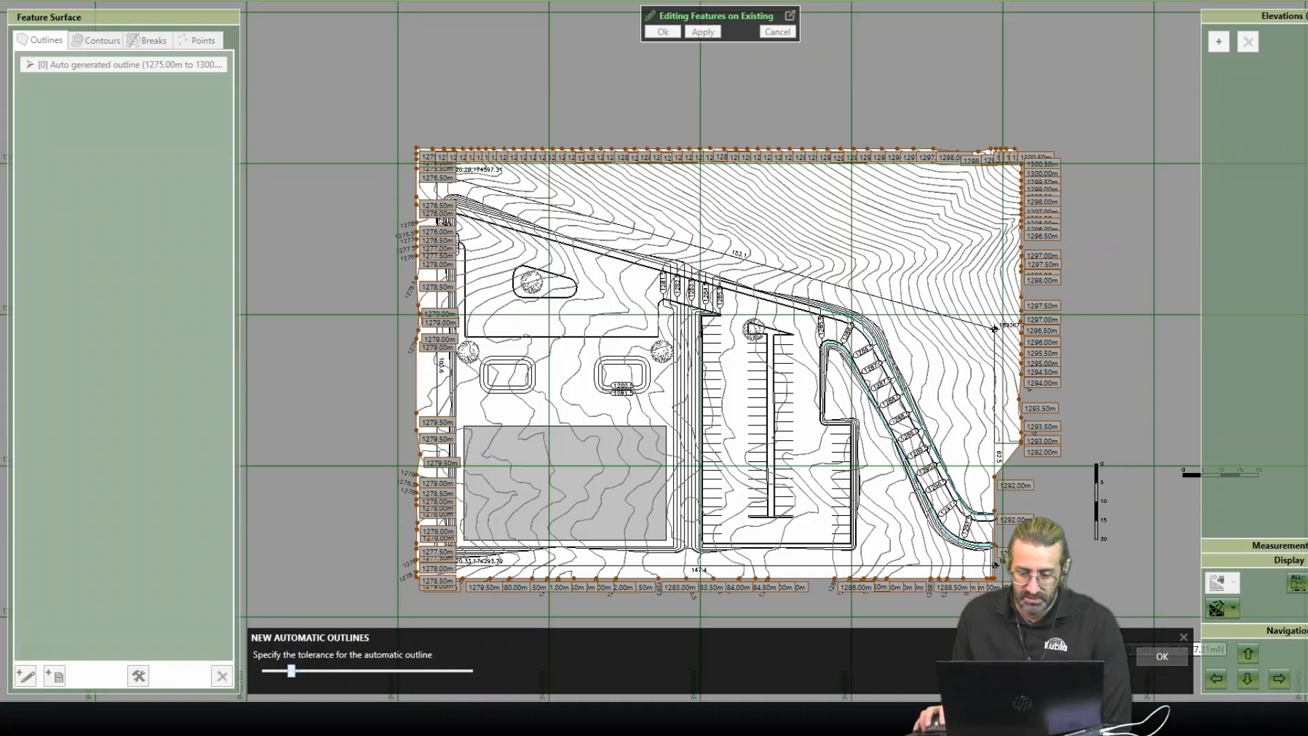
click(1149, 656)
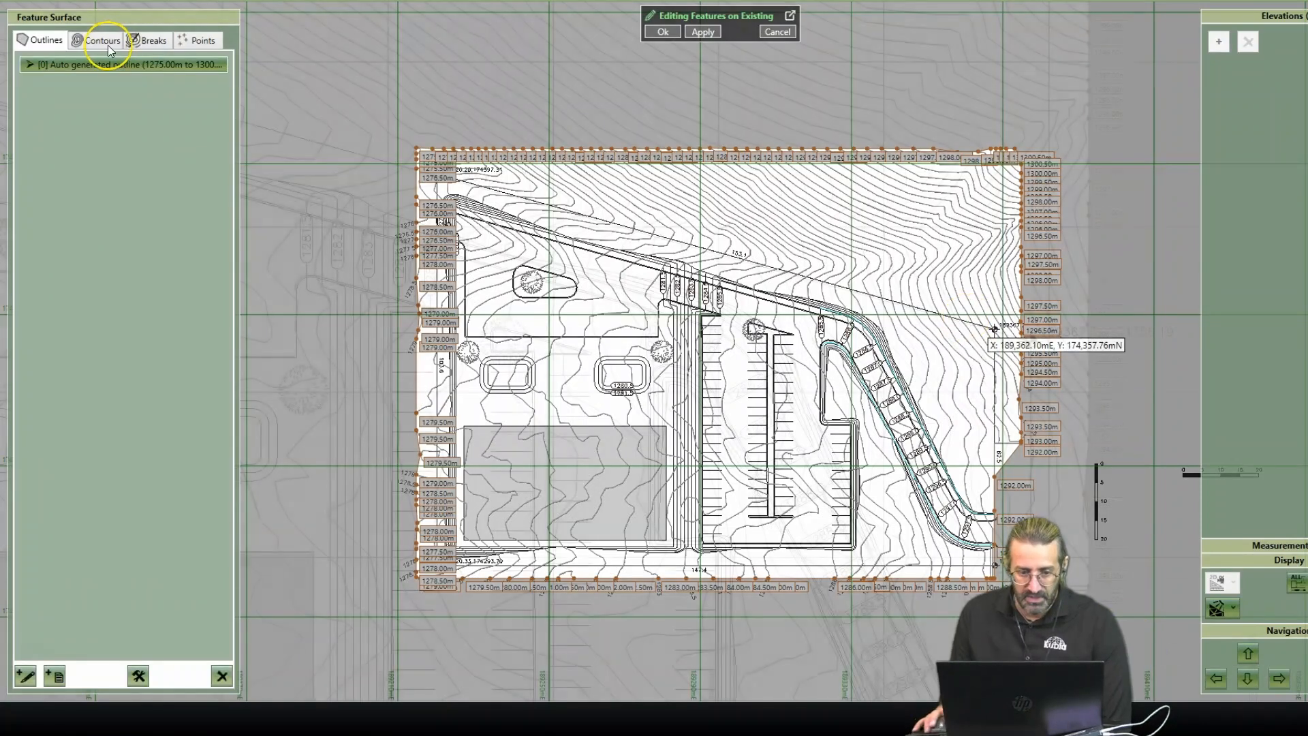
Step: Try setting multiple contour elevations along a line across the eastern slope, starting at 1293.00 m and descending at 0.50 m intervals
click(113, 42)
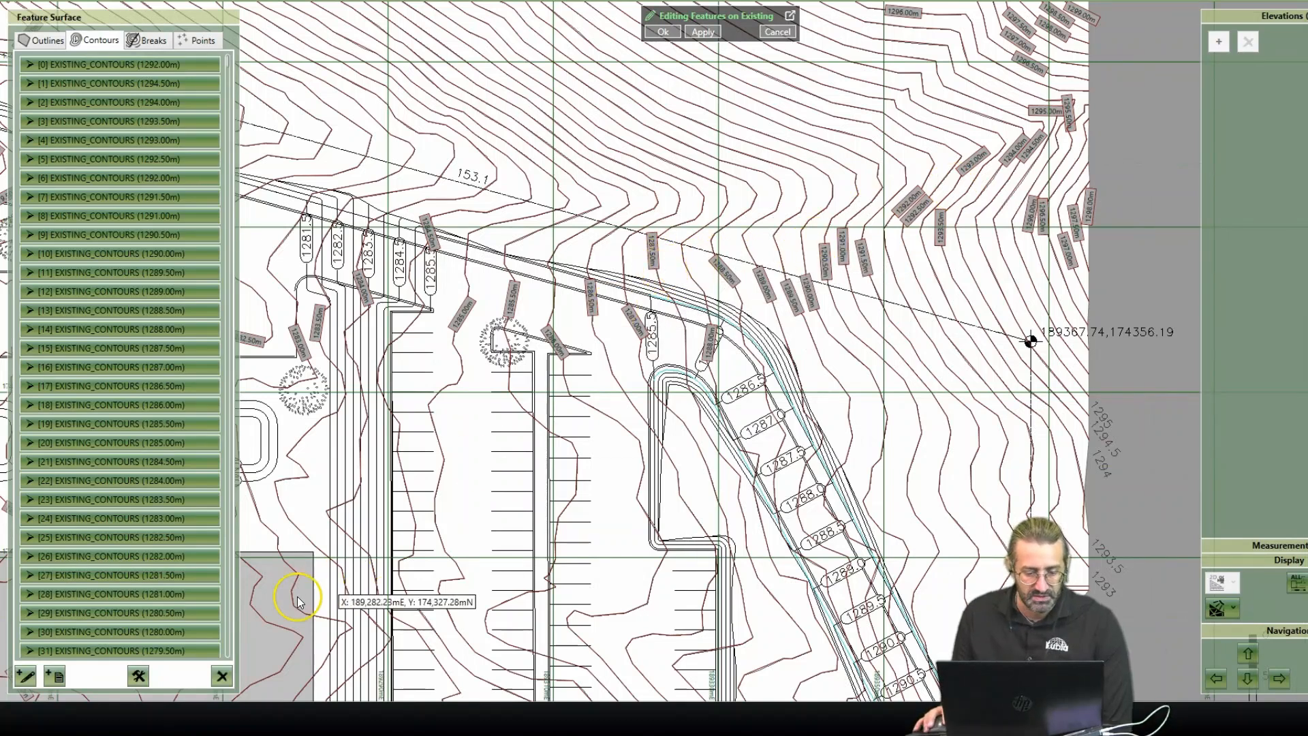
click(138, 676)
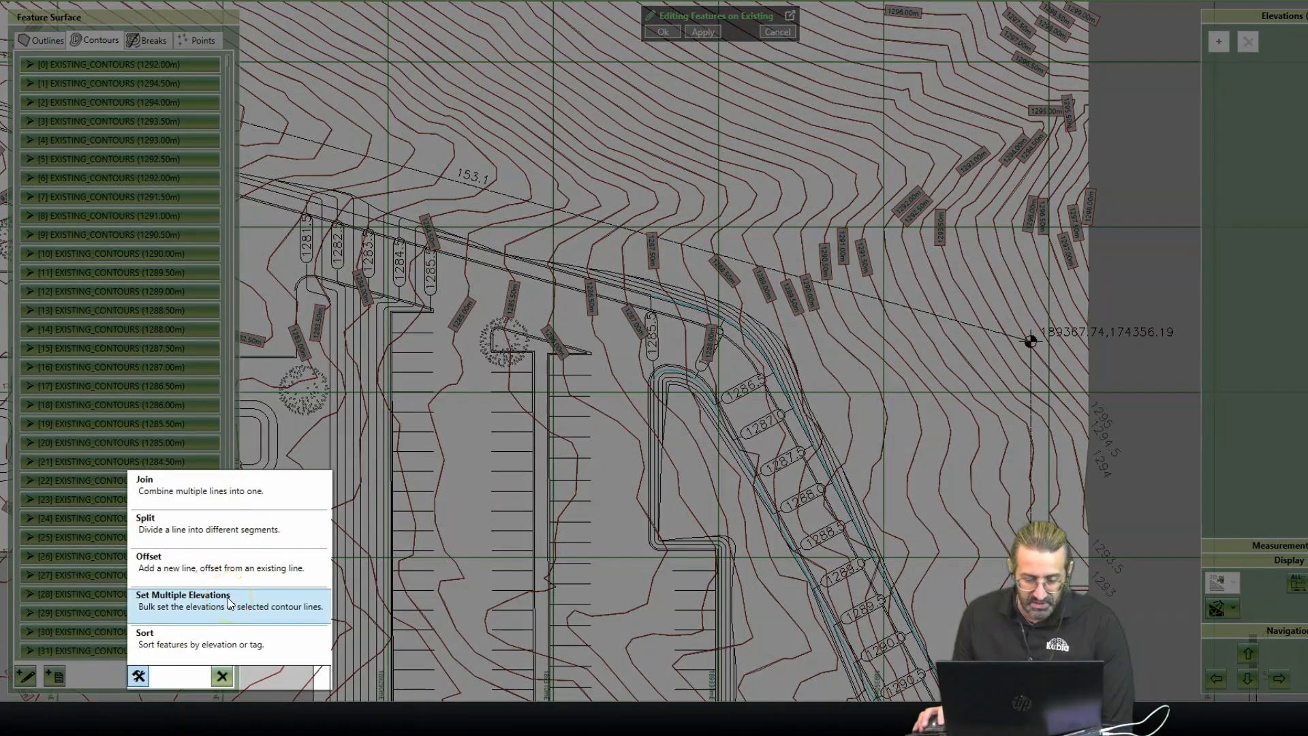
click(229, 602)
scroll(903, 253, up, 5)
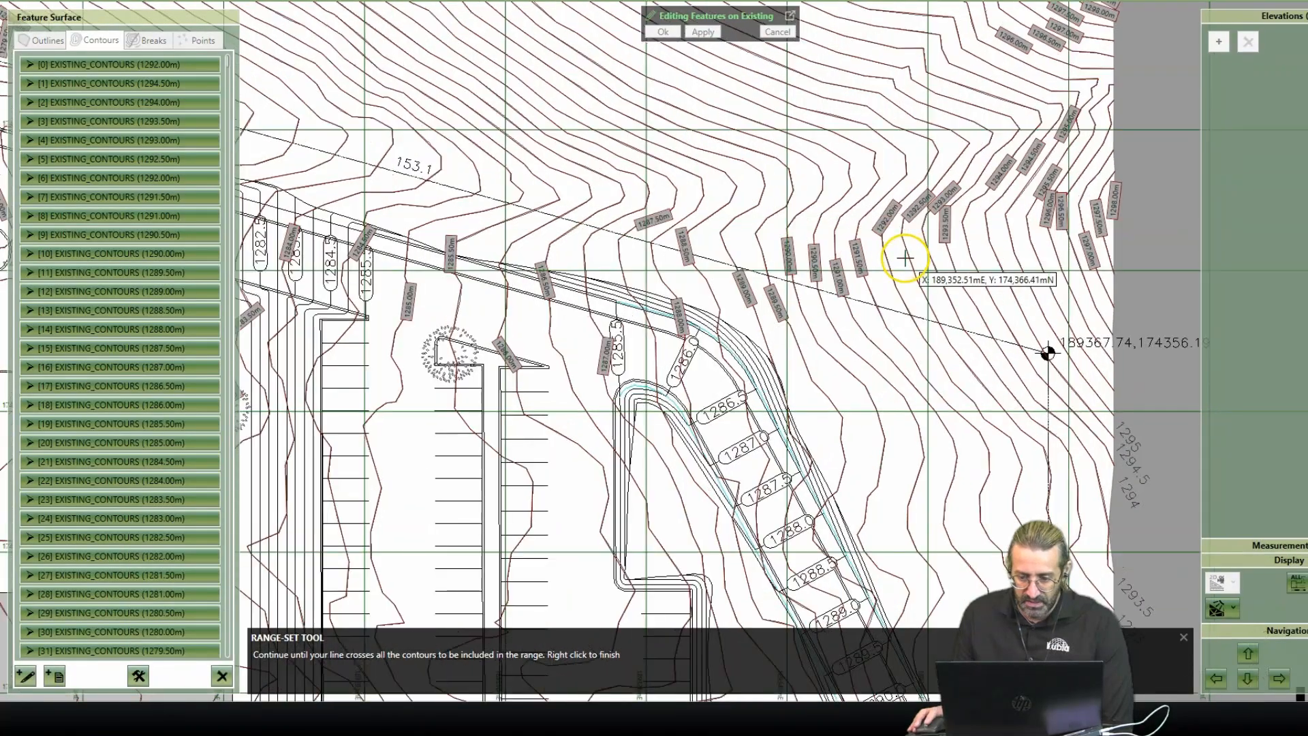
click(953, 233)
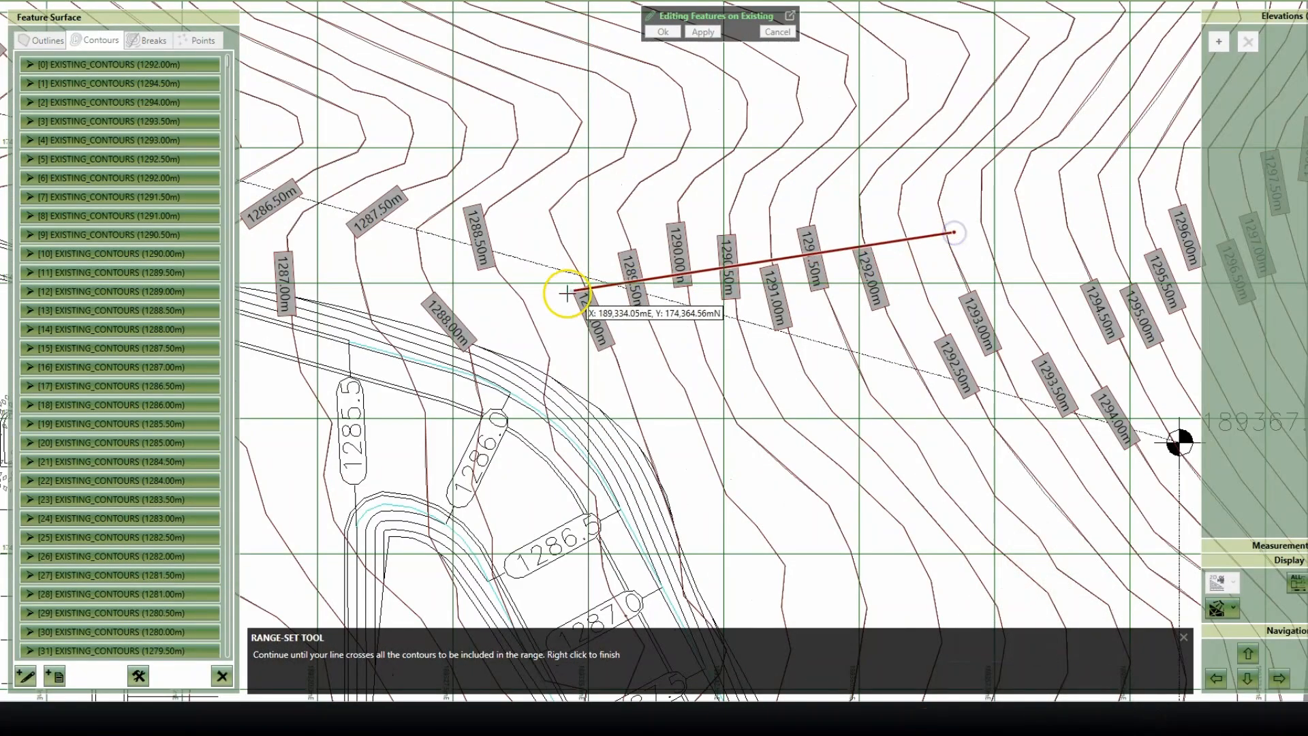
click(567, 274)
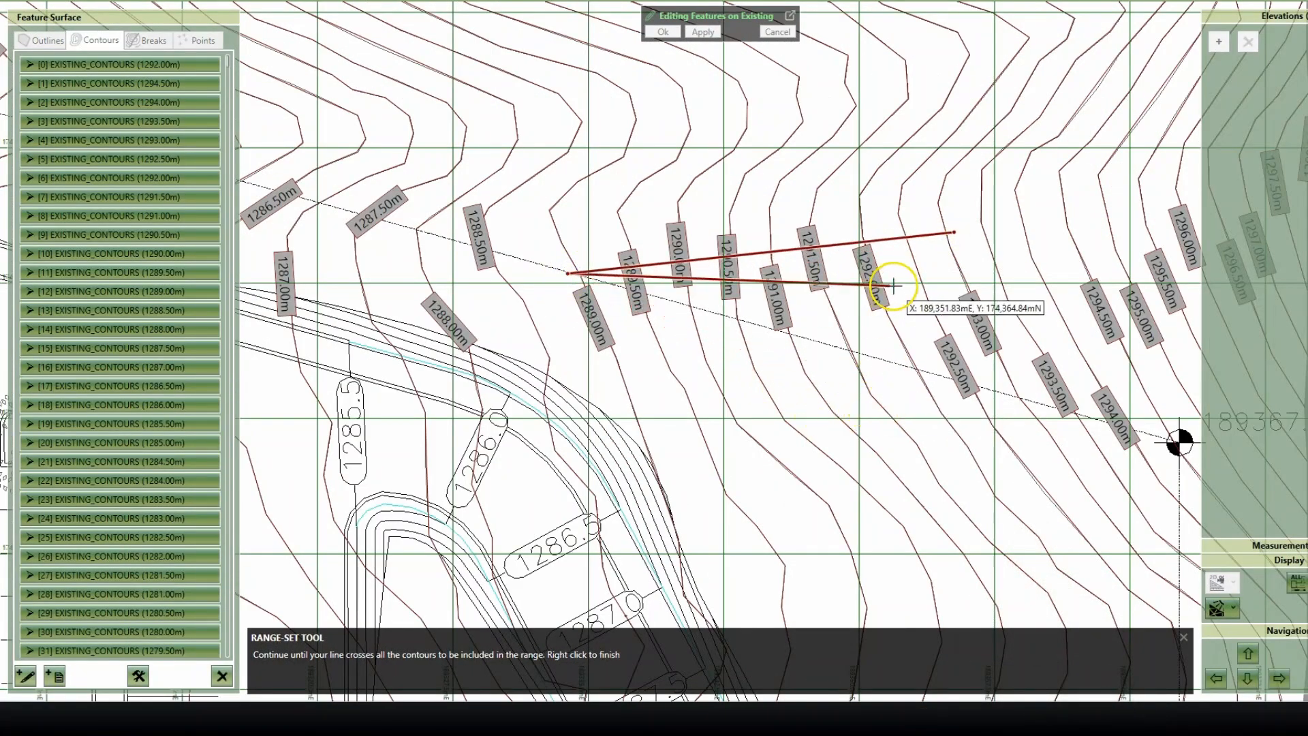
right_click(783, 336)
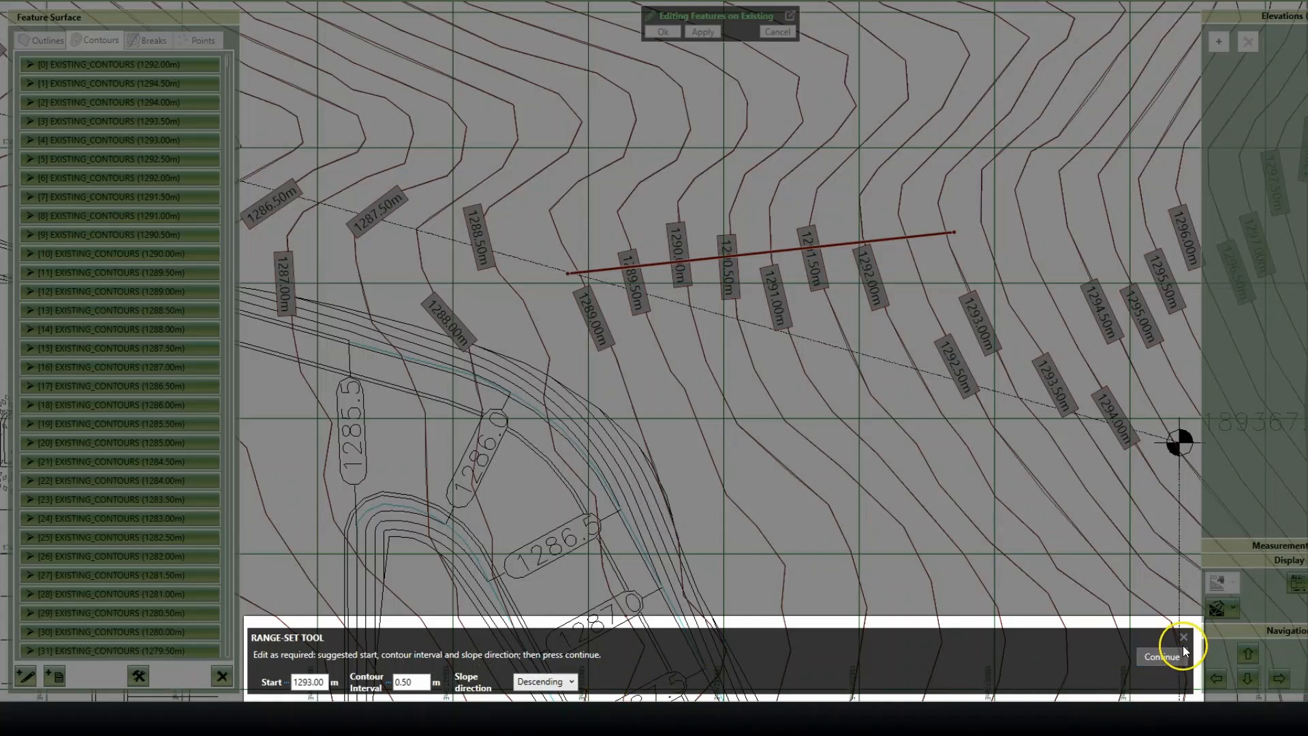
click(1161, 659)
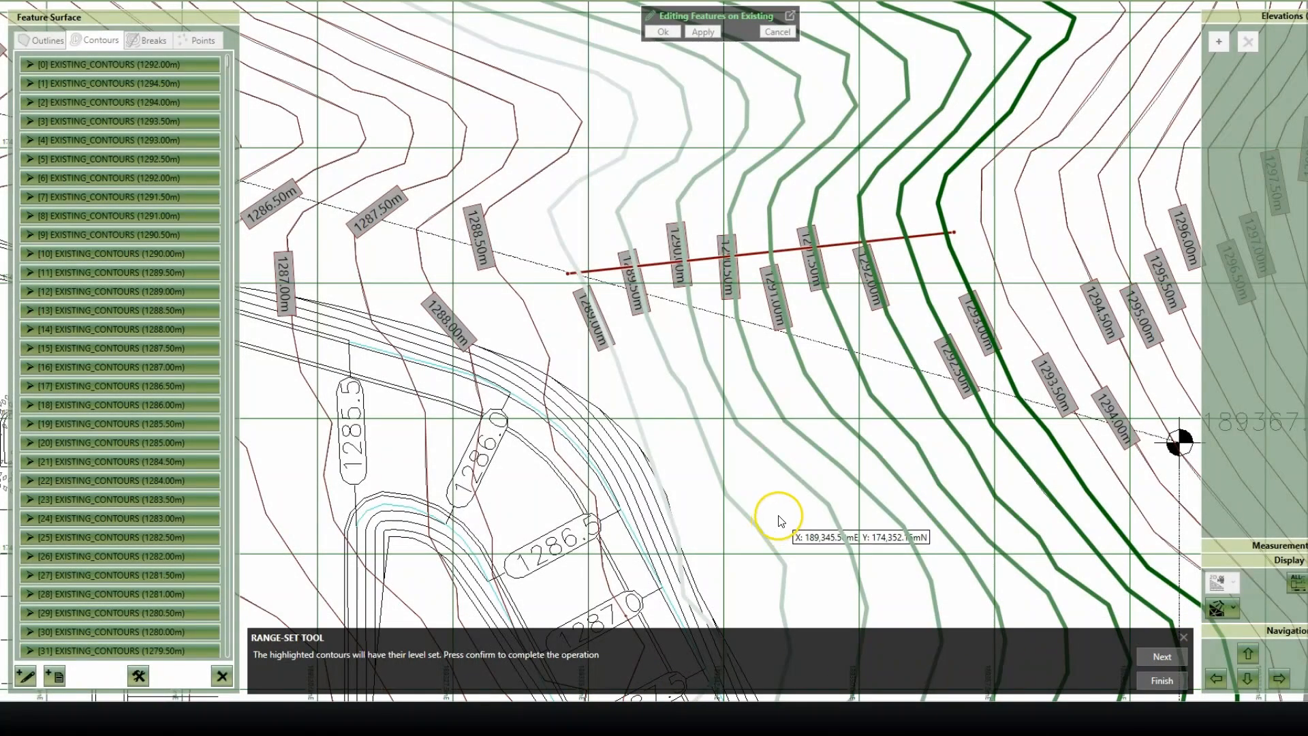
click(1184, 637)
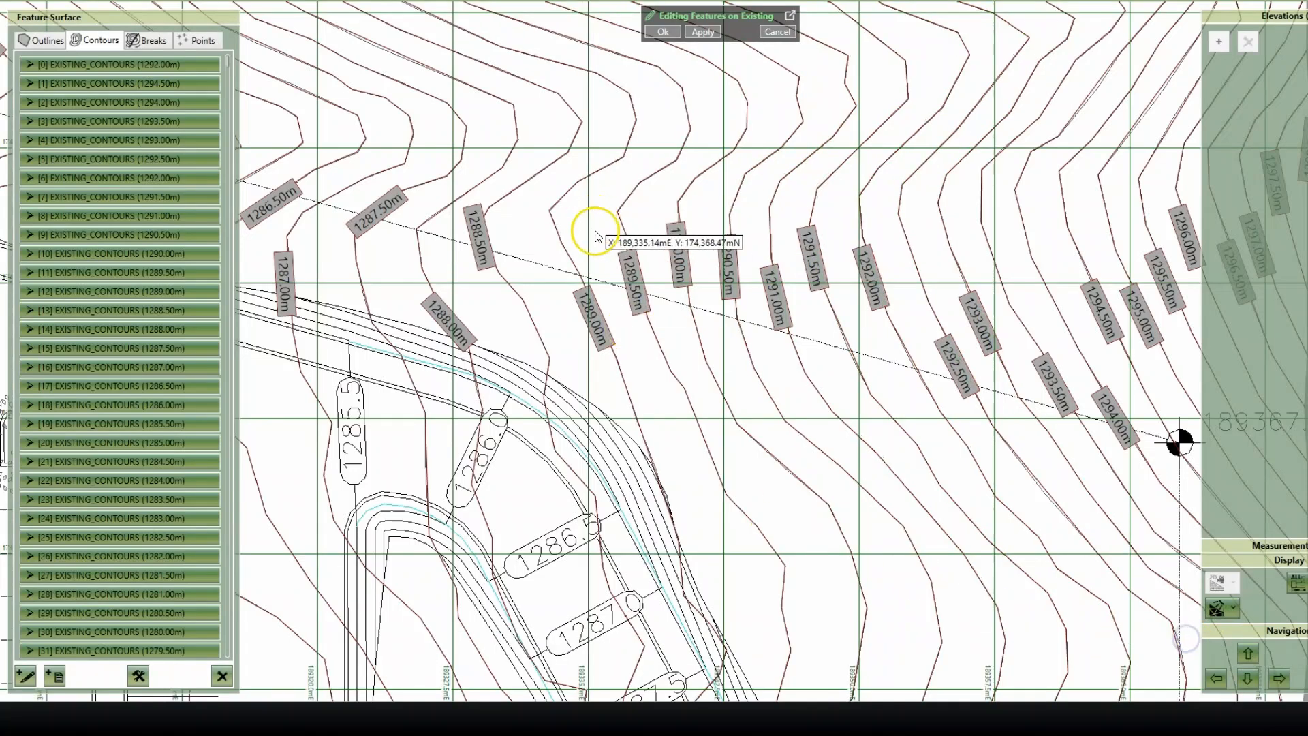
Step: Accept the feature edits and inspect the existing ground surface up close in the 3D Orbit View
click(663, 32)
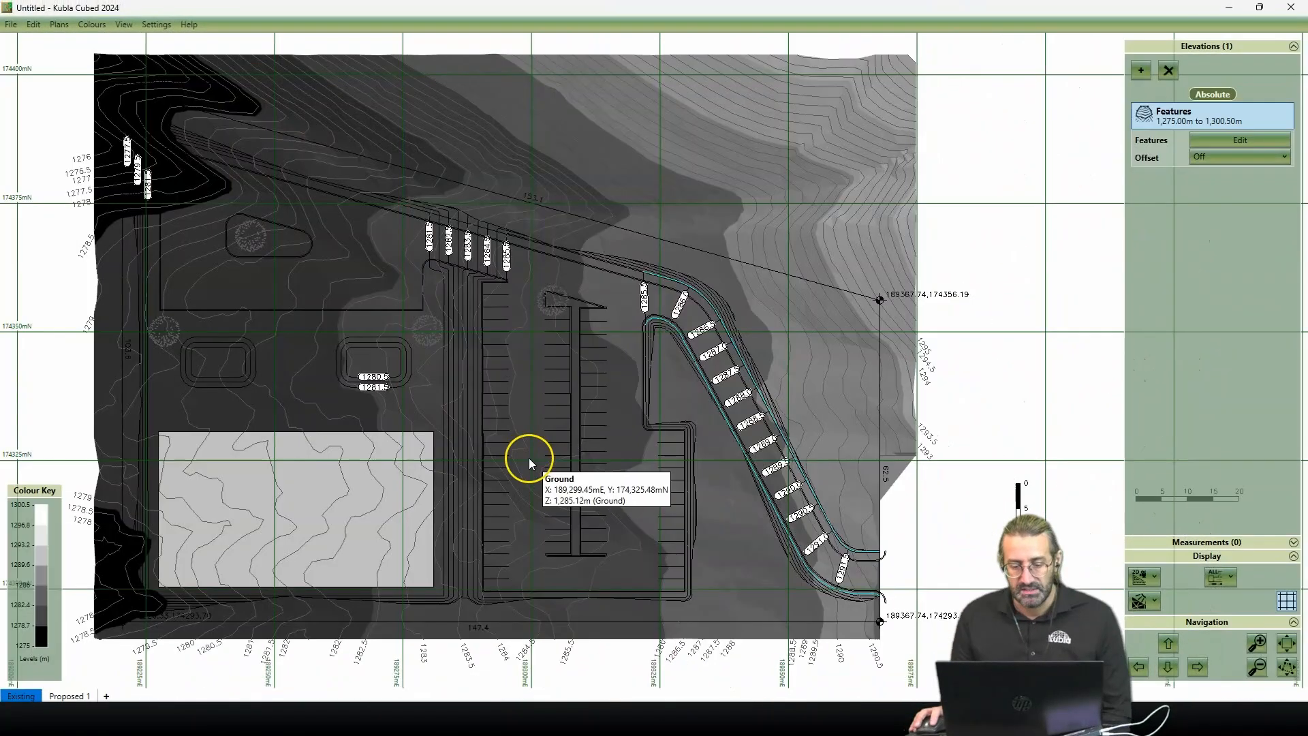
click(1143, 577)
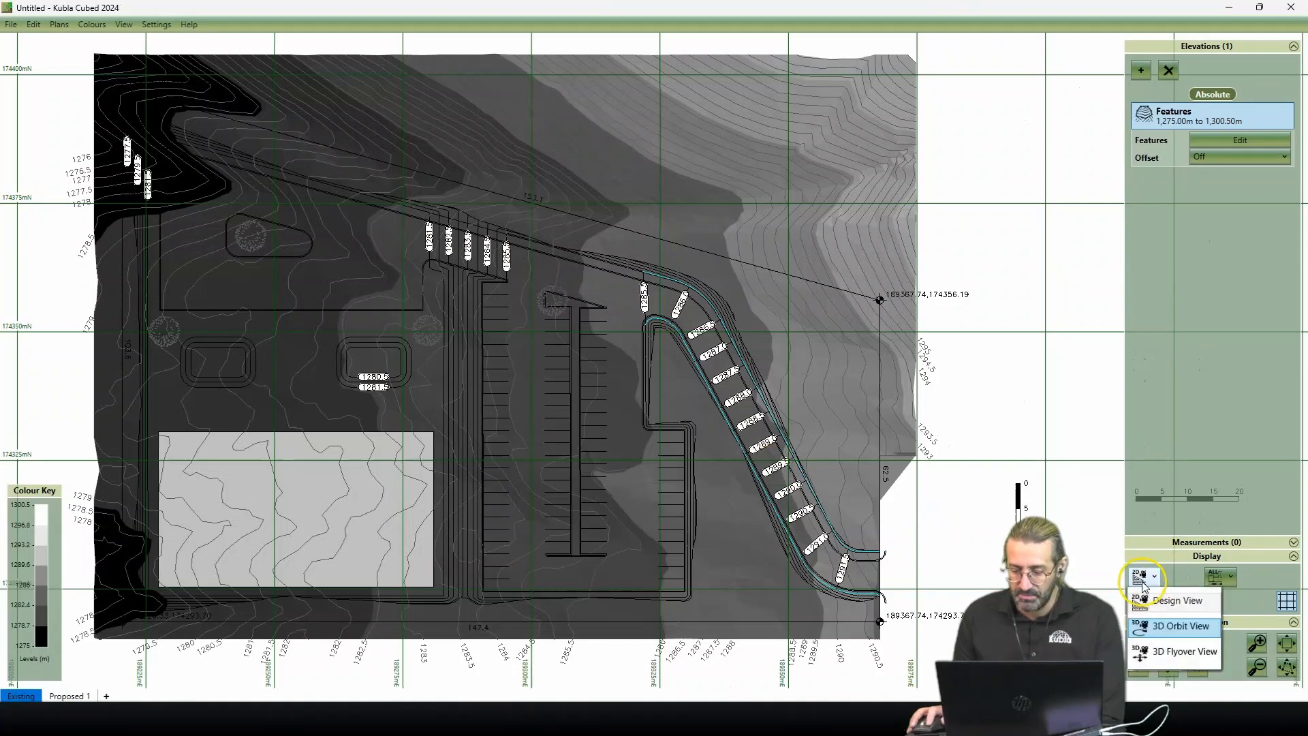
click(1161, 627)
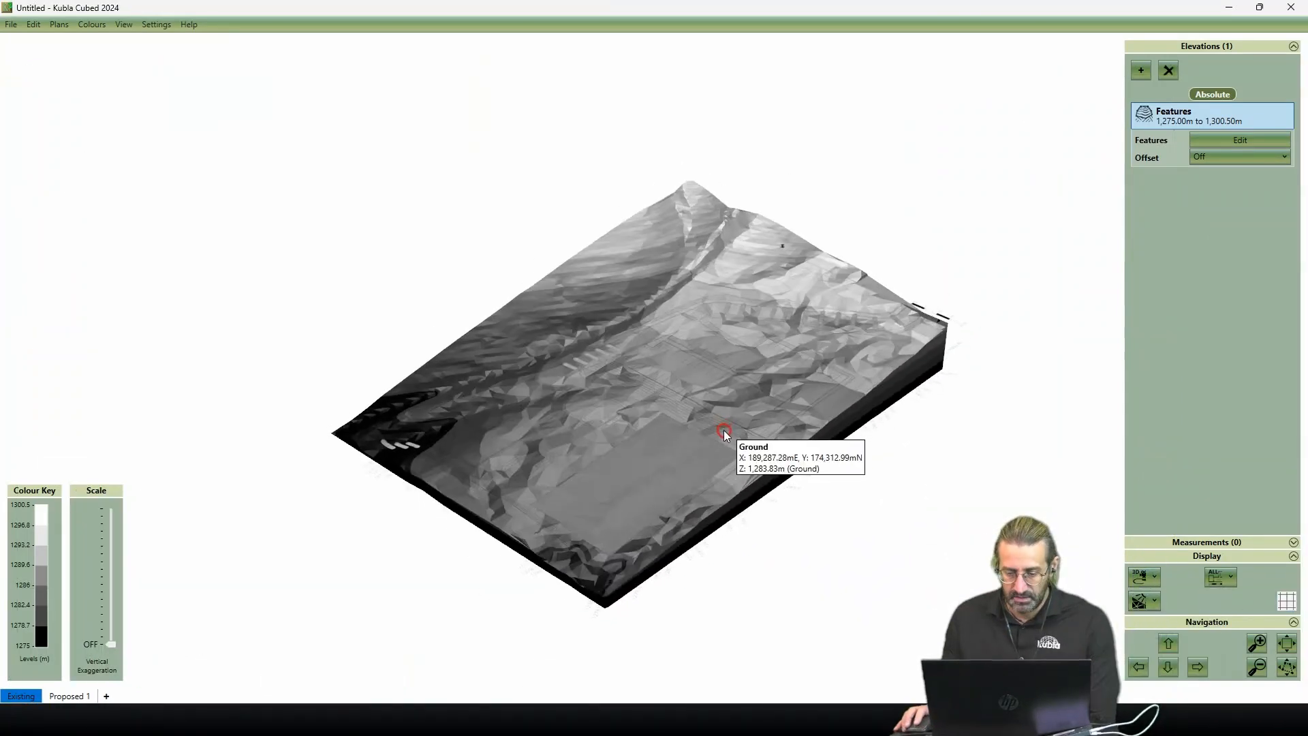
scroll(735, 450, up, 5)
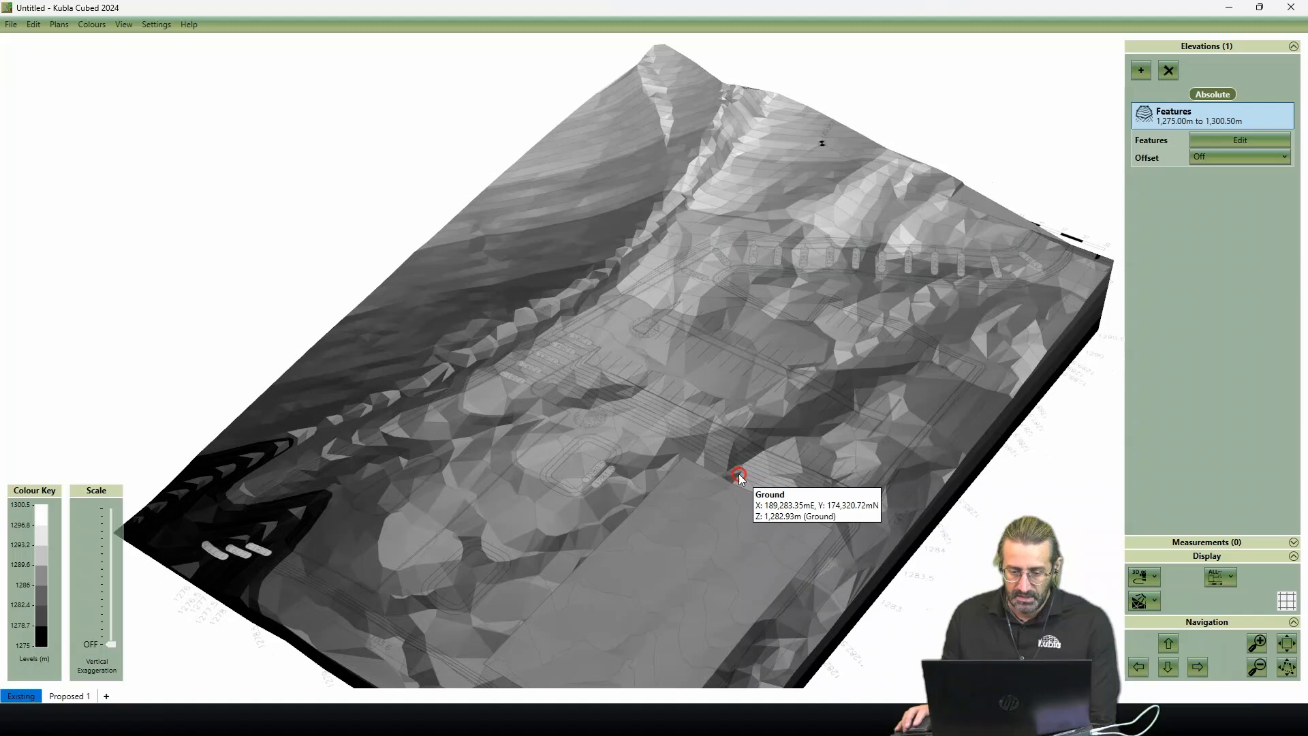
drag(739, 475, 735, 473)
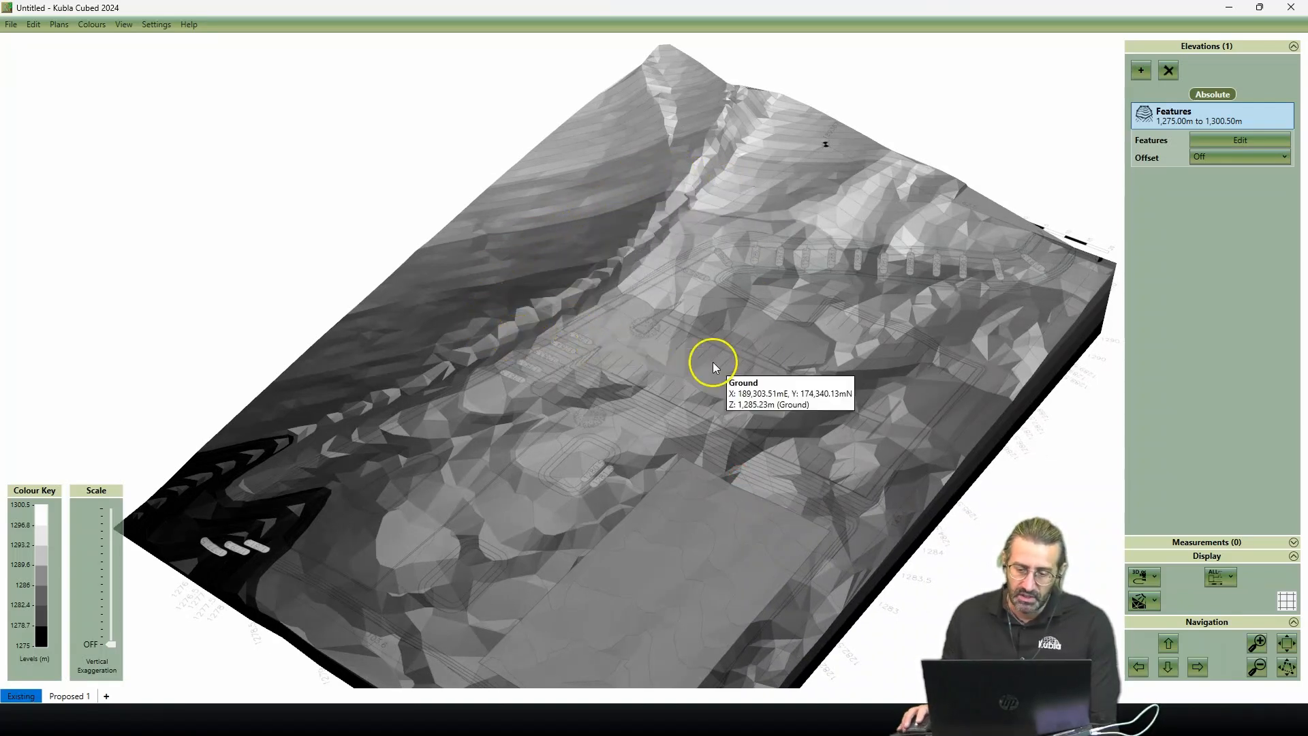
drag(713, 361, 701, 362)
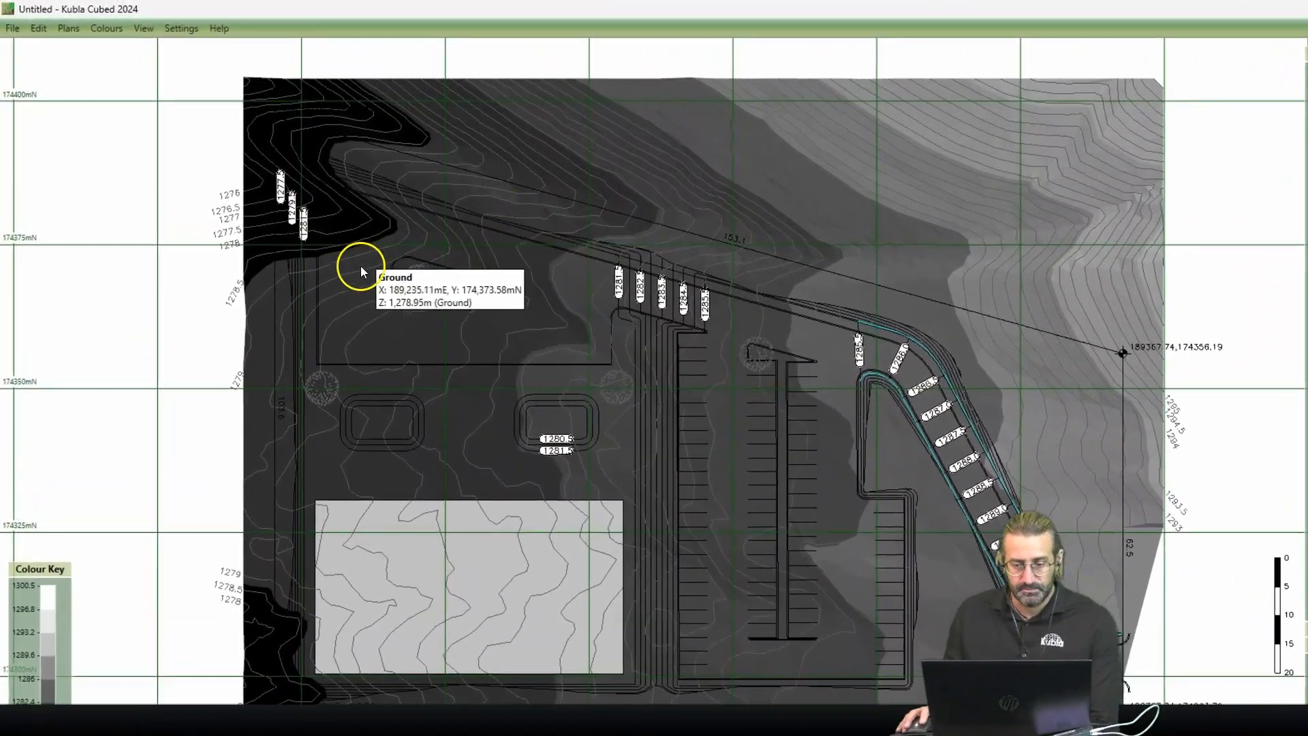
Step: Apply the Ice colour table to the ground levels
click(107, 29)
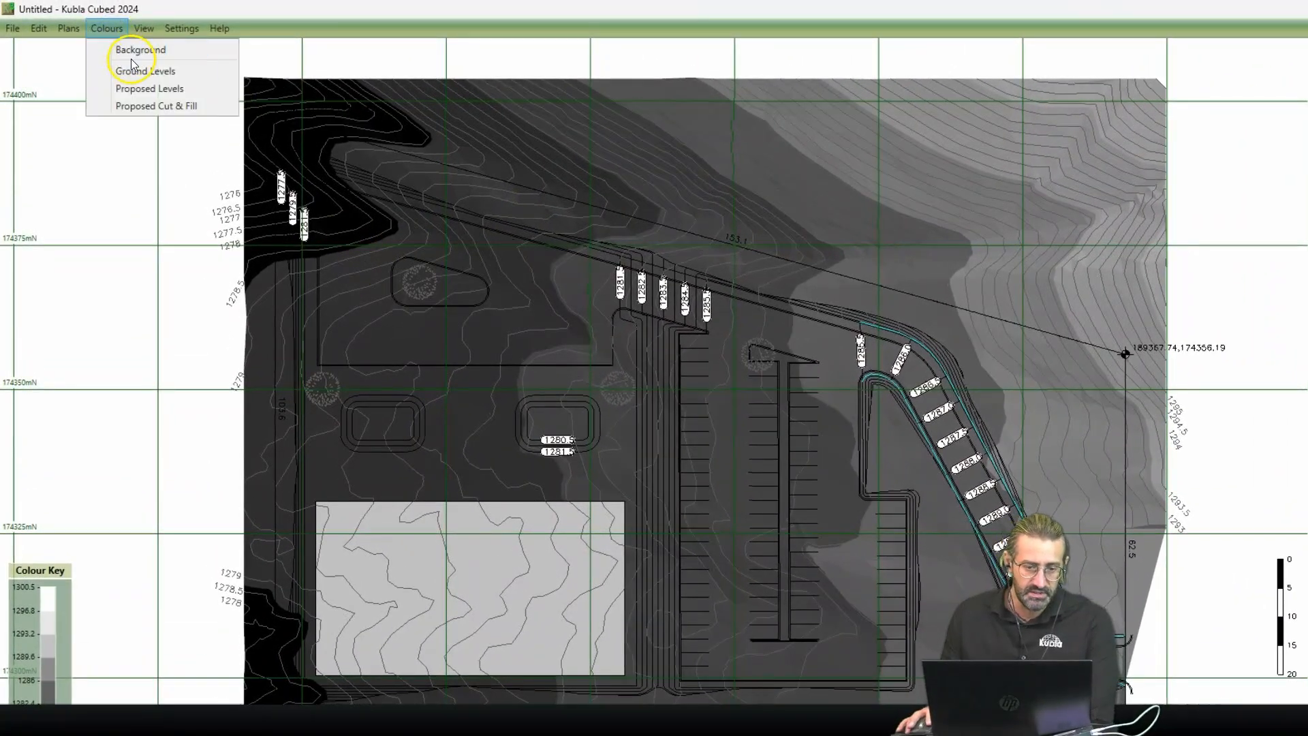
click(139, 72)
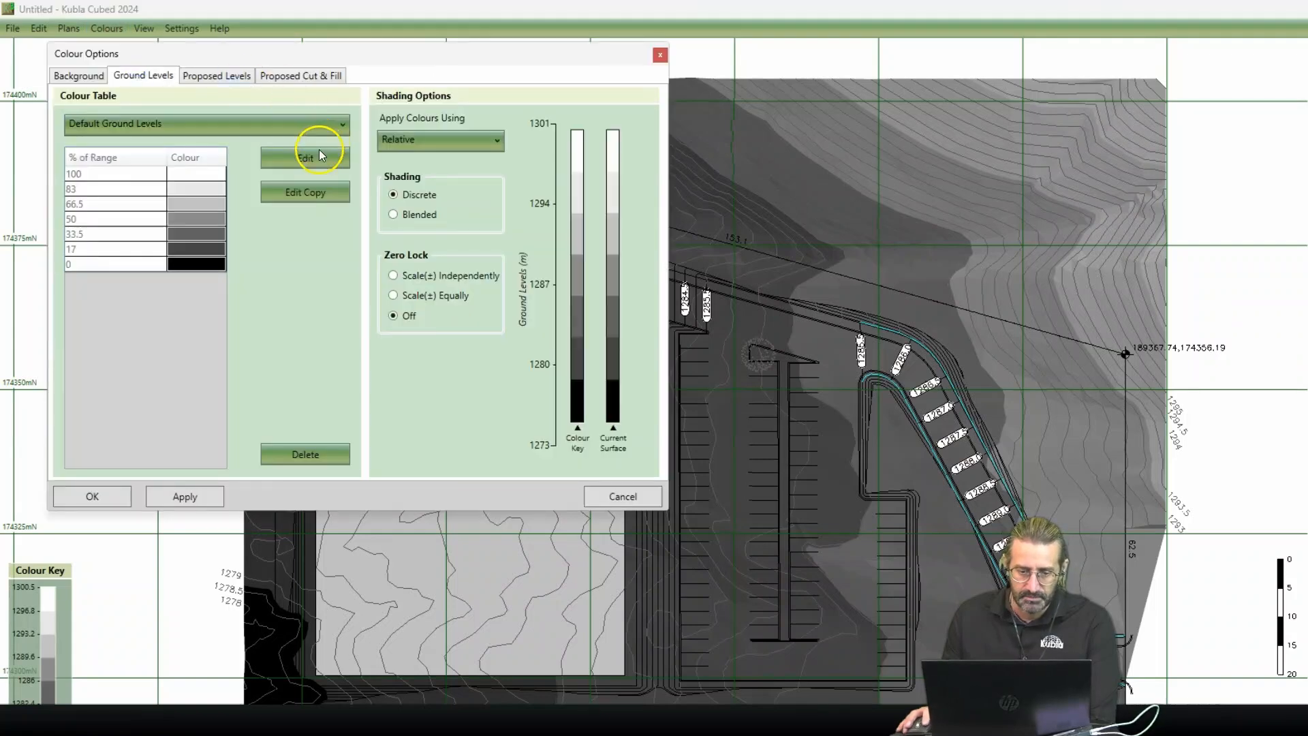
click(293, 123)
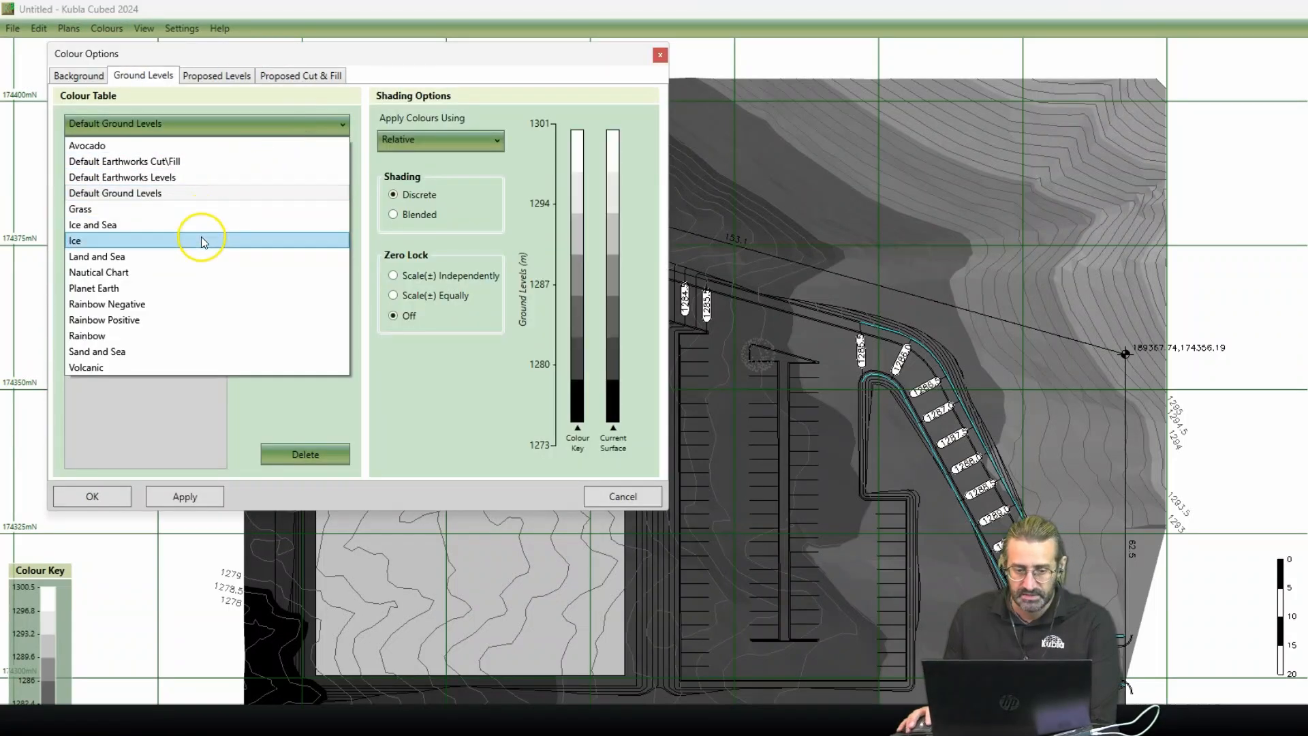
click(201, 240)
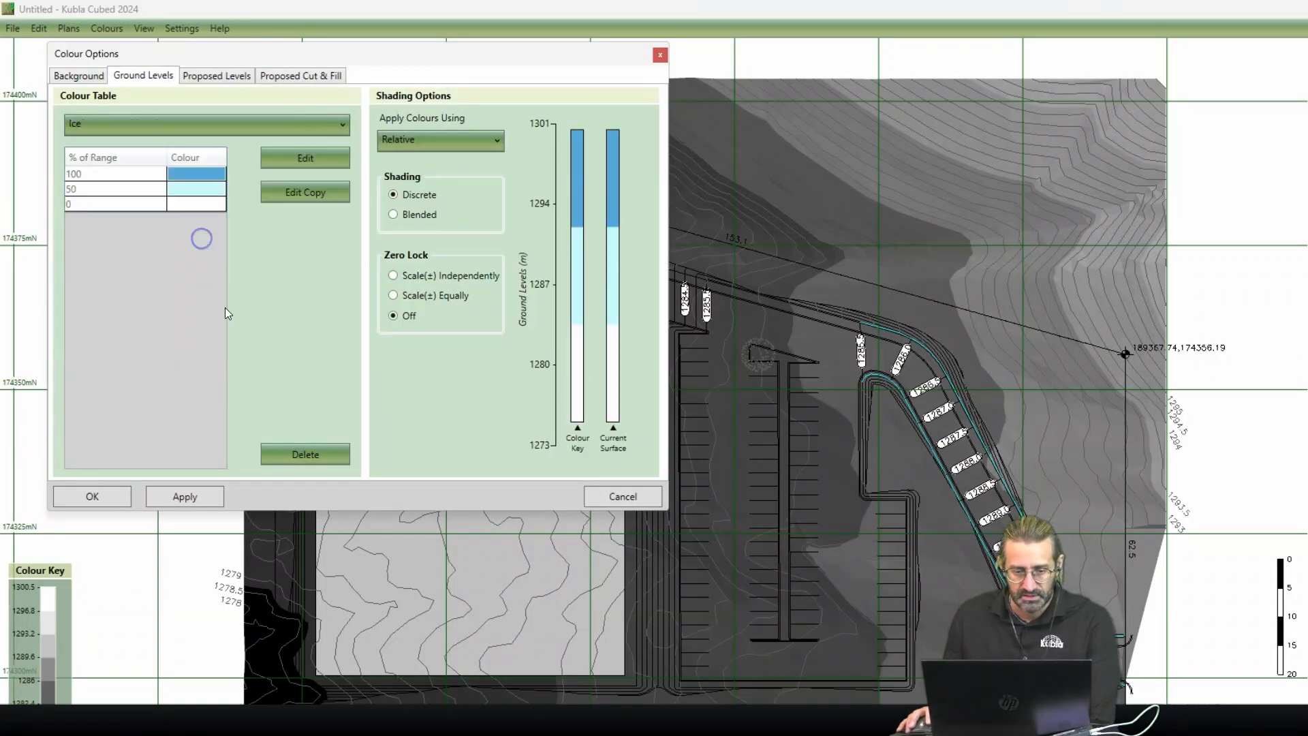
click(184, 497)
click(99, 496)
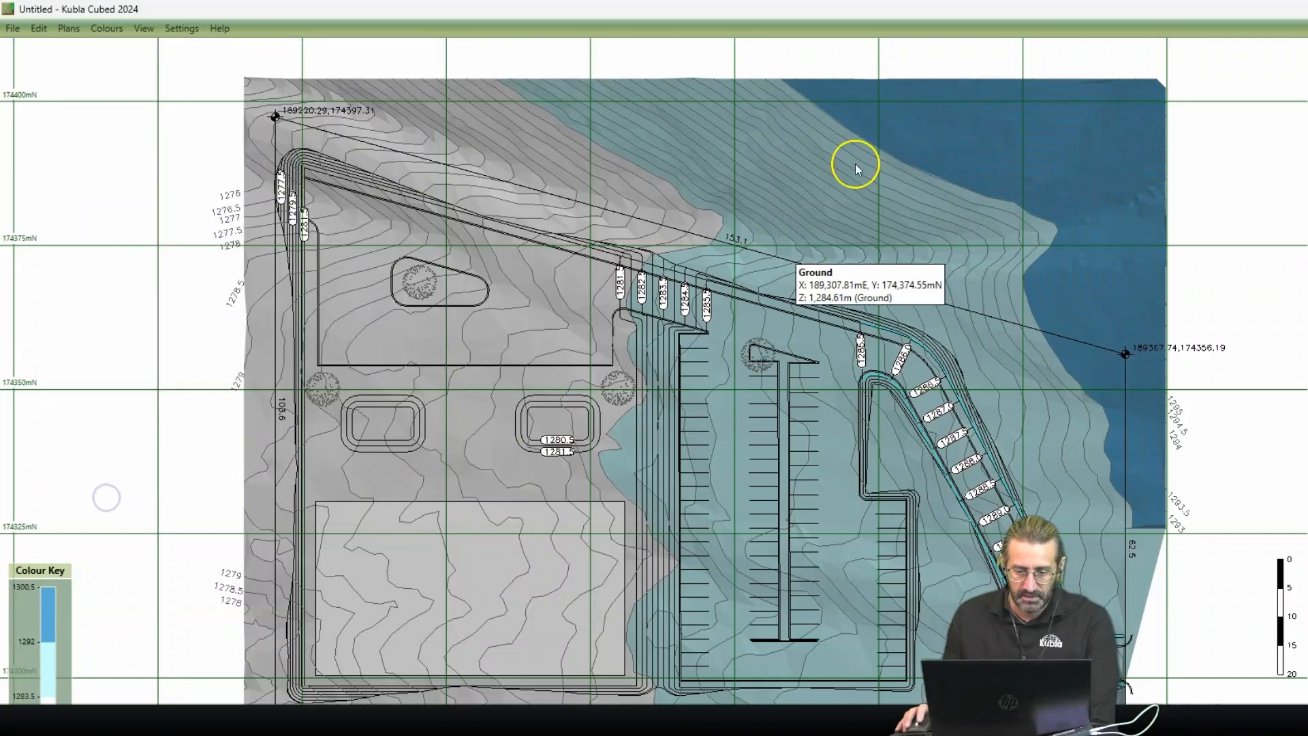
Step: Rename the Proposed 1 phase as Strip
scroll(695, 292, up, 3)
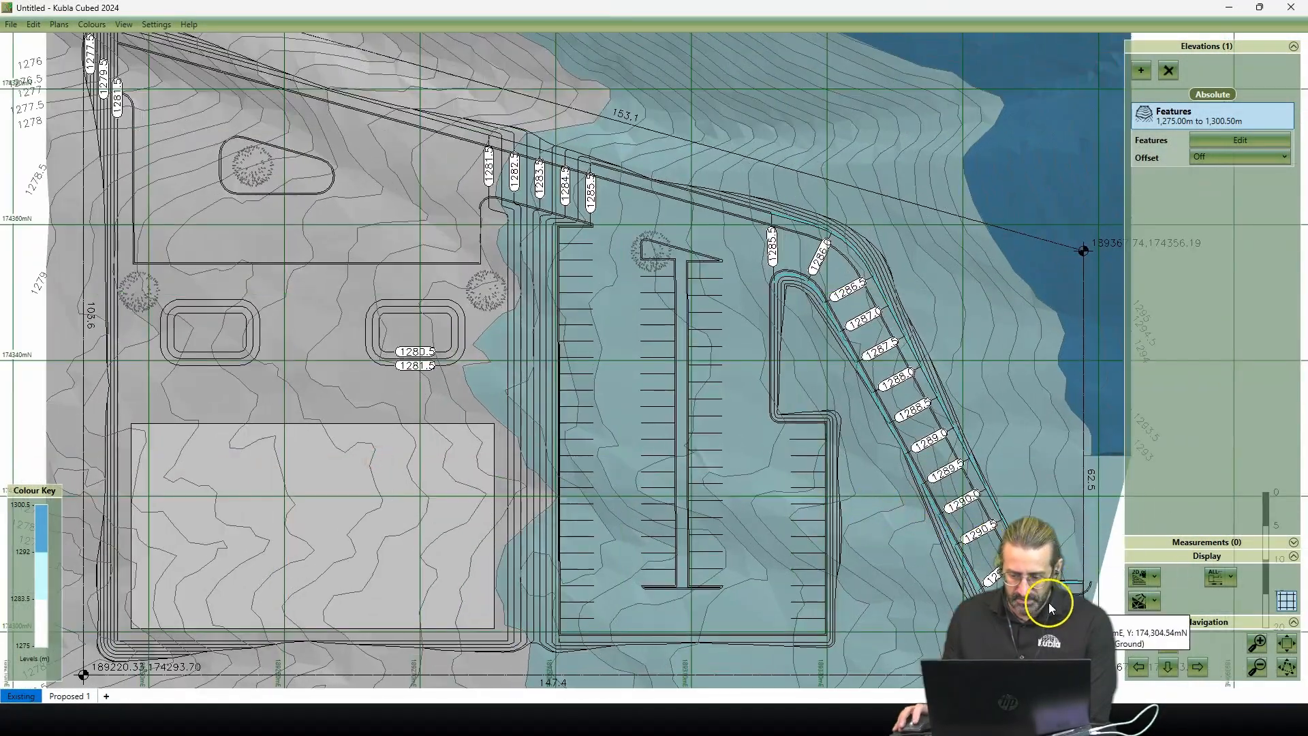
scroll(1049, 607, down, 1)
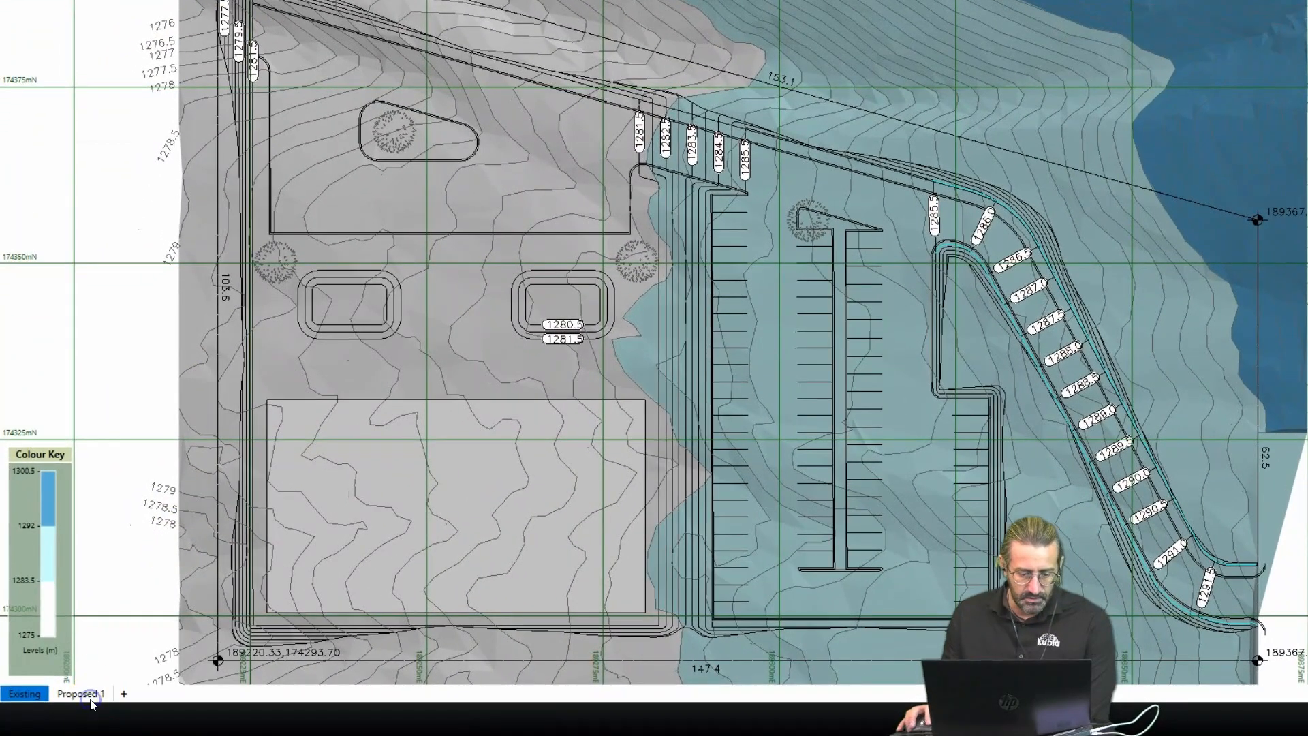
click(80, 694)
right_click(94, 695)
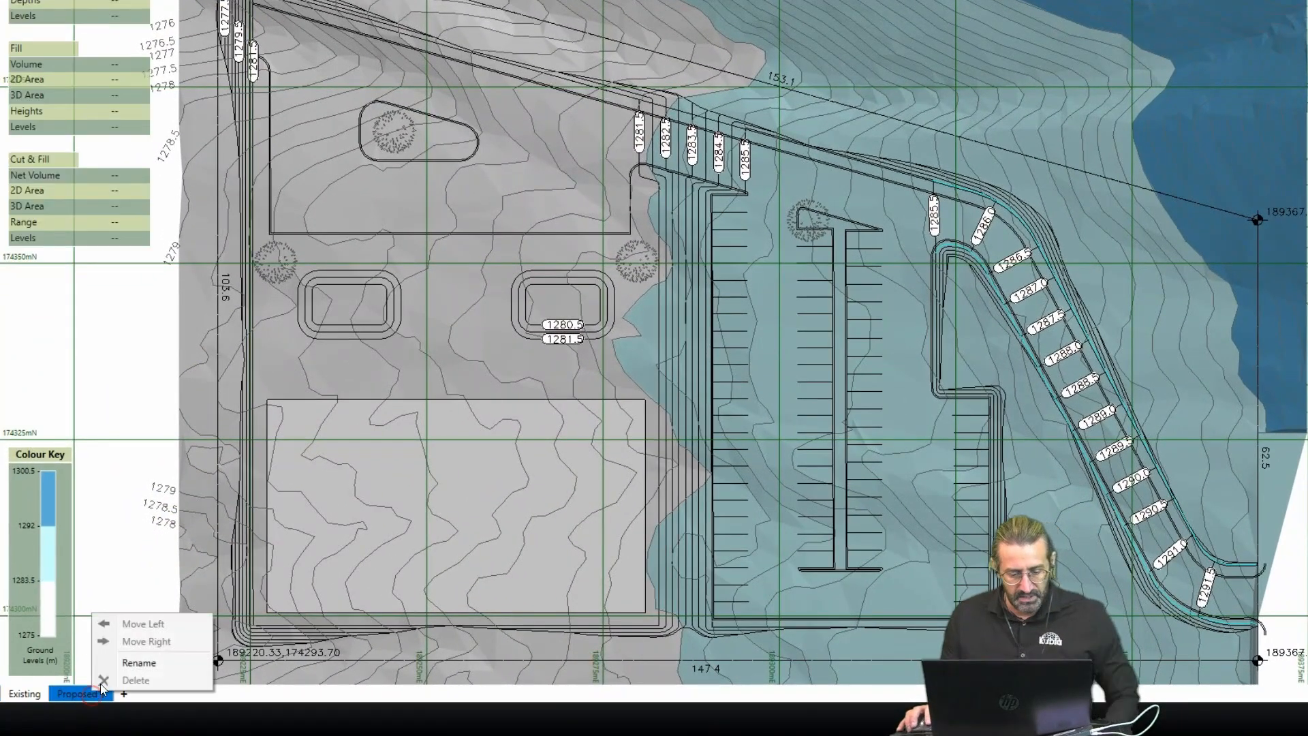
click(133, 663)
text(Strip)
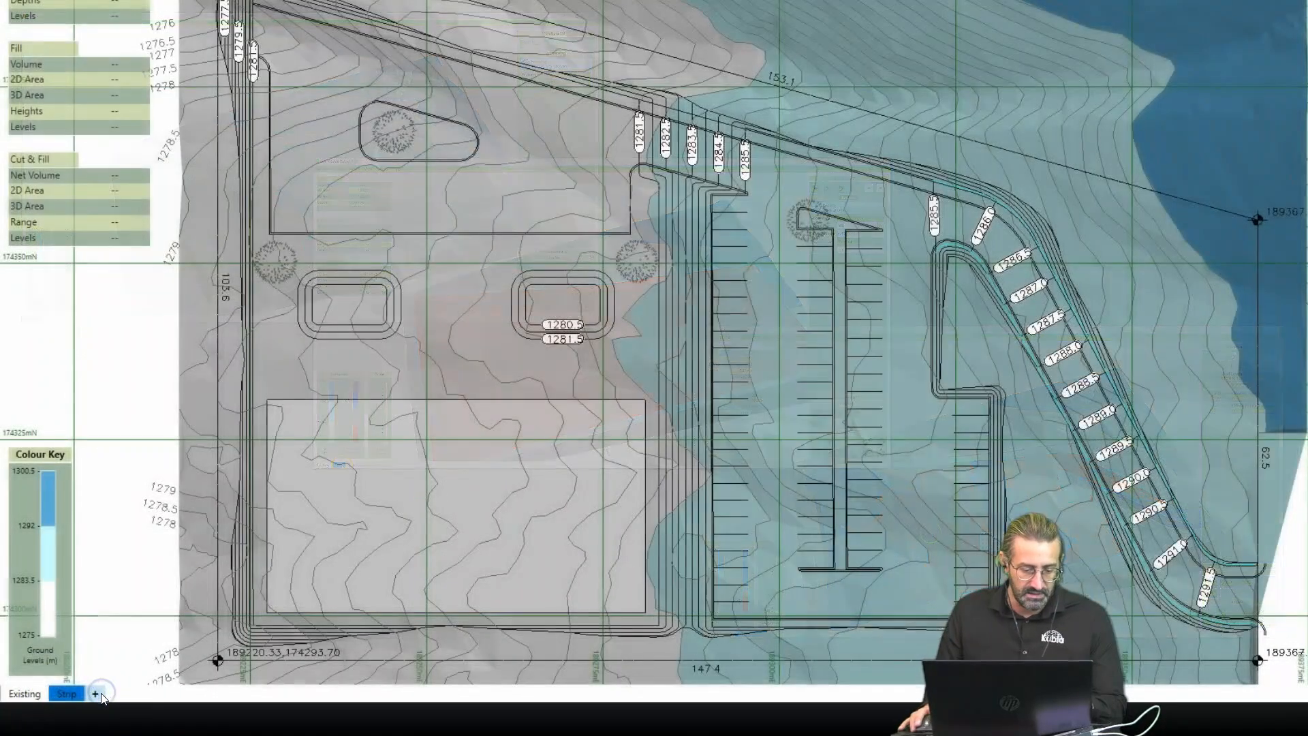
Step: Add a second proposed phase after Strip and name it Bulk Earthworks
click(115, 695)
right_click(127, 697)
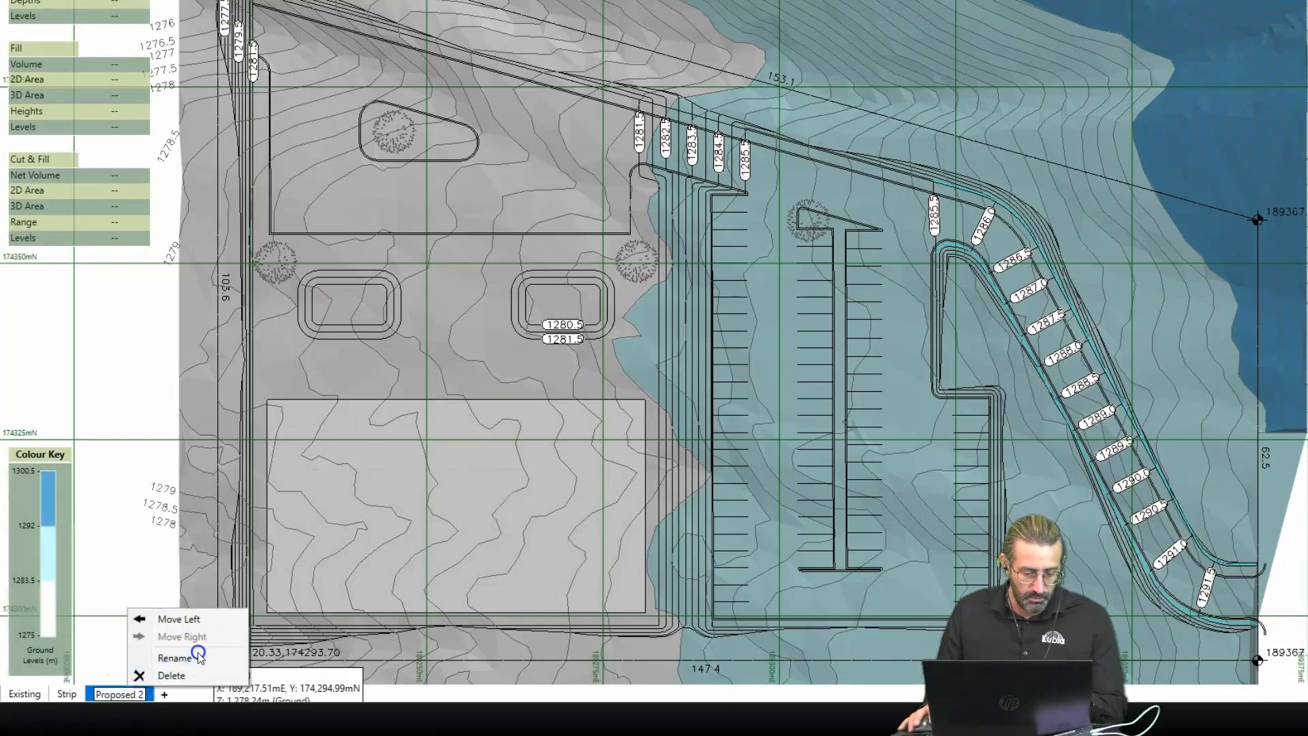
click(184, 654)
text(Bulk E)
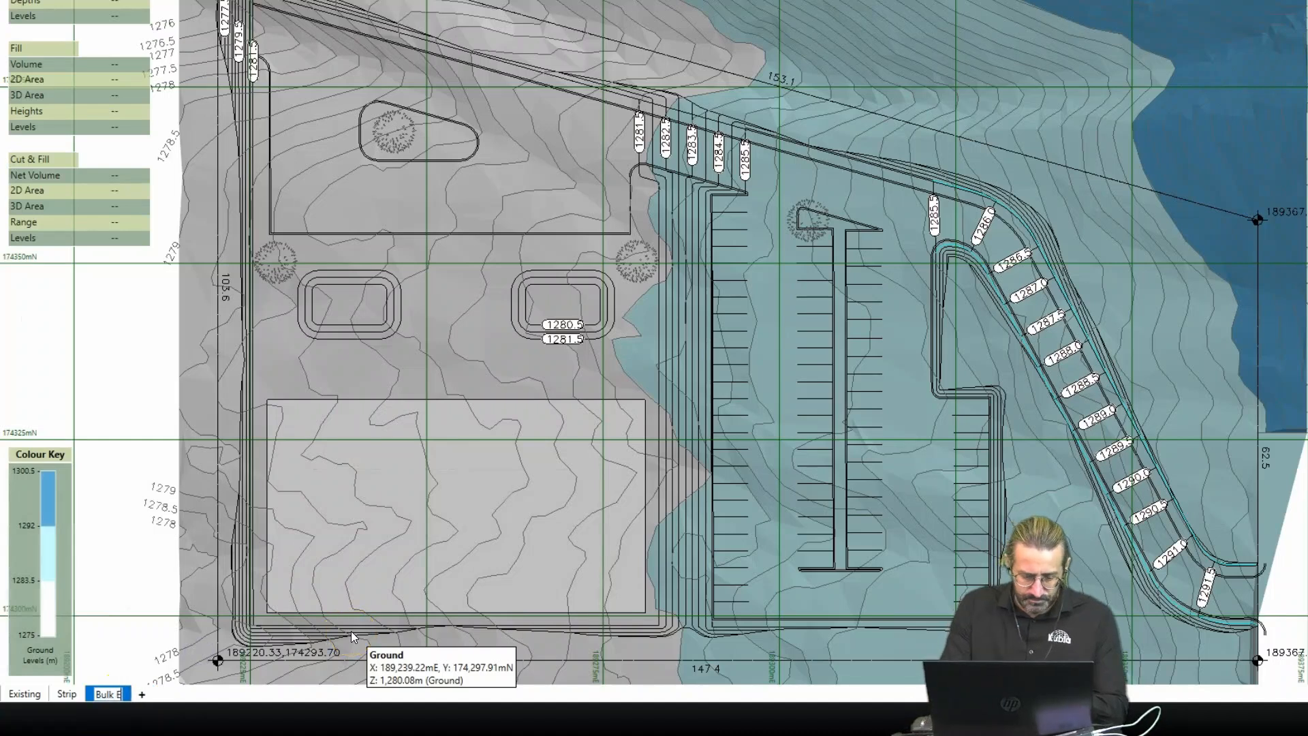
text(arthworks)
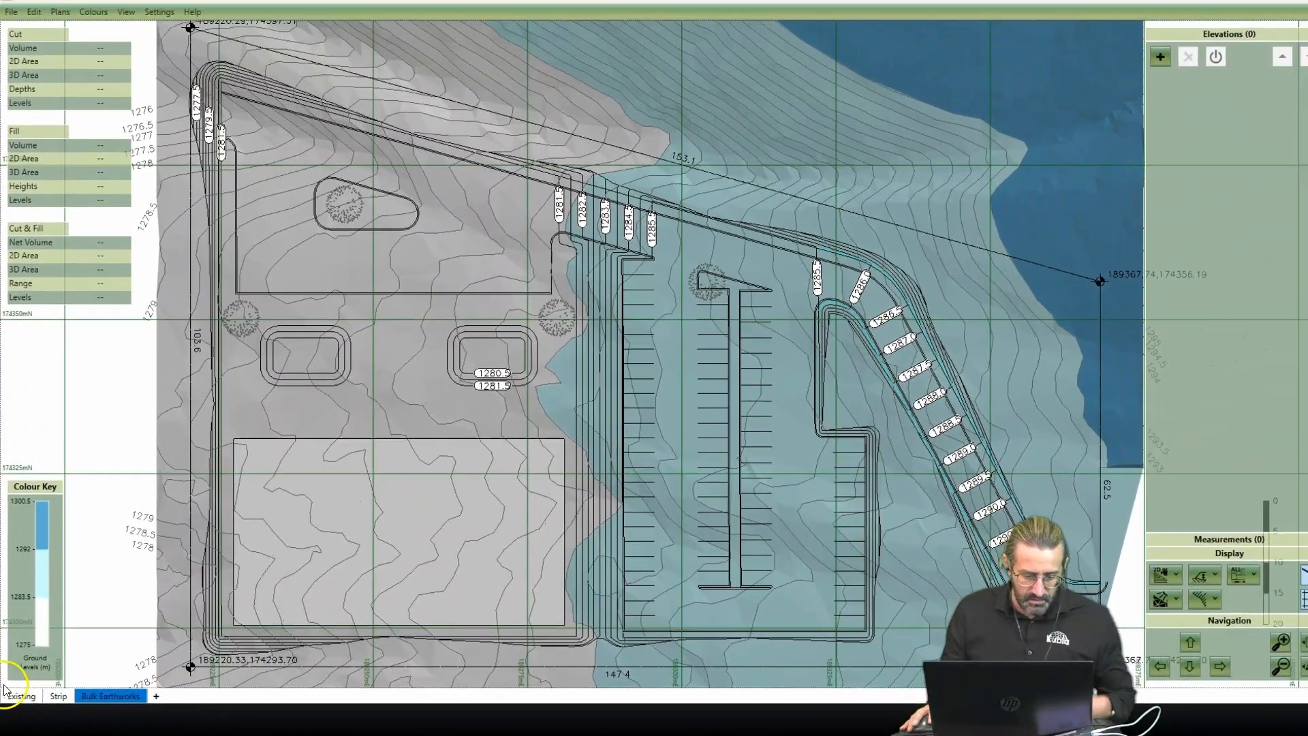
Step: Add a Reduce elevation to the Strip phase
click(90, 697)
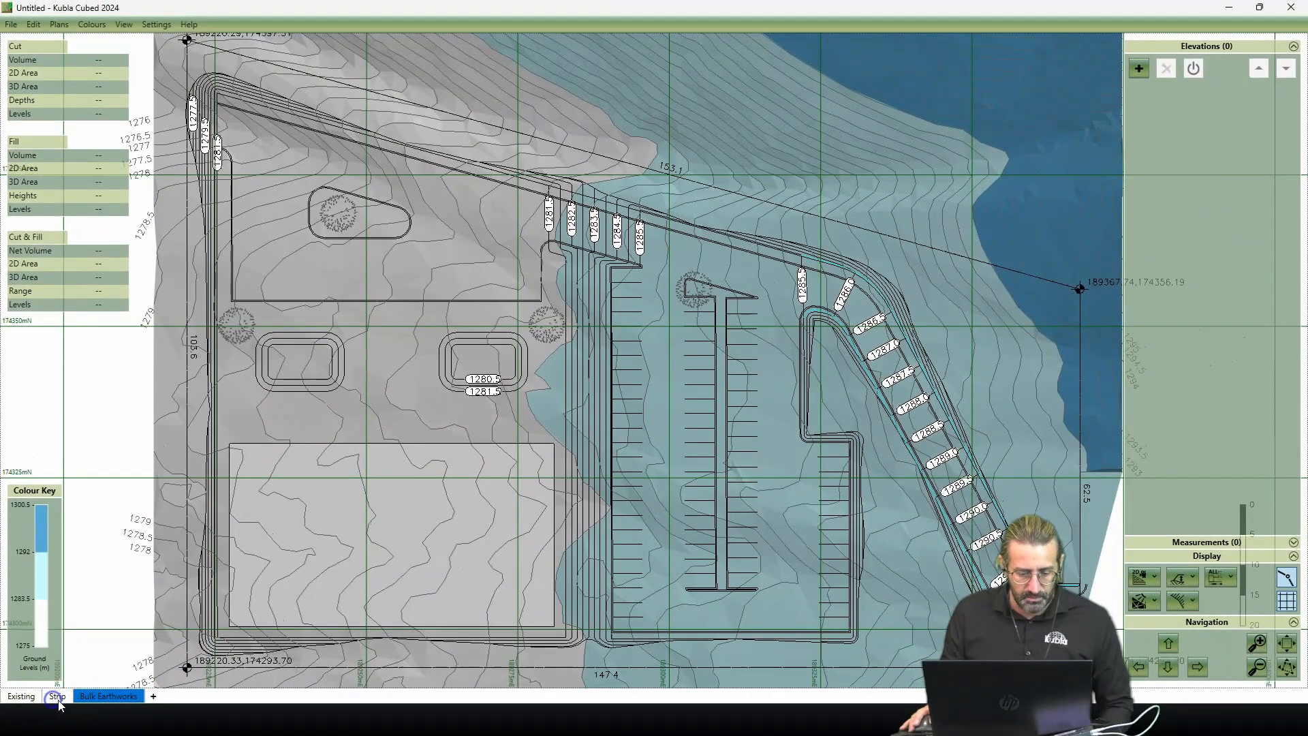
click(57, 697)
middle_drag(624, 516, 608, 481)
scroll(608, 481, down, 2)
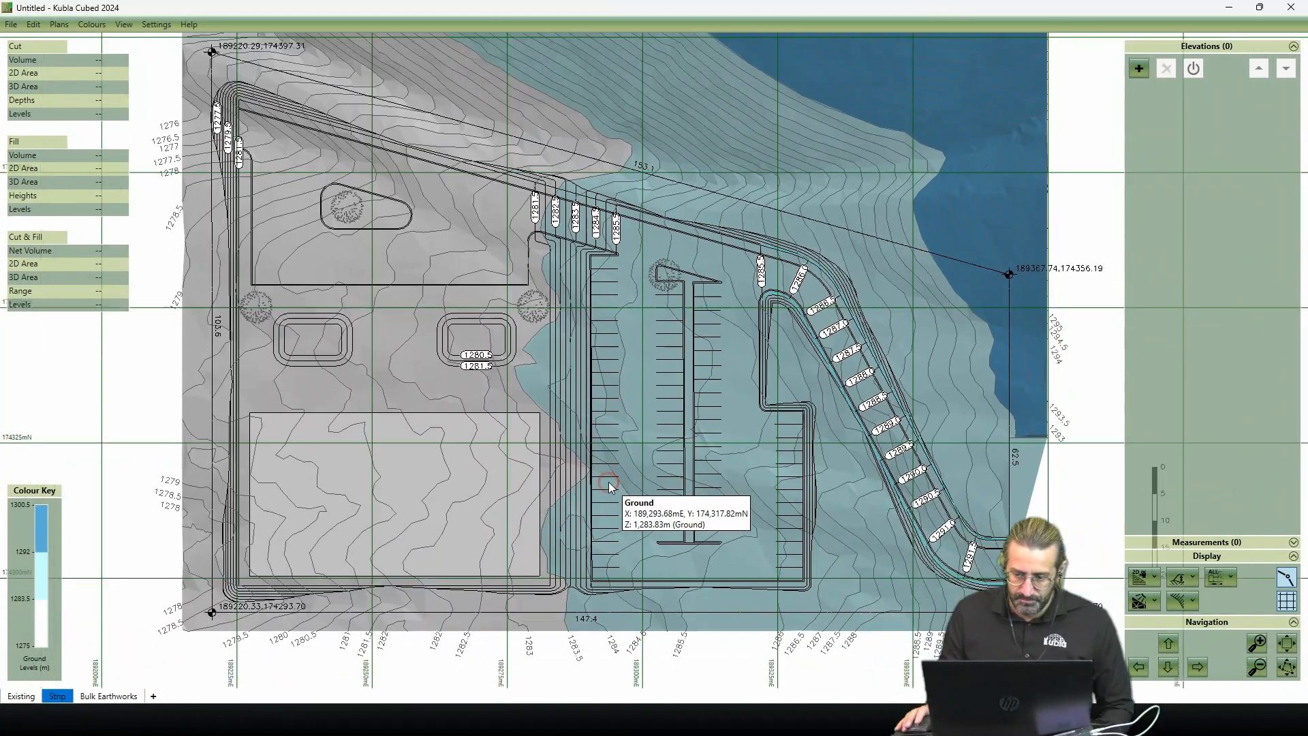
click(1139, 71)
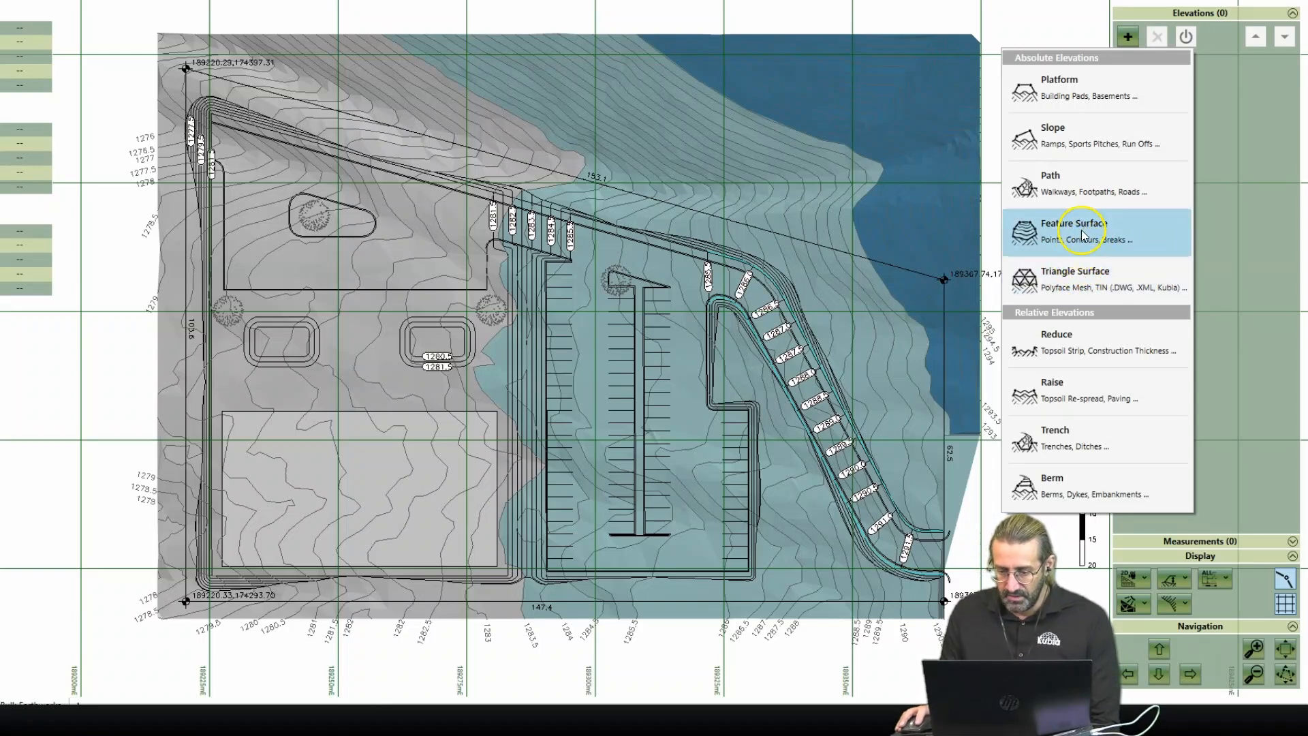
click(1081, 340)
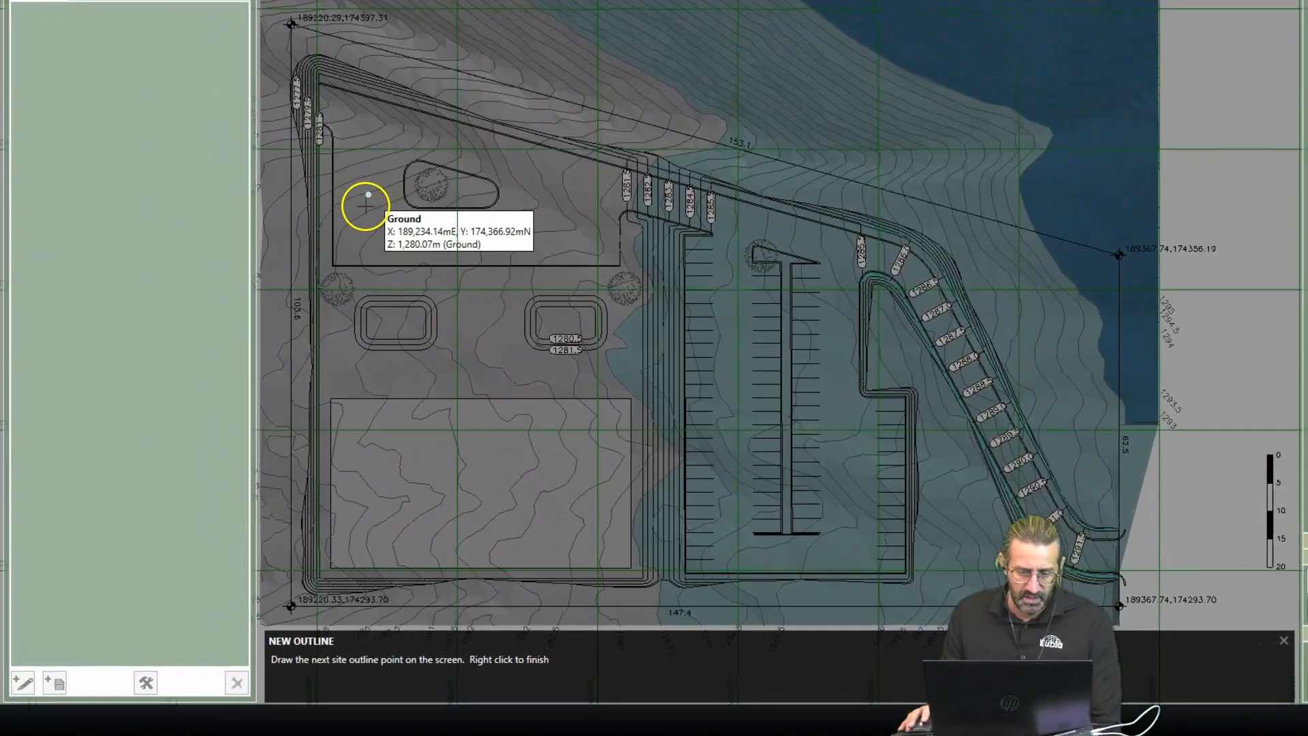
Step: Outline the Reduce area through the four corner points of the site boundary and accept the outline
click(292, 24)
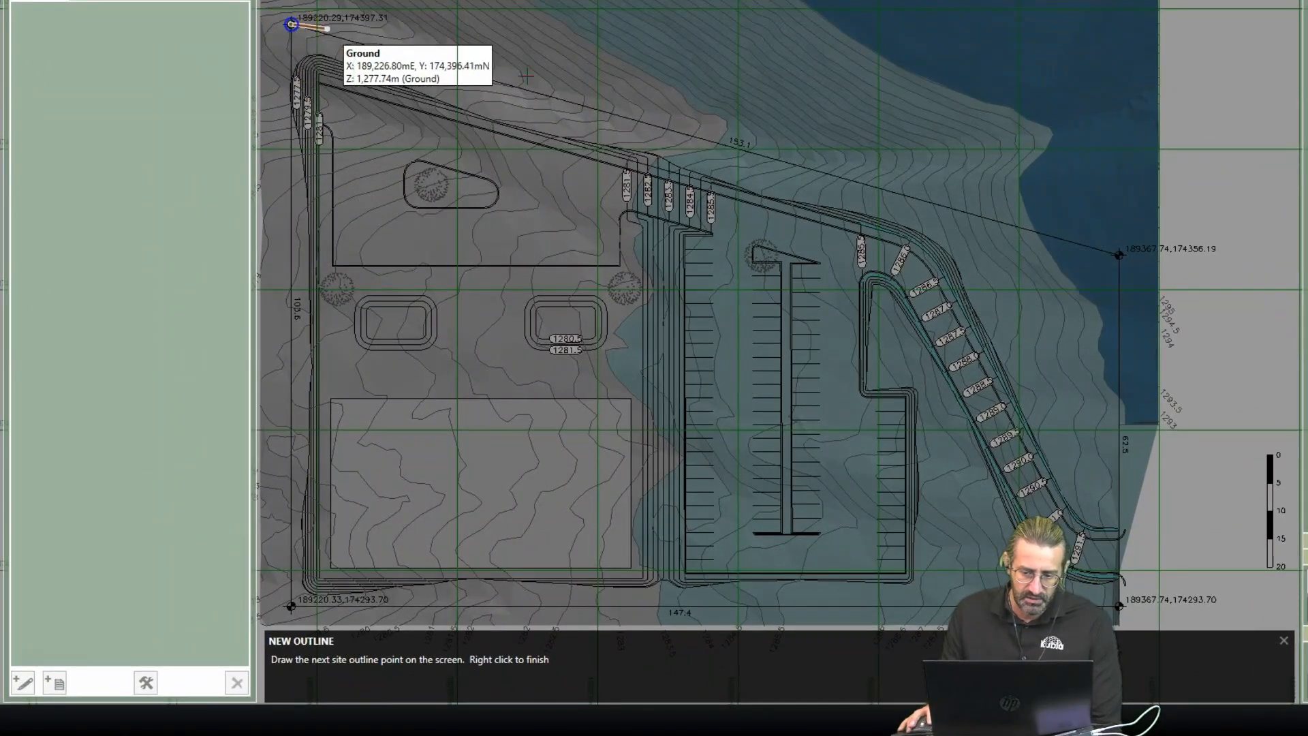
click(1117, 253)
click(1103, 534)
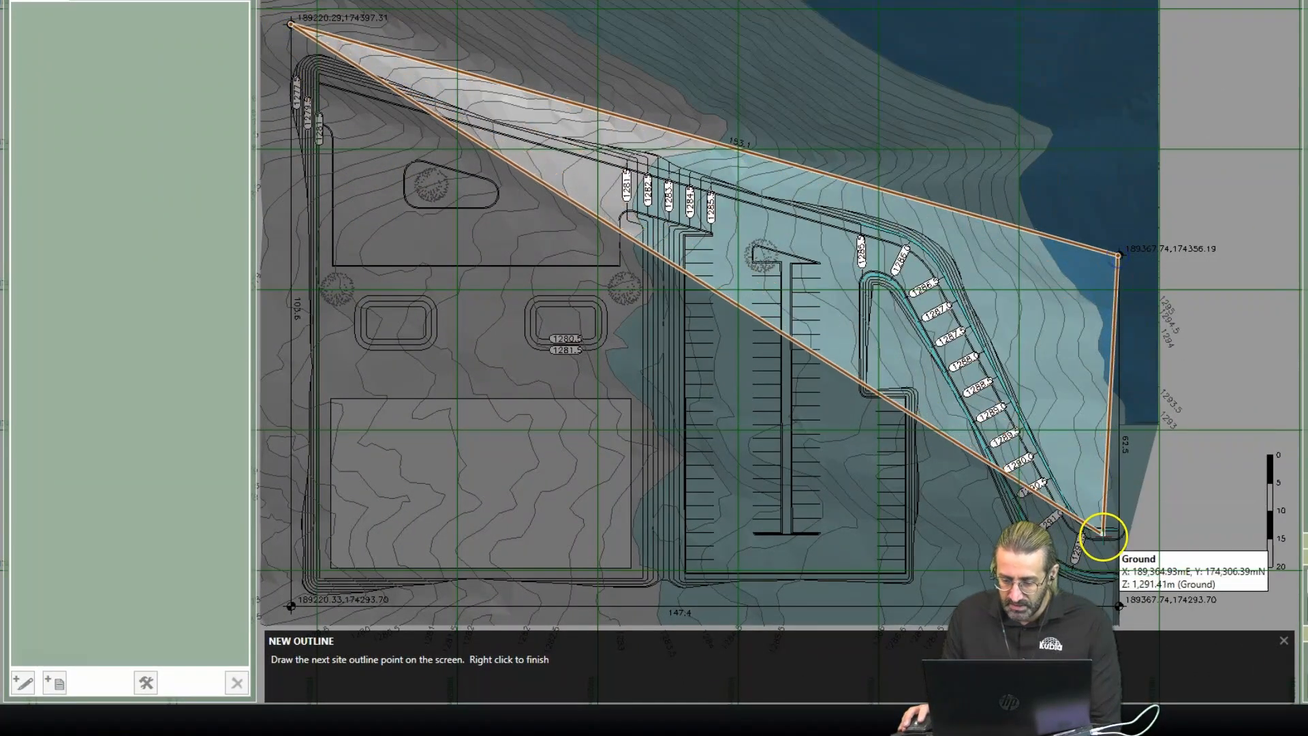
click(1120, 604)
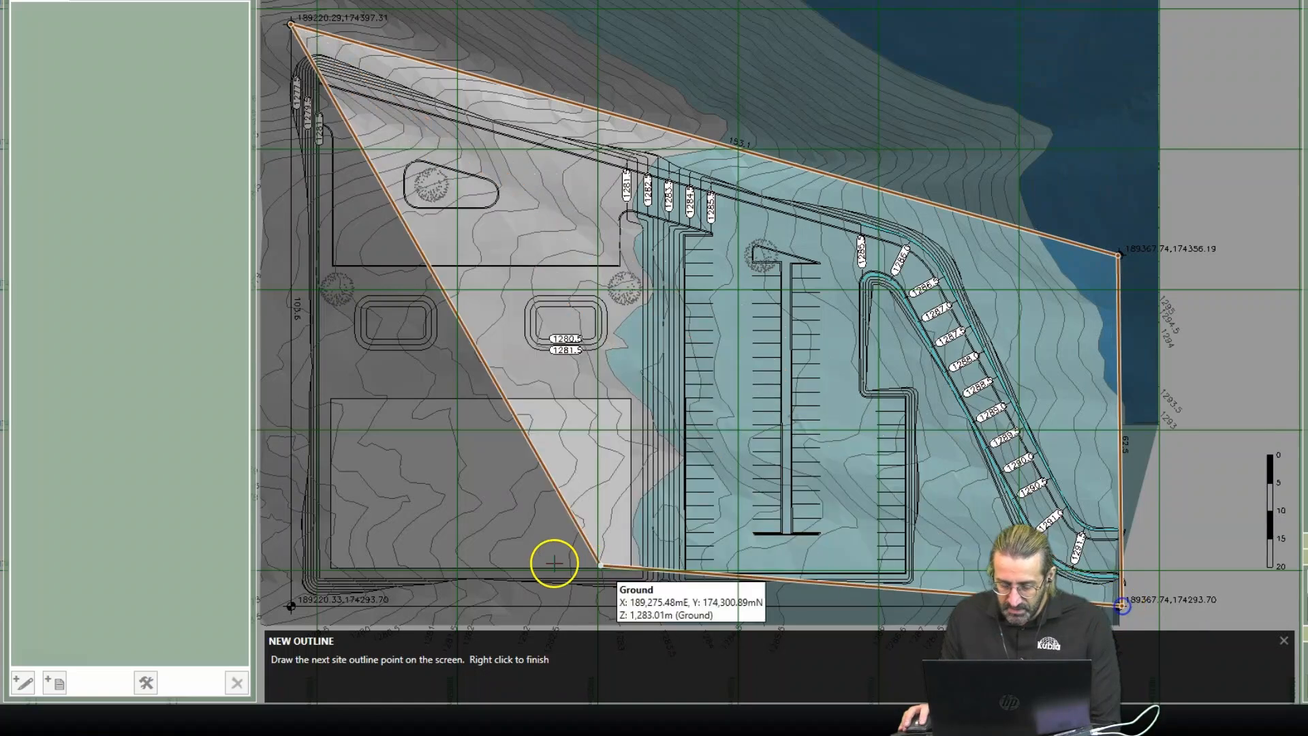
click(291, 606)
right_click(580, 466)
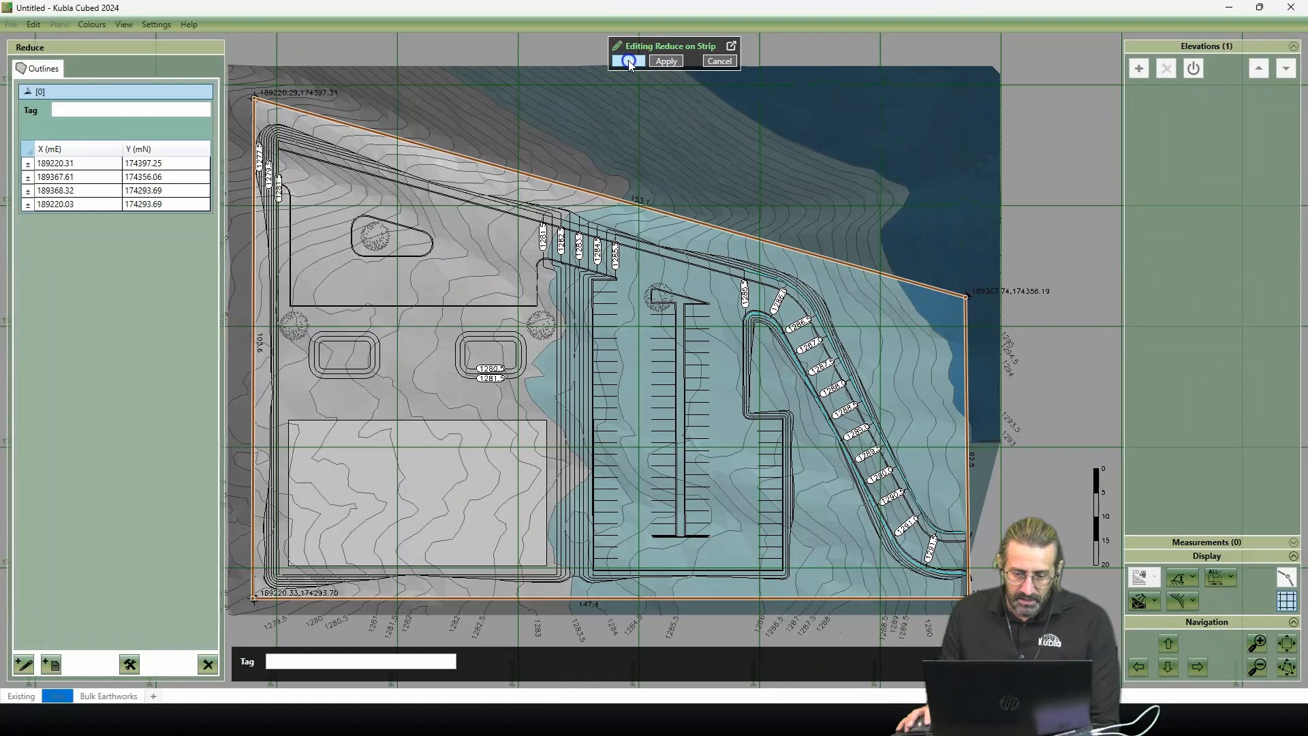
click(628, 60)
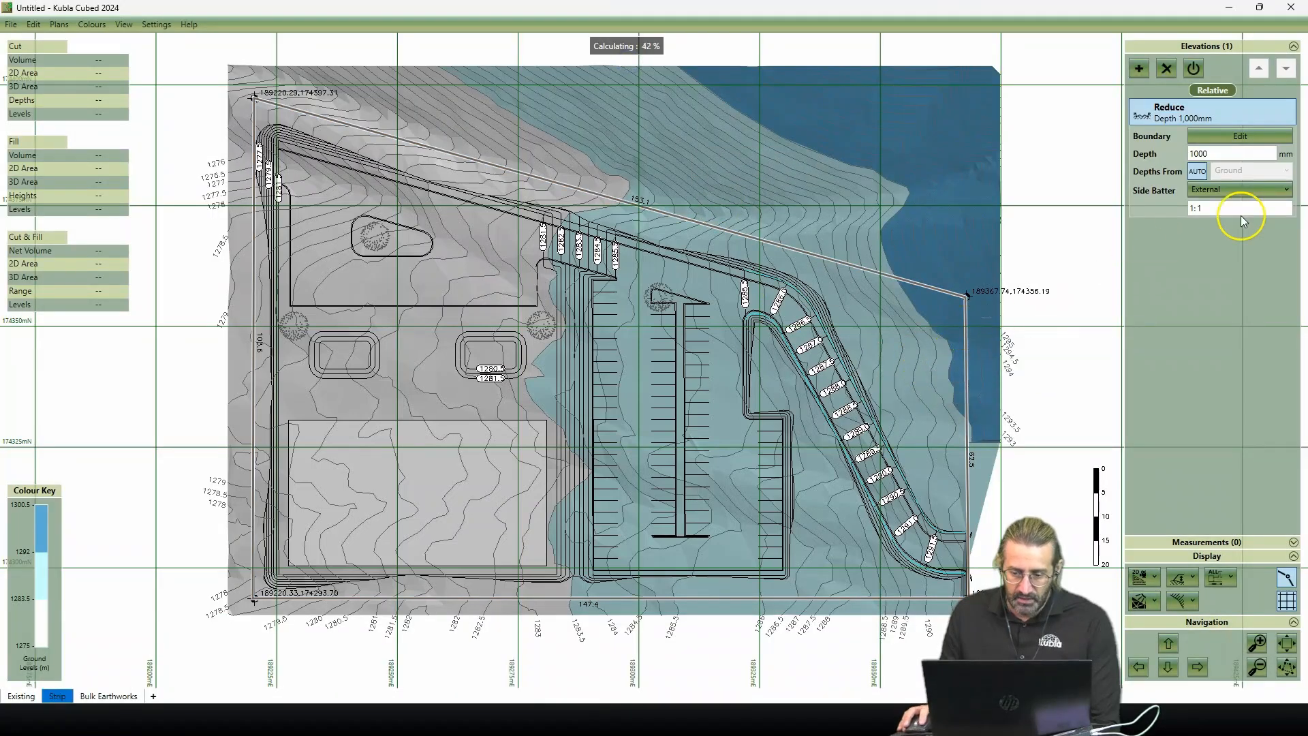
Step: Set the depth of the Reduce elevation to 300 mm for the topsoil strip
double_click(1220, 154)
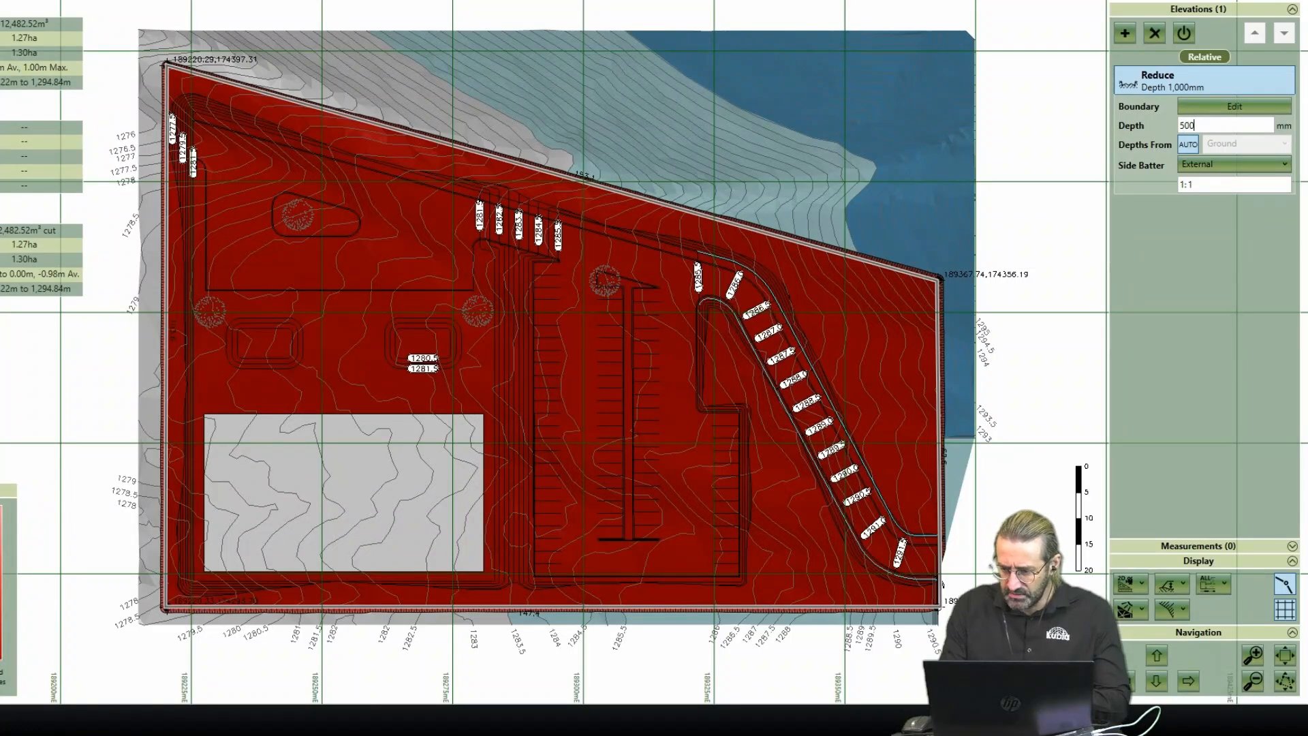
text(400)
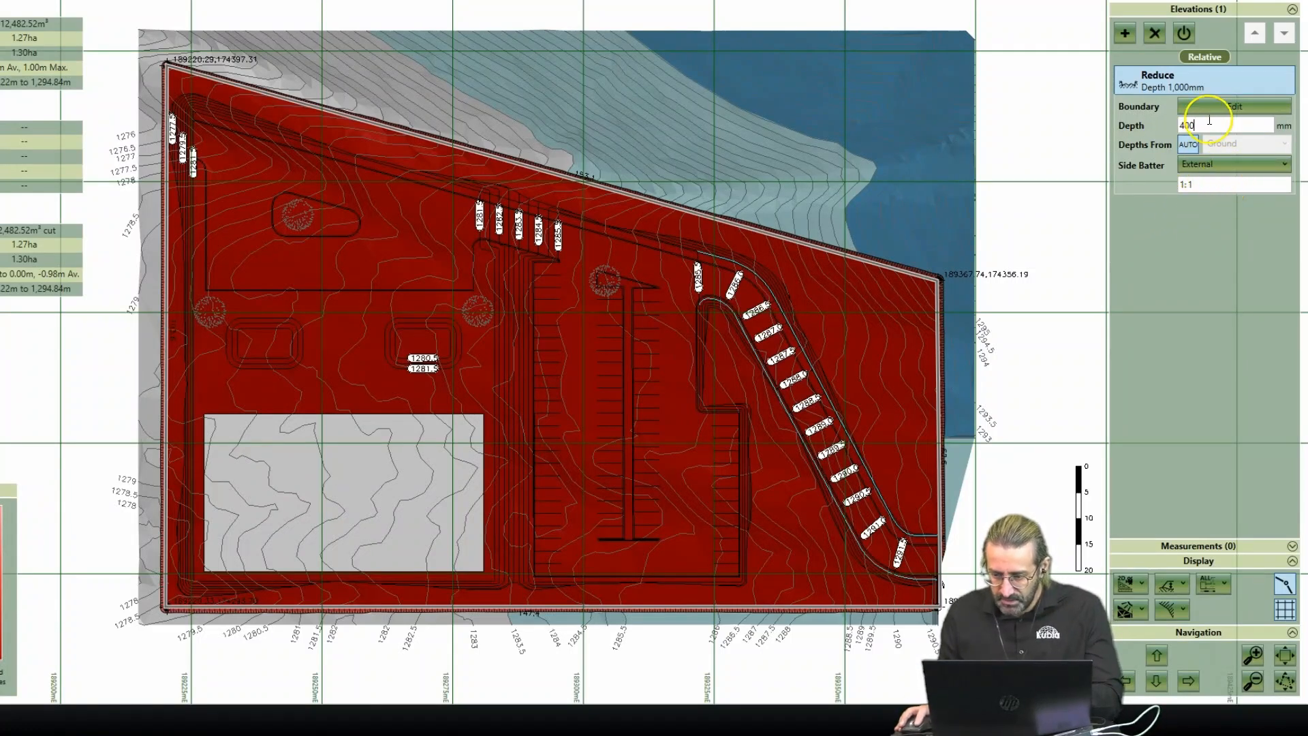
text(0)
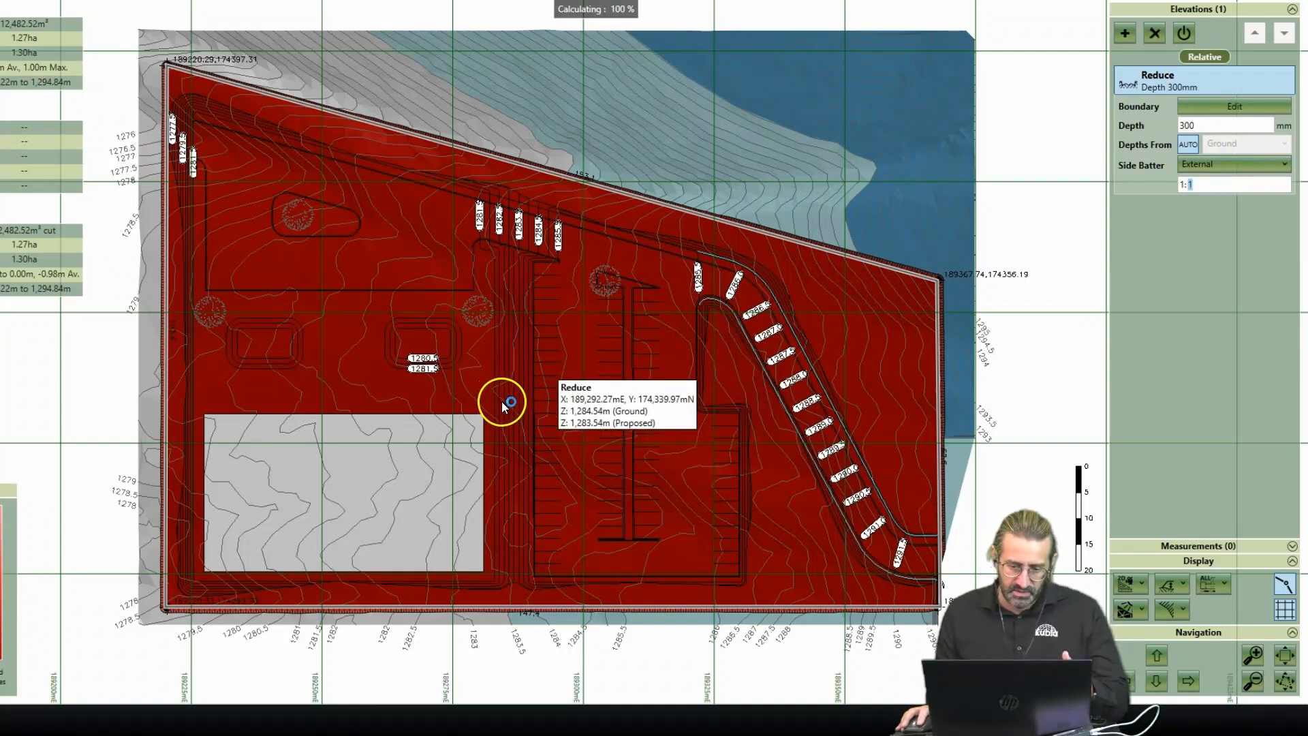
click(1124, 35)
click(1083, 346)
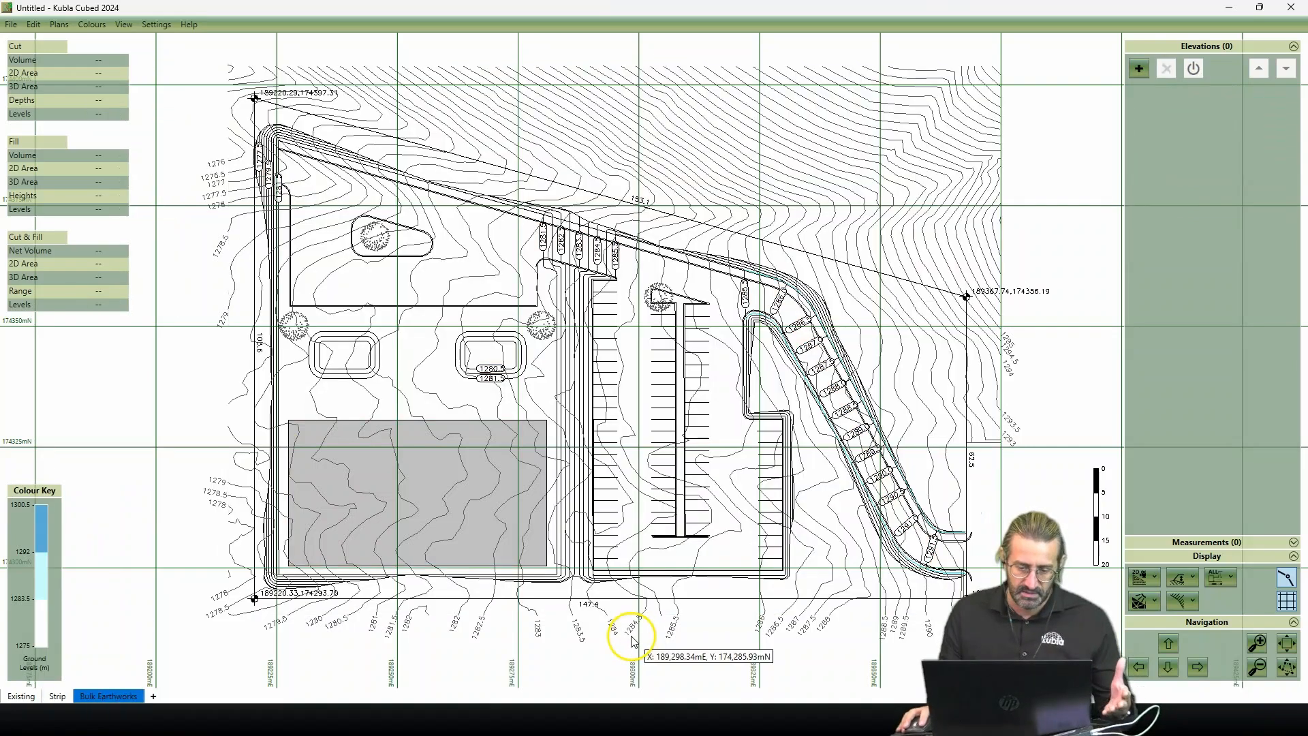
Step: Look at the Bulk Earthworks starting surface in the 3D Orbit View and return to the 2D plan
click(1139, 576)
click(1171, 627)
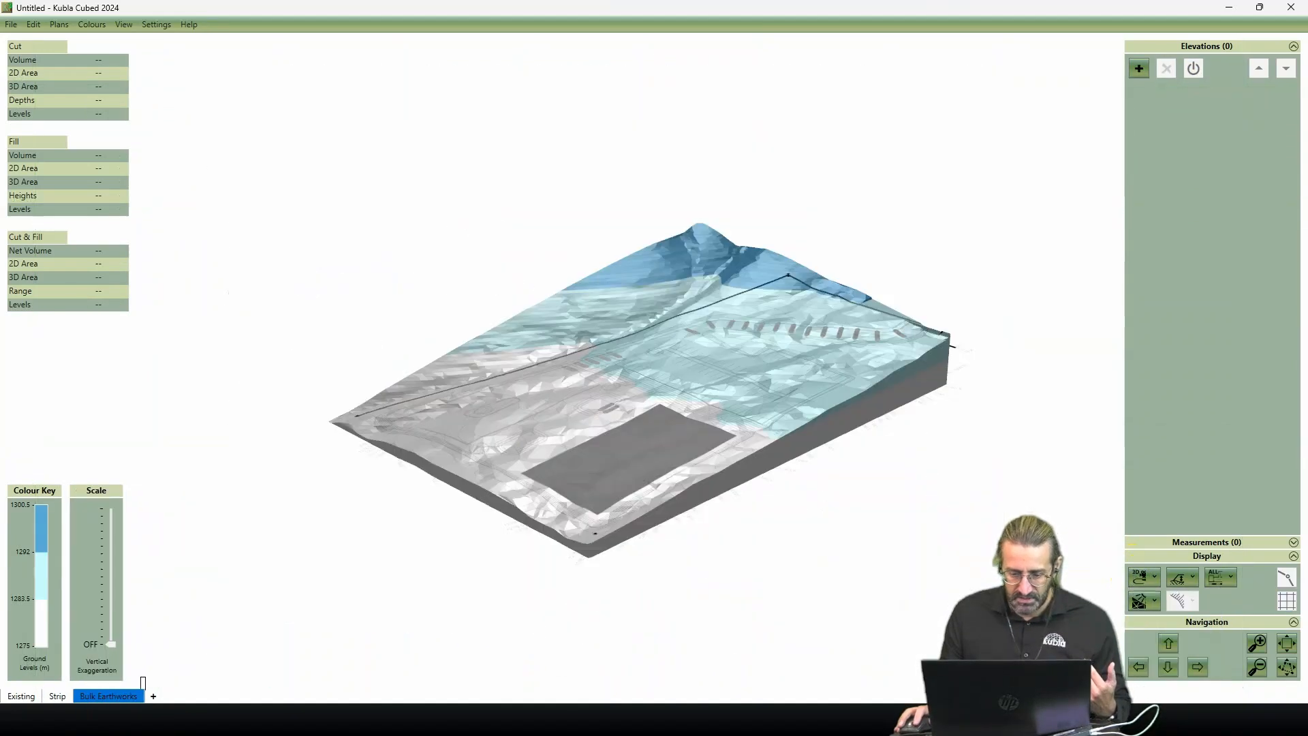
click(1156, 578)
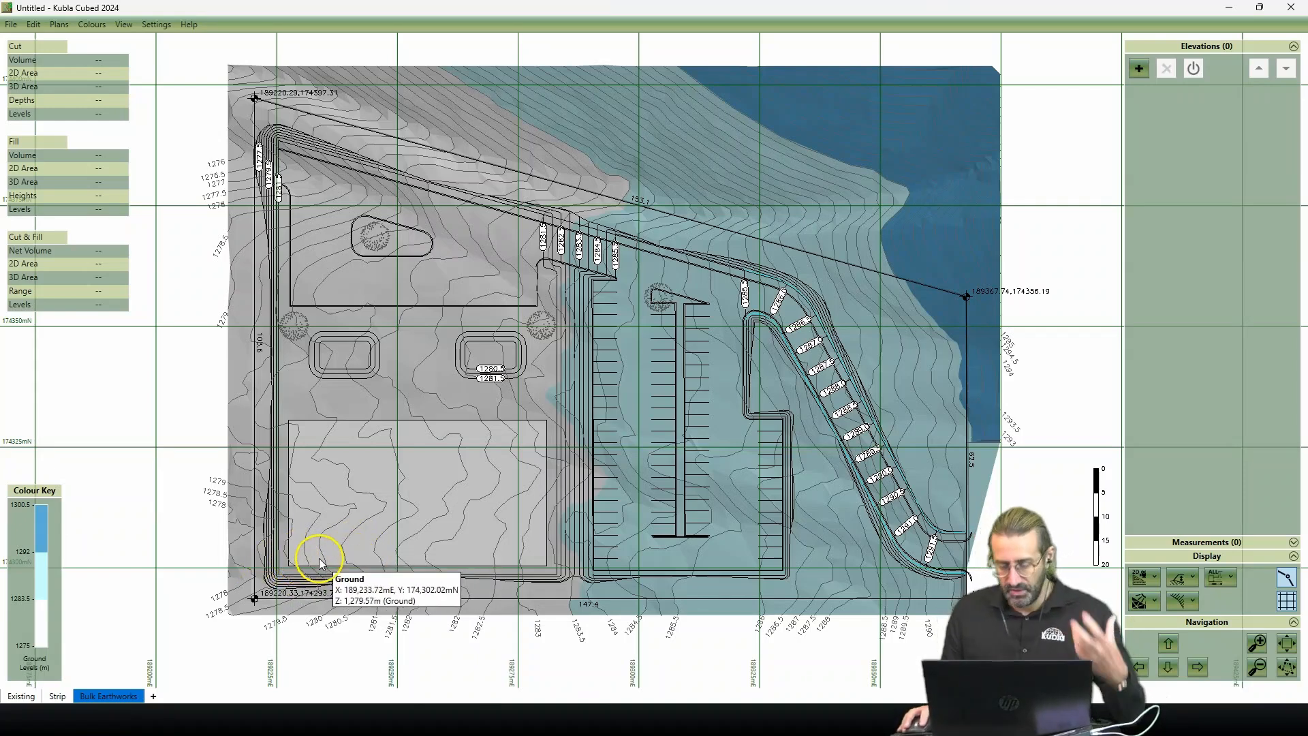
Step: Review the Existing phase and the Strip phase on the plan
scroll(593, 464, up, 1)
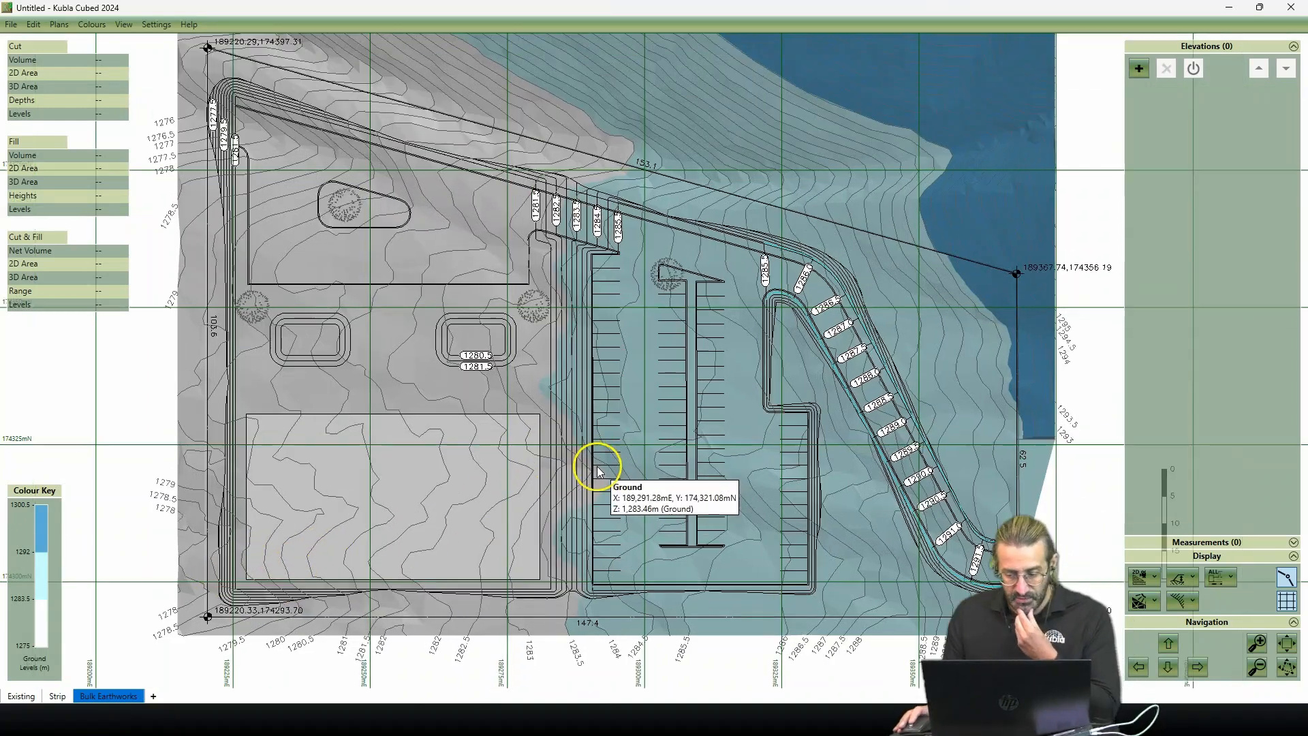
drag(494, 409, 483, 446)
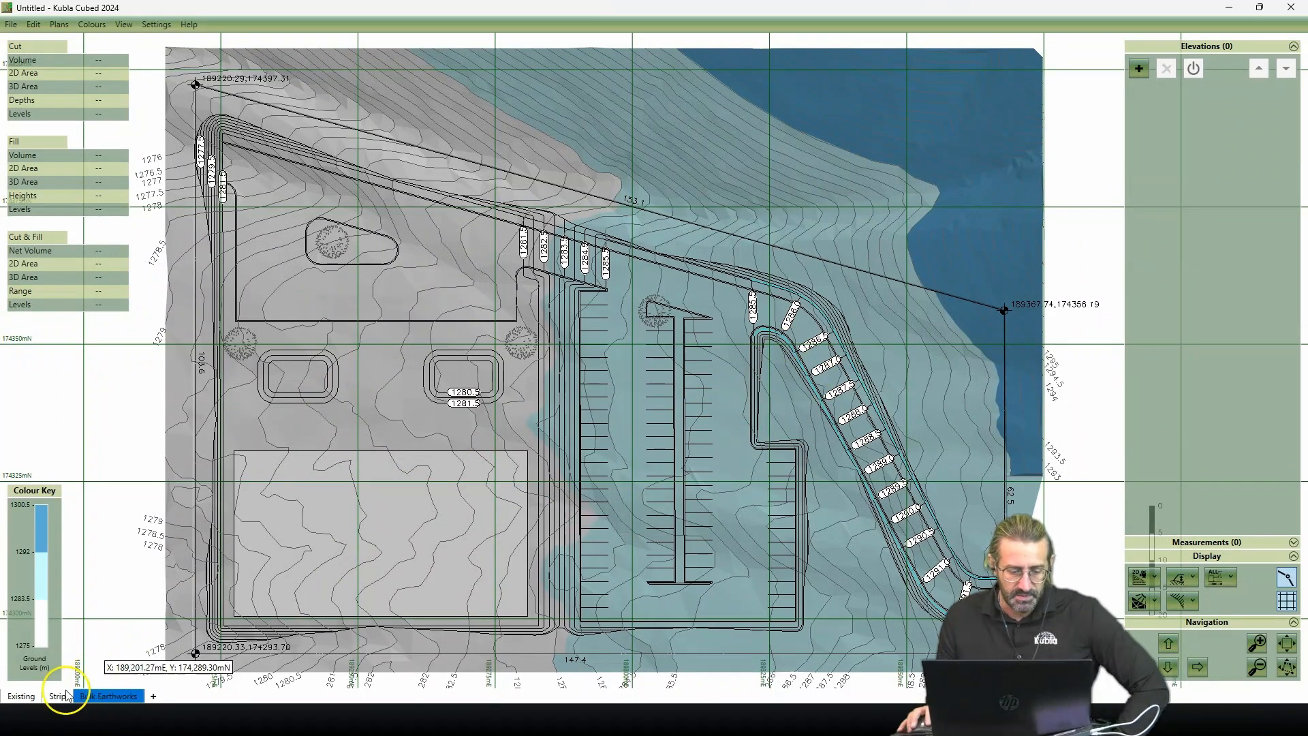
click(30, 703)
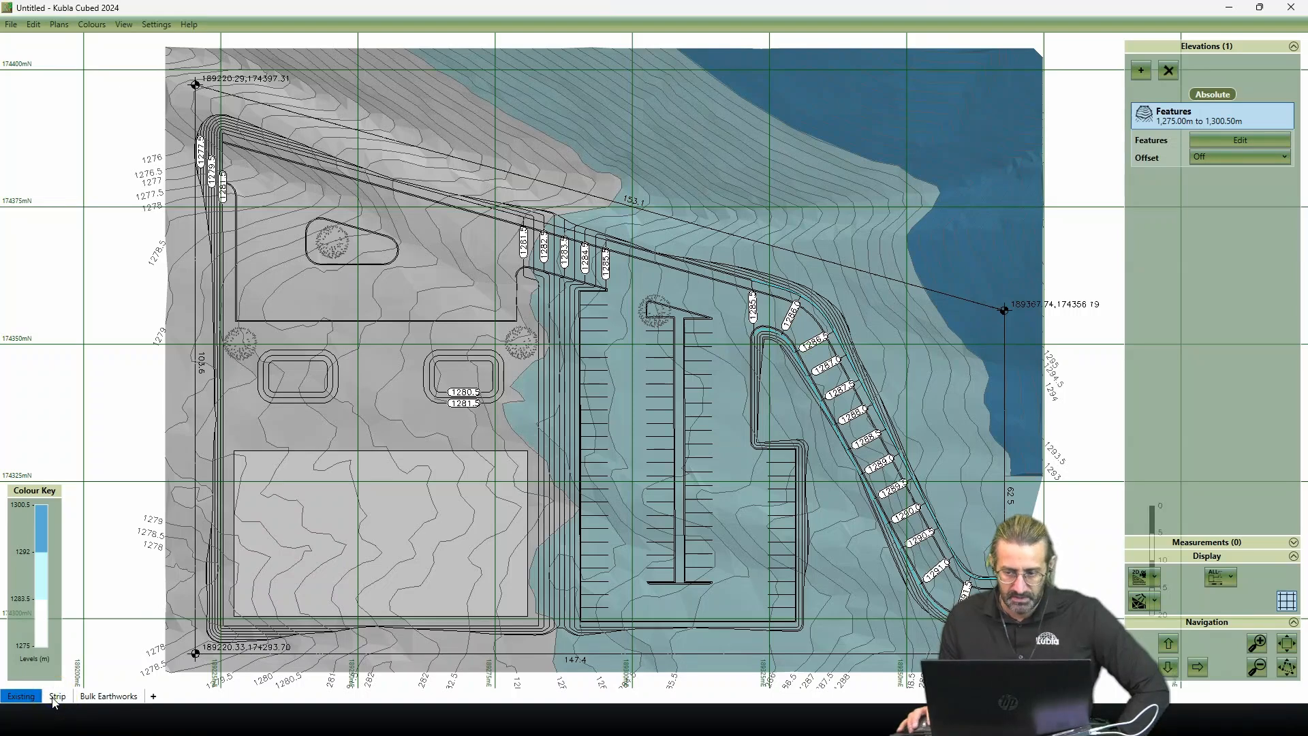
click(54, 698)
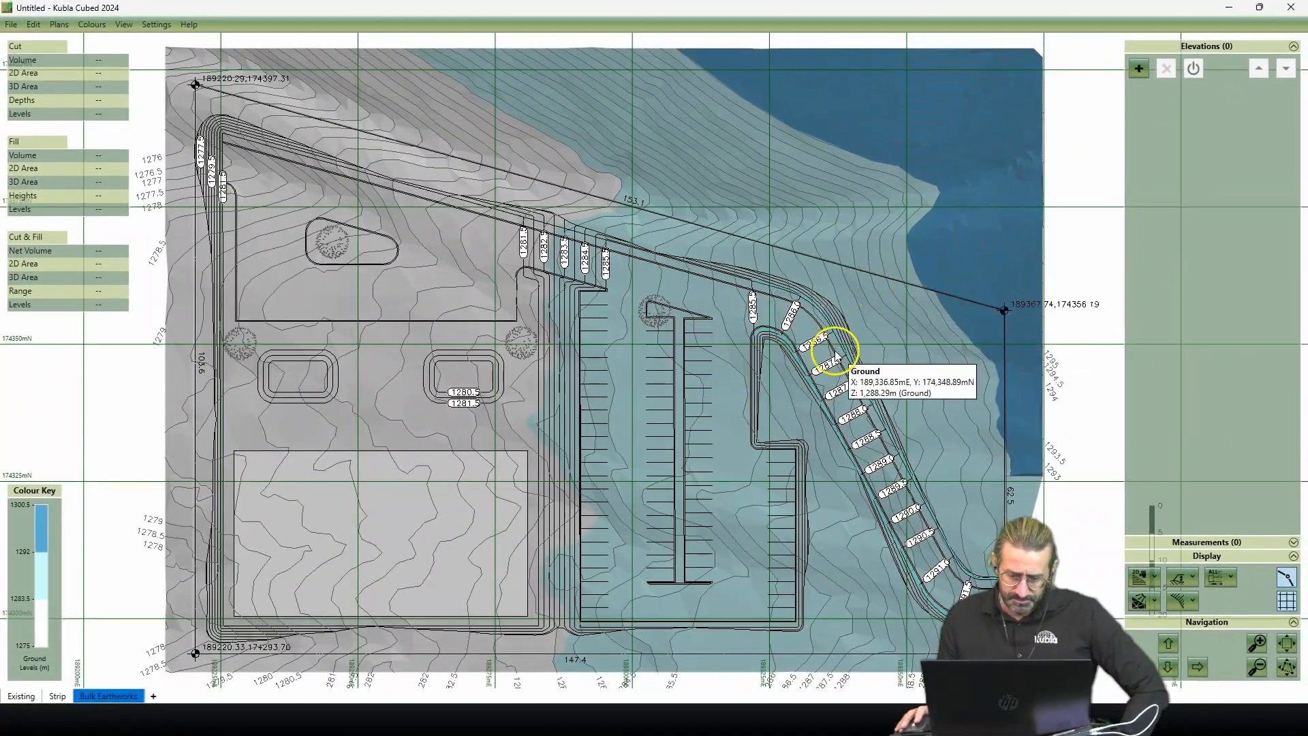
Step: Add a Feature Surface to the Bulk Earthworks phase for the proposed contours
scroll(841, 357, up, 2)
scroll(914, 317, down, 1)
drag(538, 354, 583, 334)
scroll(644, 326, up, 1)
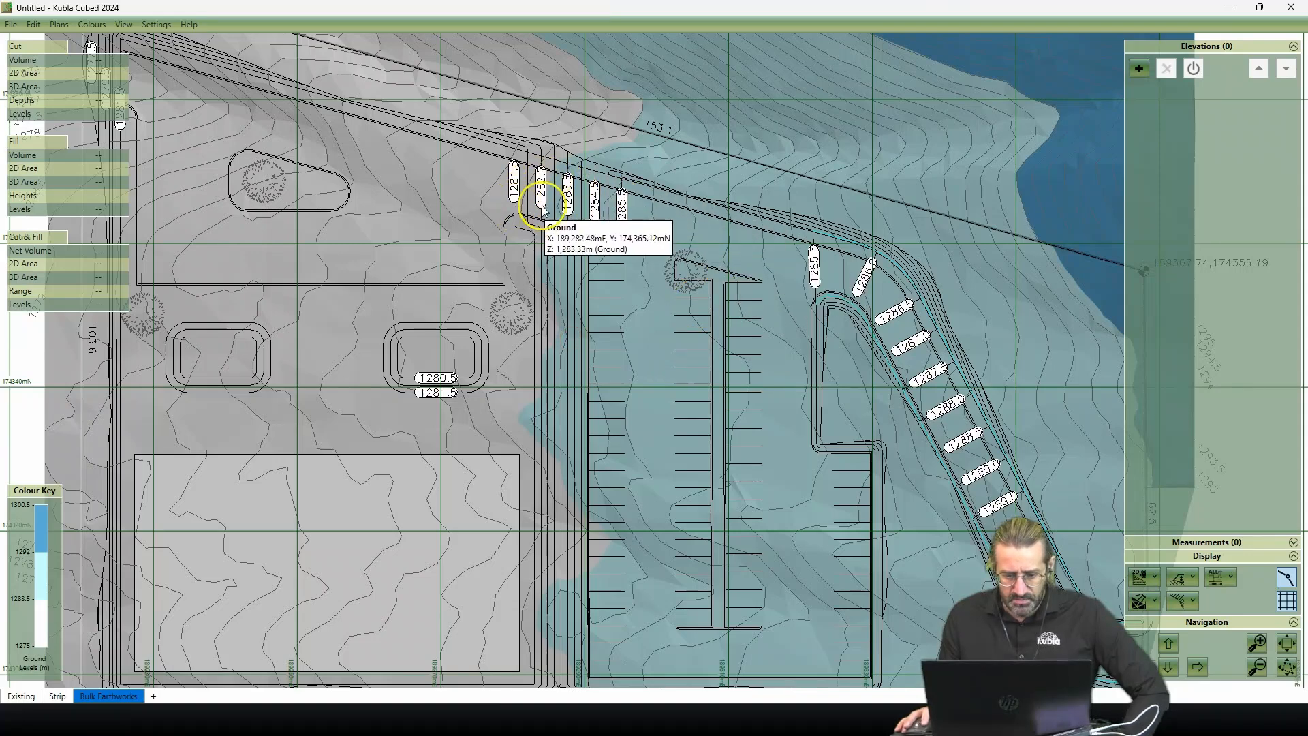
scroll(543, 210, up, 2)
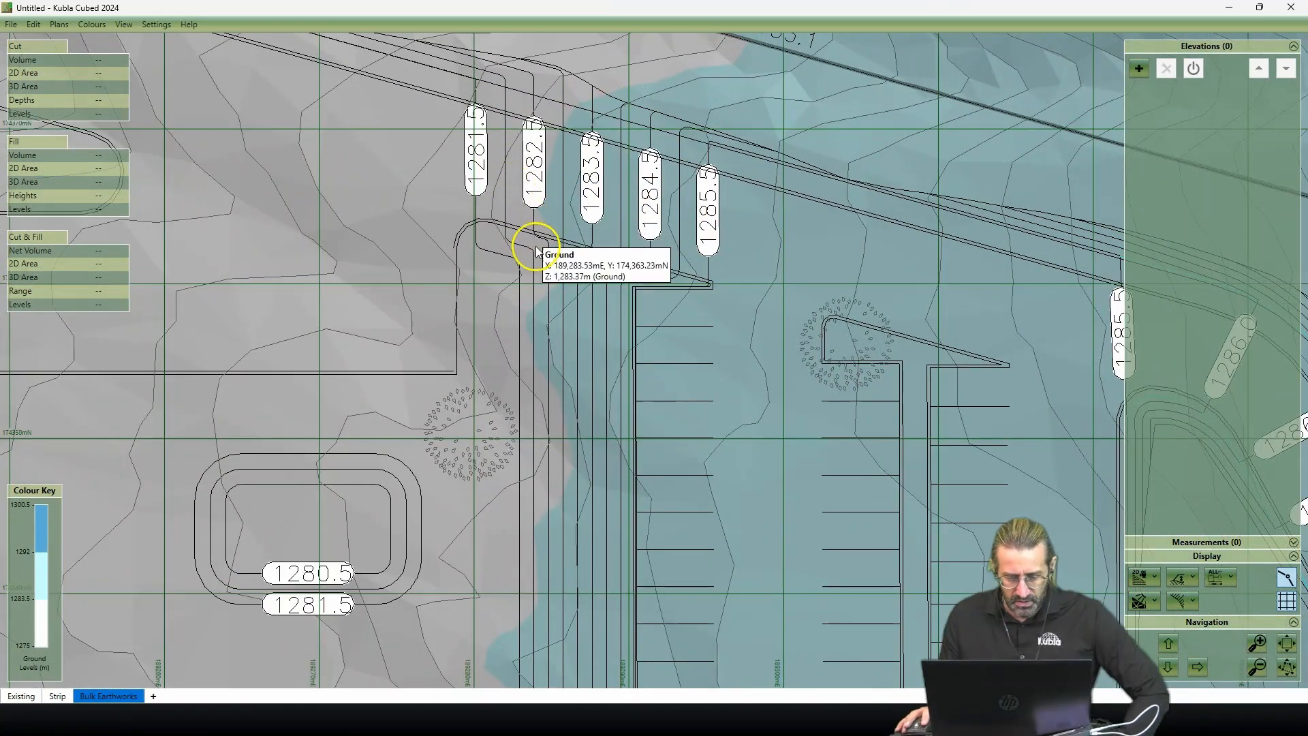
scroll(538, 251, down, 2)
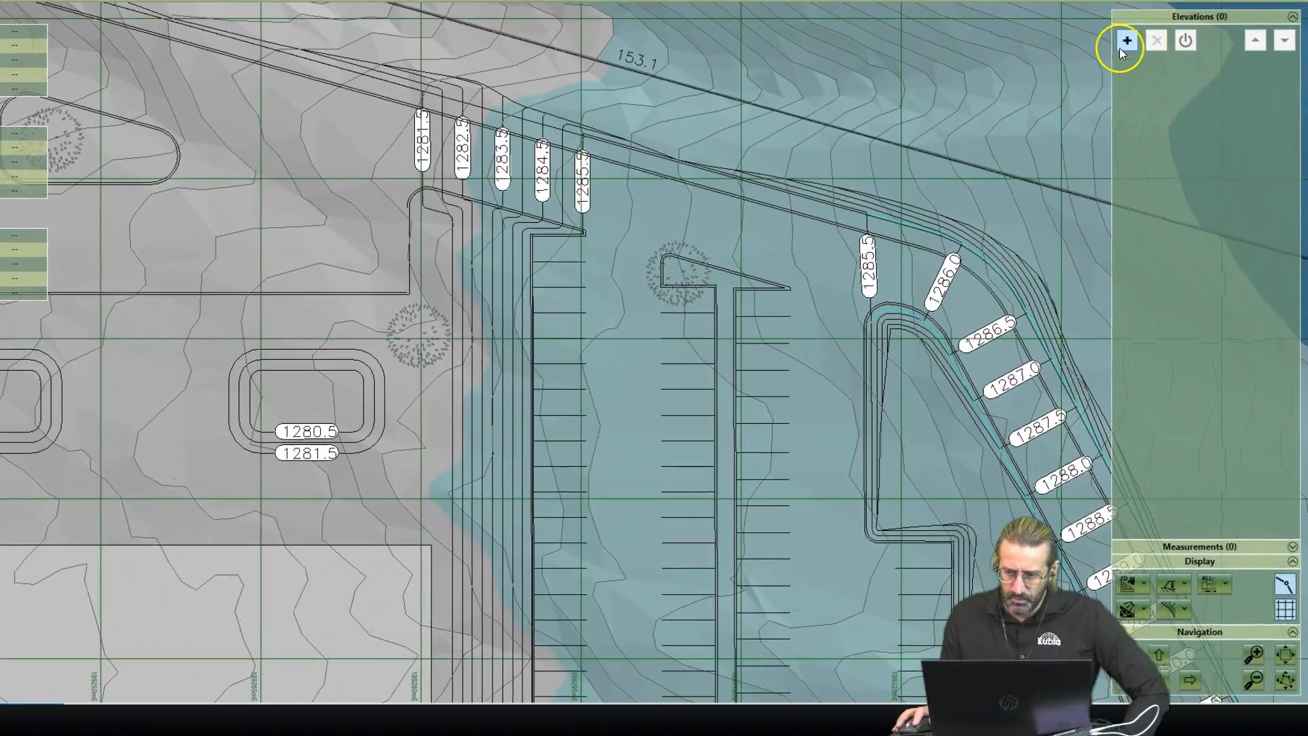
click(1125, 43)
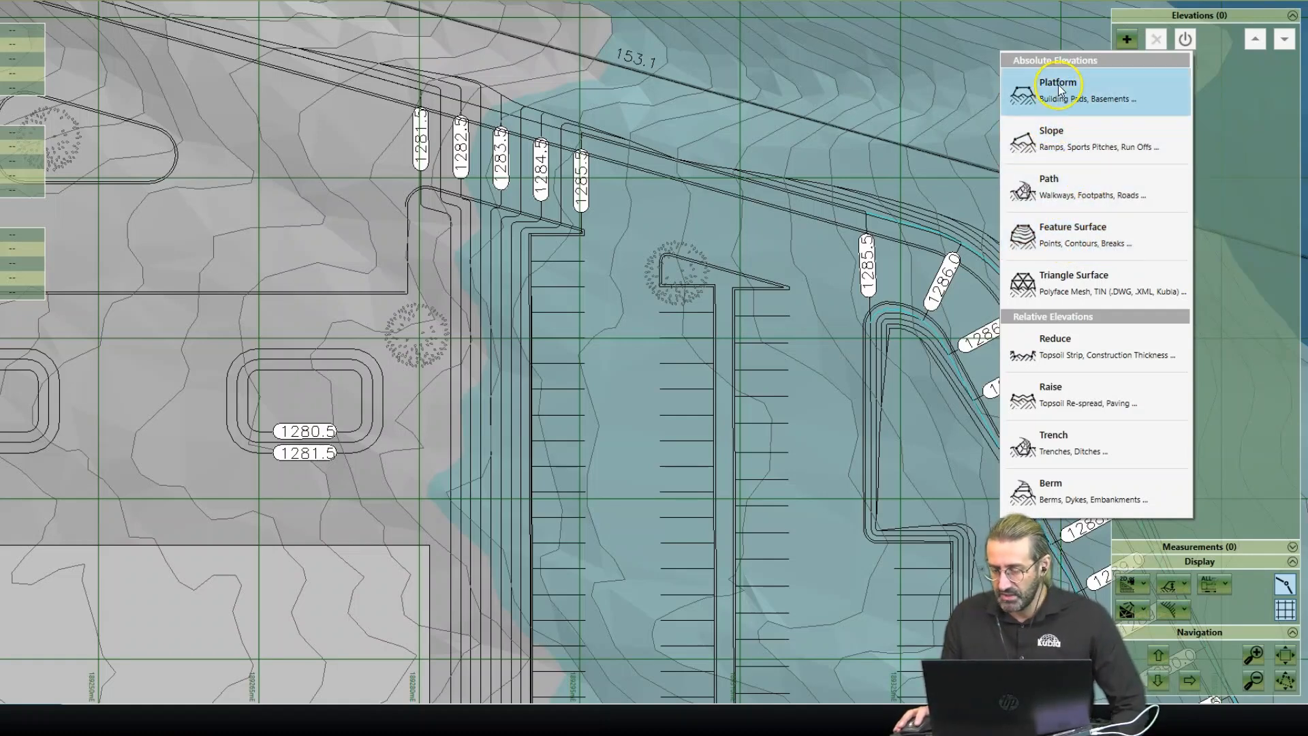
click(1056, 232)
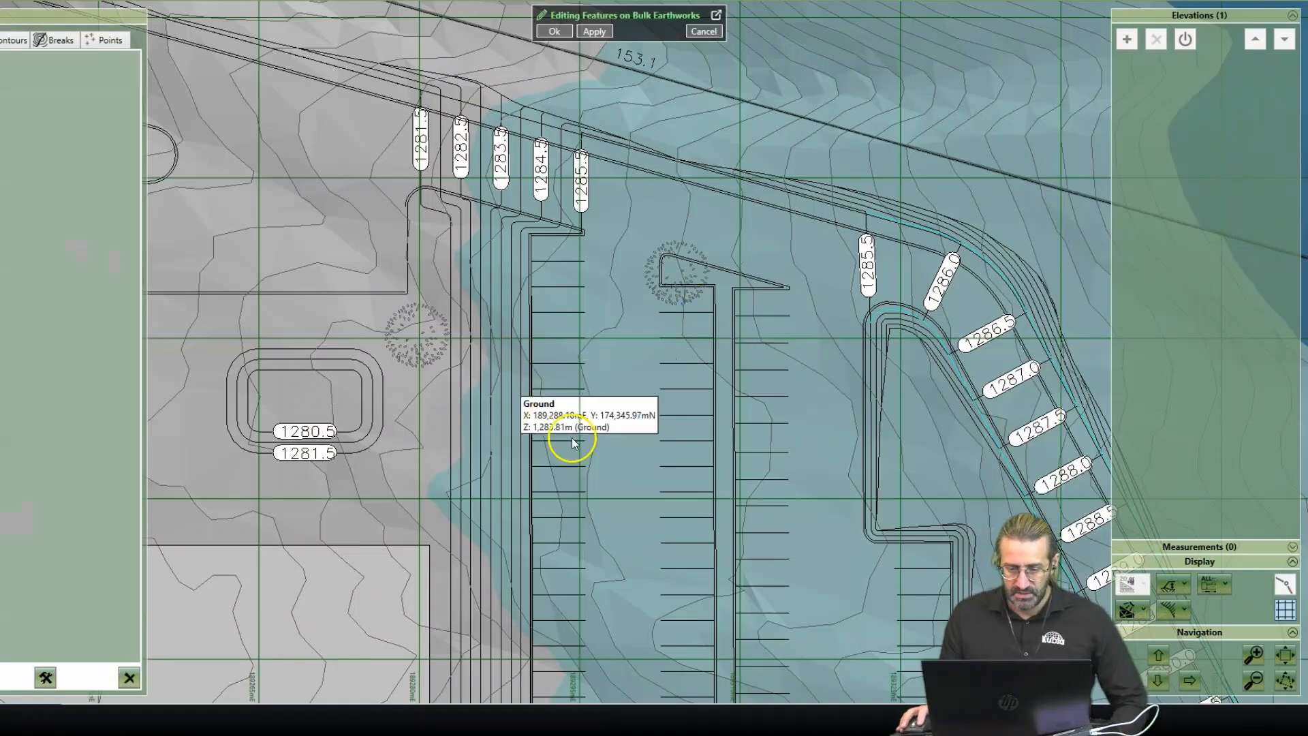
Step: Start loading contours into the feature surface from the Building Site Example Metric Units CAD plan
scroll(595, 334, down, 3)
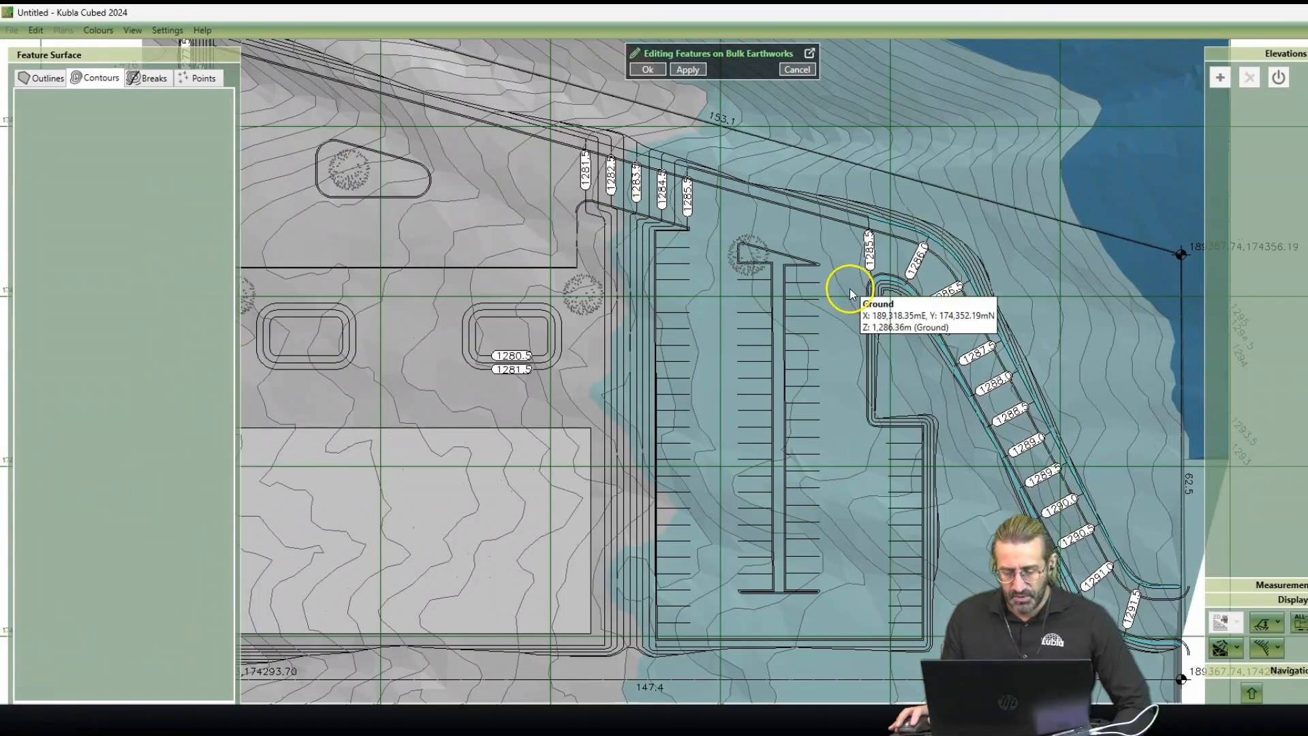
drag(841, 324, 758, 323)
click(53, 718)
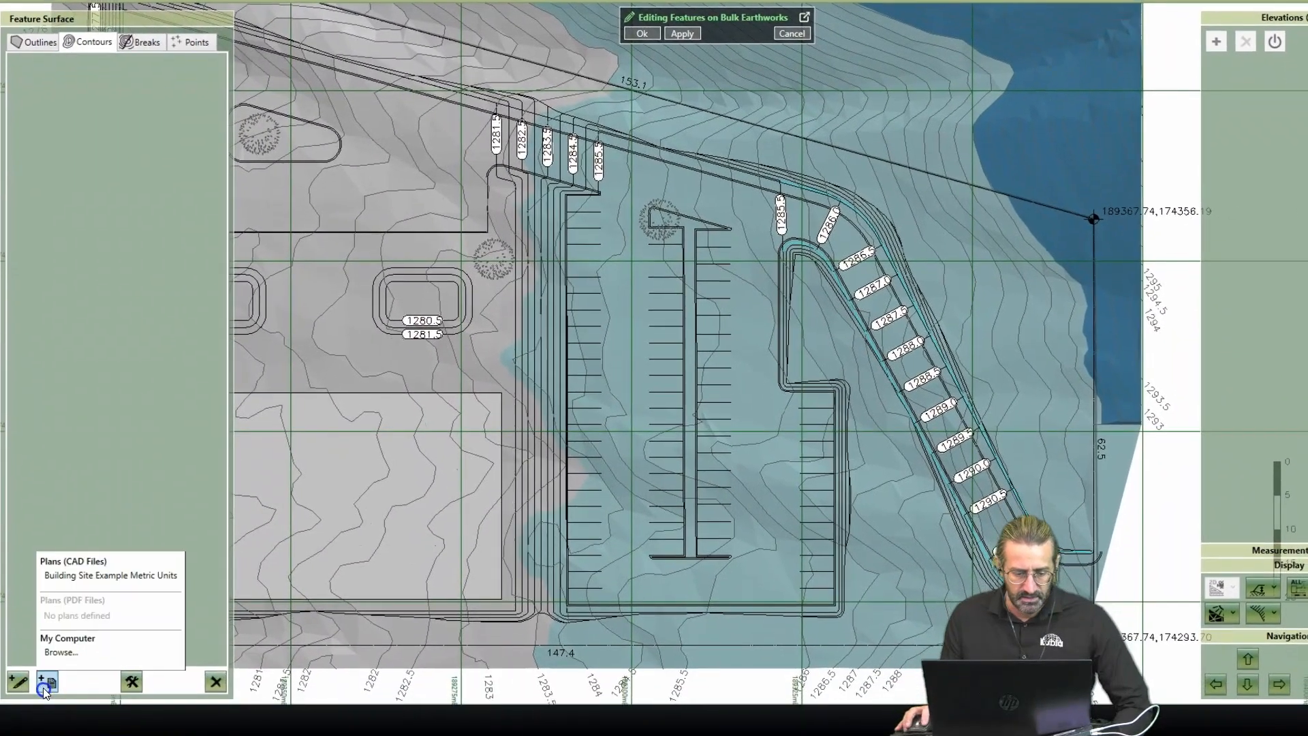
click(162, 577)
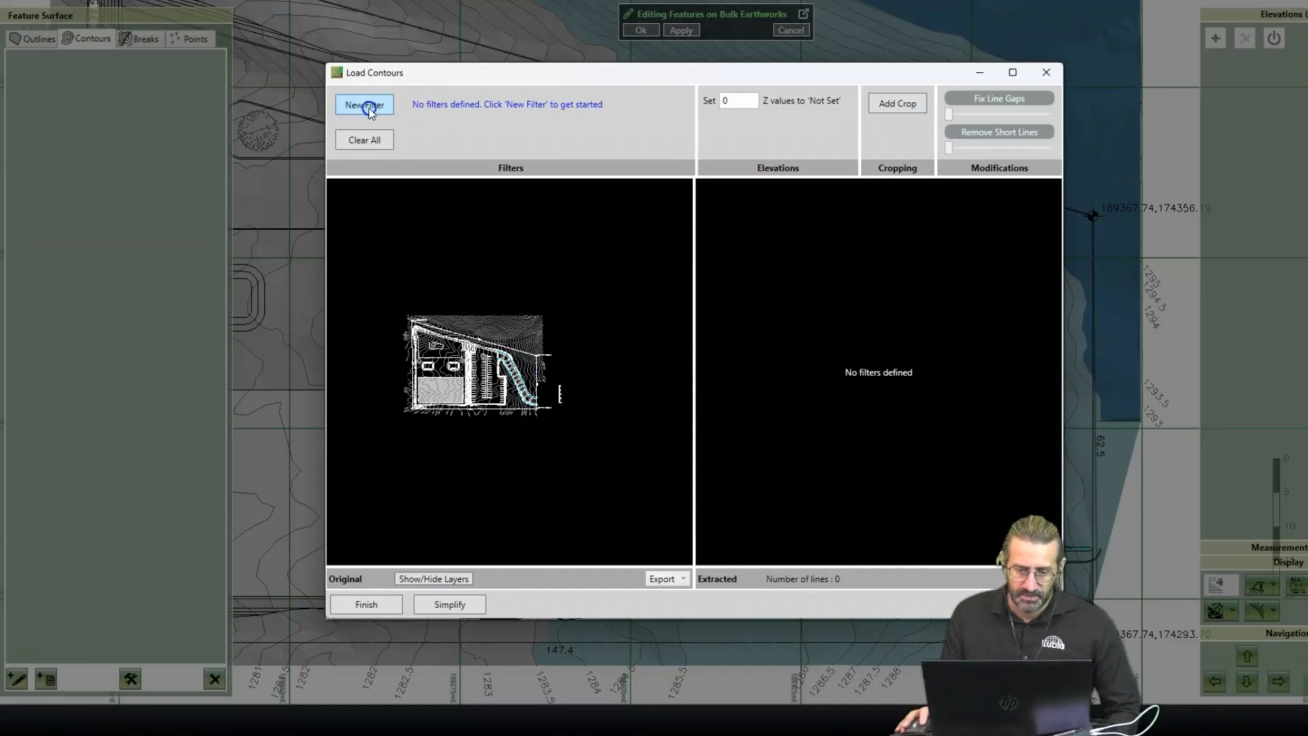
Step: Create a first contour filter from a proposed contour line along the outer edge of the parking area
click(368, 109)
scroll(514, 444, up, 6)
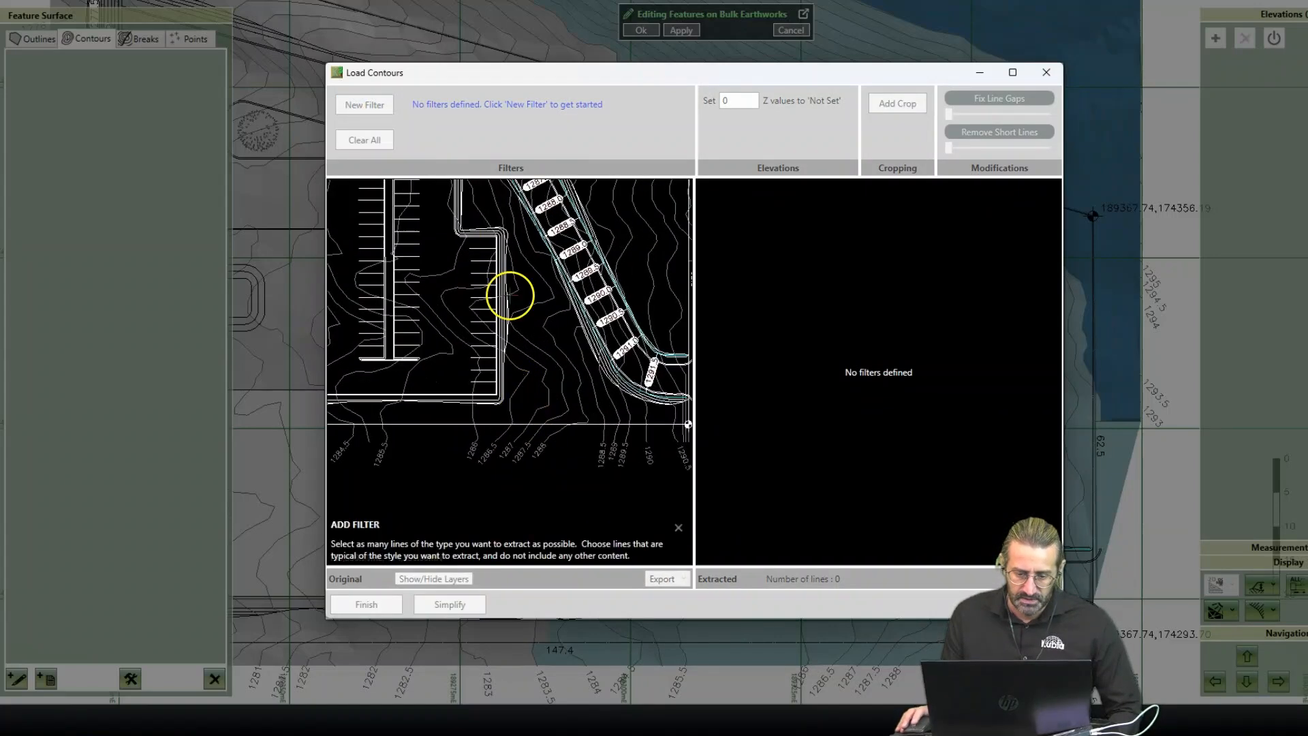
scroll(520, 366, up, 8)
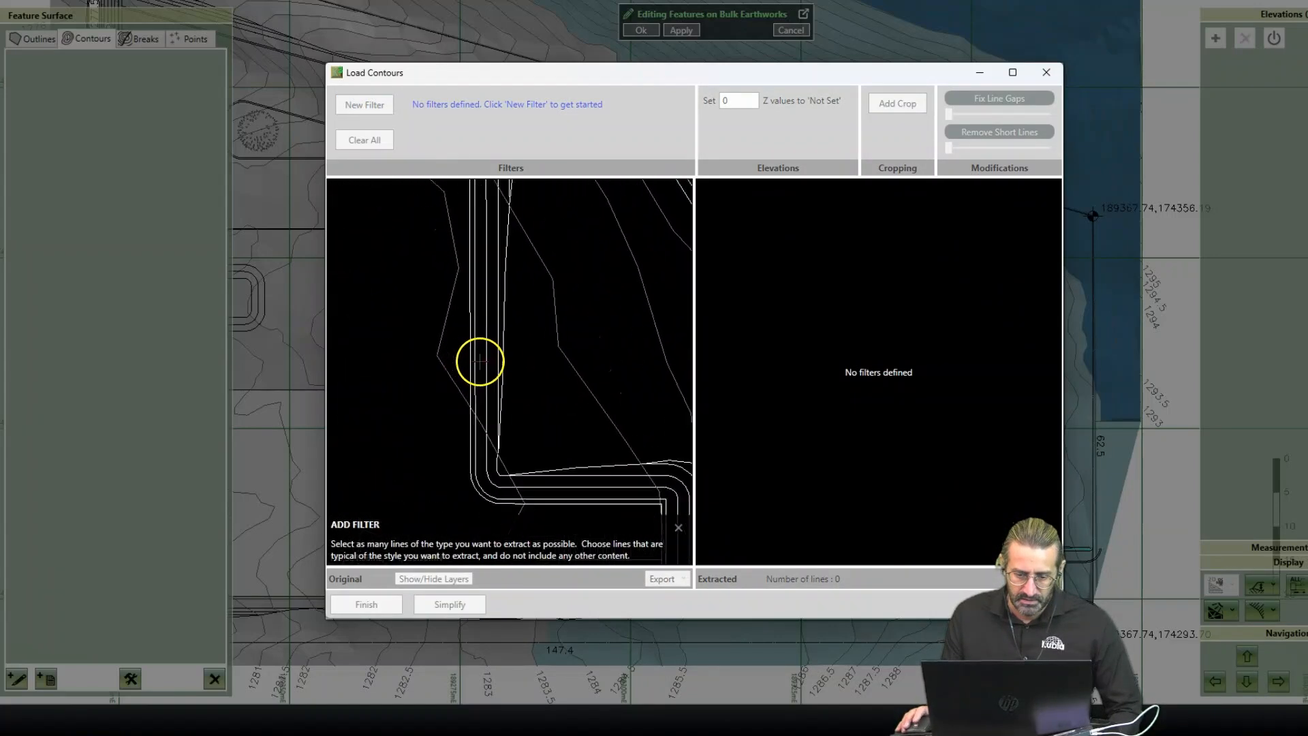
click(553, 371)
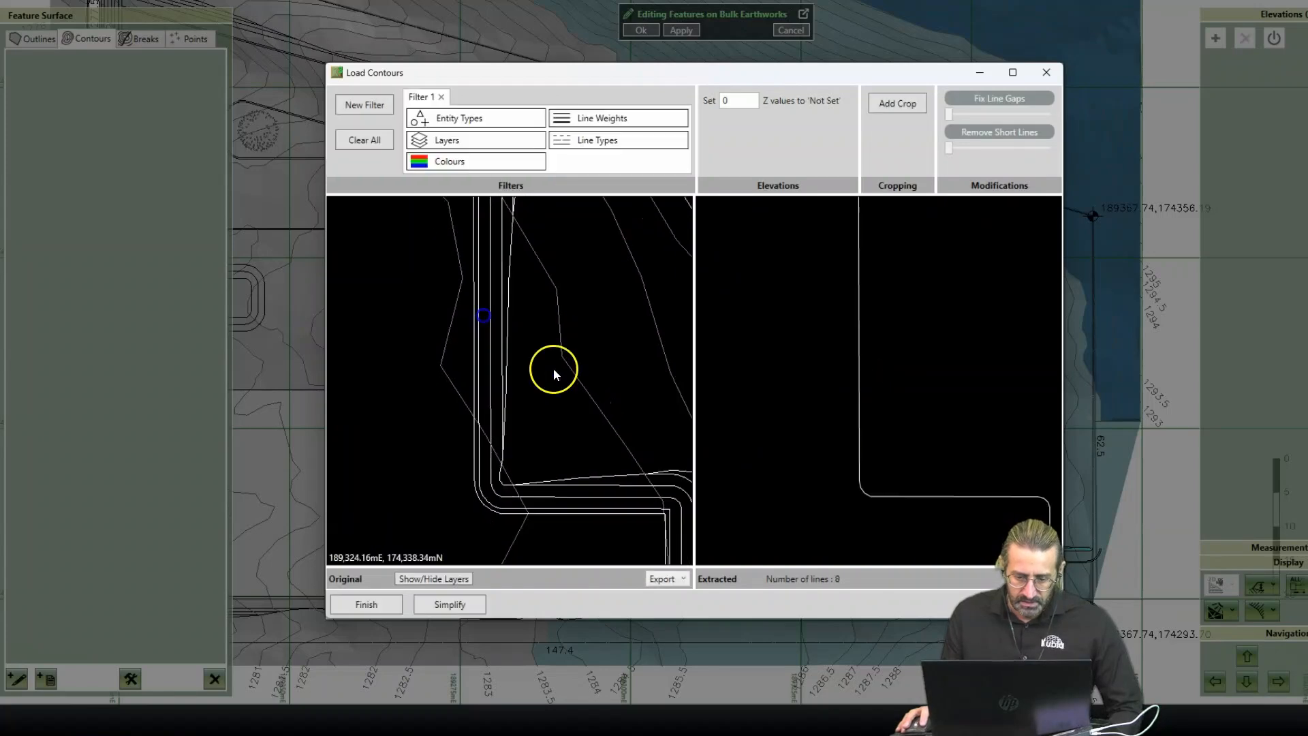
scroll(502, 463, down, 8)
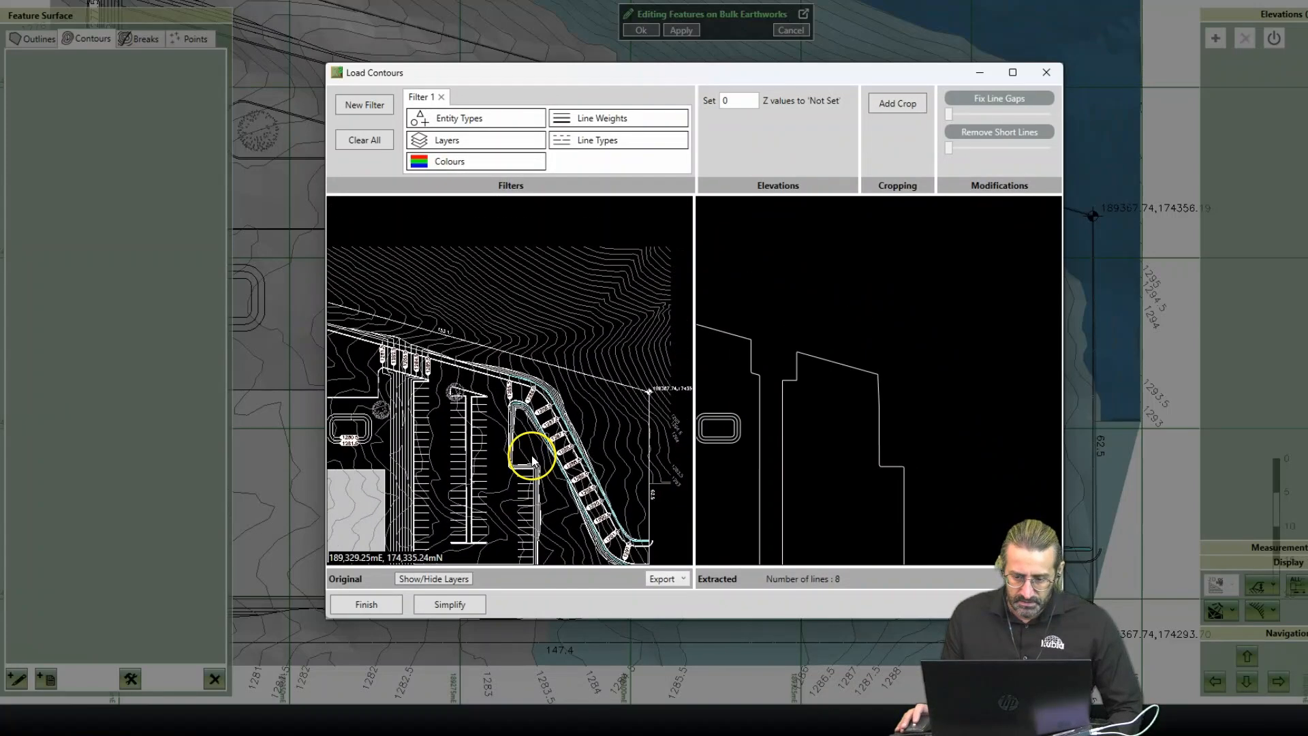
middle_drag(532, 464, 552, 412)
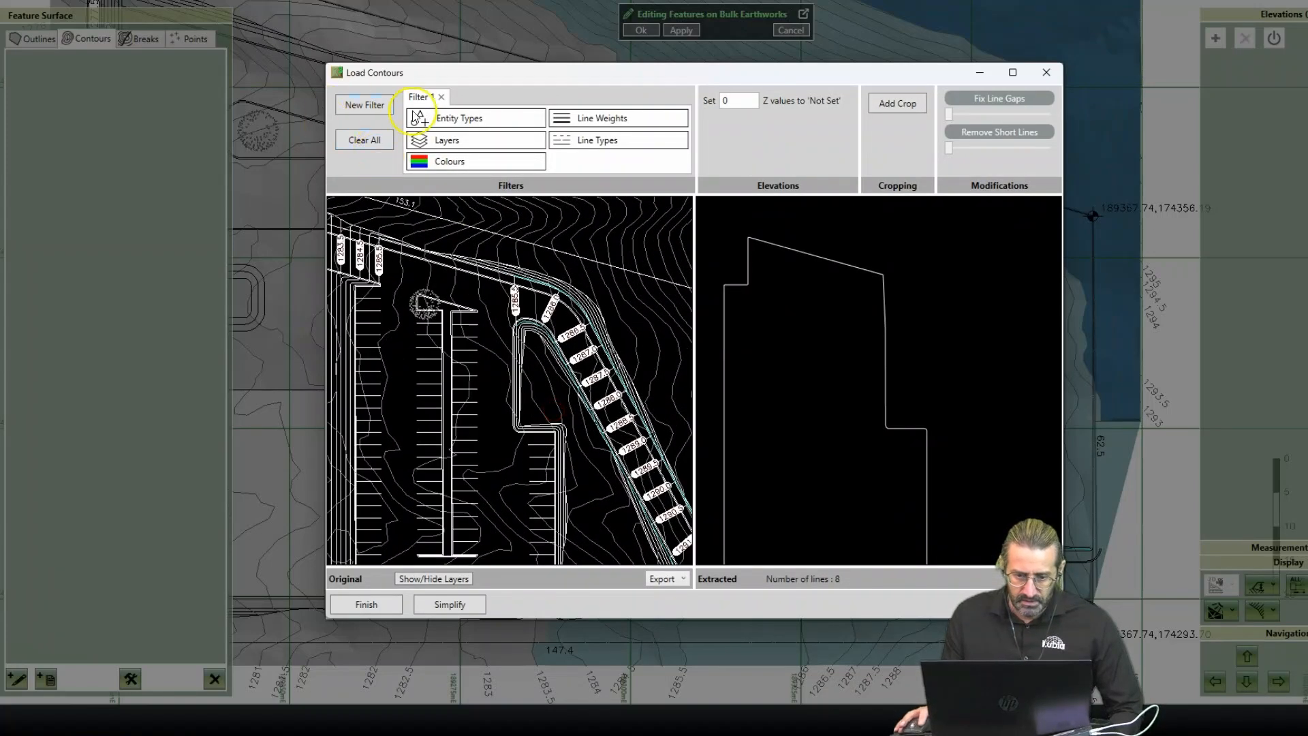
Step: Add a second filter from the proposed contour lines curving around the inside of the access road bend
click(374, 112)
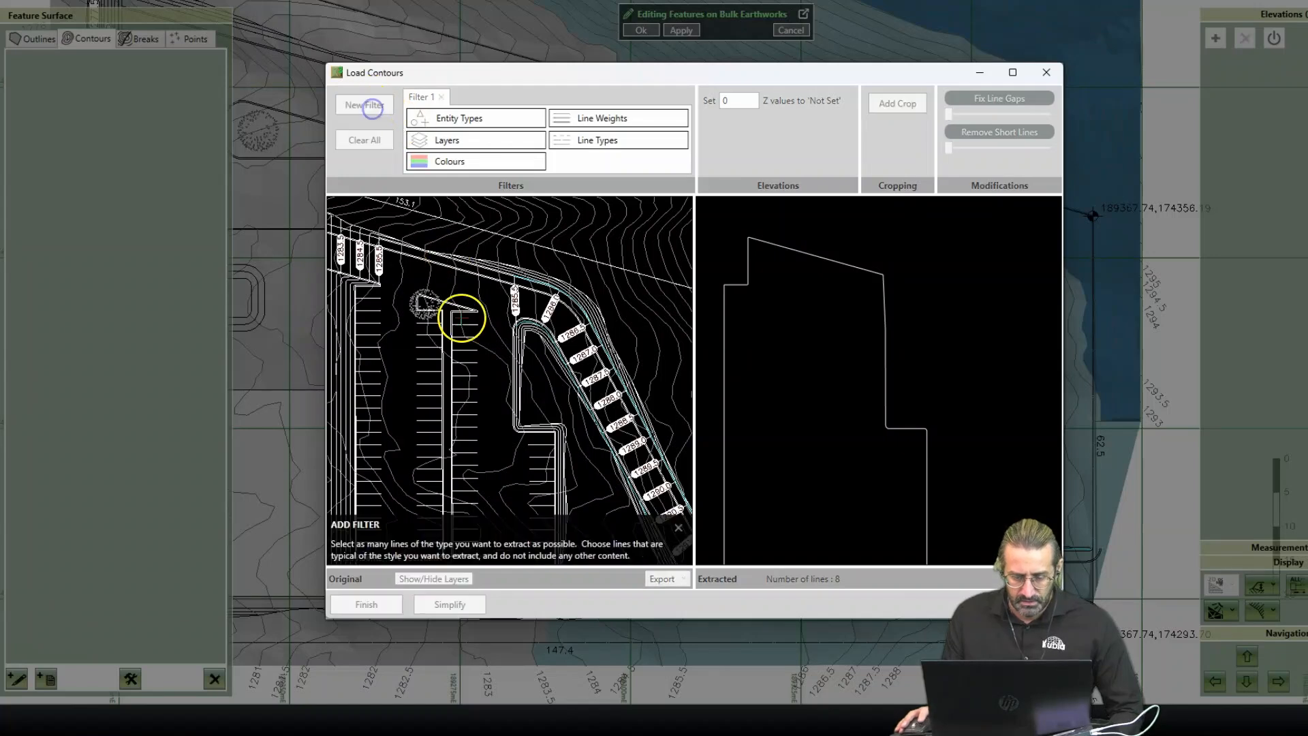
scroll(521, 361, up, 5)
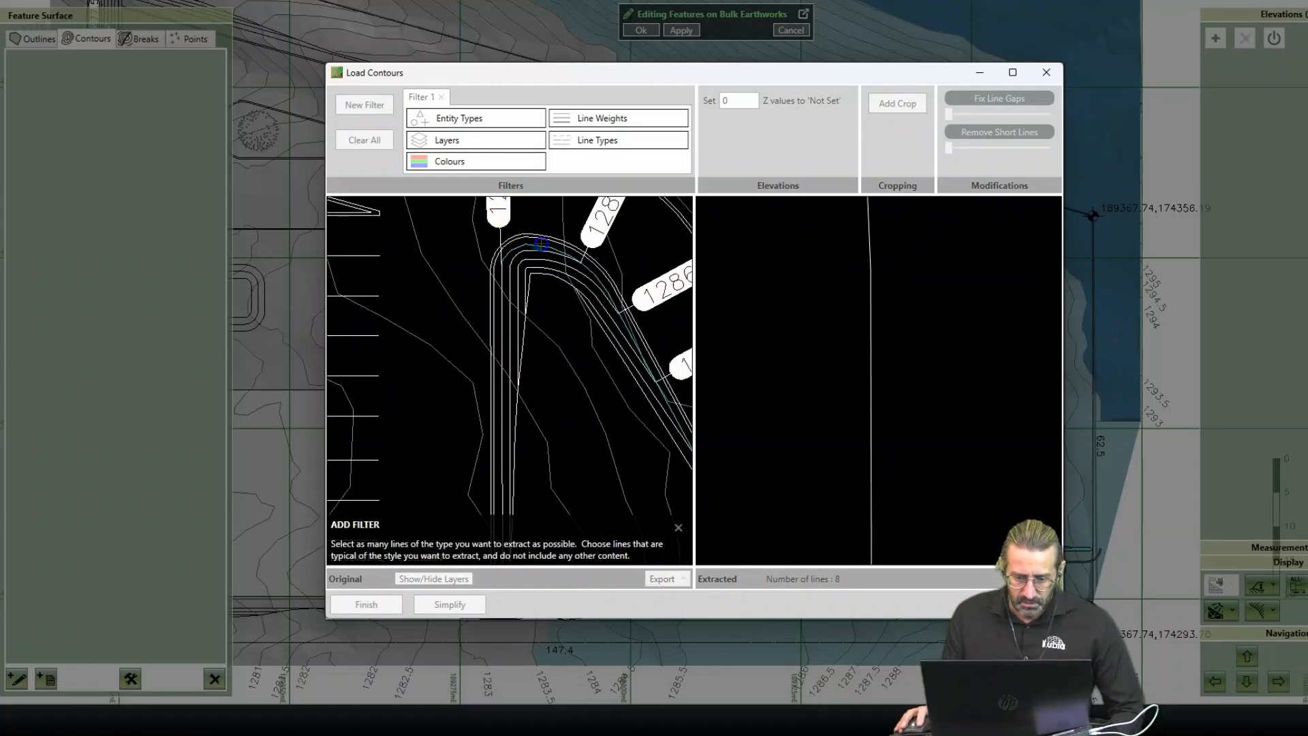
click(547, 285)
scroll(508, 409, down, 5)
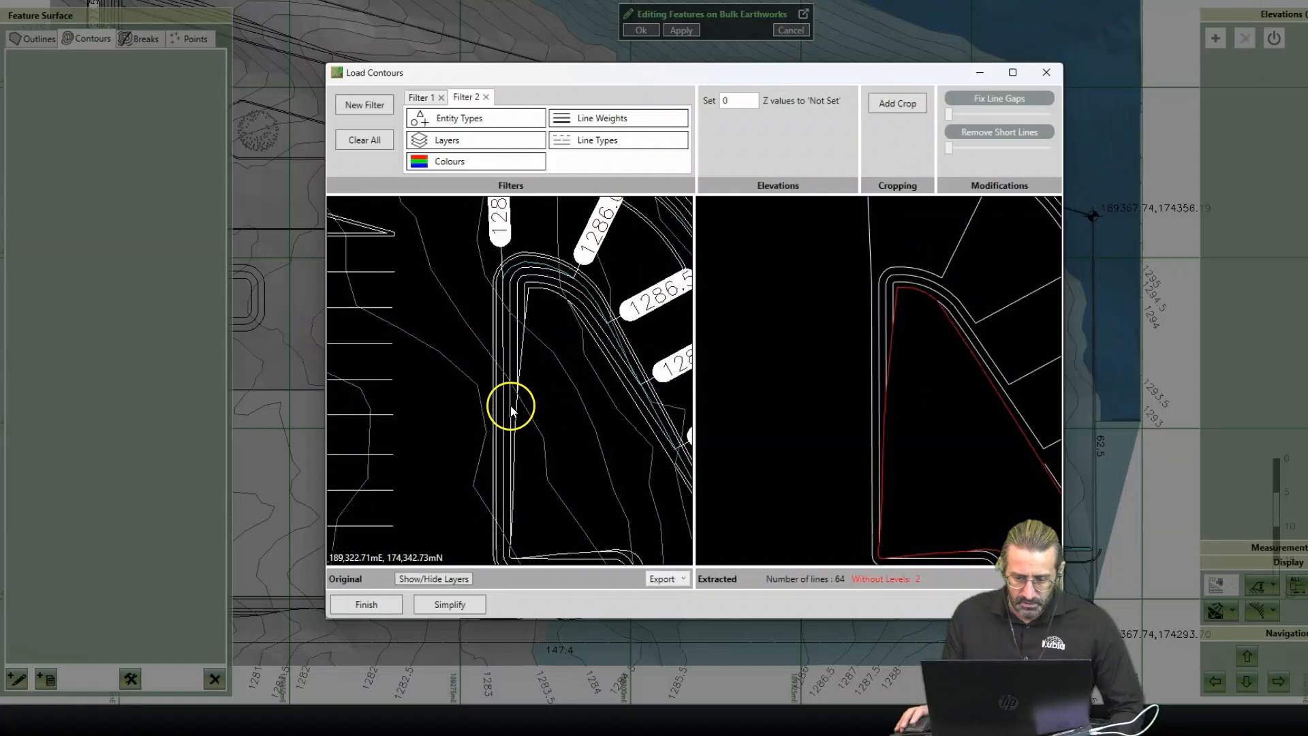
Step: Examine the extracted contour lines across the whole site, including the perimeter, the road bend and the far building-pad corner
drag(746, 429, 804, 338)
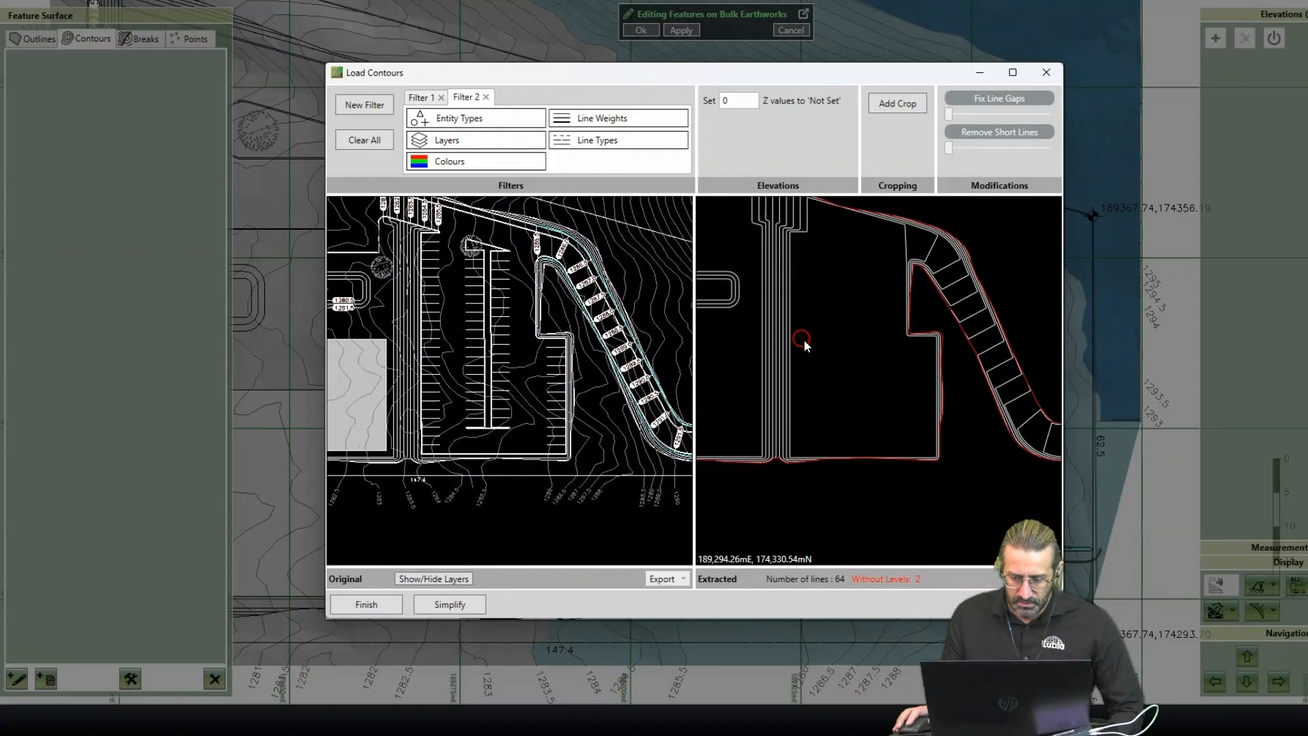
scroll(810, 334, down, 3)
drag(858, 413, 901, 455)
scroll(832, 405, up, 1)
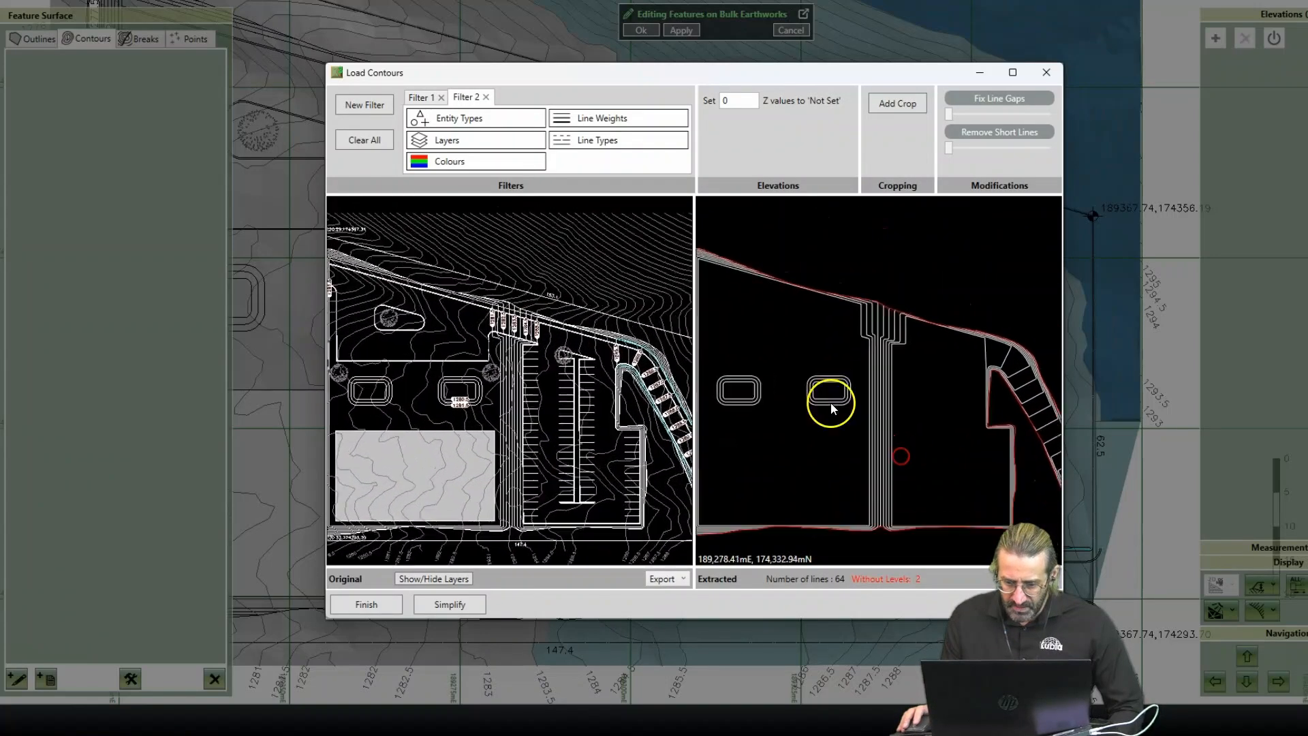
scroll(751, 322, up, 1)
drag(751, 322, 888, 484)
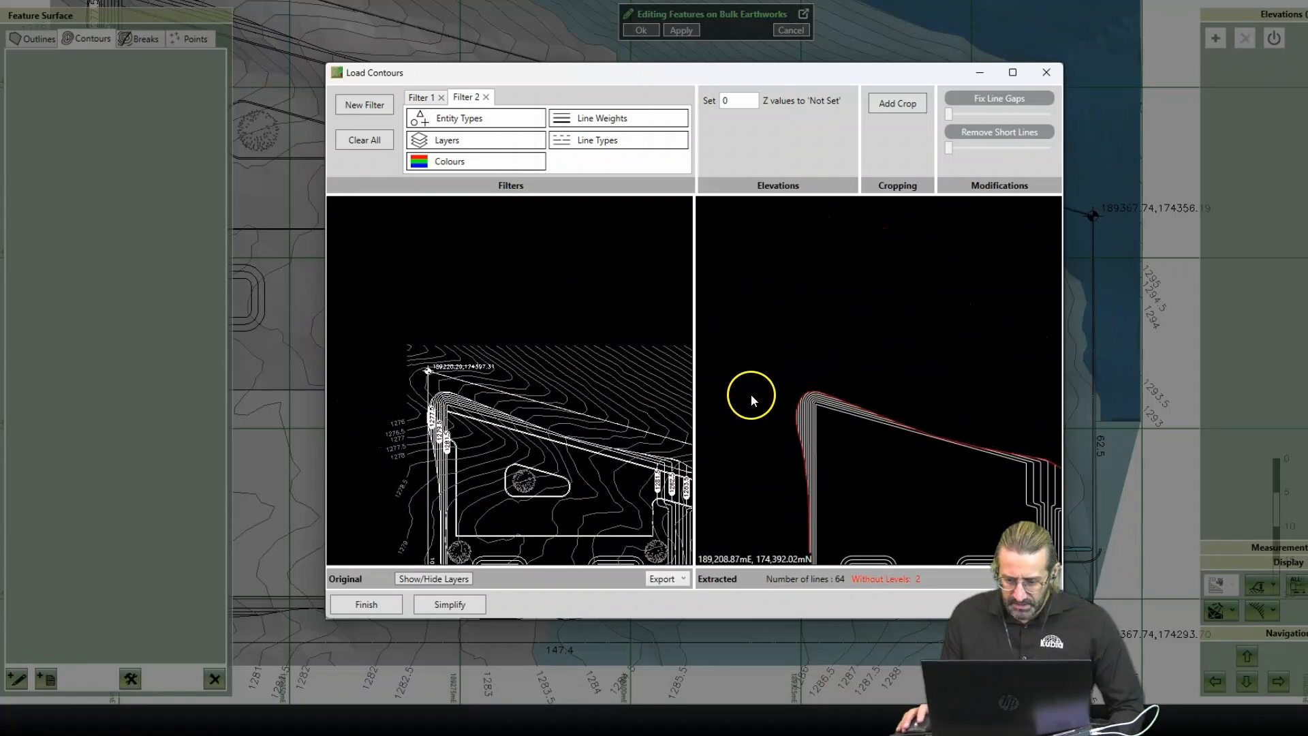
scroll(811, 426, up, 3)
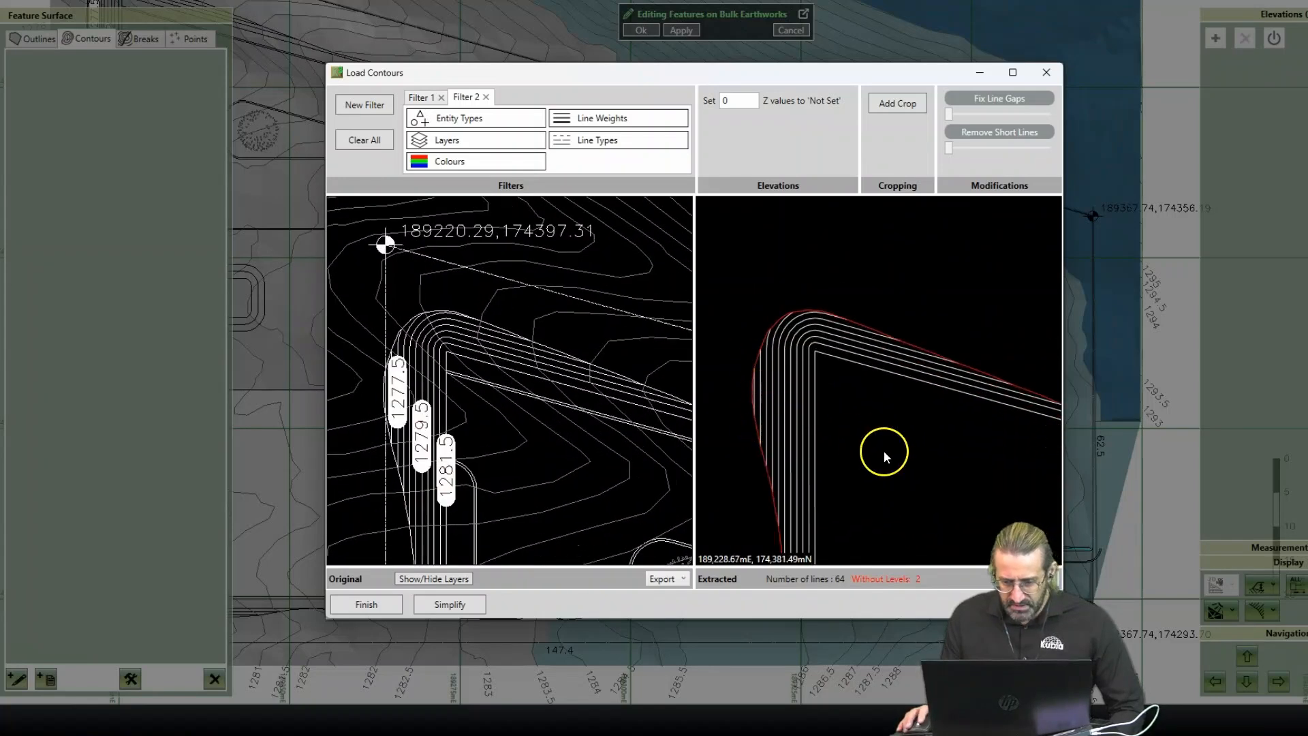
scroll(885, 456, down, 5)
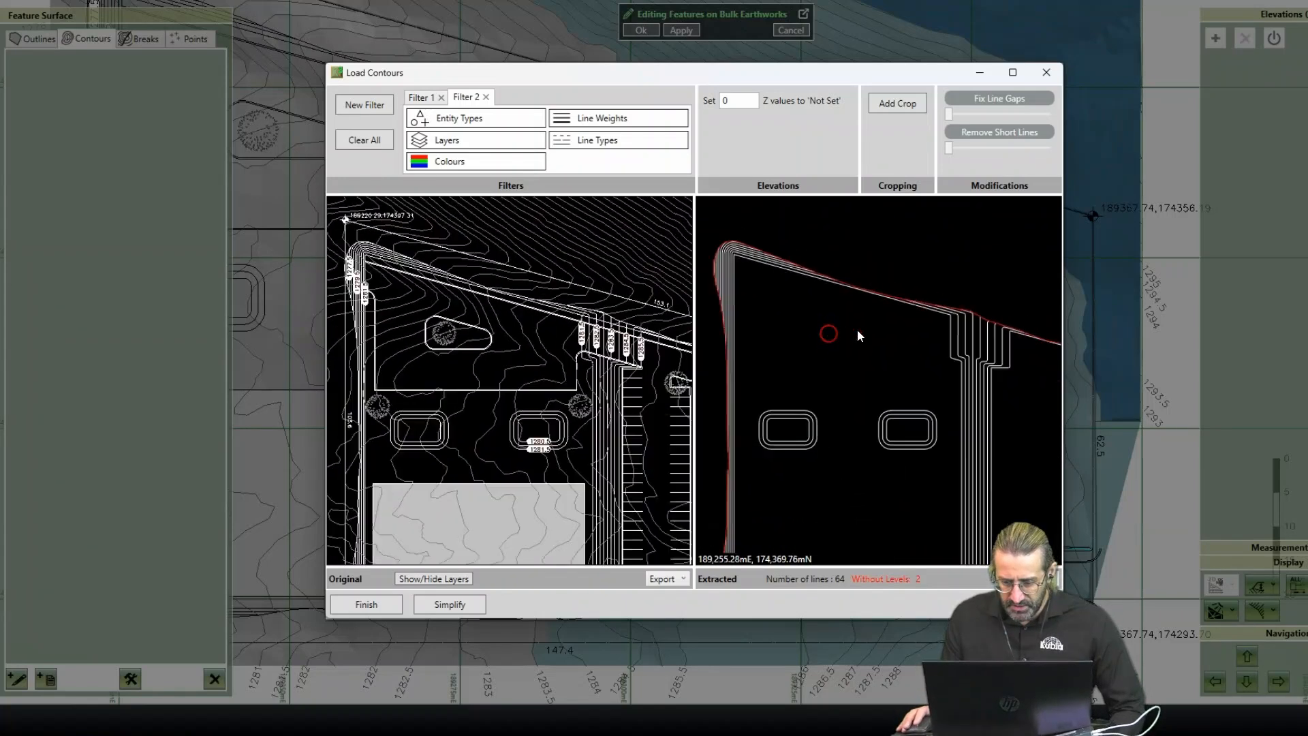
scroll(886, 450, down, 5)
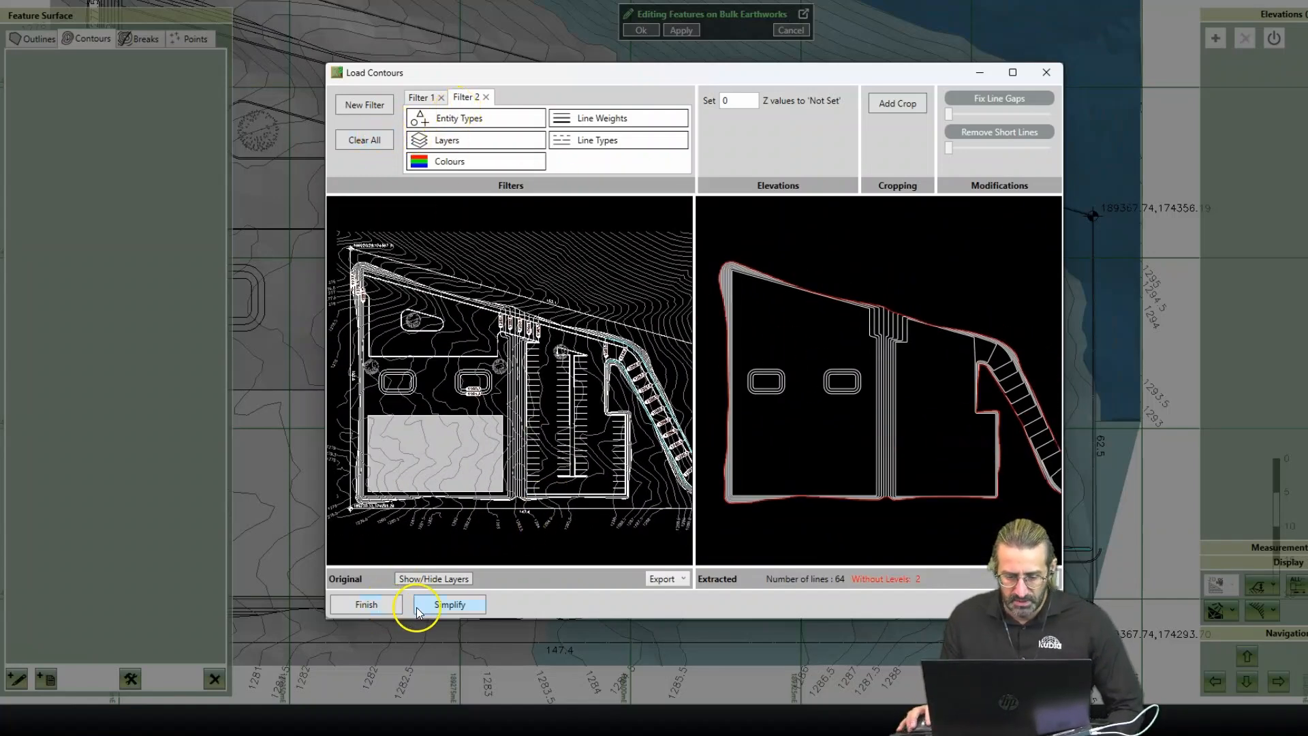
Step: Load the extracted proposed contours into the feature surface and inspect the proposed outline along the site's northern edge
click(382, 604)
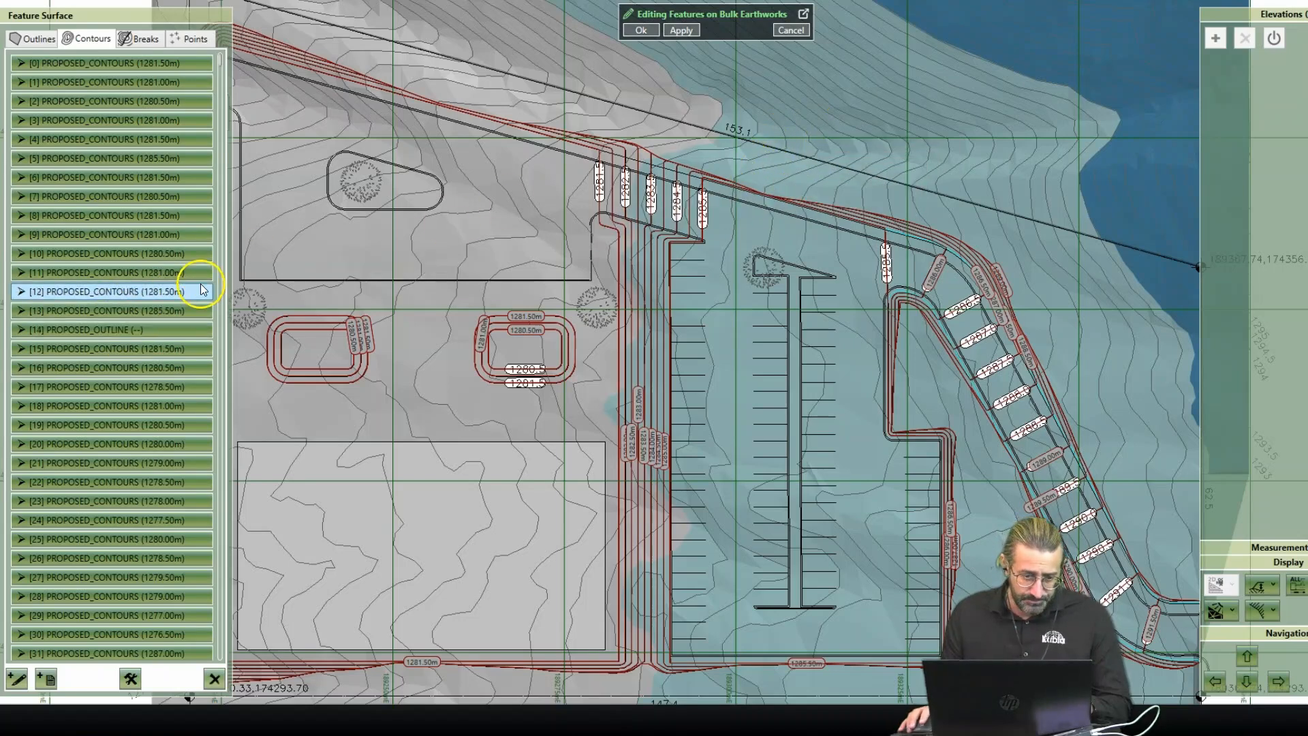
click(661, 161)
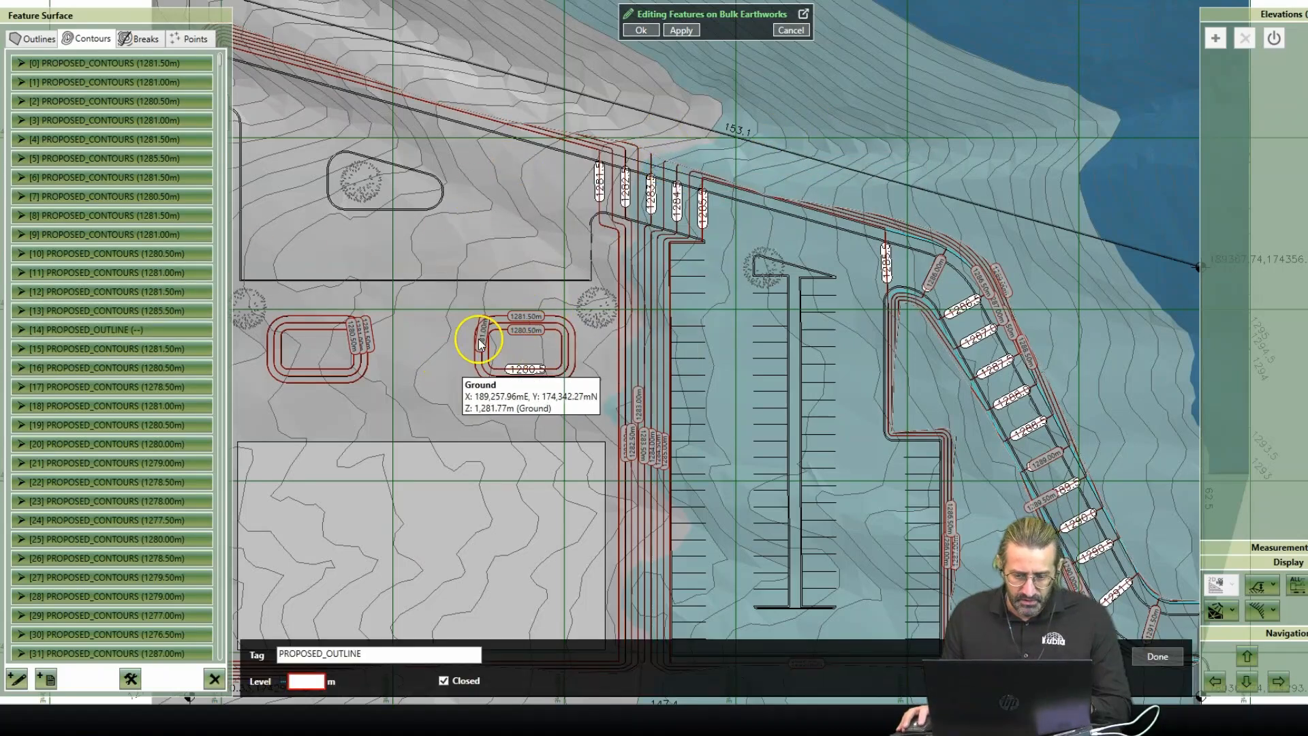
click(653, 172)
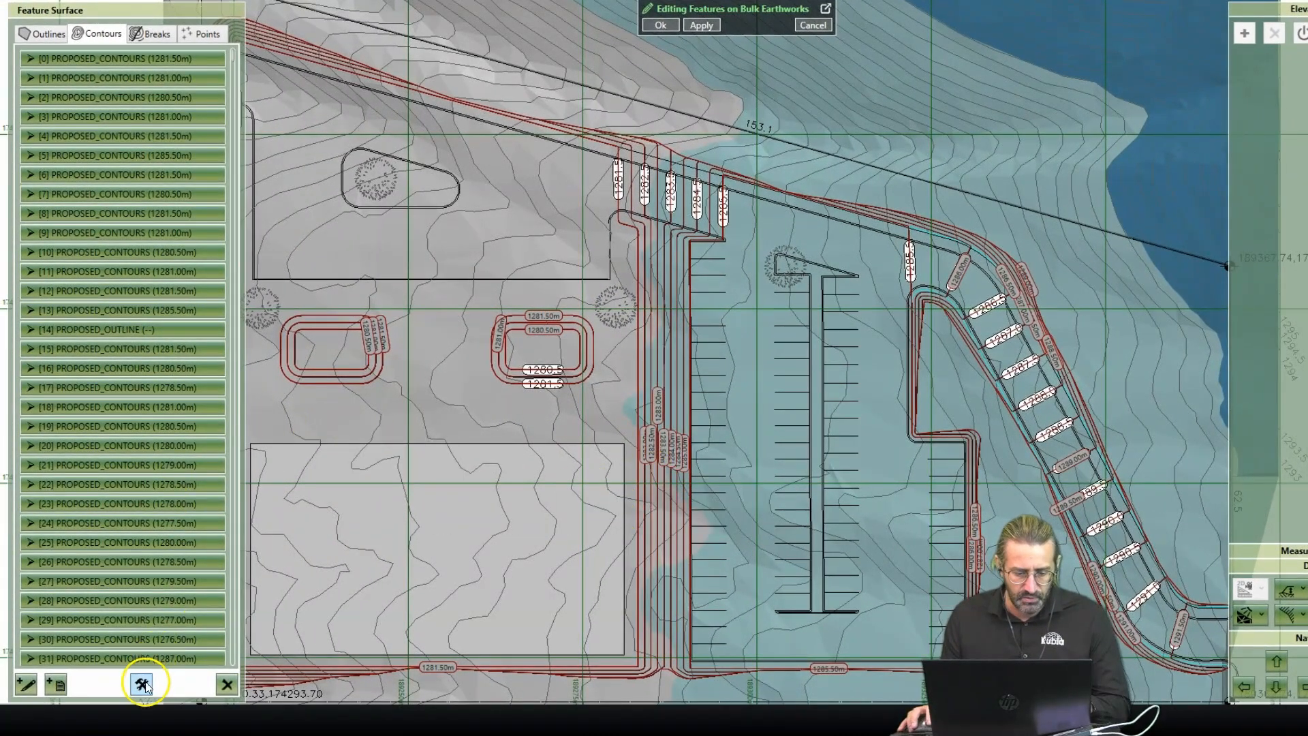
Step: Sort the loaded contours by elevation in ascending order
click(143, 684)
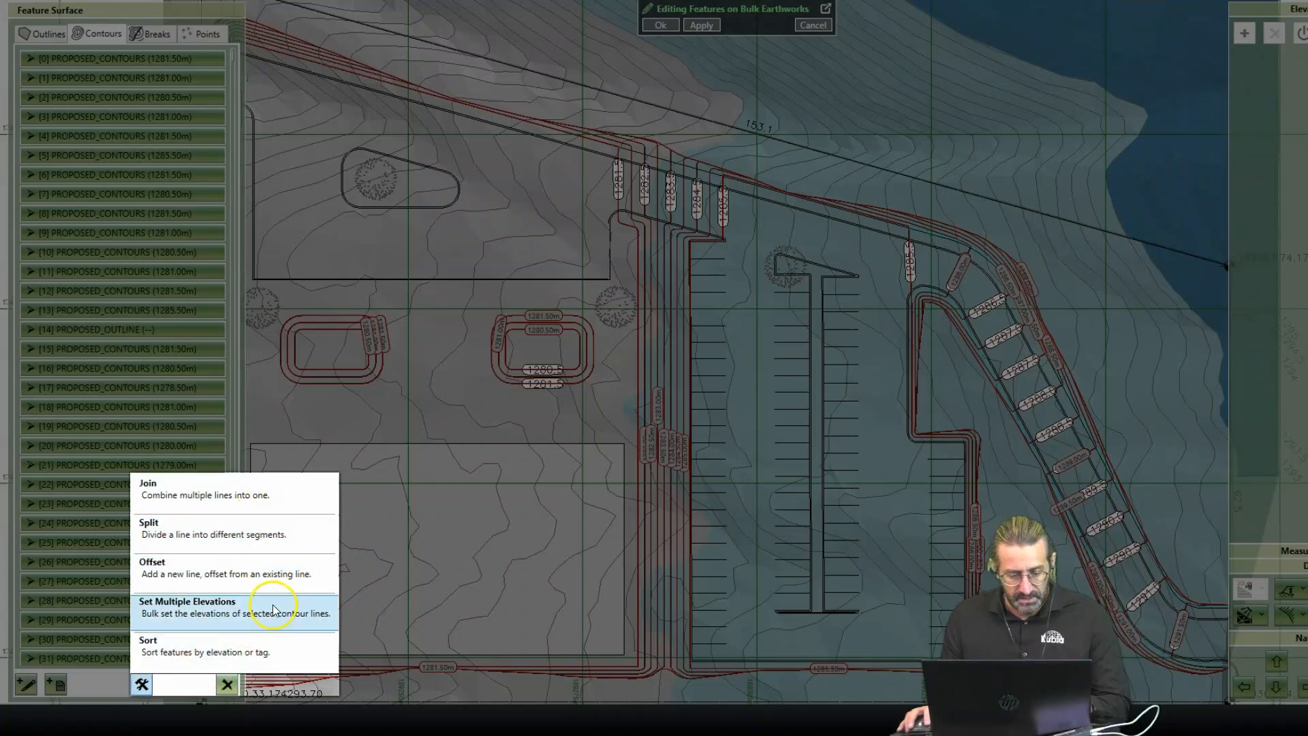
click(268, 647)
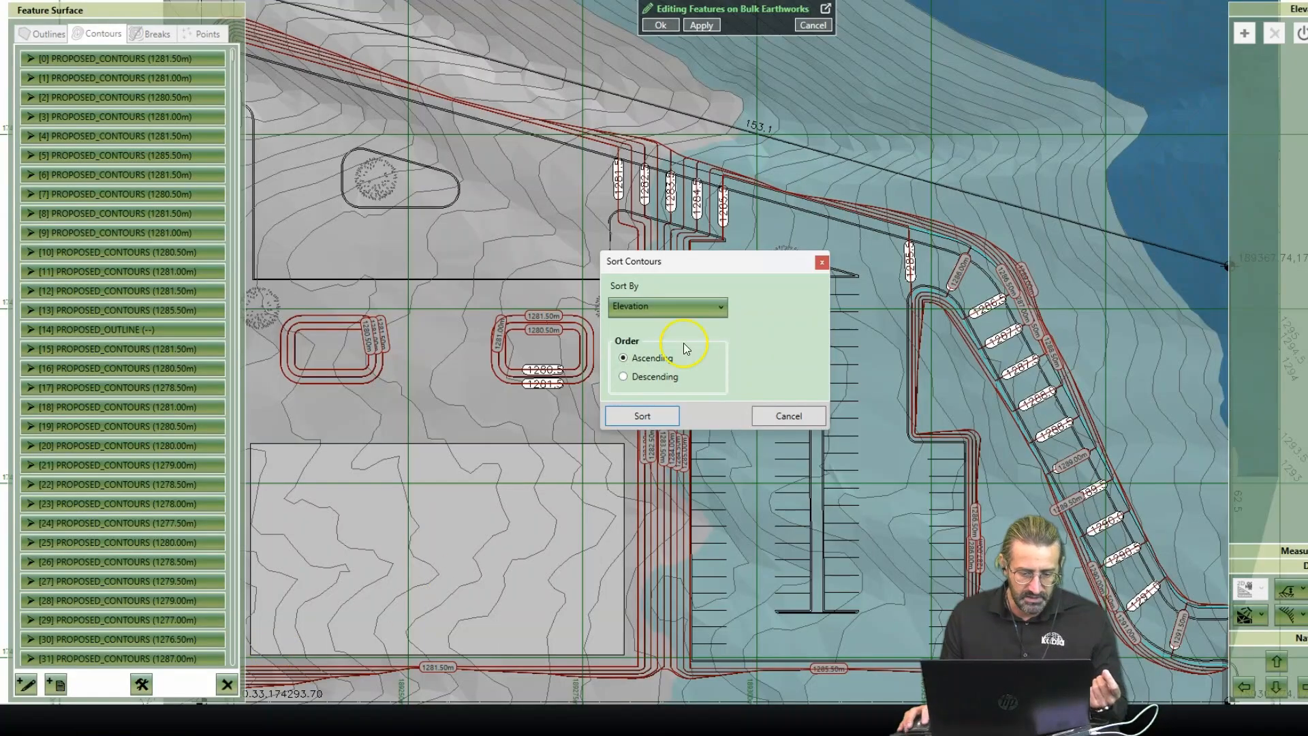
click(677, 300)
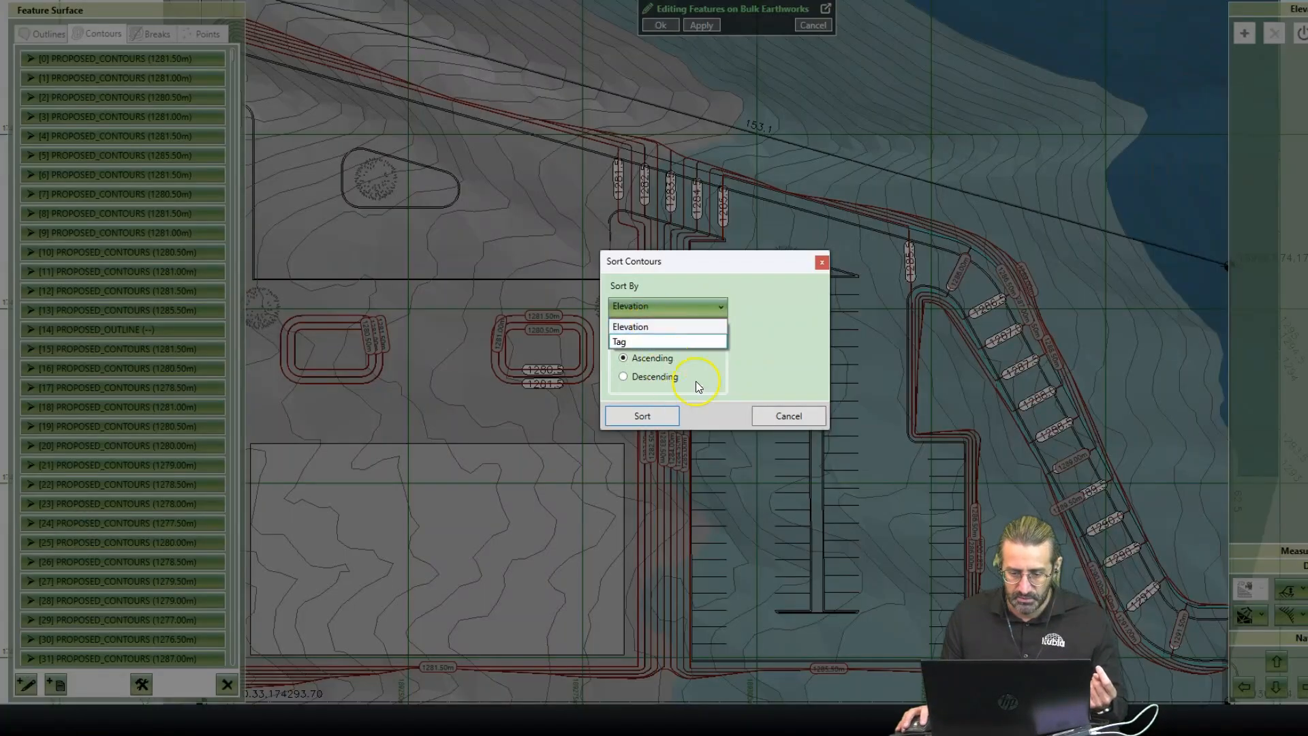
click(659, 356)
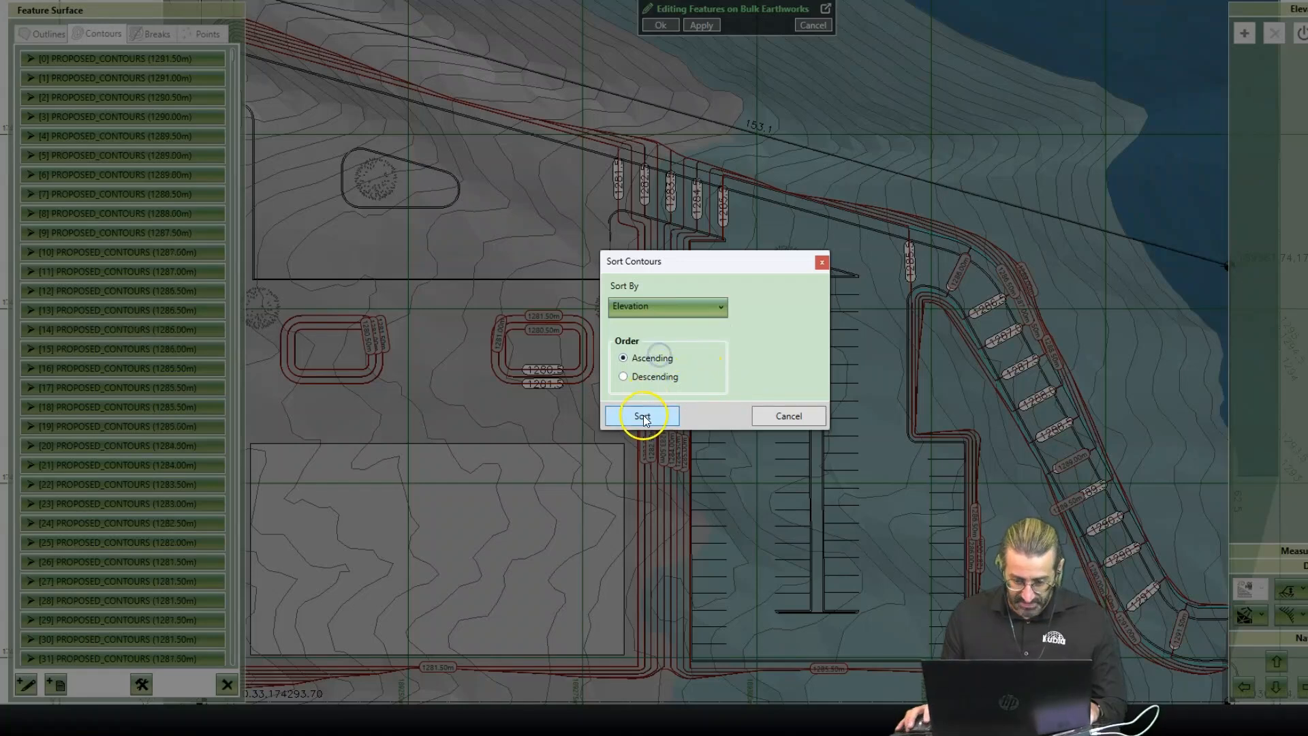
click(643, 416)
click(191, 293)
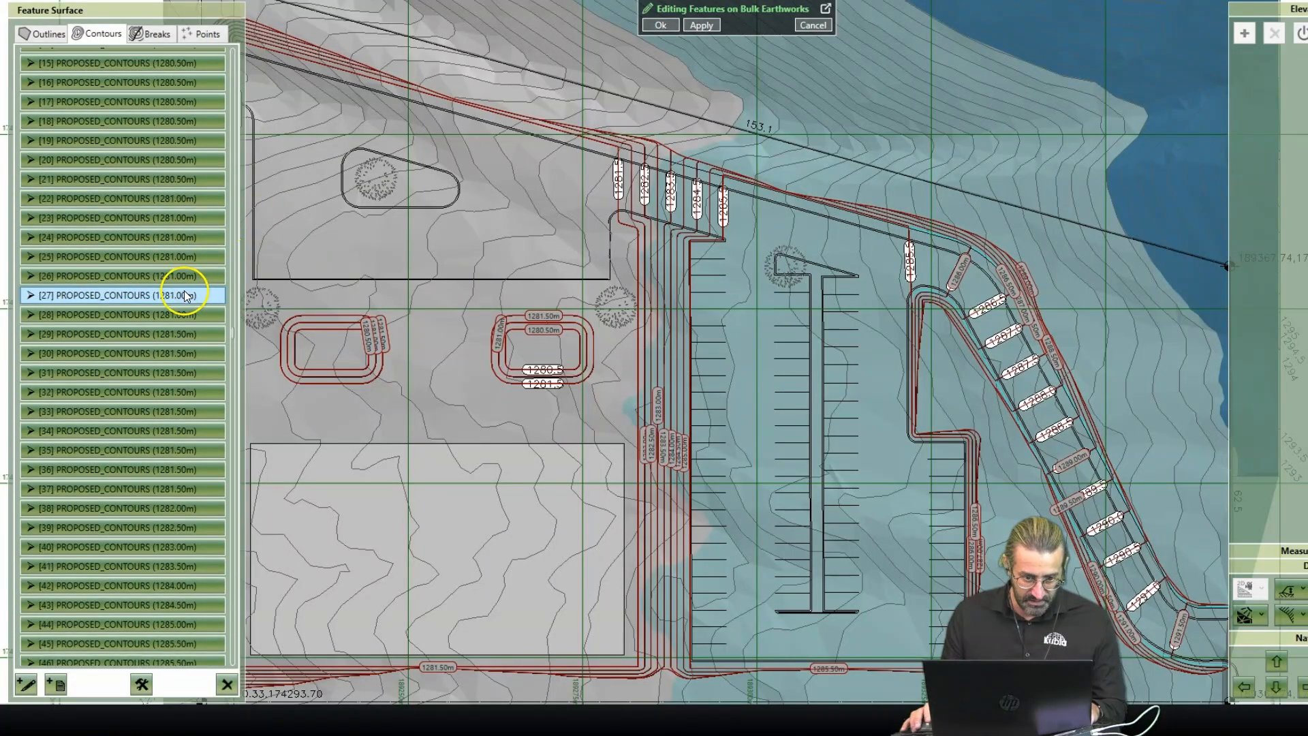
Step: Check the two PROPOSED_OUTLINE entries without levels and delete the second one from the contours
click(135, 57)
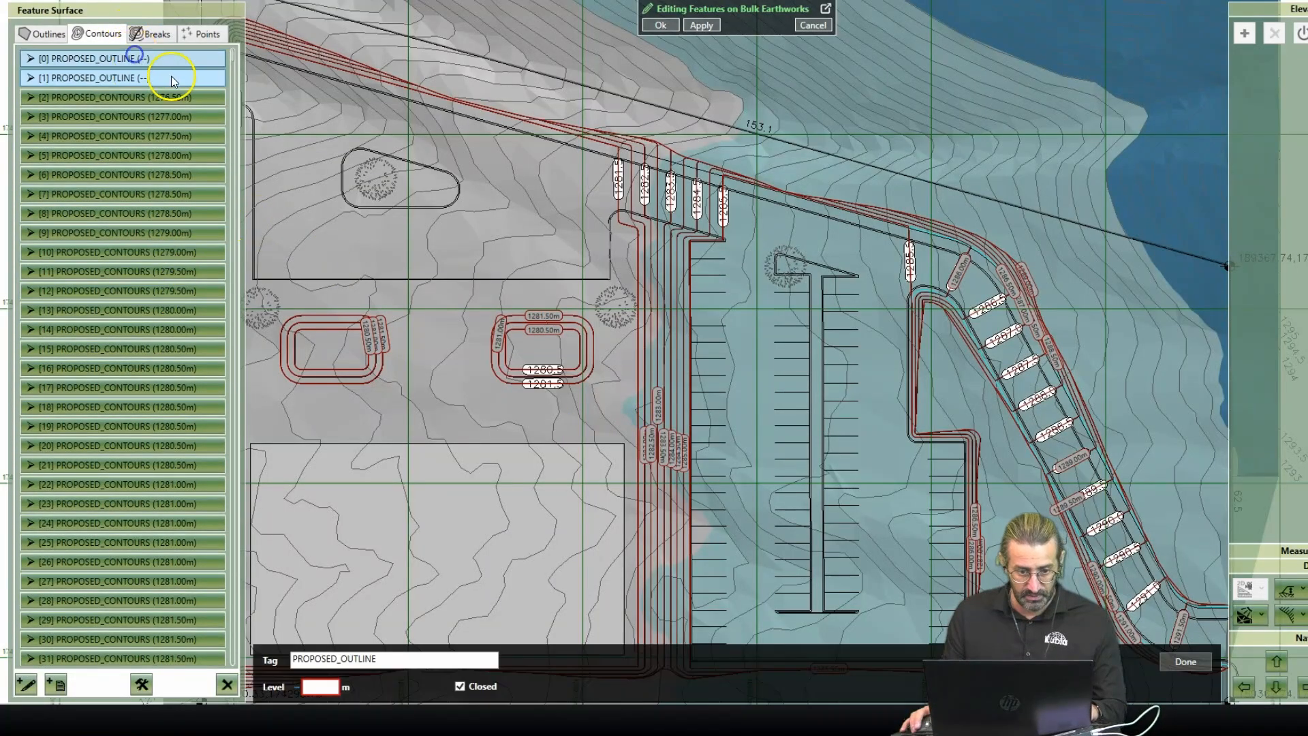
shift+click(174, 80)
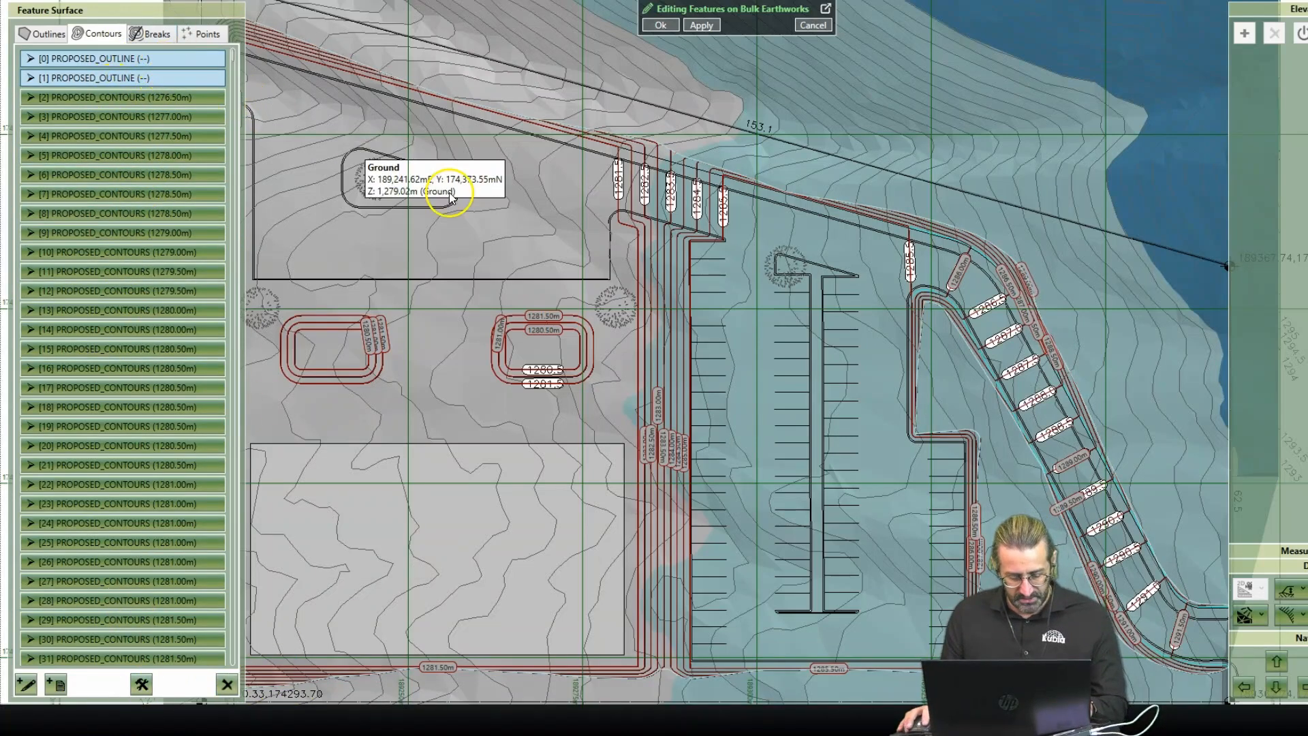
scroll(660, 340, down, 1)
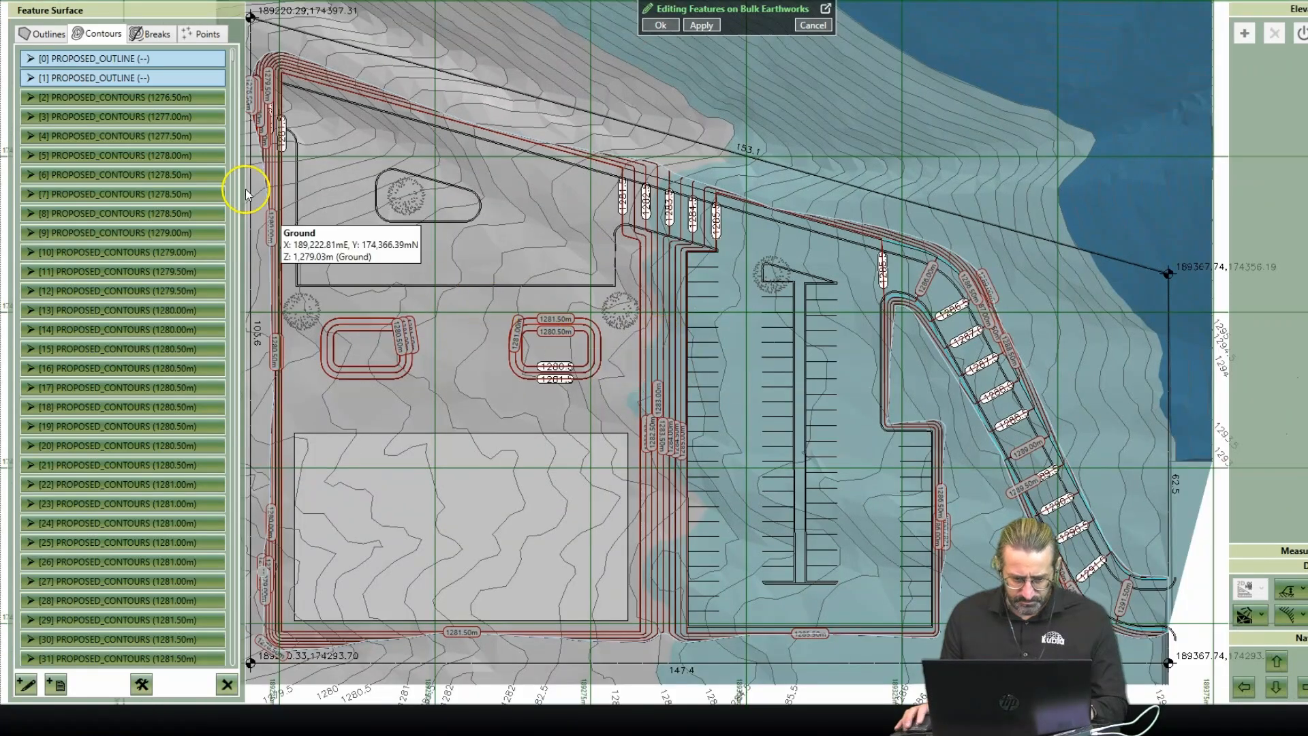
click(177, 81)
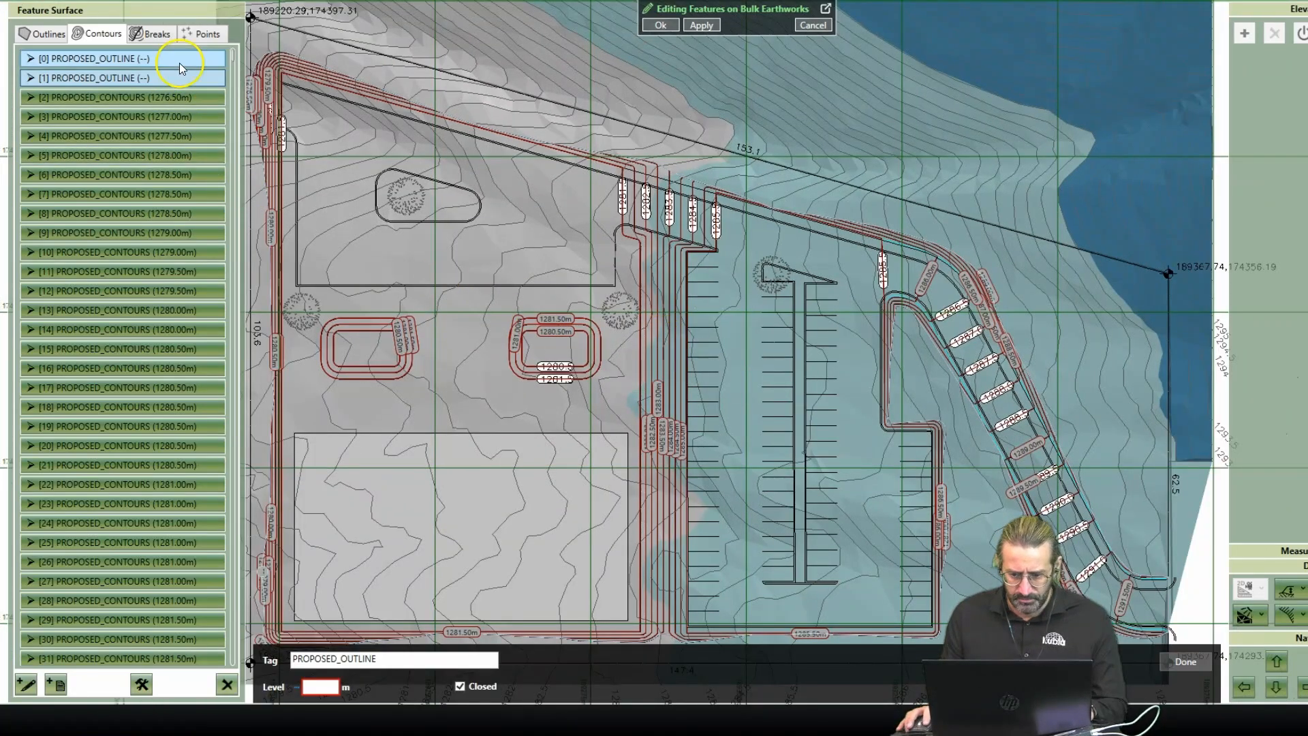
click(179, 62)
click(179, 77)
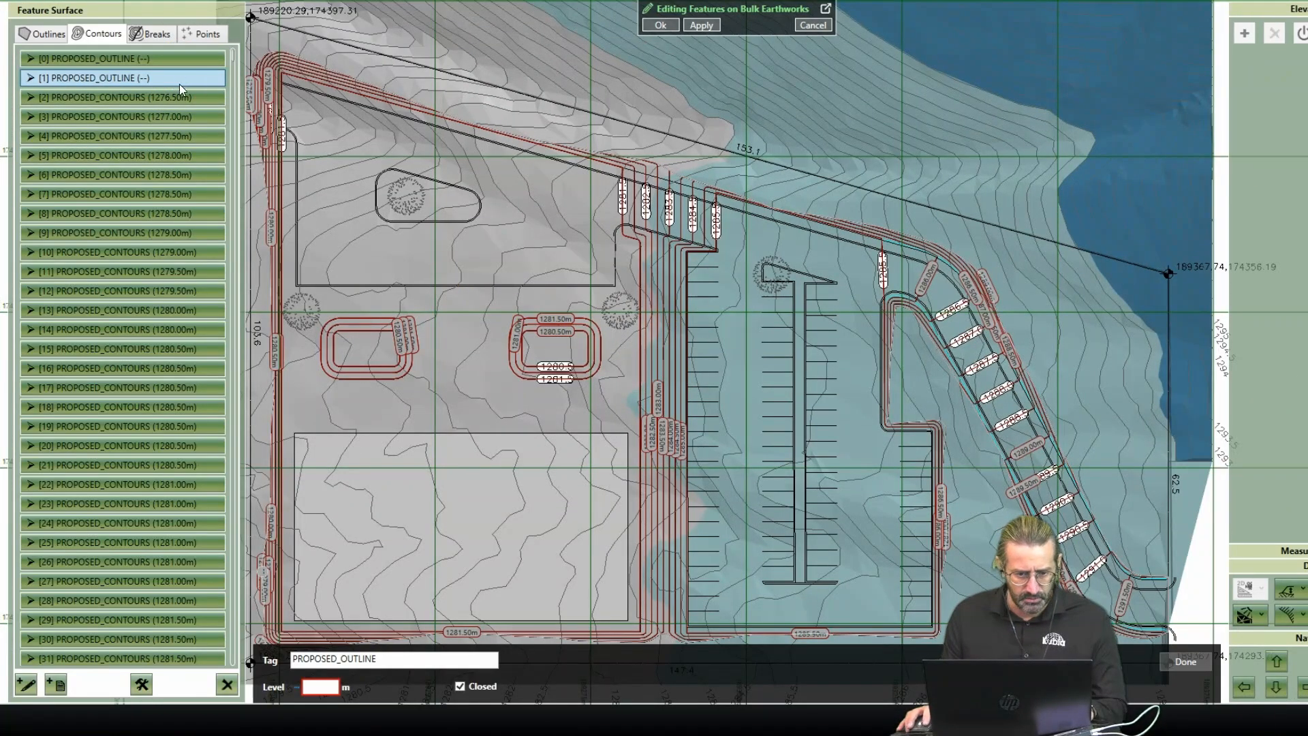
click(218, 684)
click(229, 688)
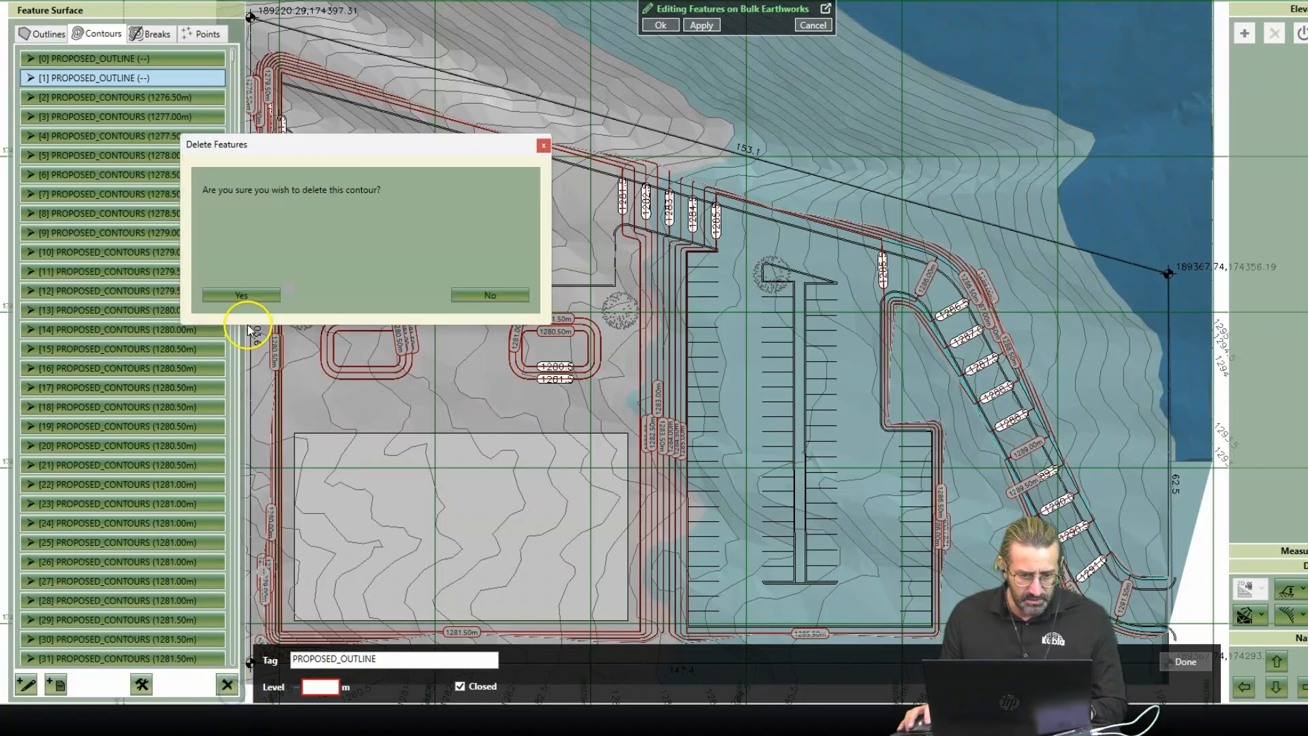
click(241, 295)
Step: Move the remaining PROPOSED_OUTLINE from the contours to the feature surface's outlines and select it there
click(169, 59)
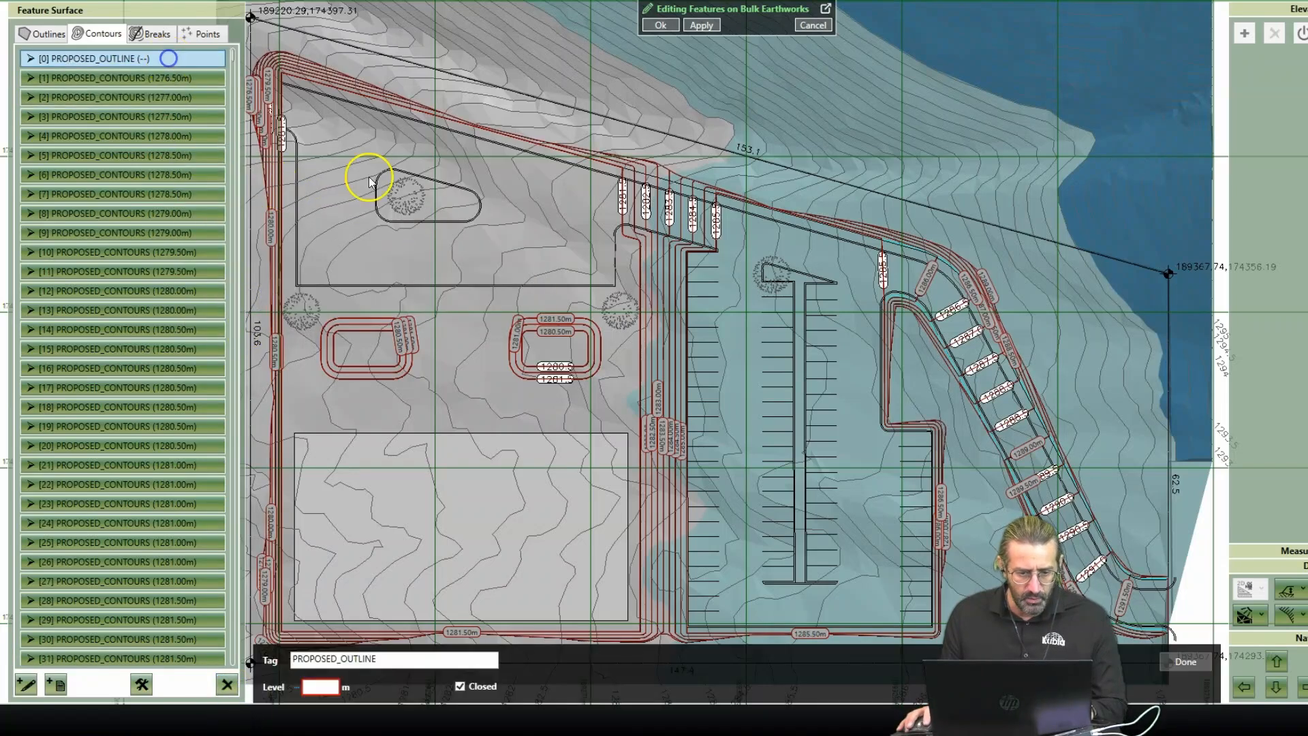
click(50, 34)
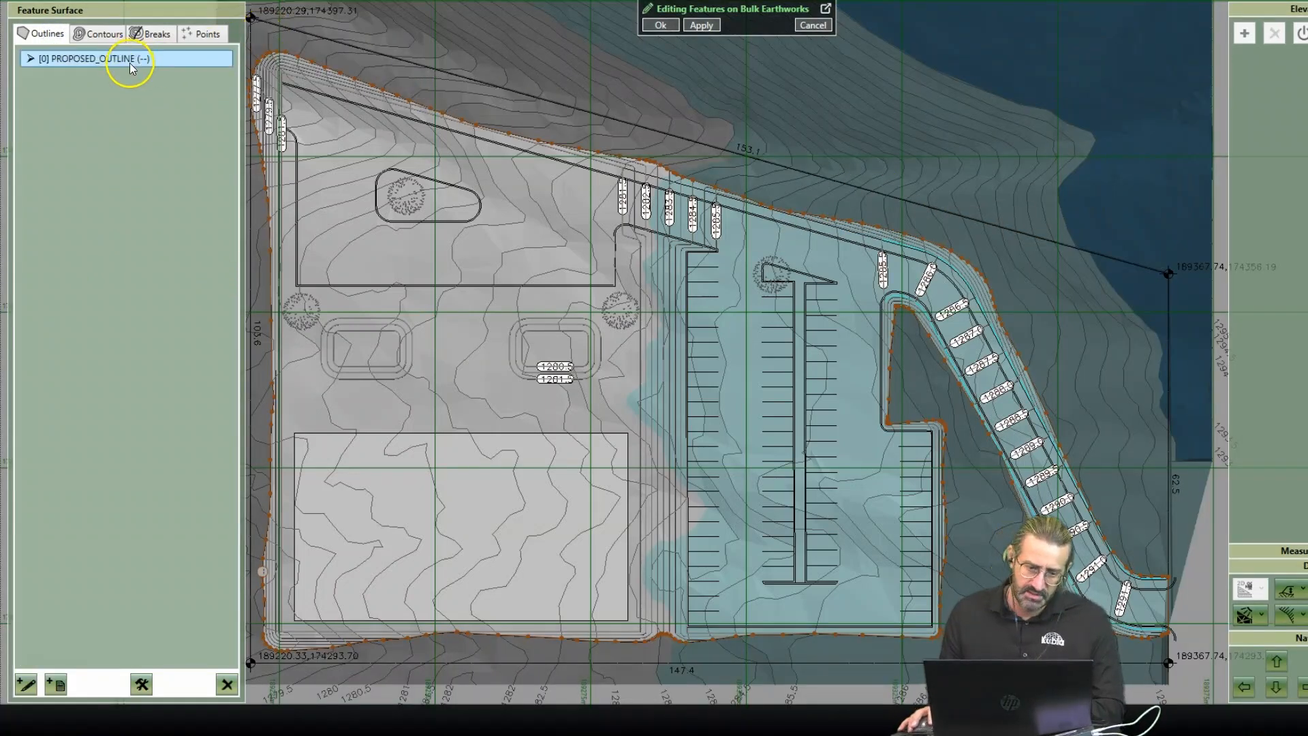
click(171, 62)
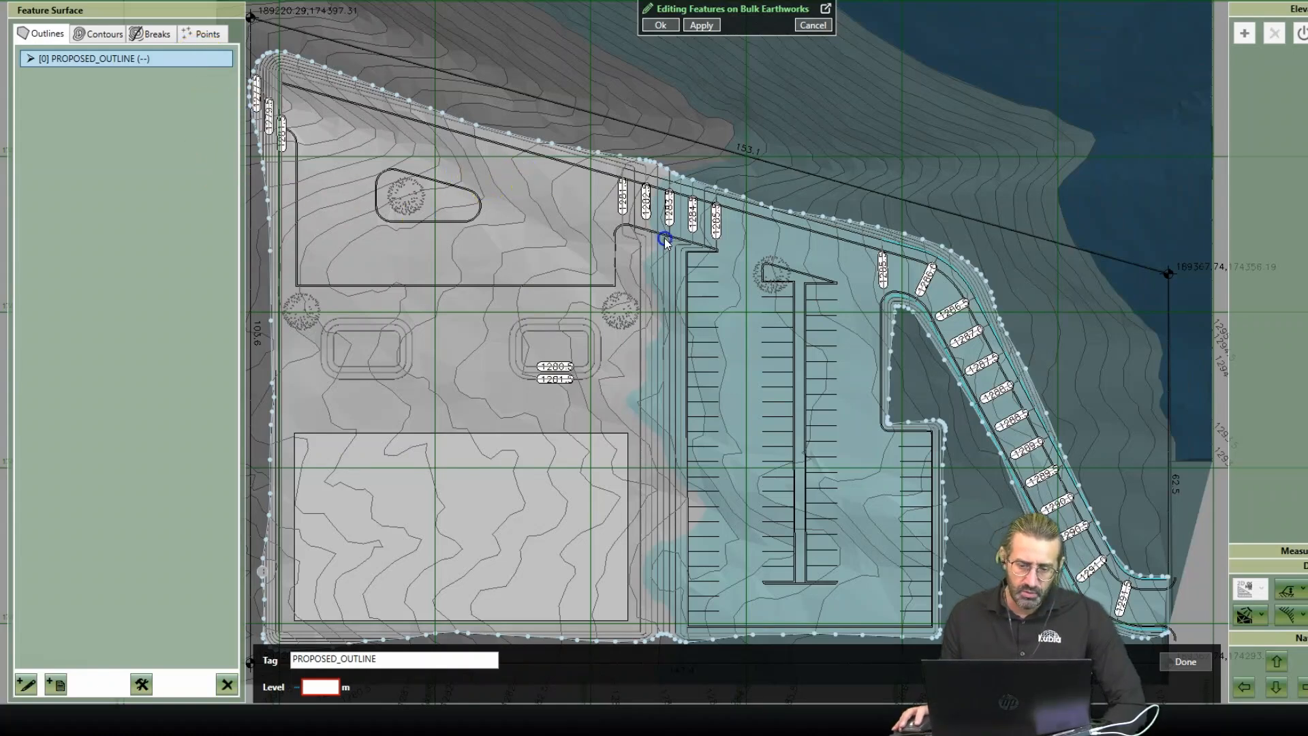
Step: Set the levels of the PROPOSED_OUTLINE outline to Use Ground Levels
click(259, 143)
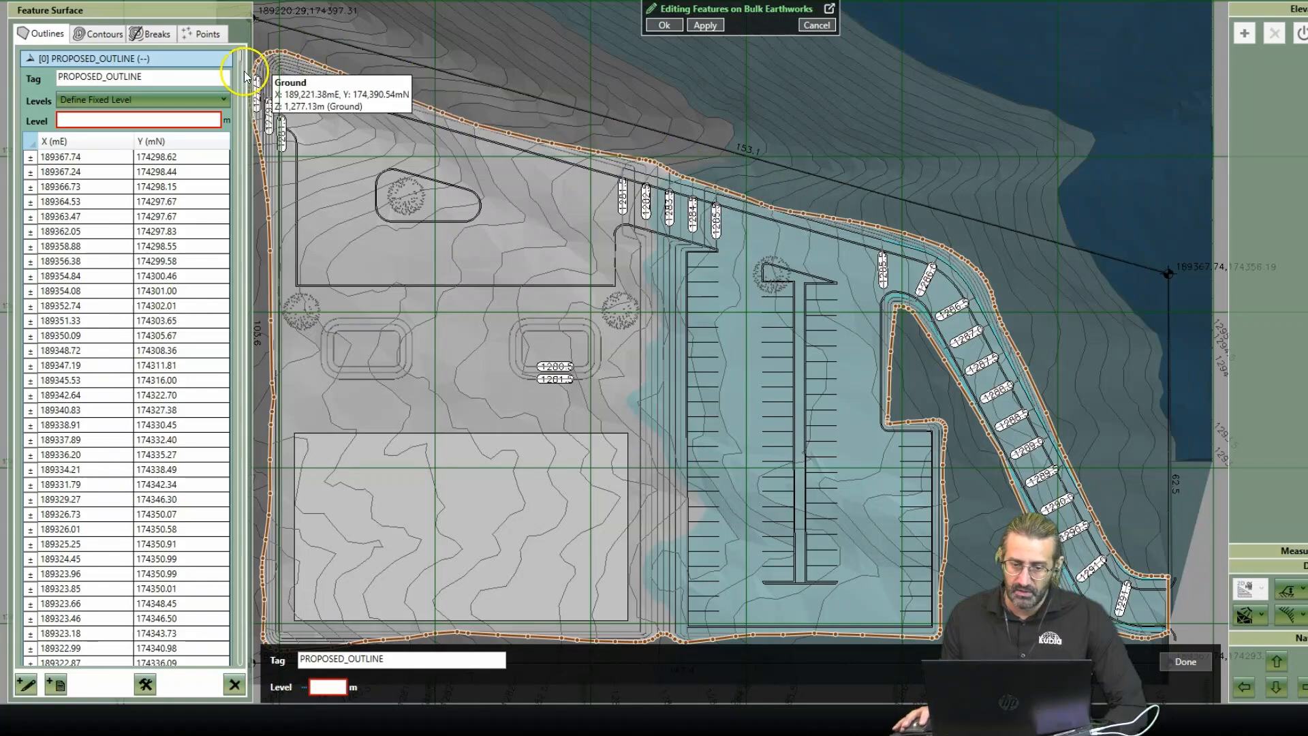
click(163, 98)
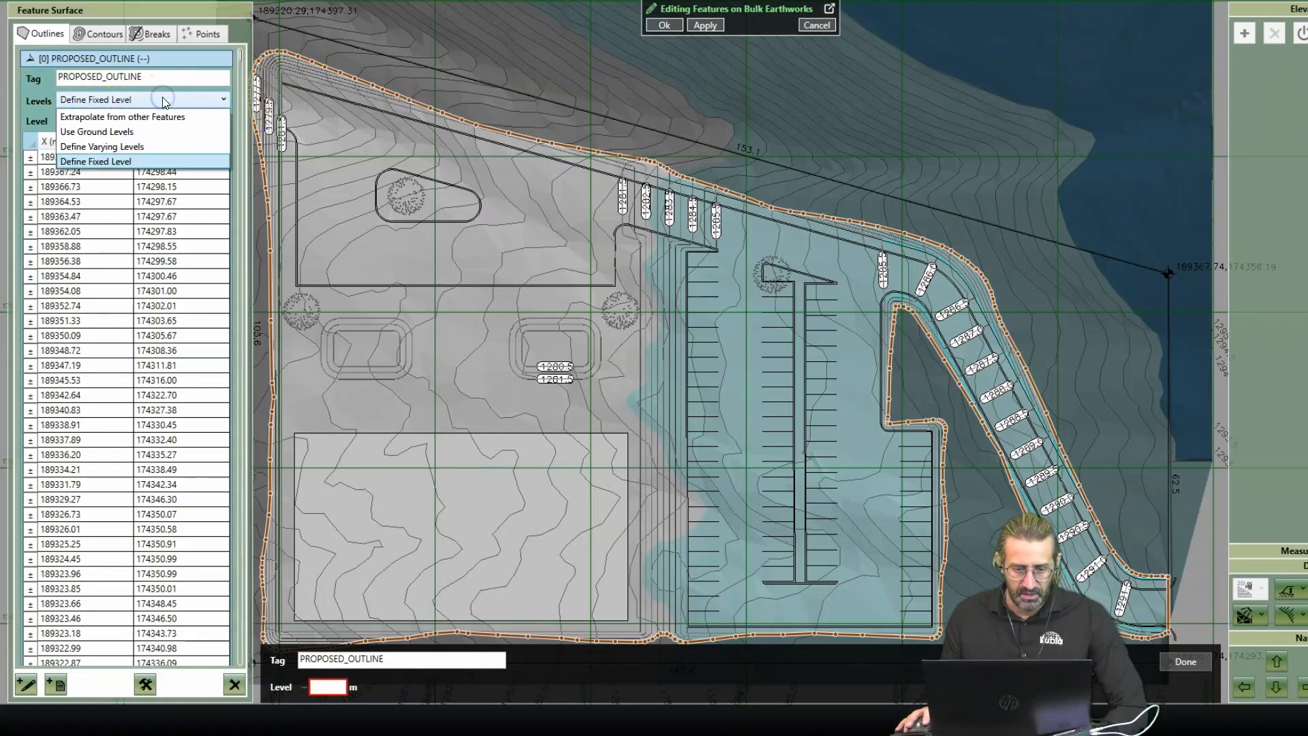
click(145, 132)
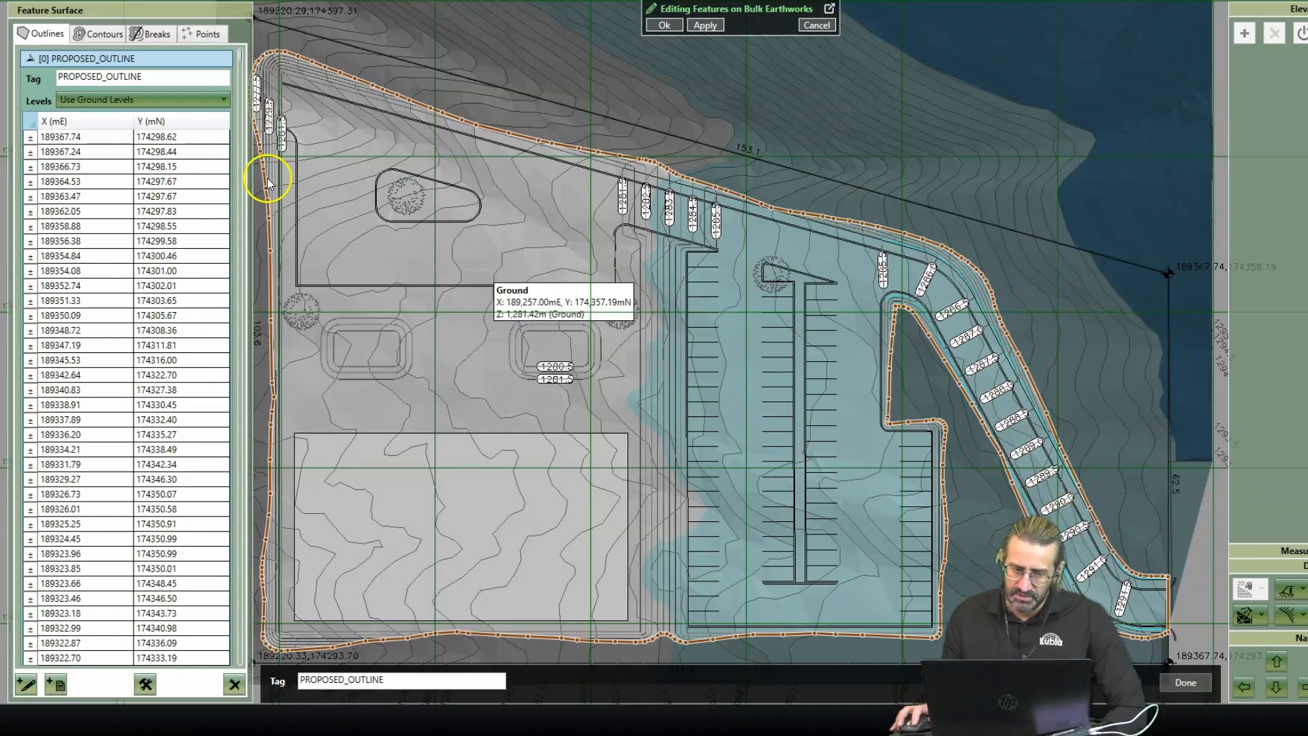
click(161, 63)
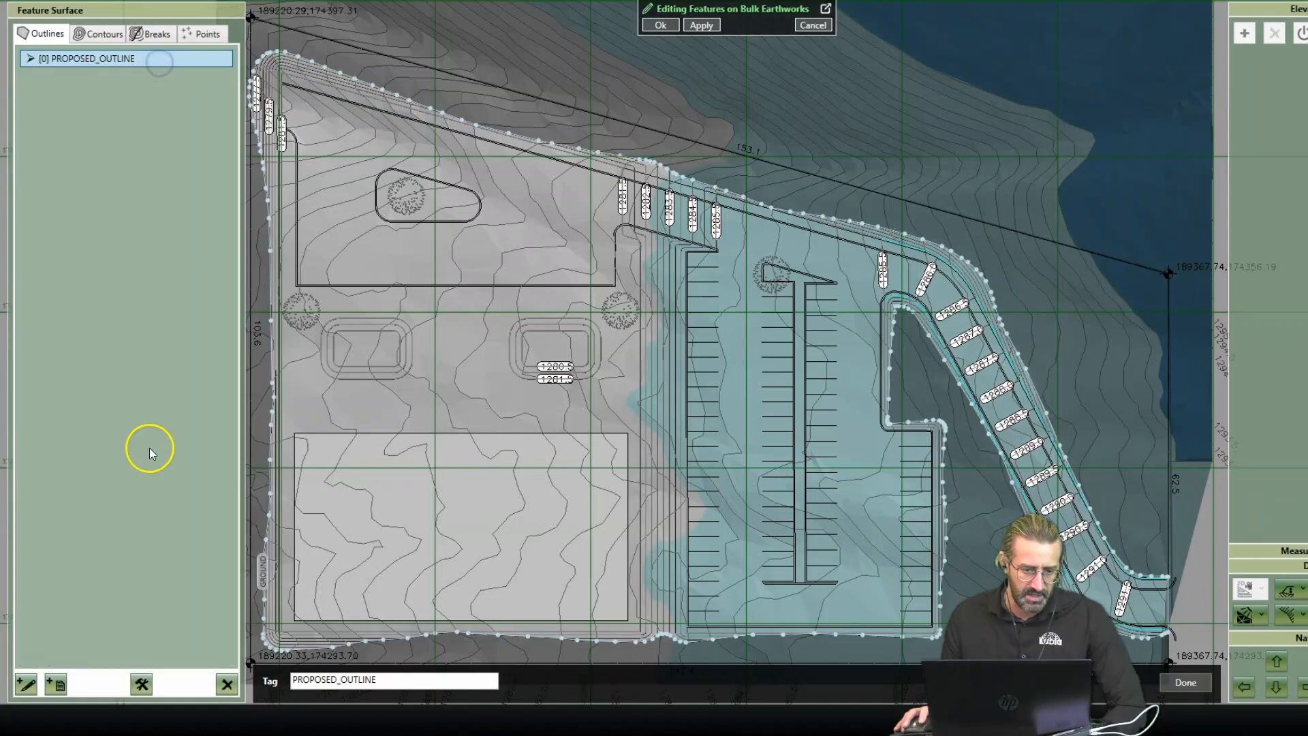
Step: Review the PROPOSED_OUTLINE details and delete this outline from the feature surface
click(204, 60)
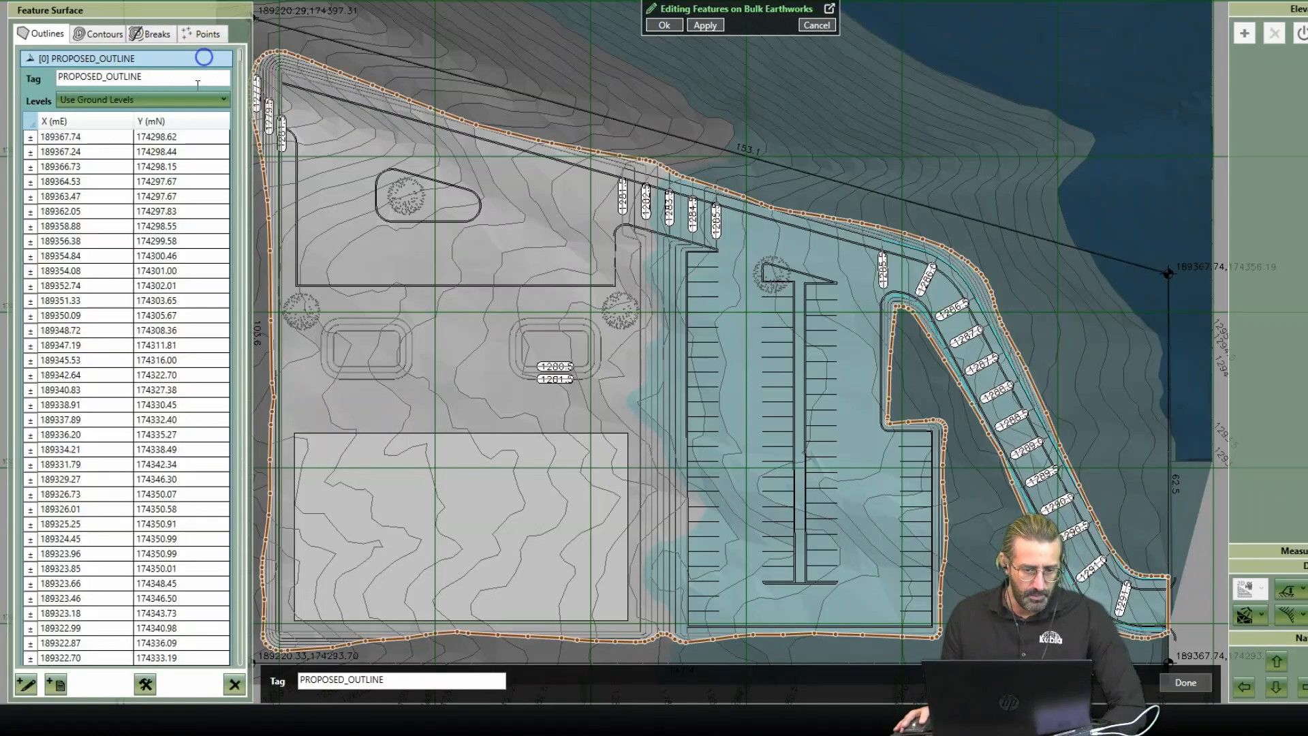
click(165, 61)
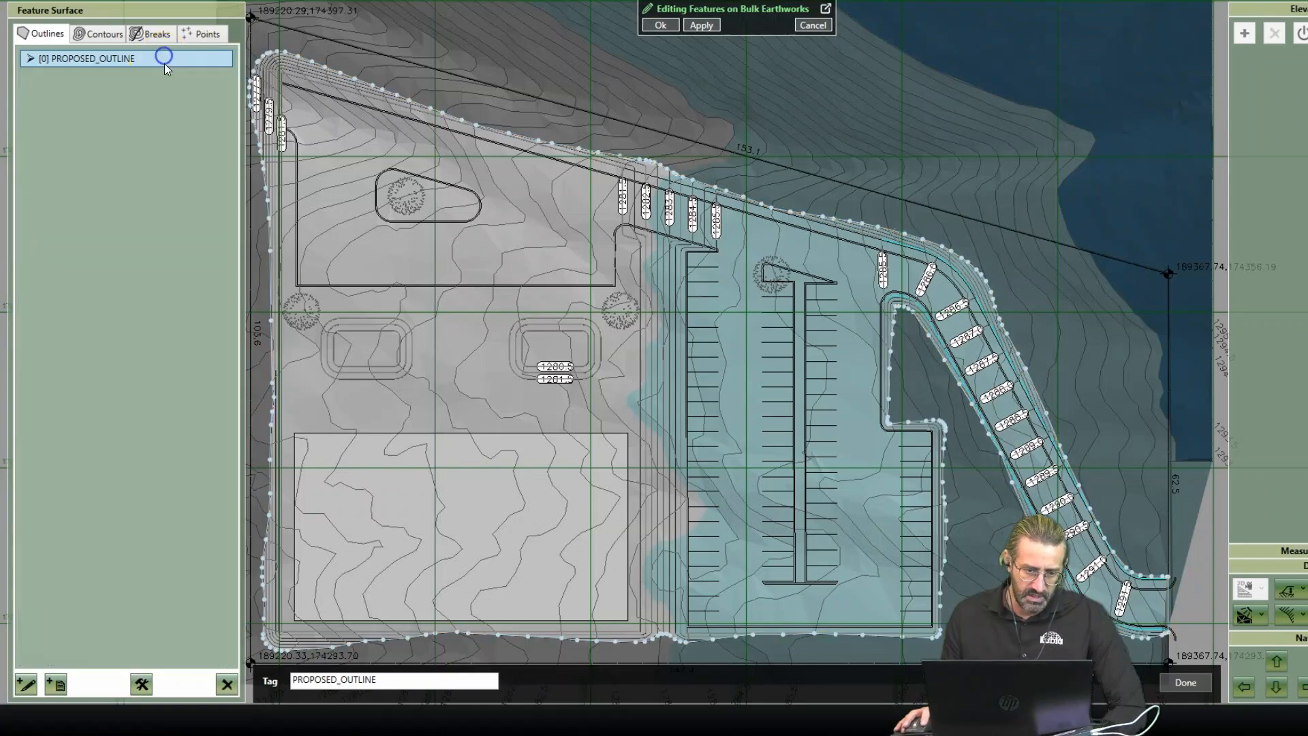
click(234, 684)
click(92, 139)
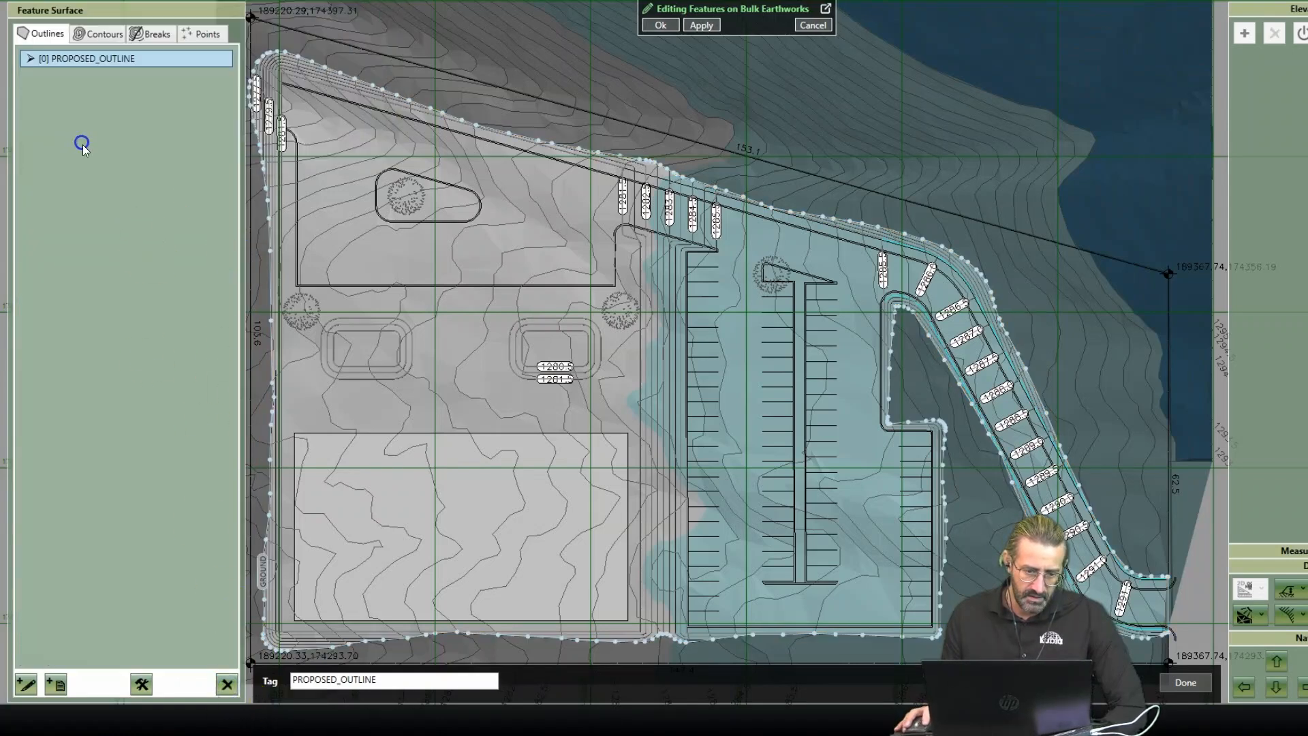
click(27, 693)
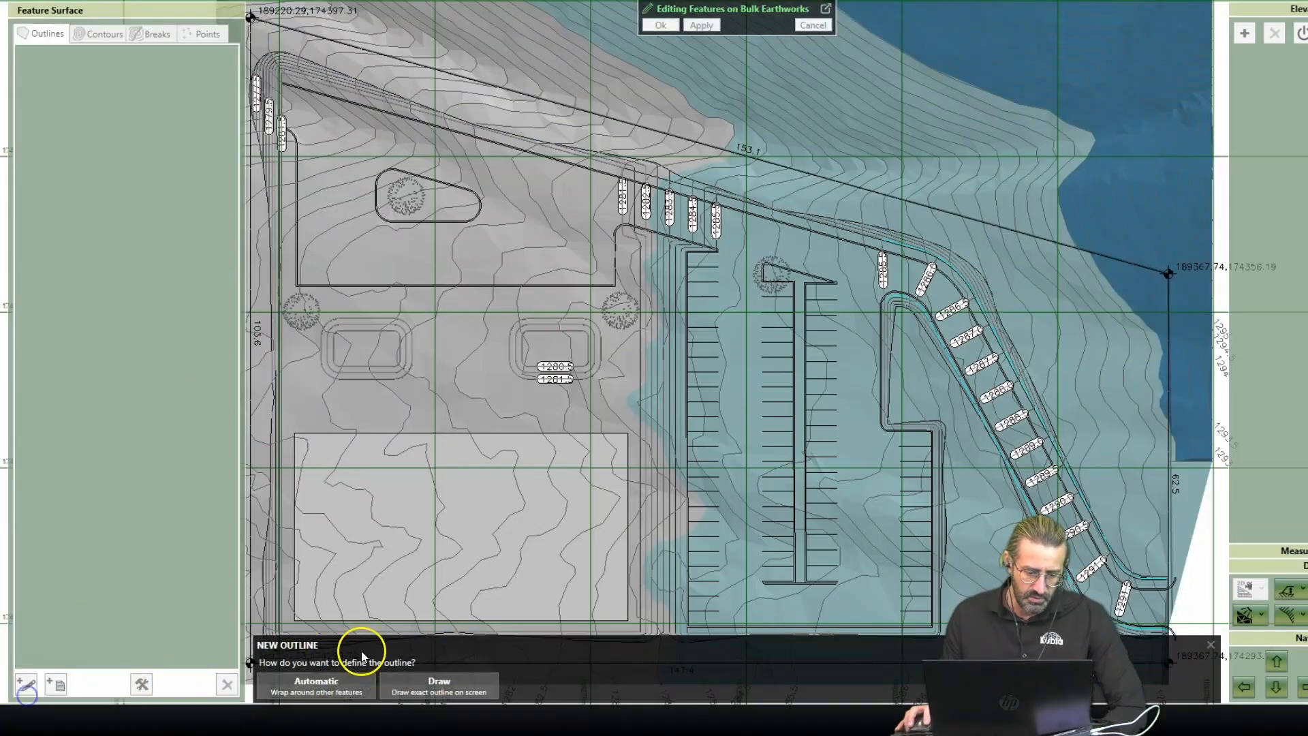
click(435, 683)
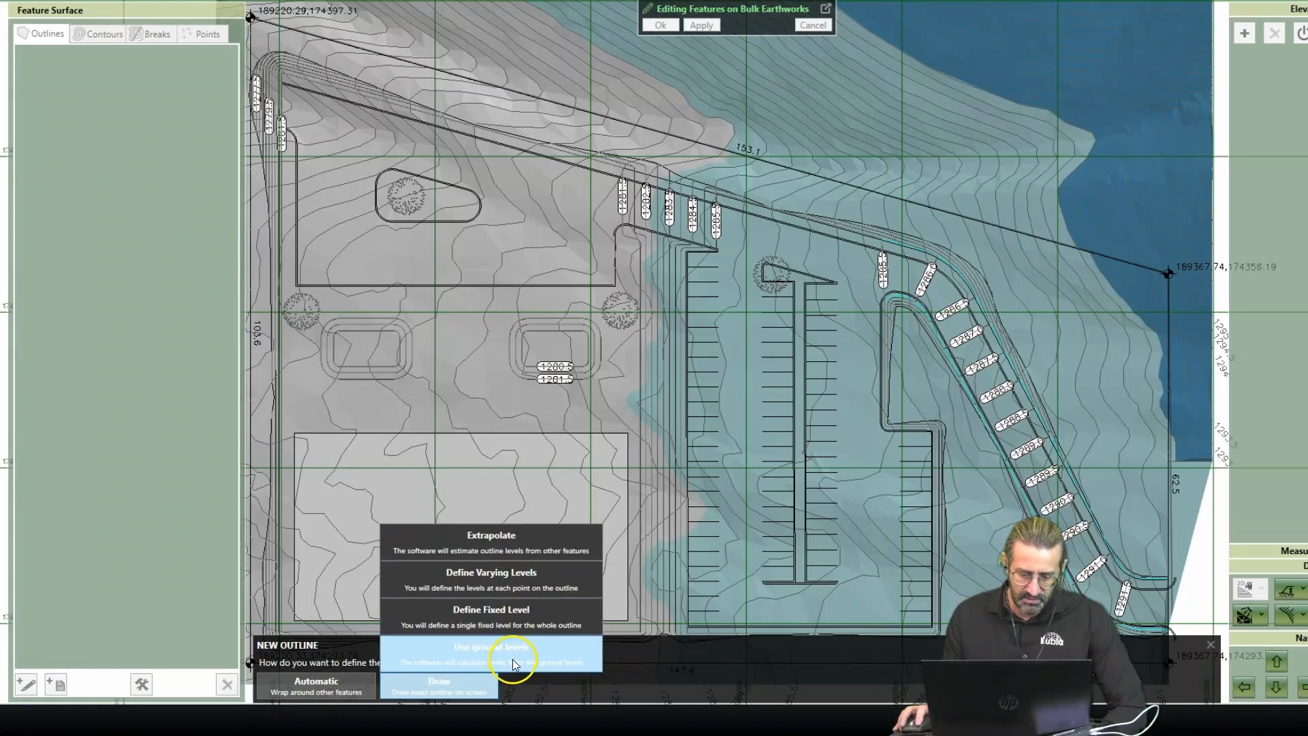
click(1211, 645)
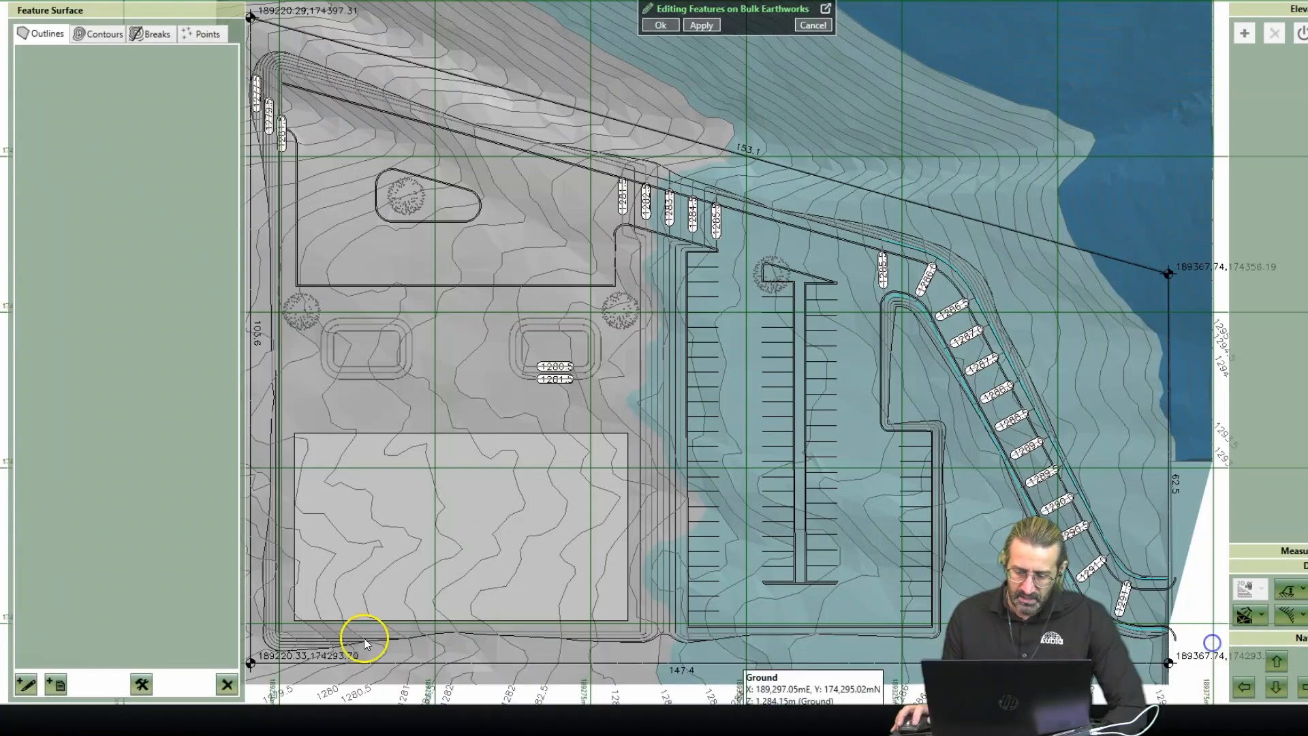
Step: Load the outline from the CAD plan Building Site Example Metric Units, using a new filter picked from the outermost proposed line beside the ramp
click(58, 685)
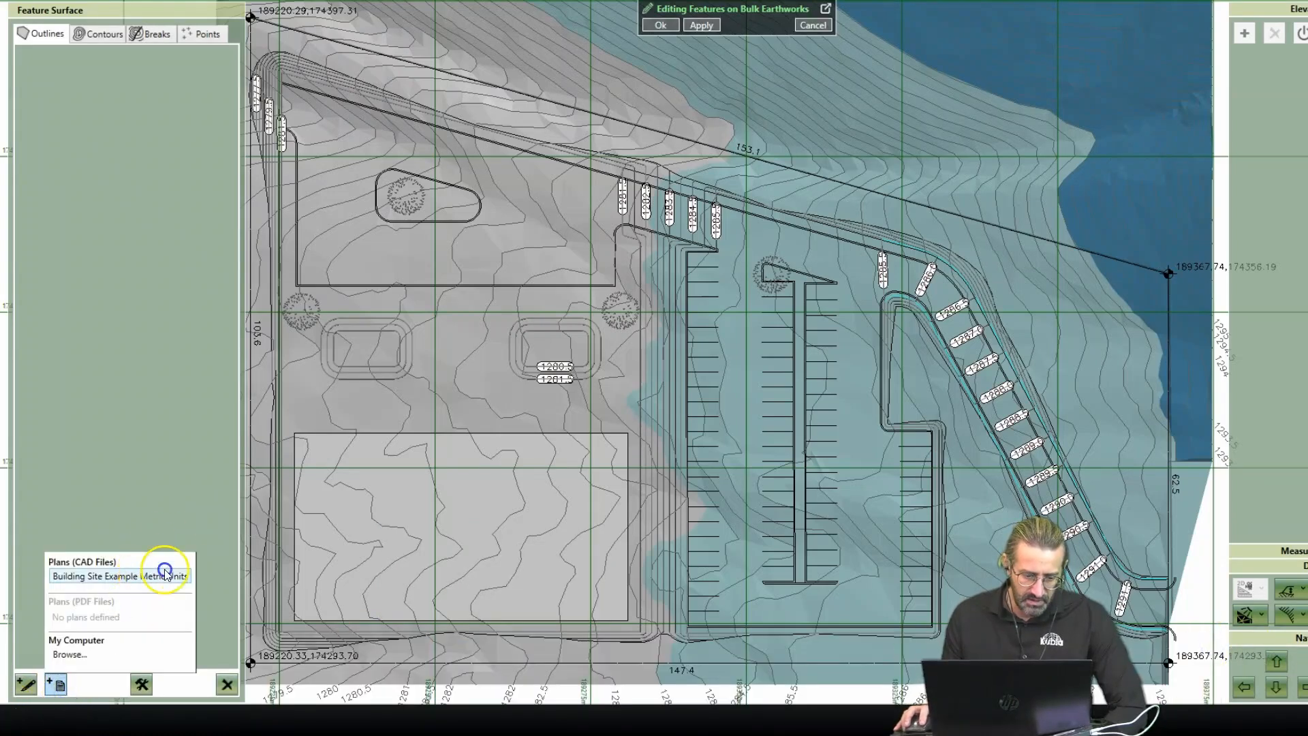
click(165, 575)
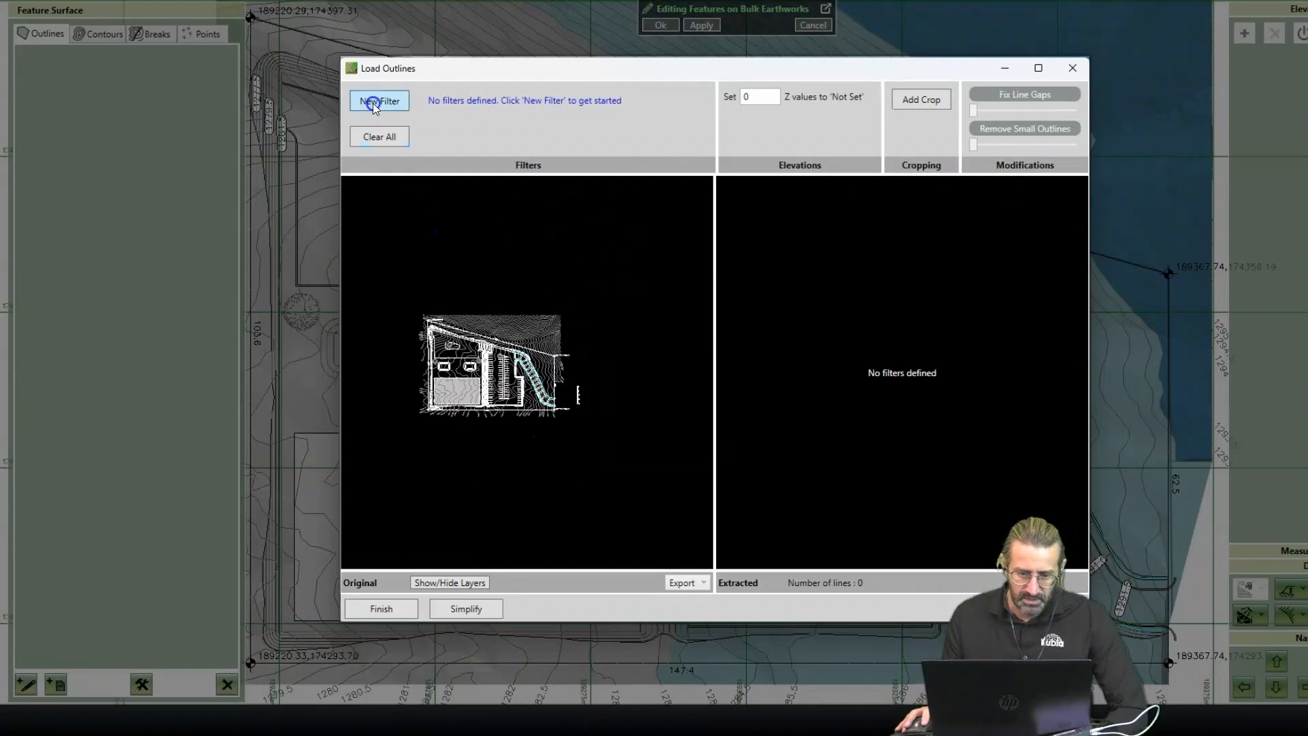
click(374, 107)
scroll(586, 379, up, 10)
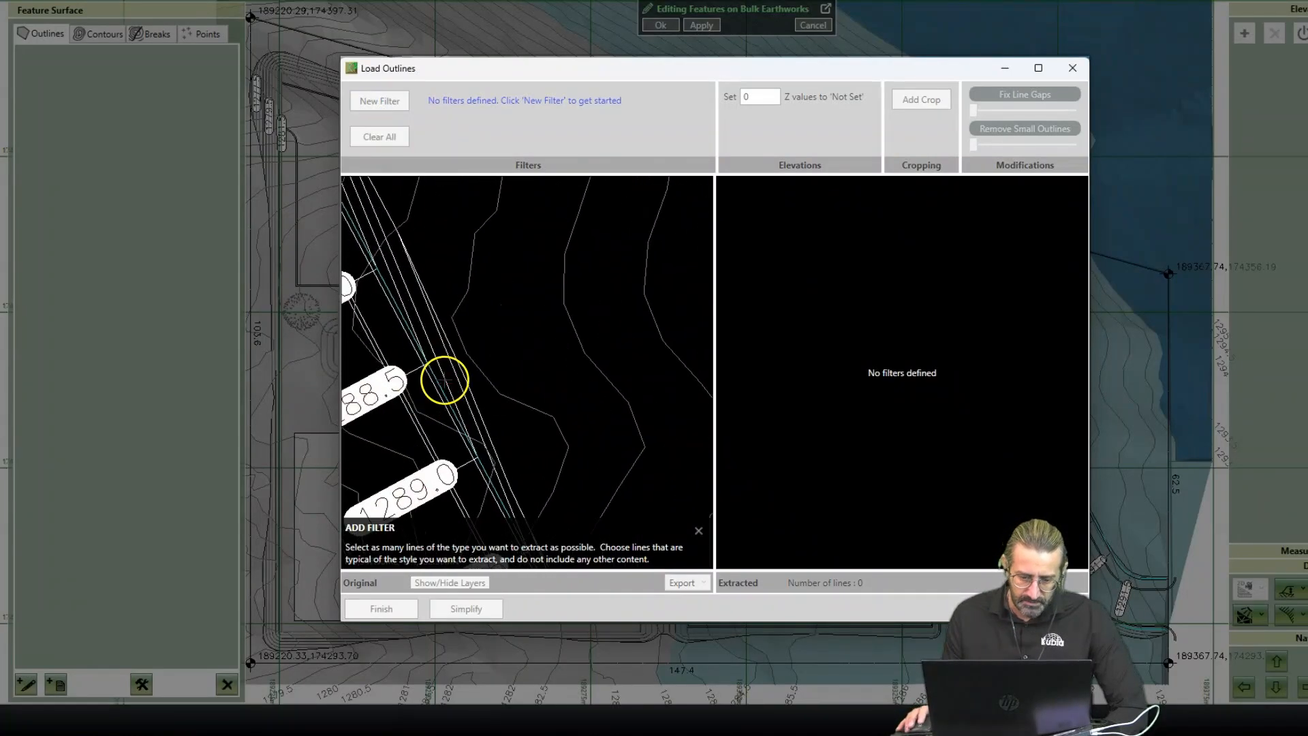
scroll(444, 379, up, 3)
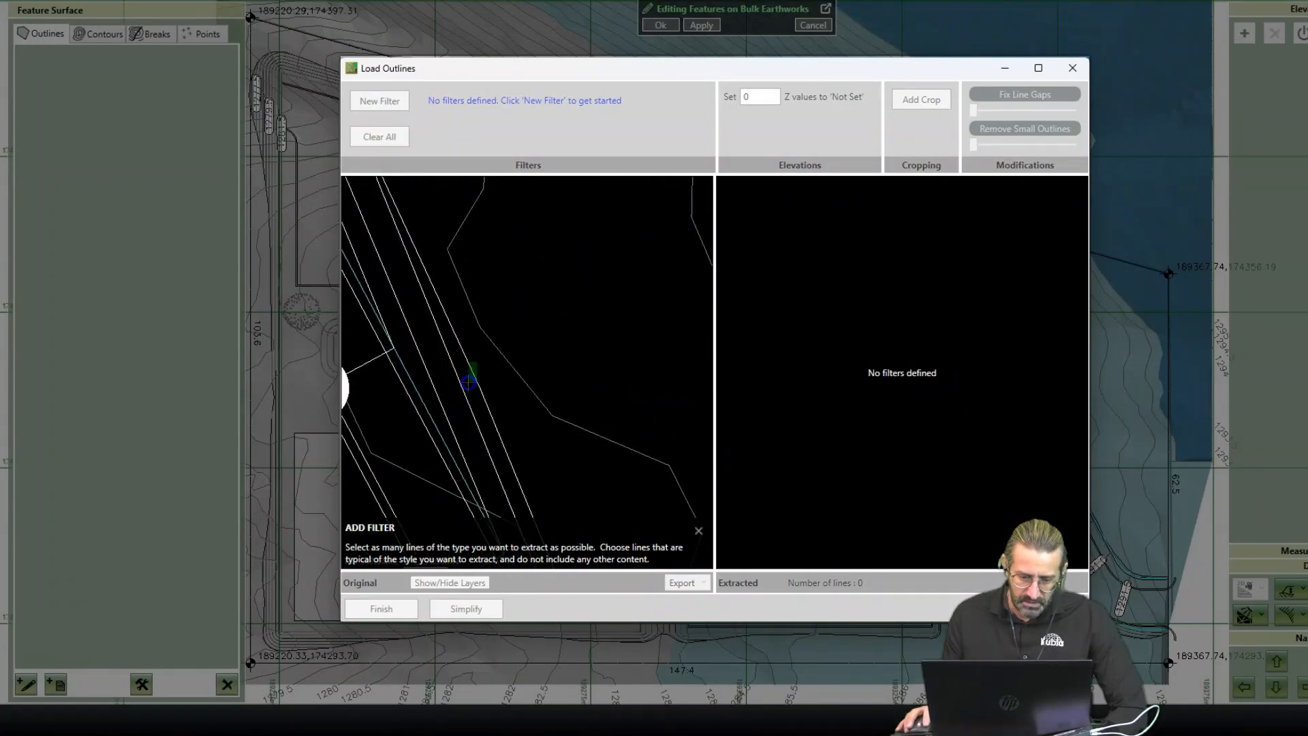
click(469, 382)
scroll(578, 438, down, 10)
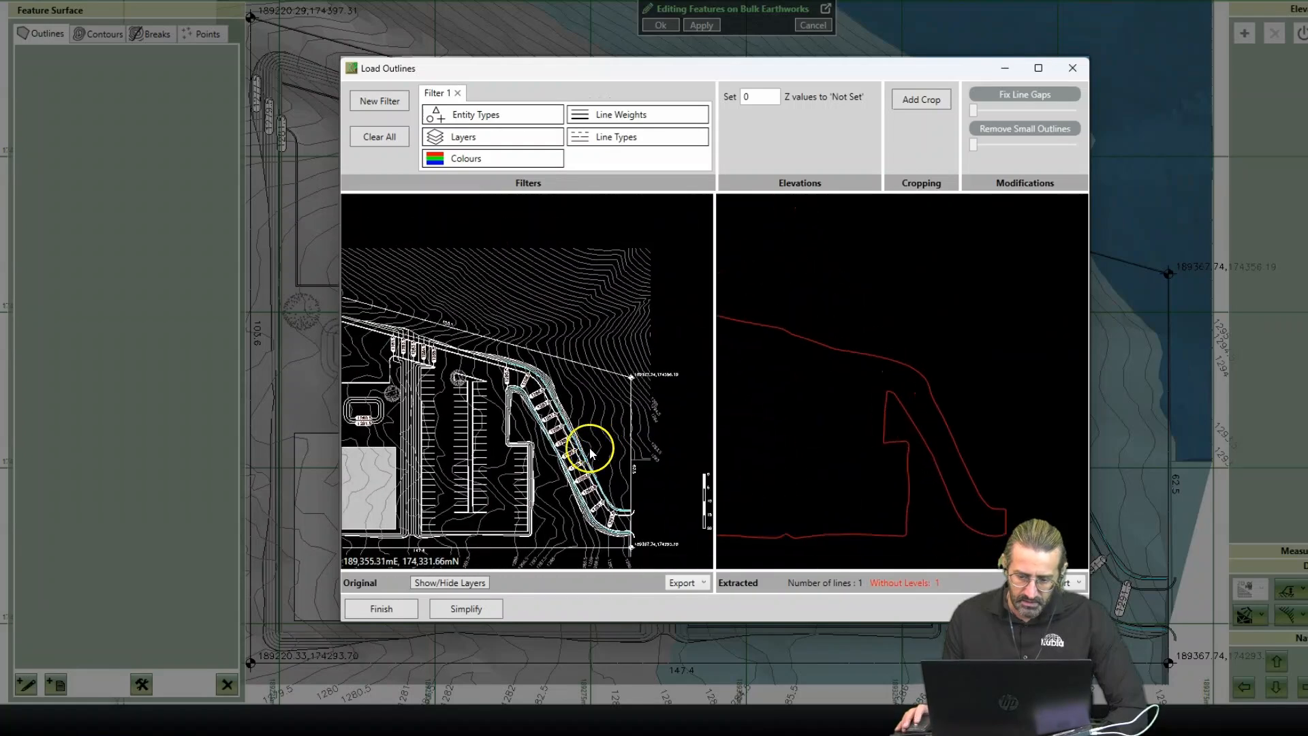
click(393, 609)
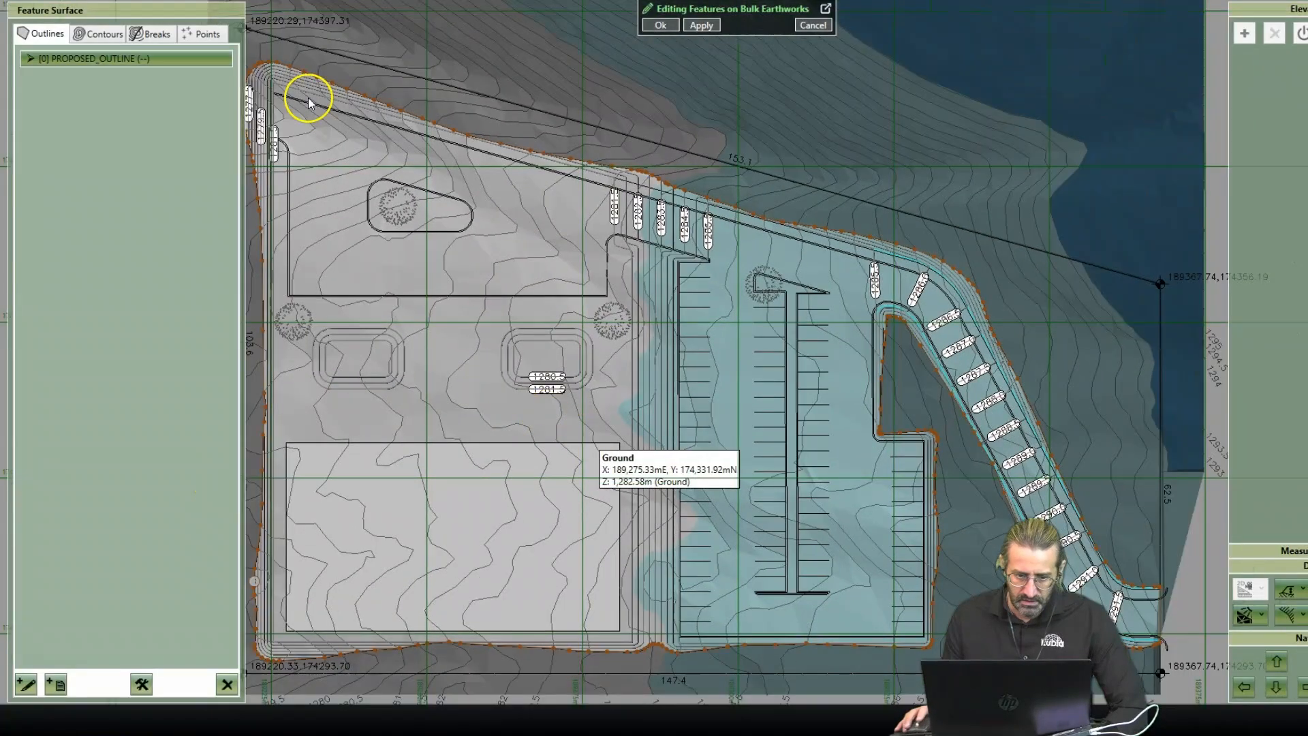
Step: Set the levels of the loaded PROPOSED_OUTLINE to Use Ground Levels and accept the Bulk Earthworks feature edits
click(182, 58)
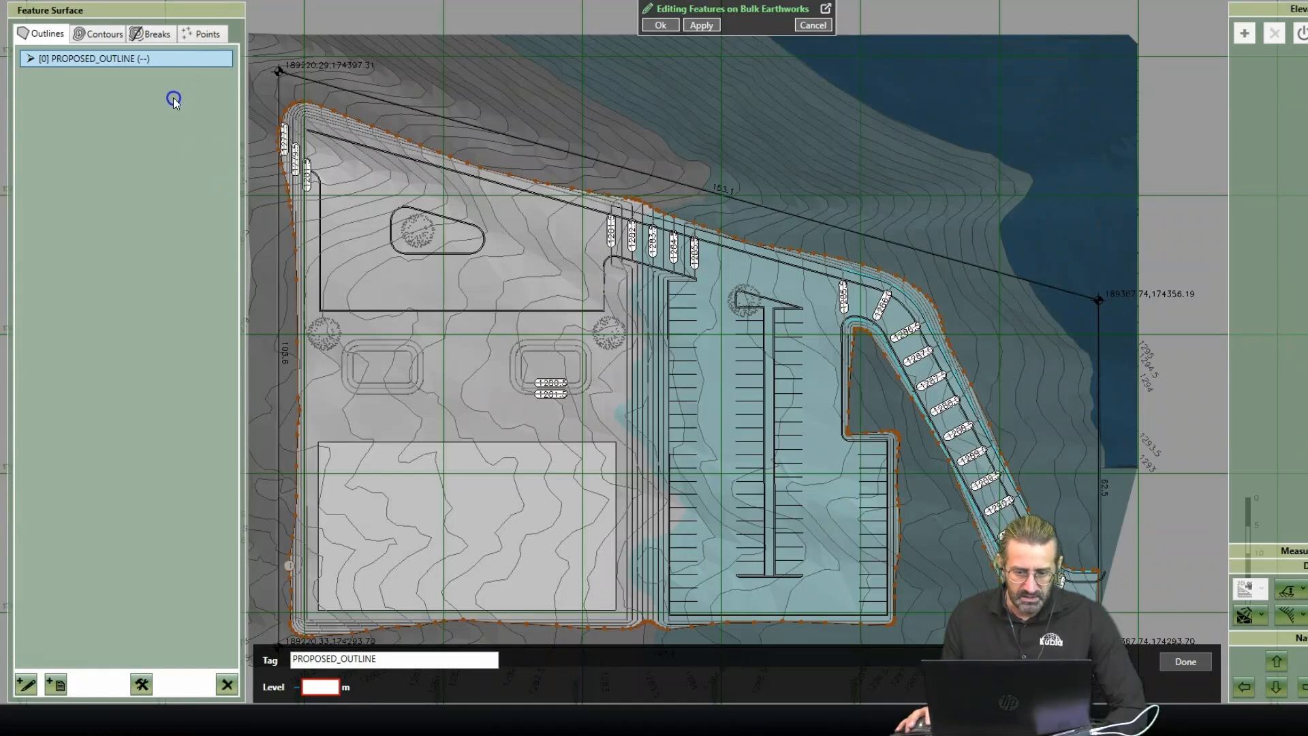
click(152, 102)
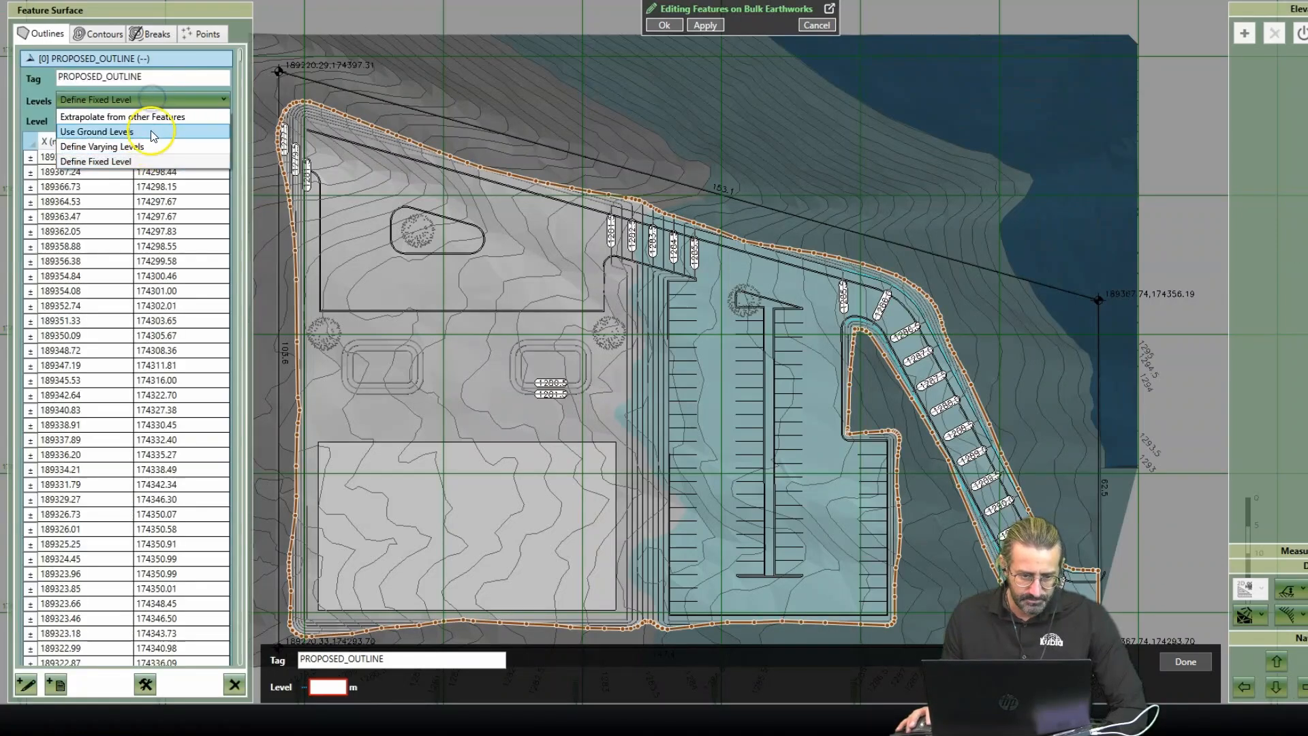
click(154, 132)
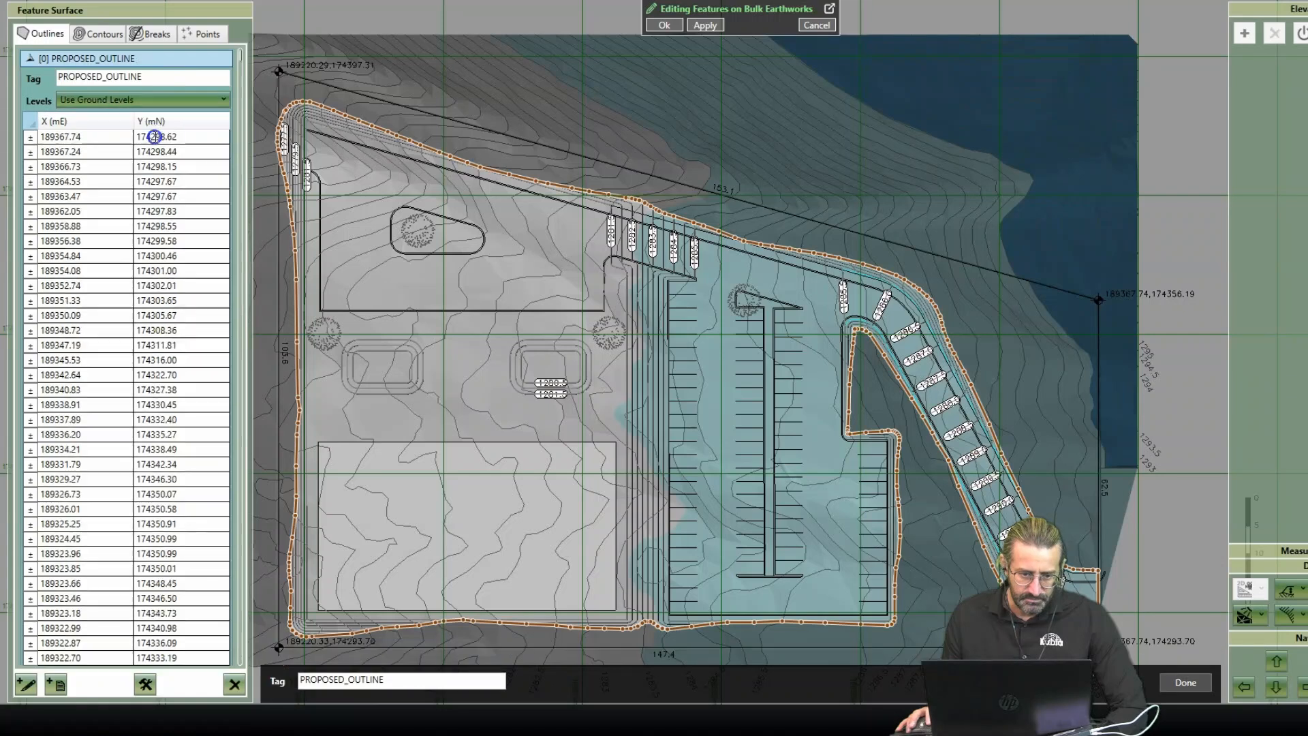
click(659, 25)
click(169, 483)
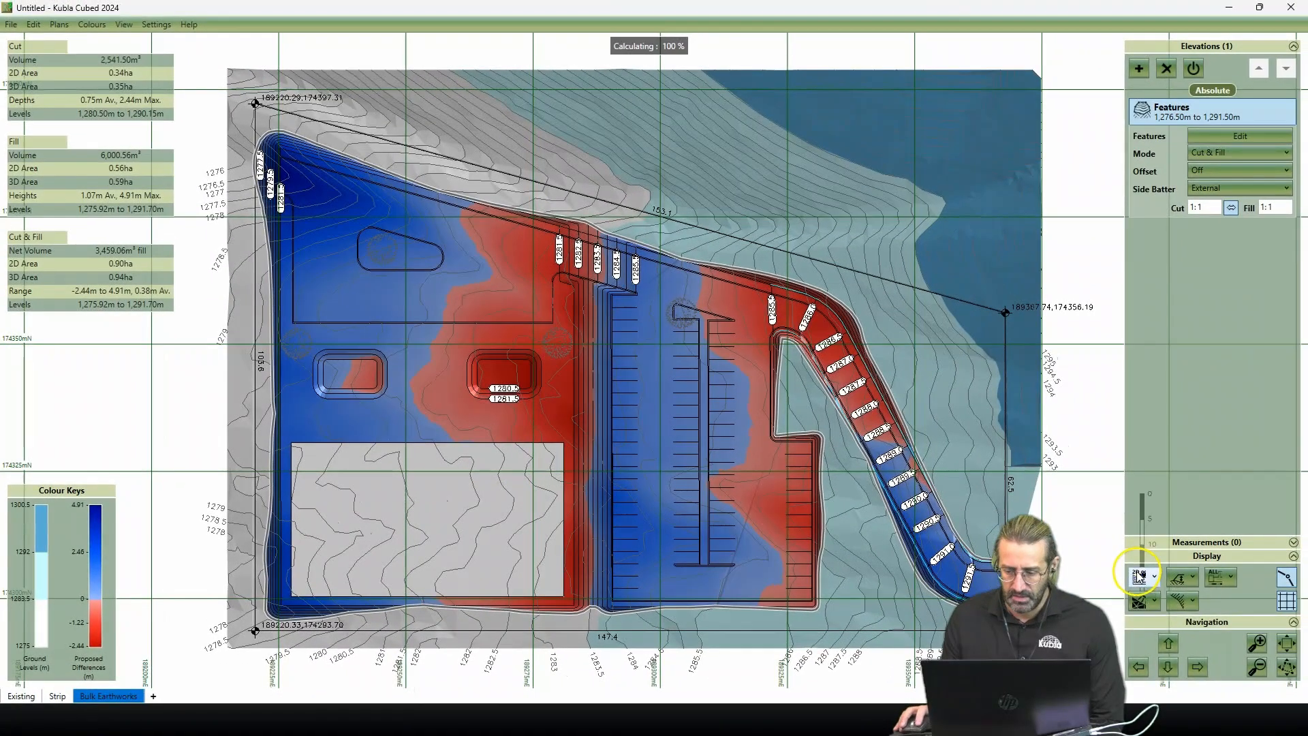
Step: Inspect the Bulk Earthworks surface in 3D, return to the plan view and examine the edges of the access ramp
click(1142, 576)
click(1164, 630)
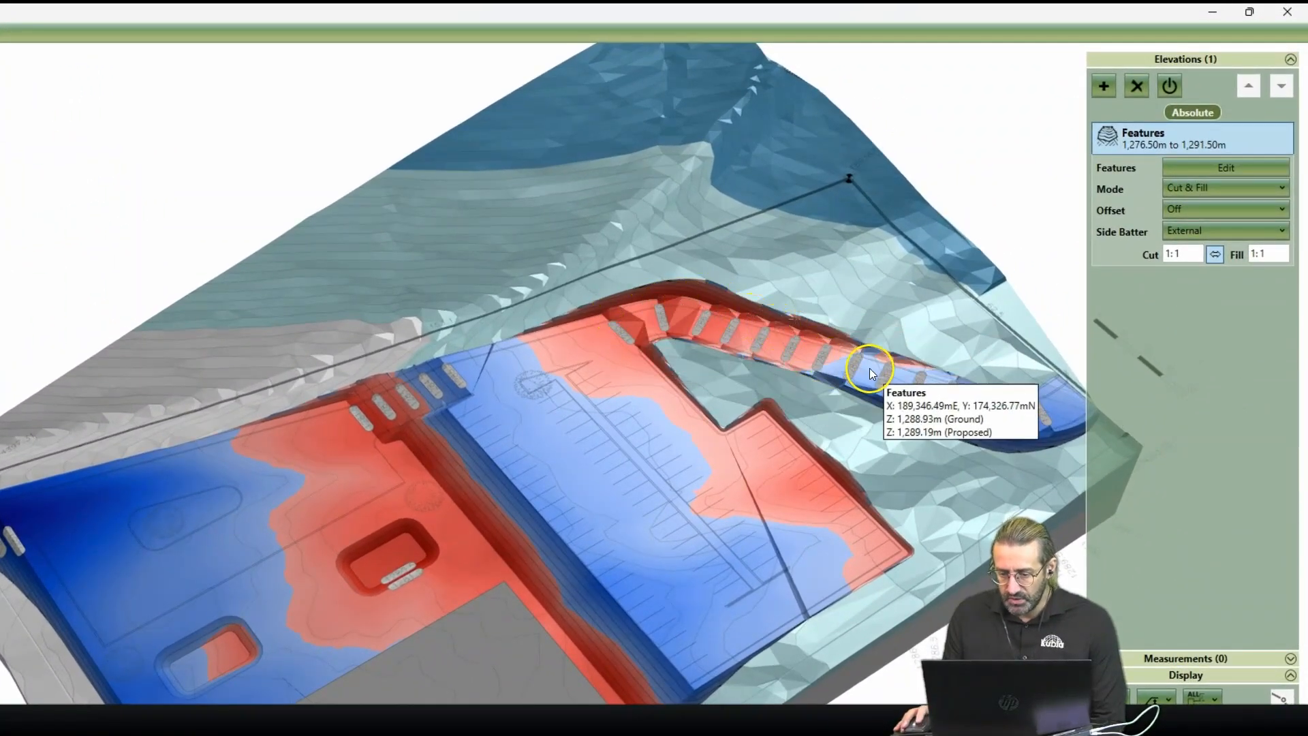
drag(876, 357, 751, 351)
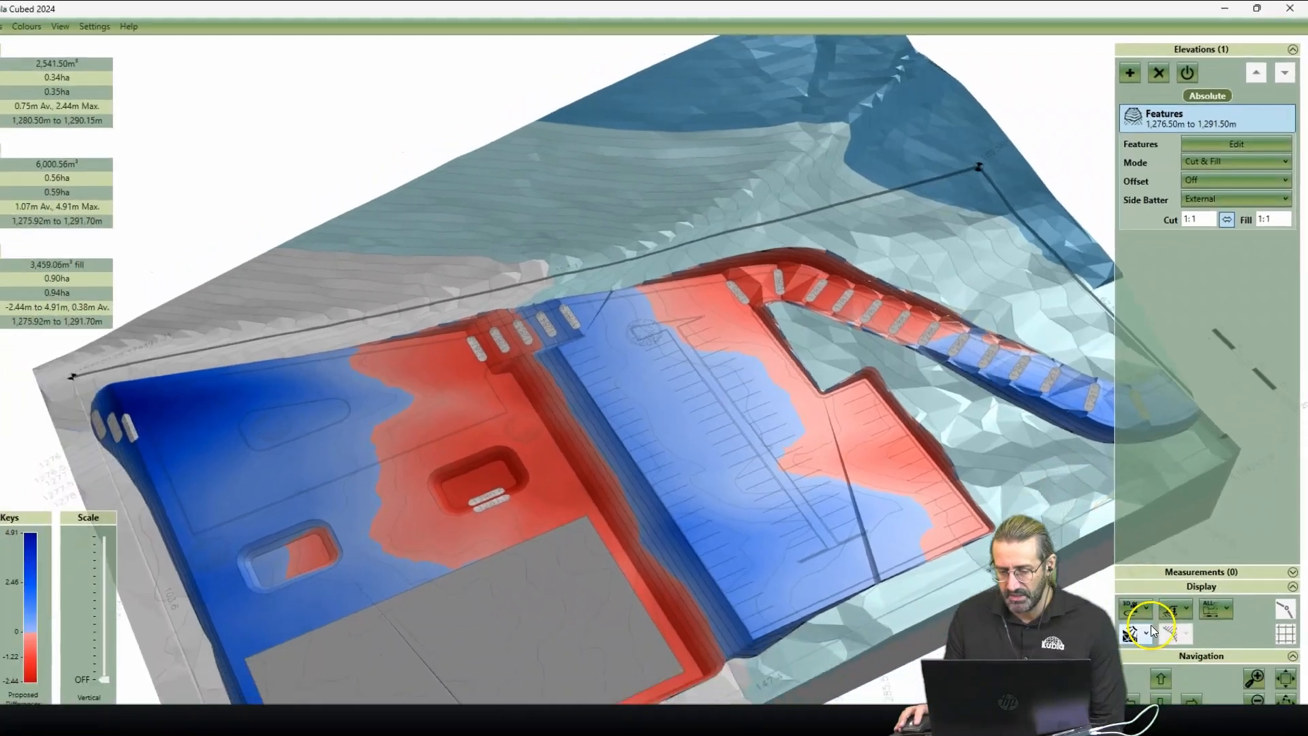
click(1143, 581)
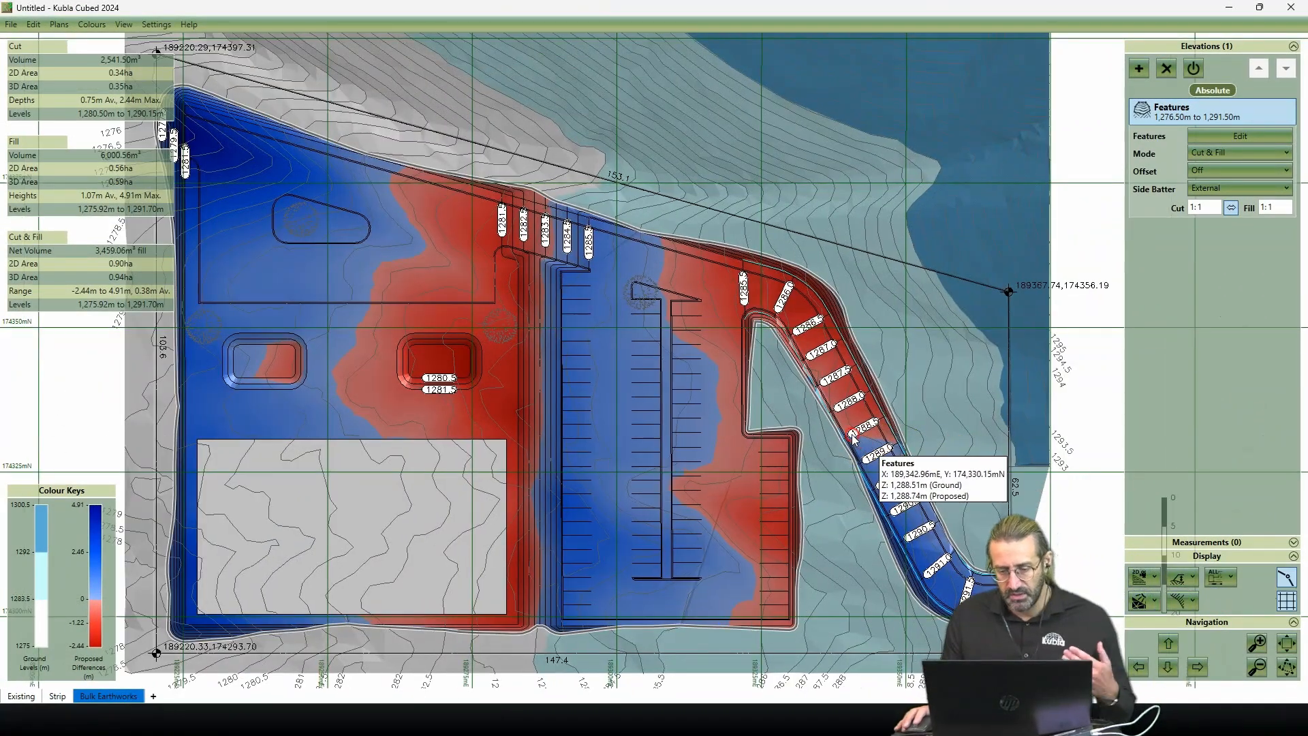
scroll(841, 430, up, 3)
scroll(864, 419, up, 4)
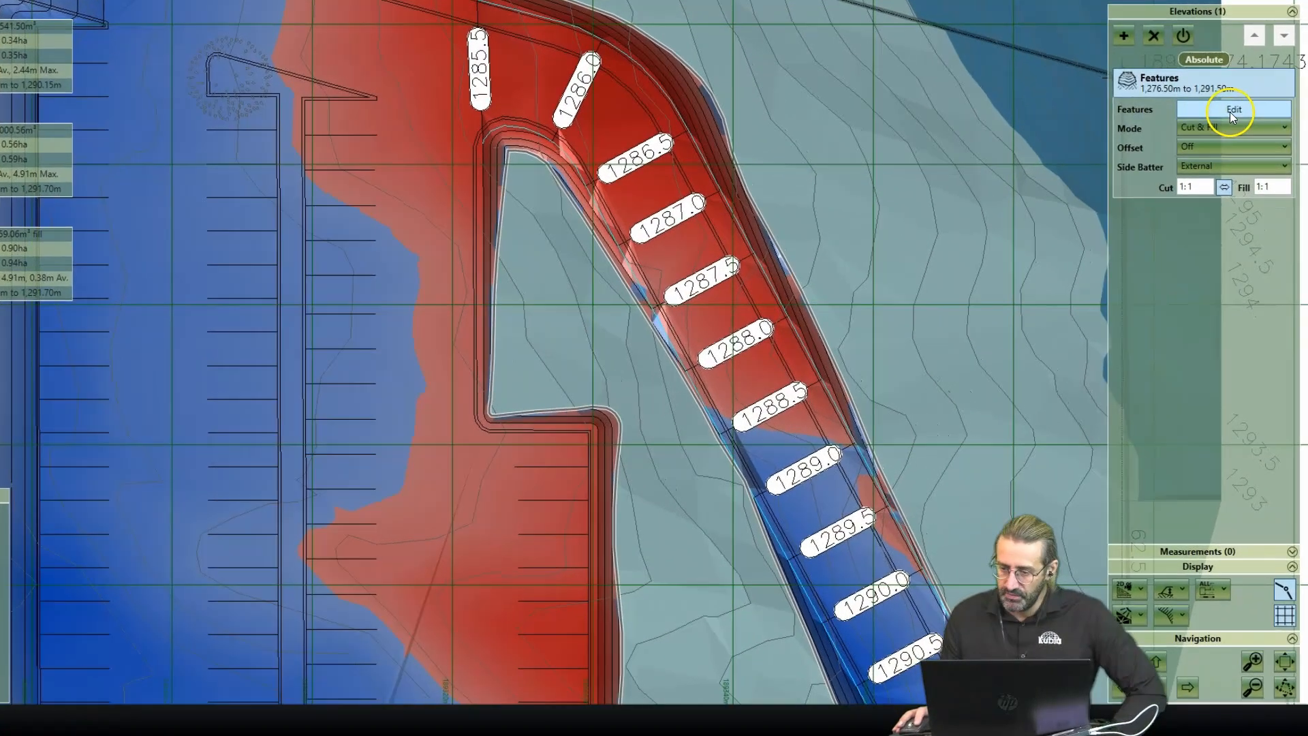
Step: Reopen the Bulk Earthworks features for editing and show the feature surface's breaks
click(1238, 131)
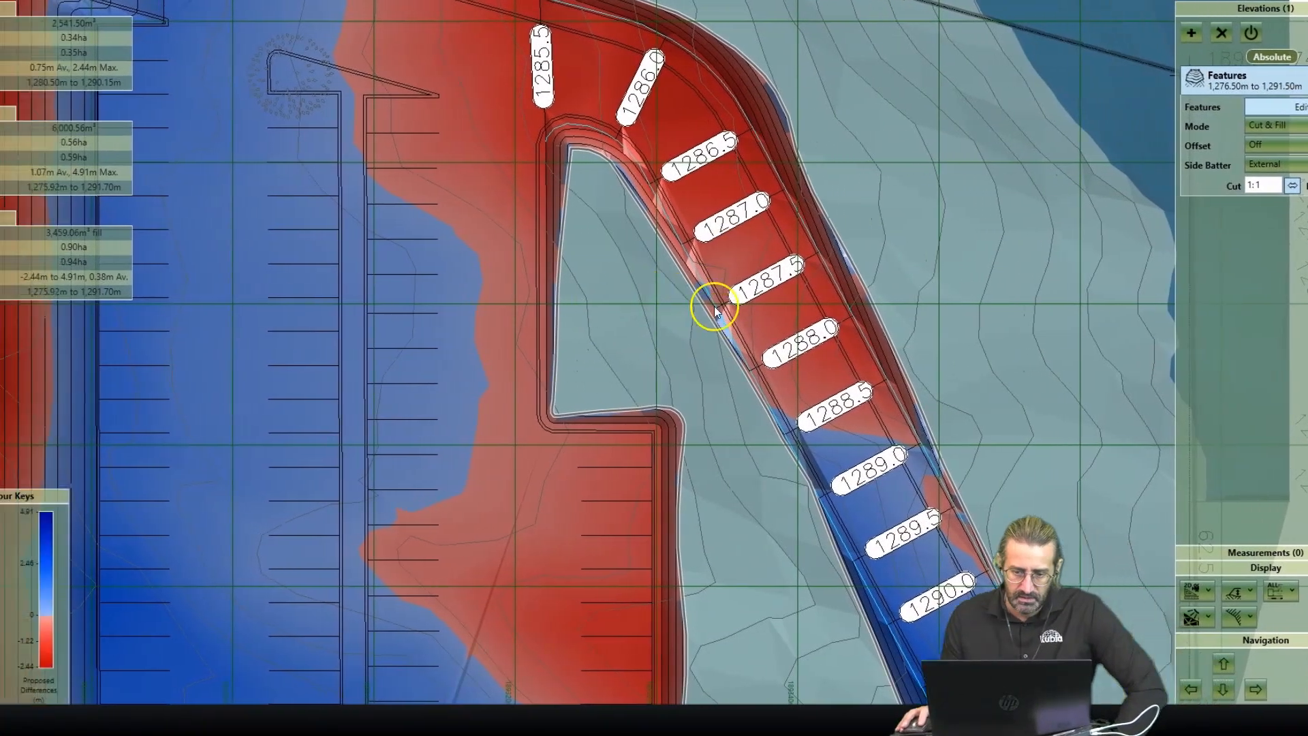
click(652, 320)
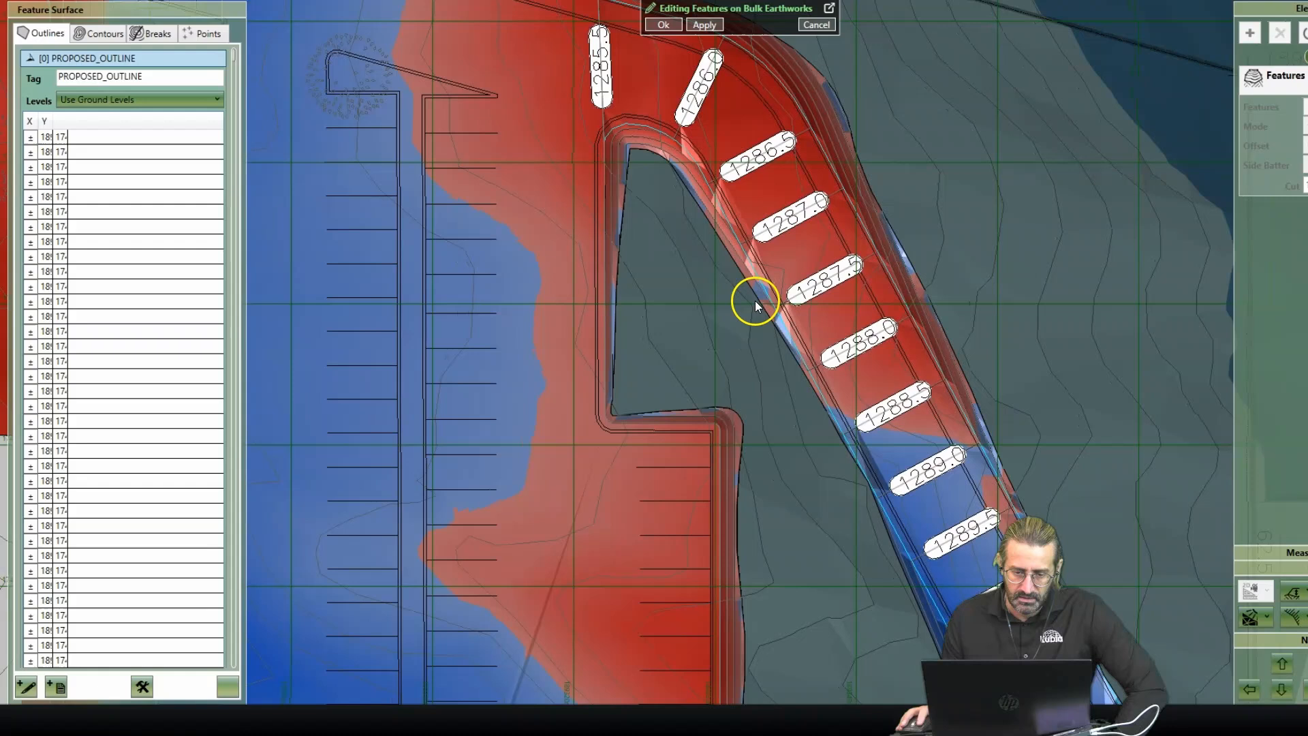
click(158, 33)
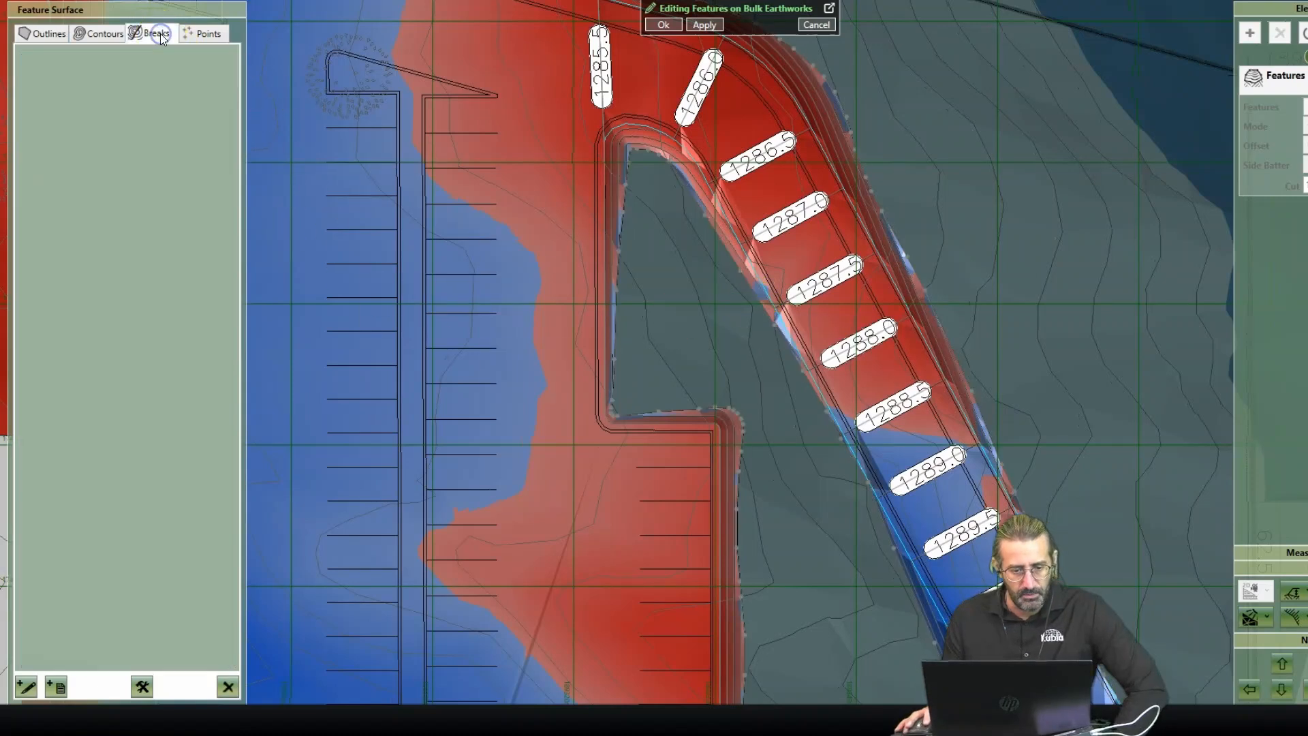
Step: Draw three break points along the ramp's inner bend, starting below the 1285.5 label, with their levels left blank
click(26, 693)
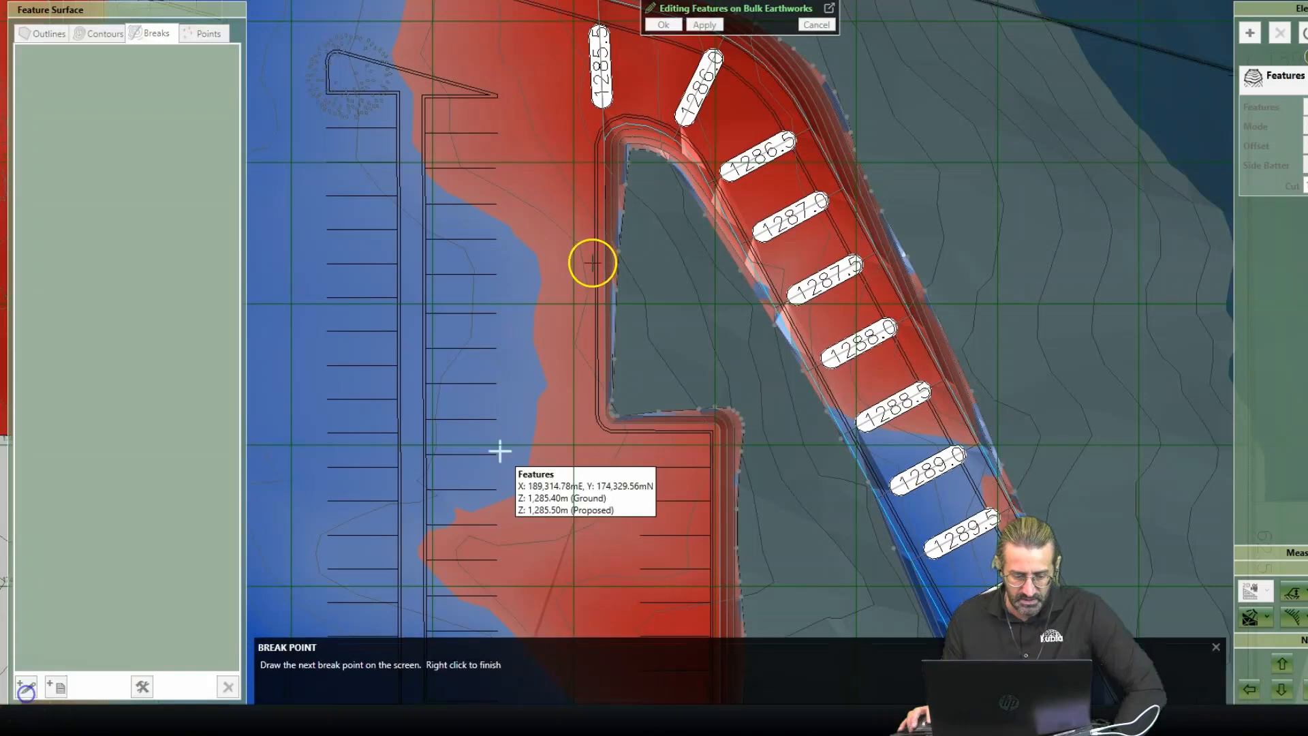
click(605, 137)
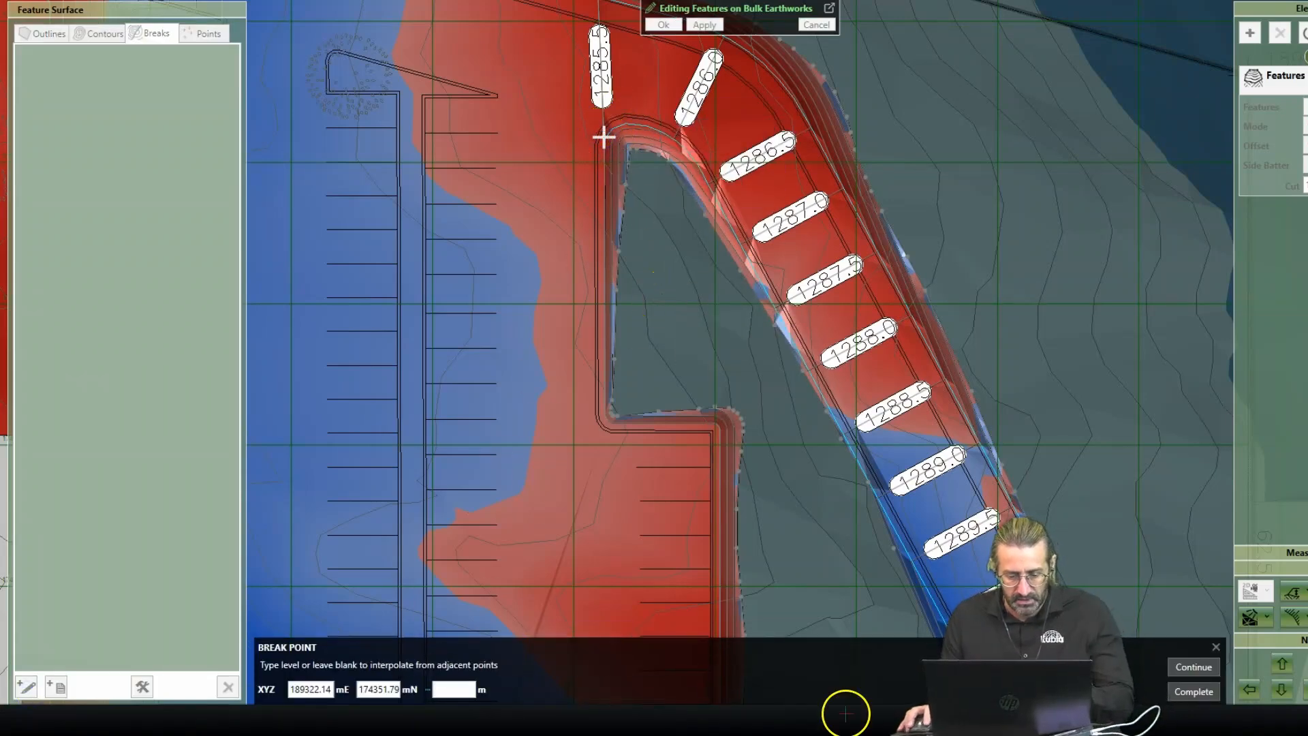
click(1198, 670)
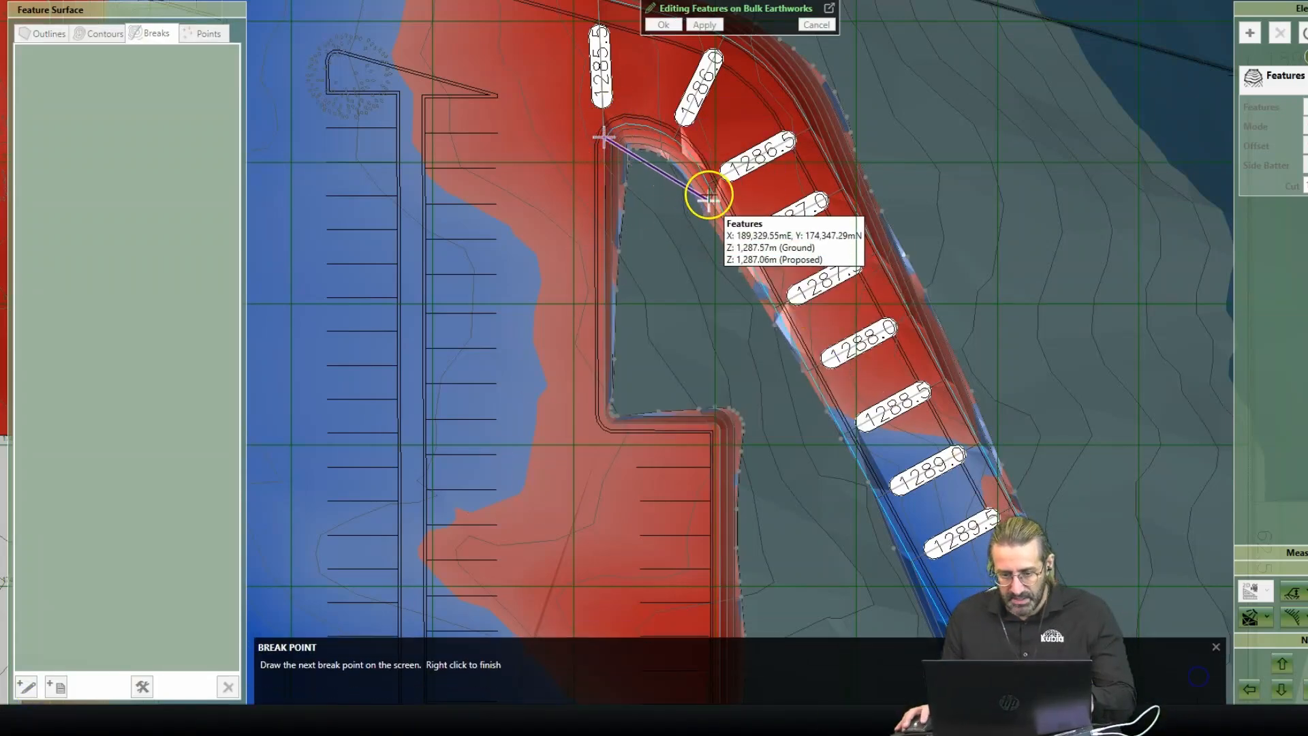
click(621, 123)
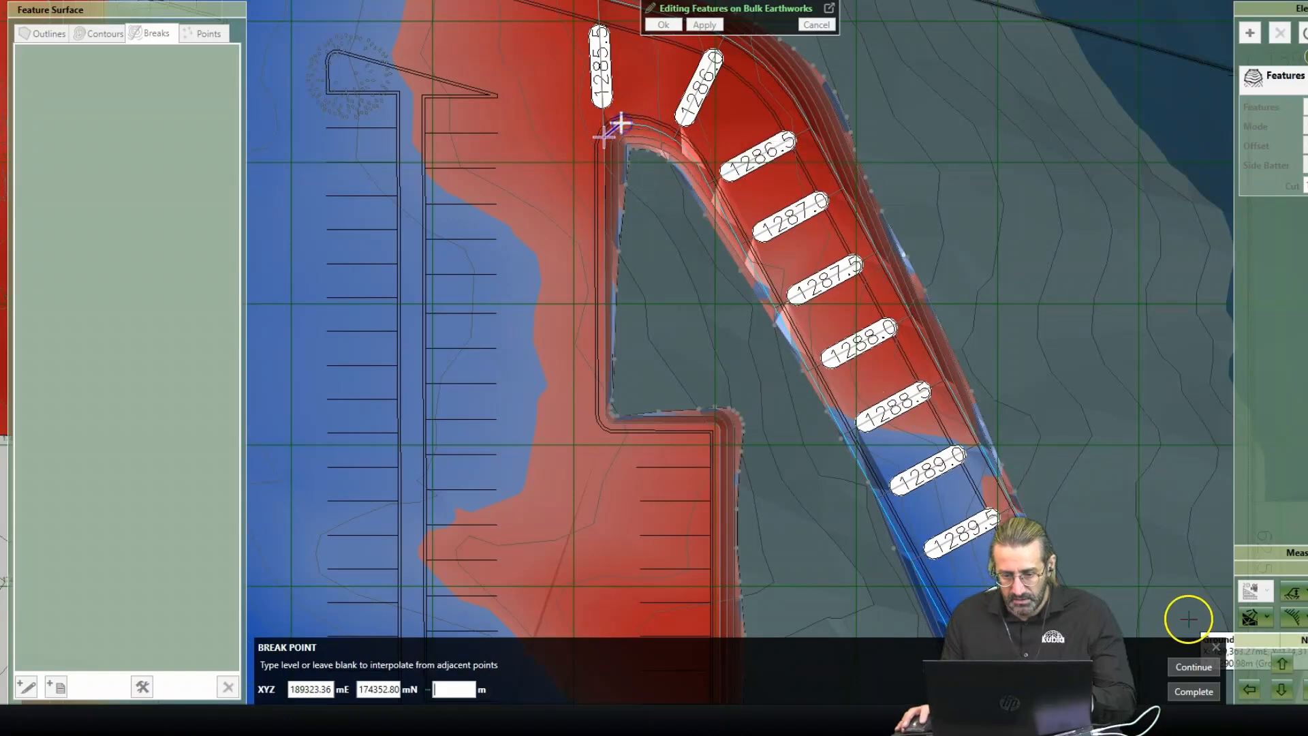
click(1205, 665)
click(670, 134)
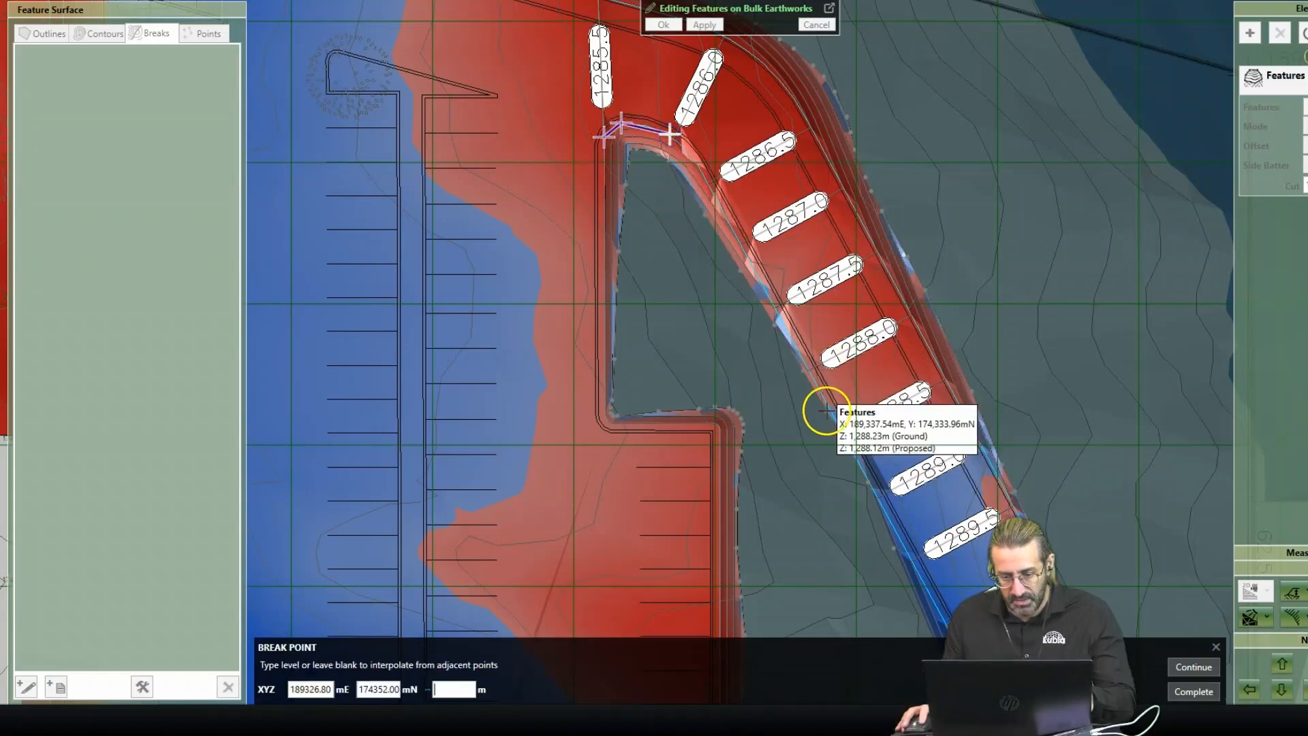
click(1194, 672)
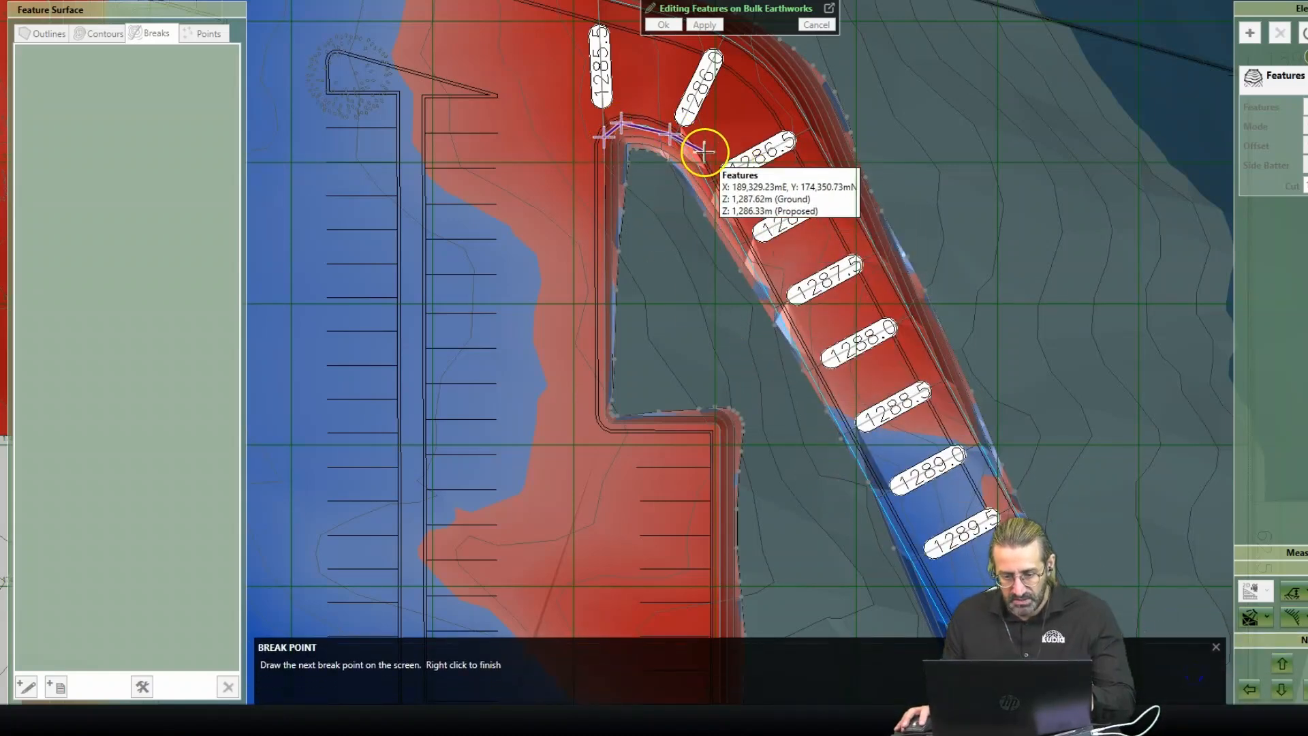
Step: Remove the last break point, finish the hand-drawn break and delete it from the feature surface
key(BackSpace)
right_click(888, 335)
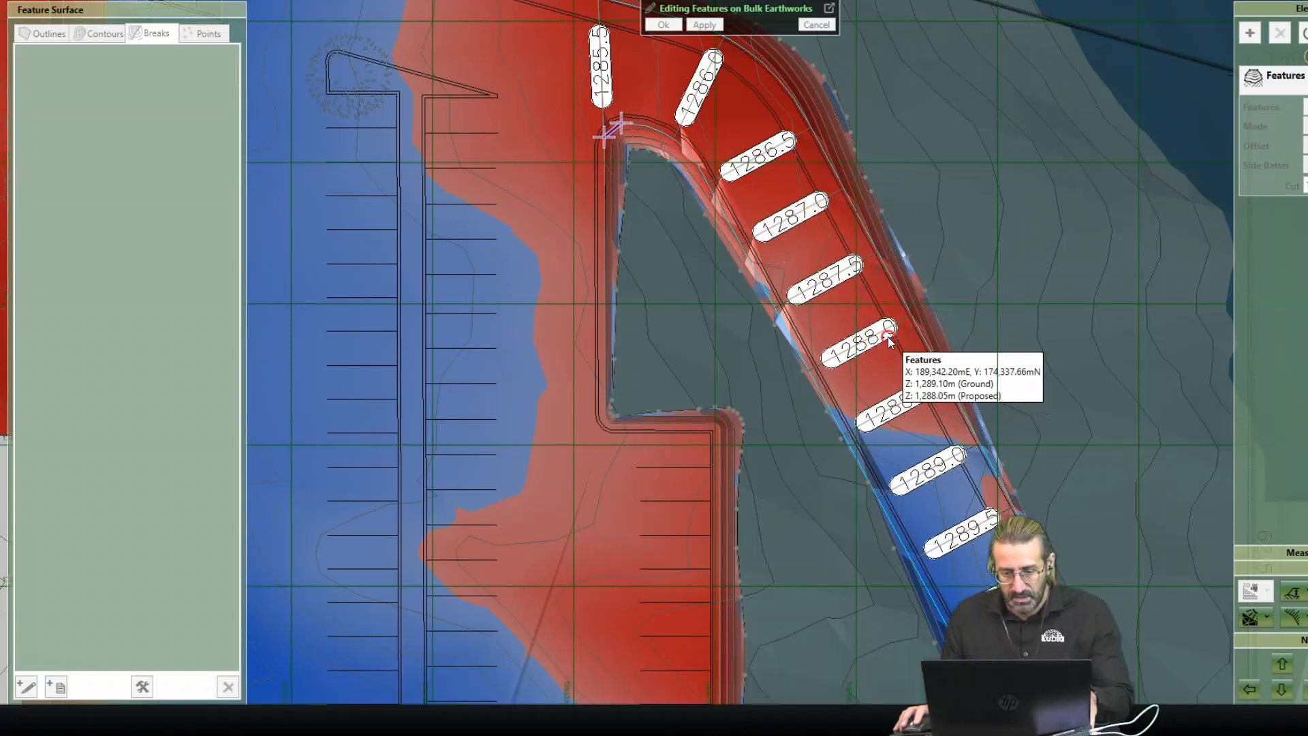
click(1191, 671)
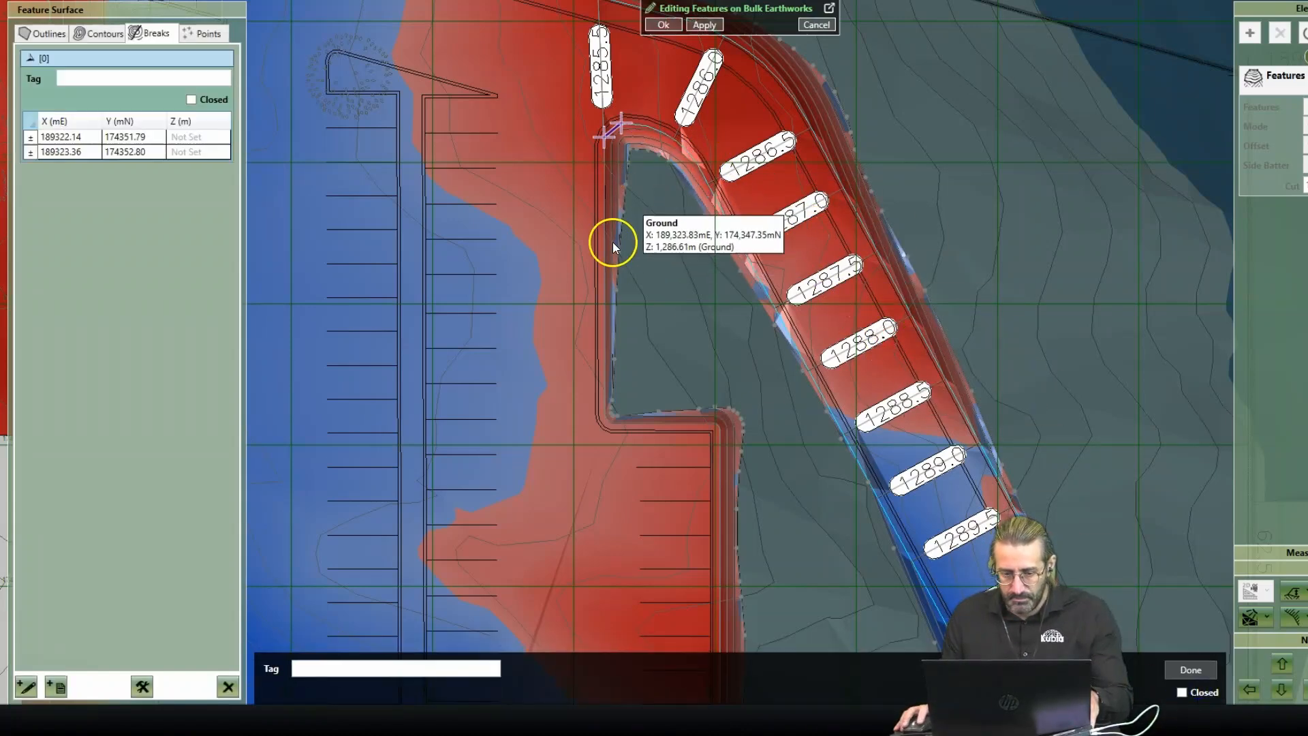
click(227, 687)
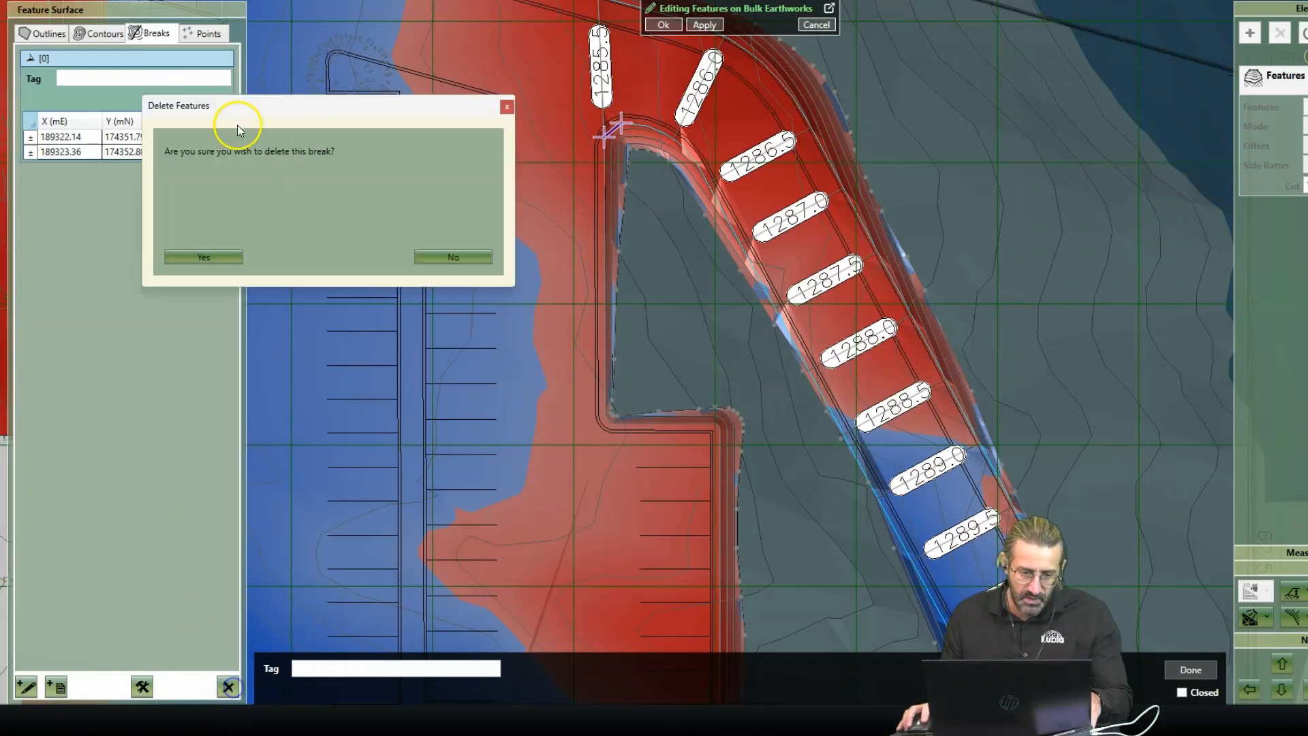
click(216, 255)
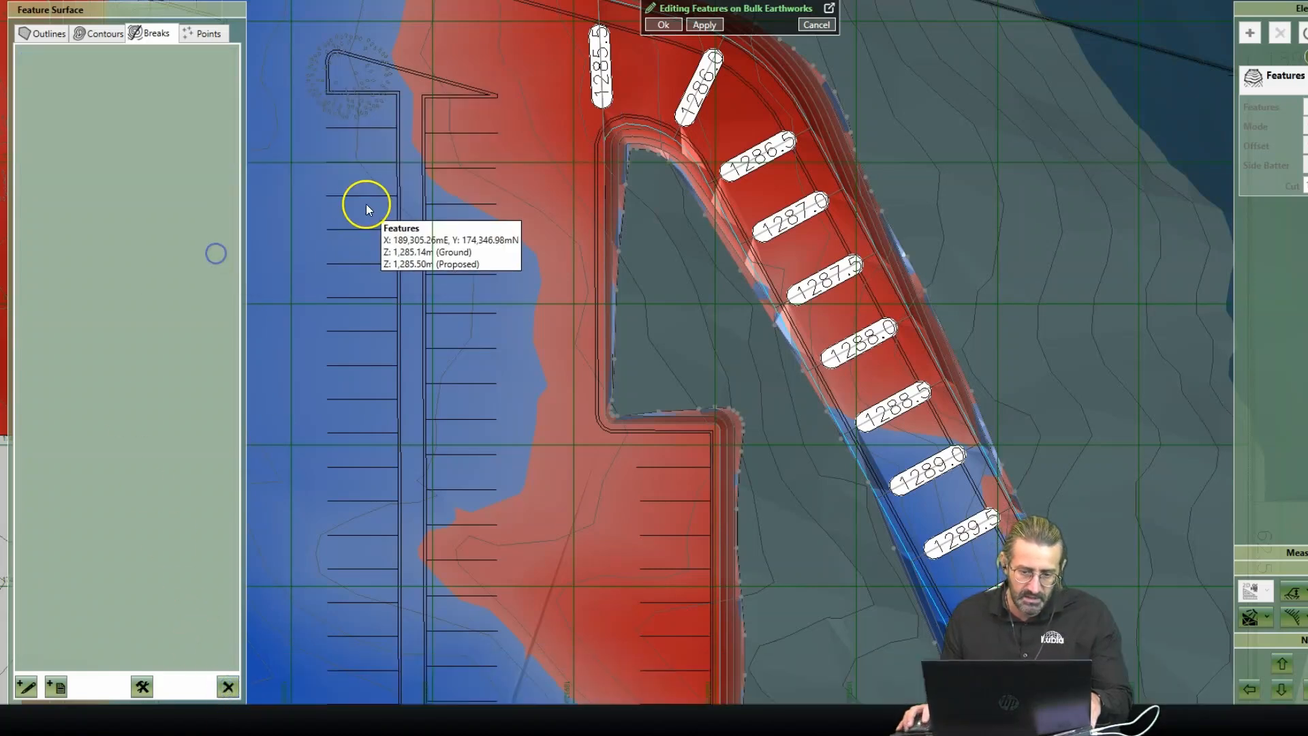
Step: Start loading breaks from the CAD plan Building Site Example Metric Units and locate the ramp in it
click(58, 688)
click(161, 582)
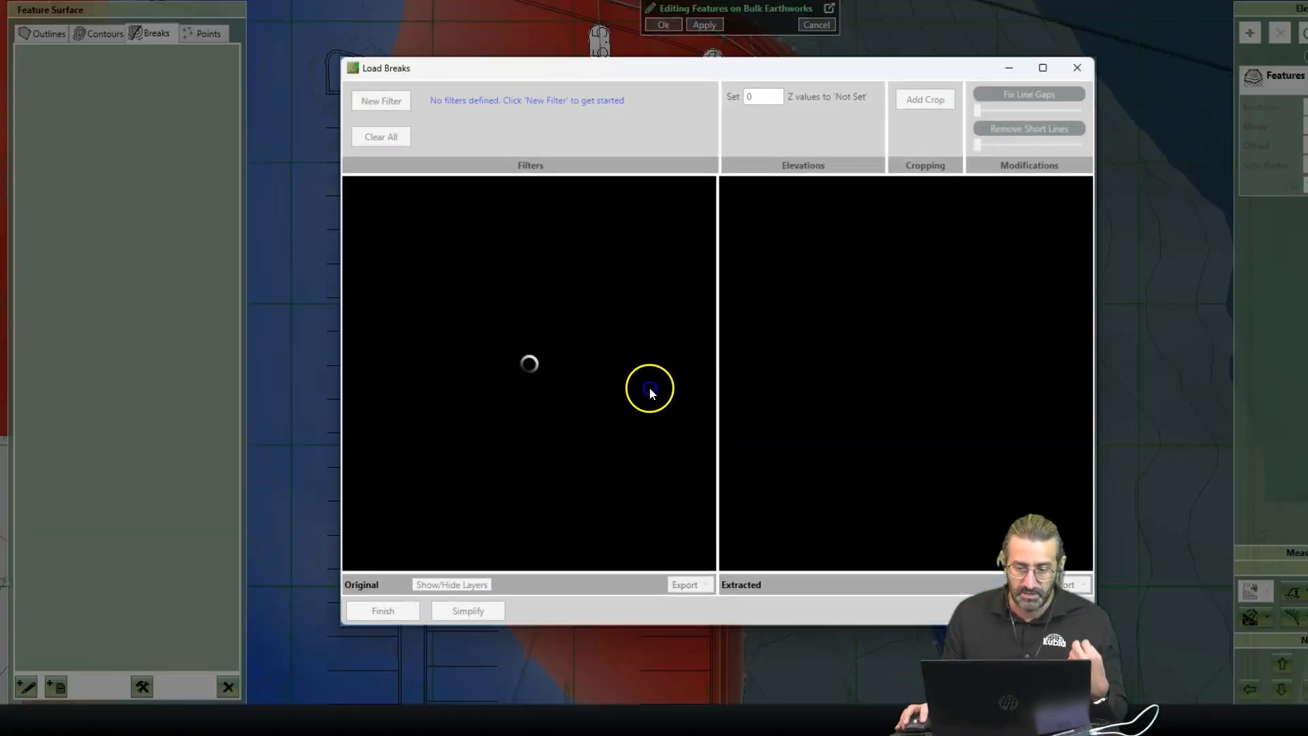
scroll(526, 357, up, 10)
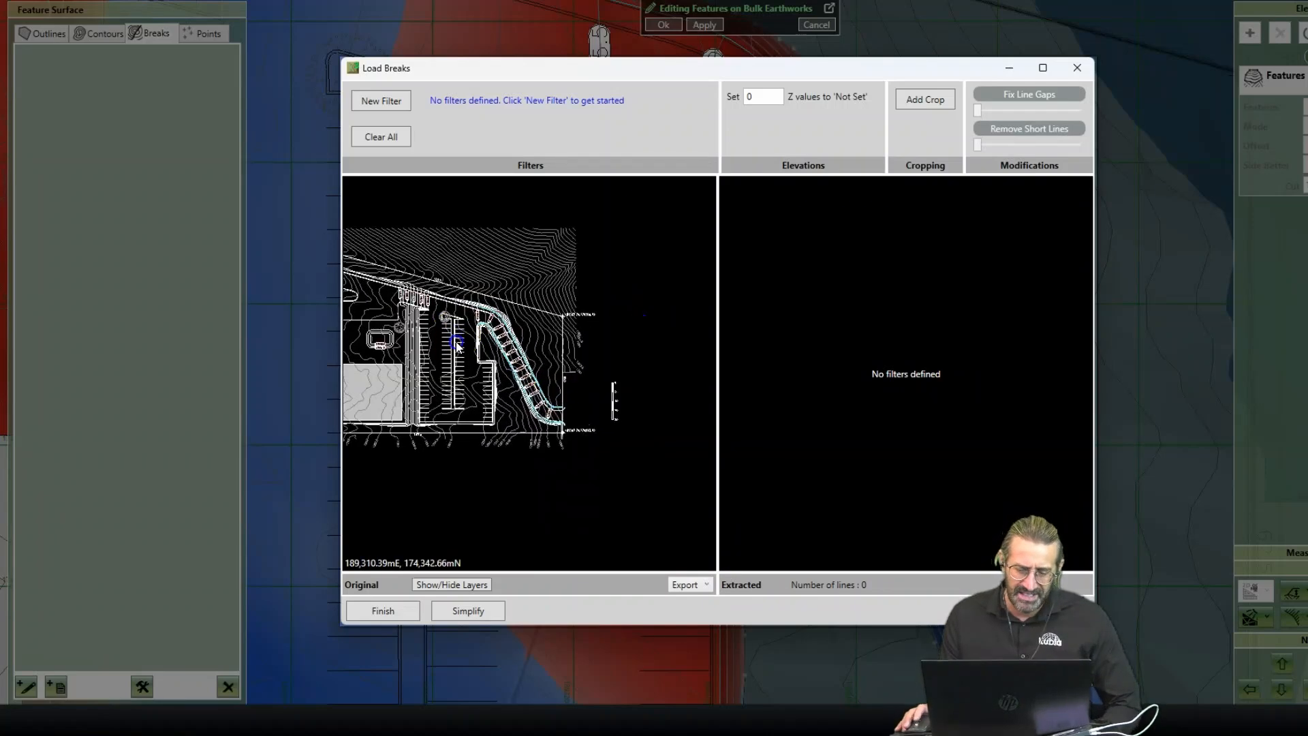
scroll(526, 357, up, 5)
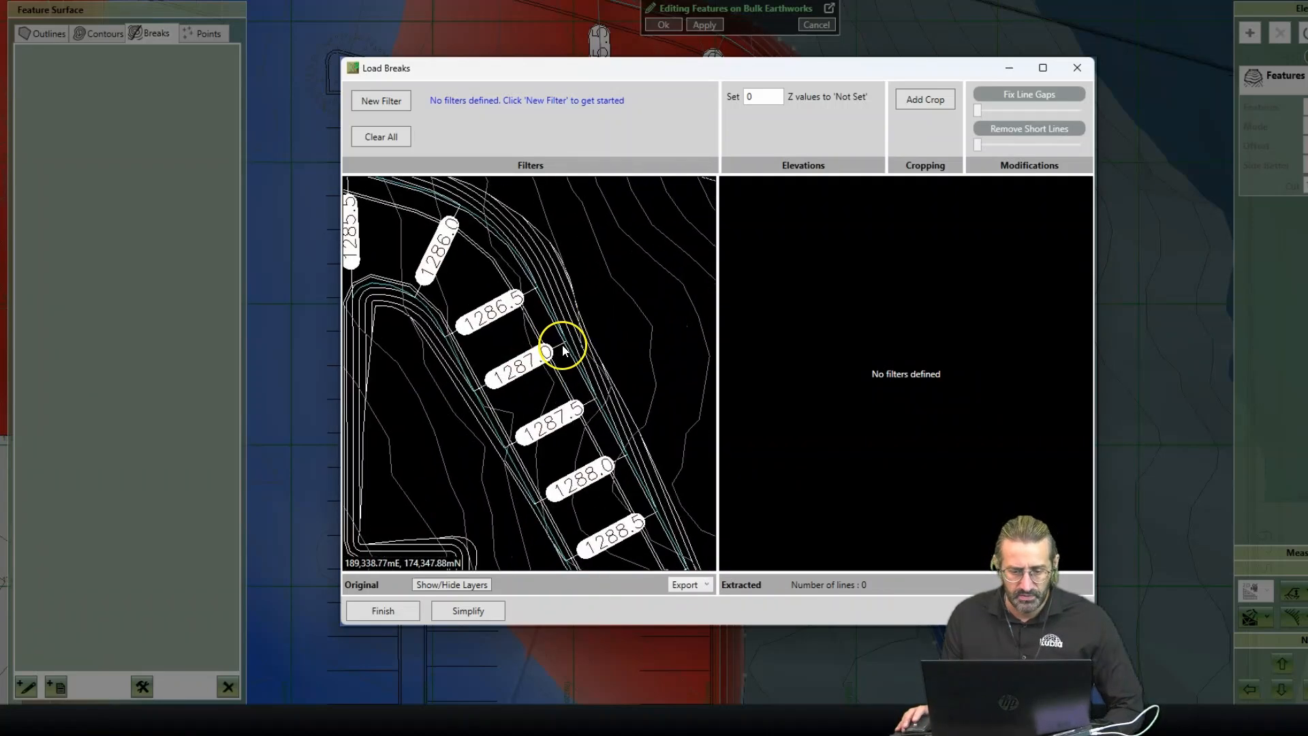
Step: Add a filter from the cyan line along the ramp's inner bend and check the extracted lines around the ramp
click(376, 105)
scroll(438, 266, up, 1)
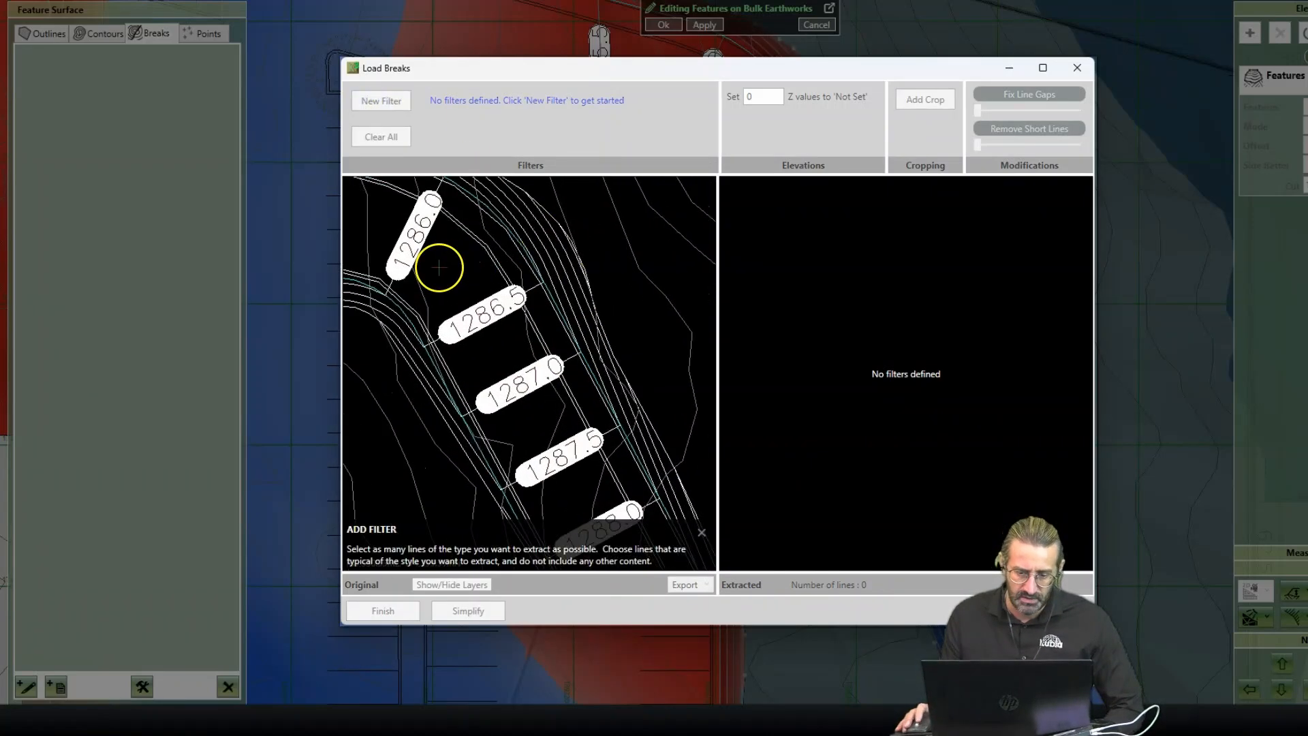
middle_drag(438, 266, 598, 383)
scroll(377, 386, up, 8)
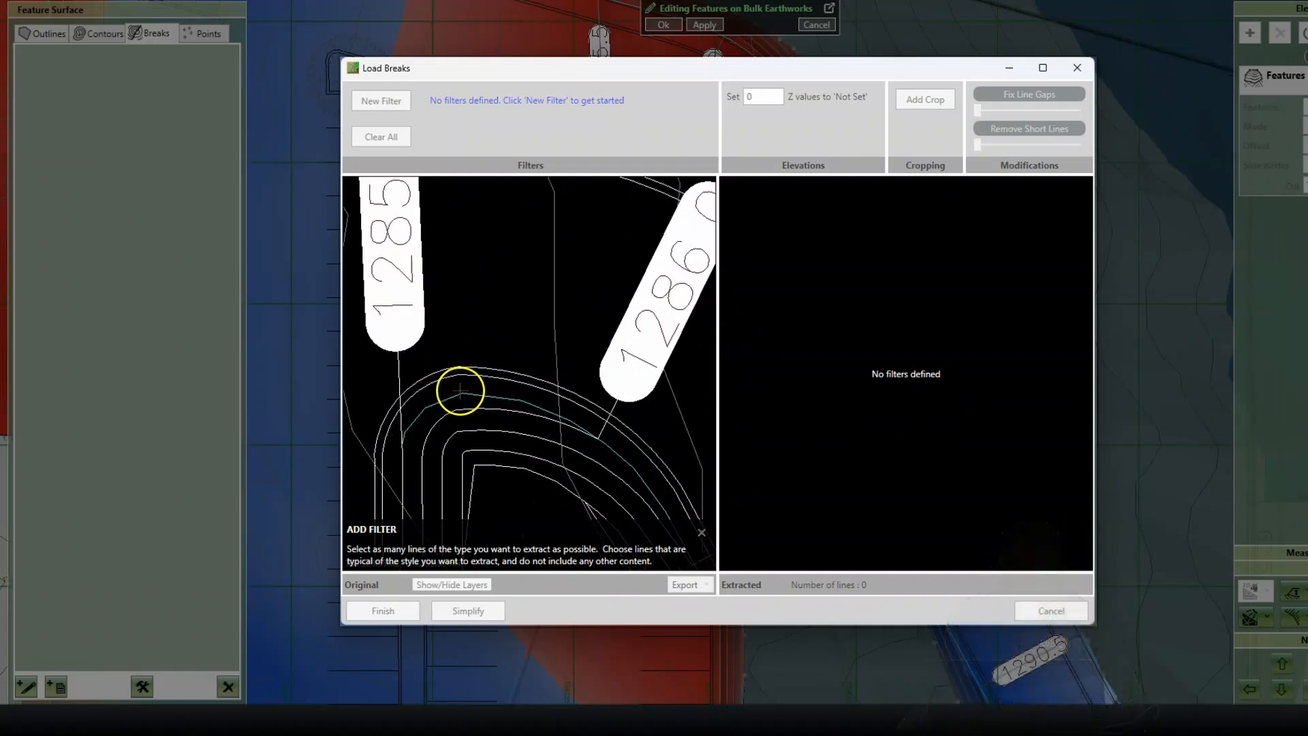
scroll(512, 348, up, 3)
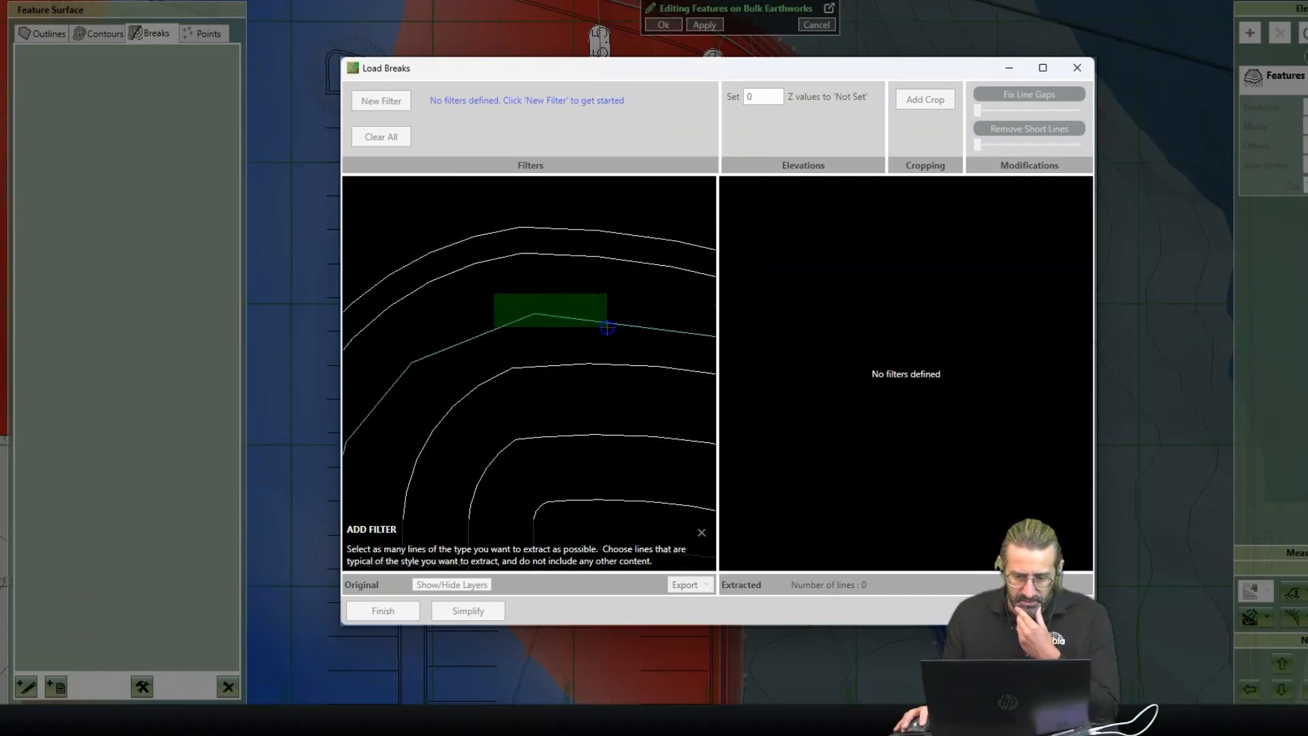
drag(614, 336, 614, 336)
scroll(570, 384, up, 4)
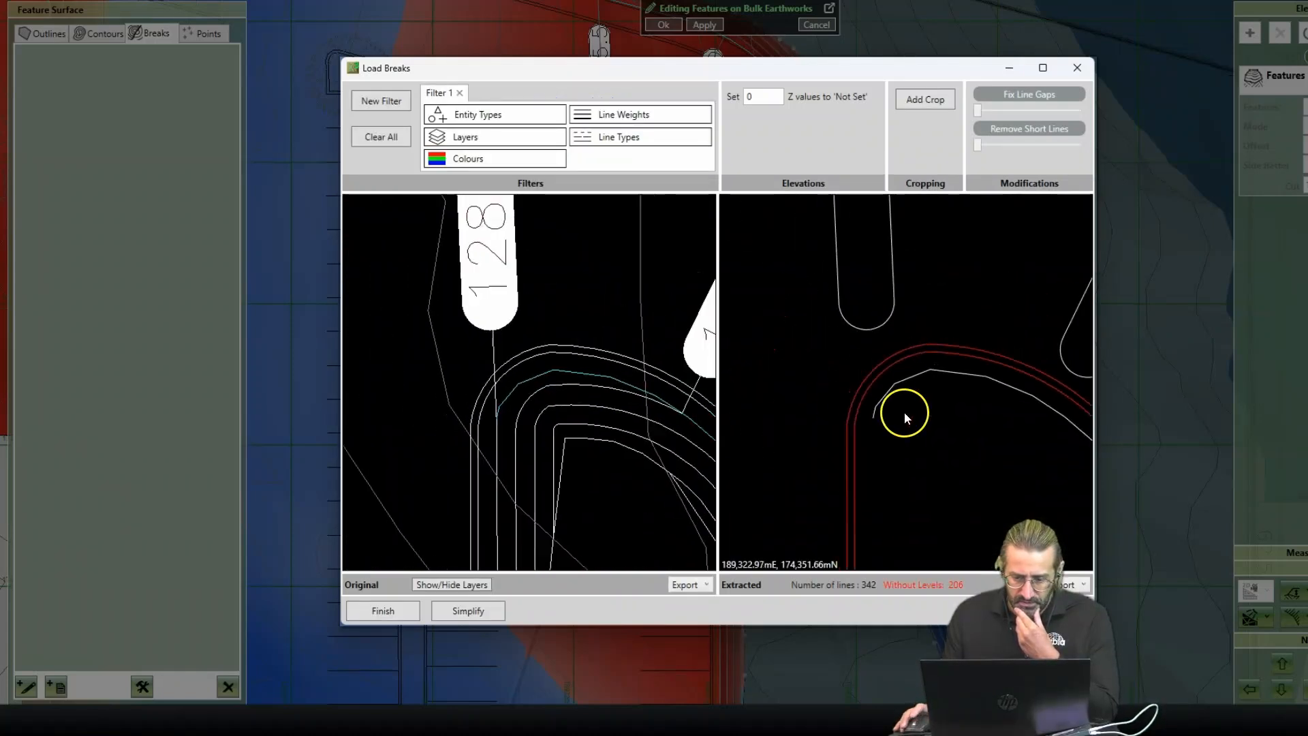
scroll(941, 422, up, 3)
scroll(954, 429, down, 5)
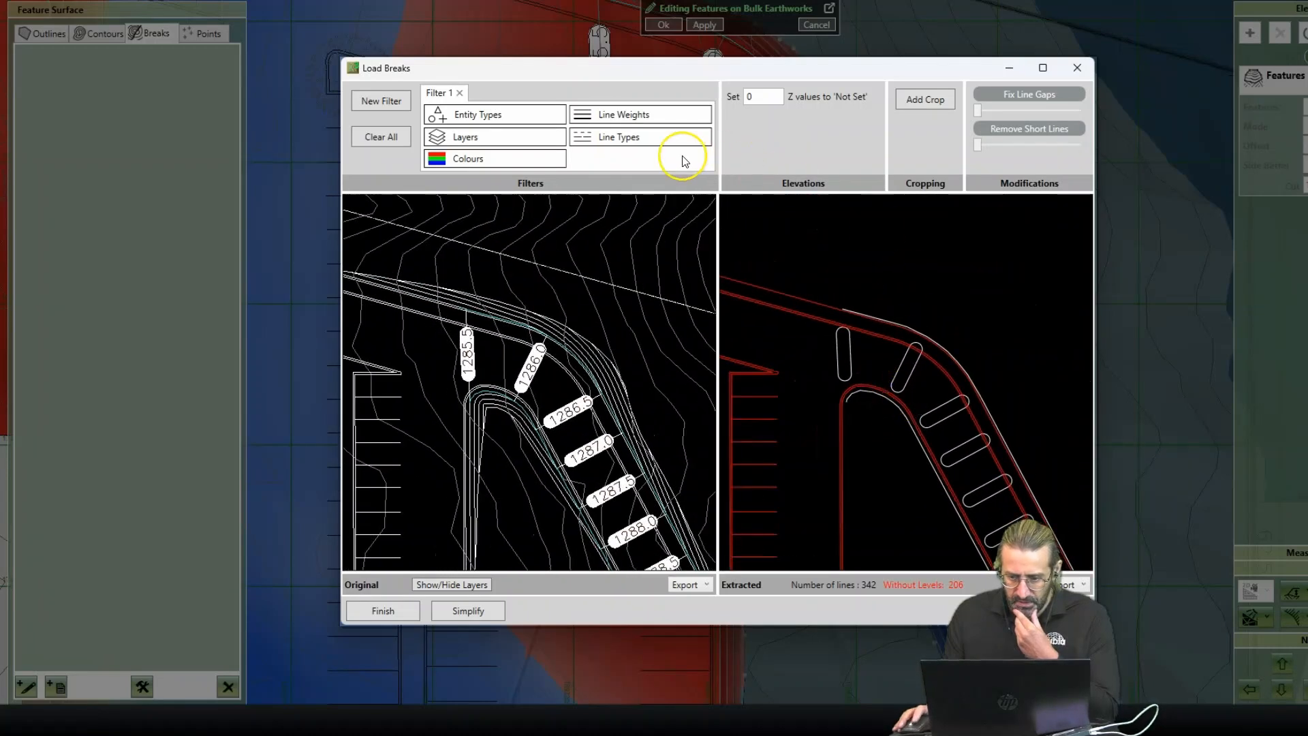
Step: Exclude layer 0 from Filter 1, keeping only PROPOSED_BREAK_LINES, and load the ramp's two edge lines as breaks
scroll(946, 438, down, 6)
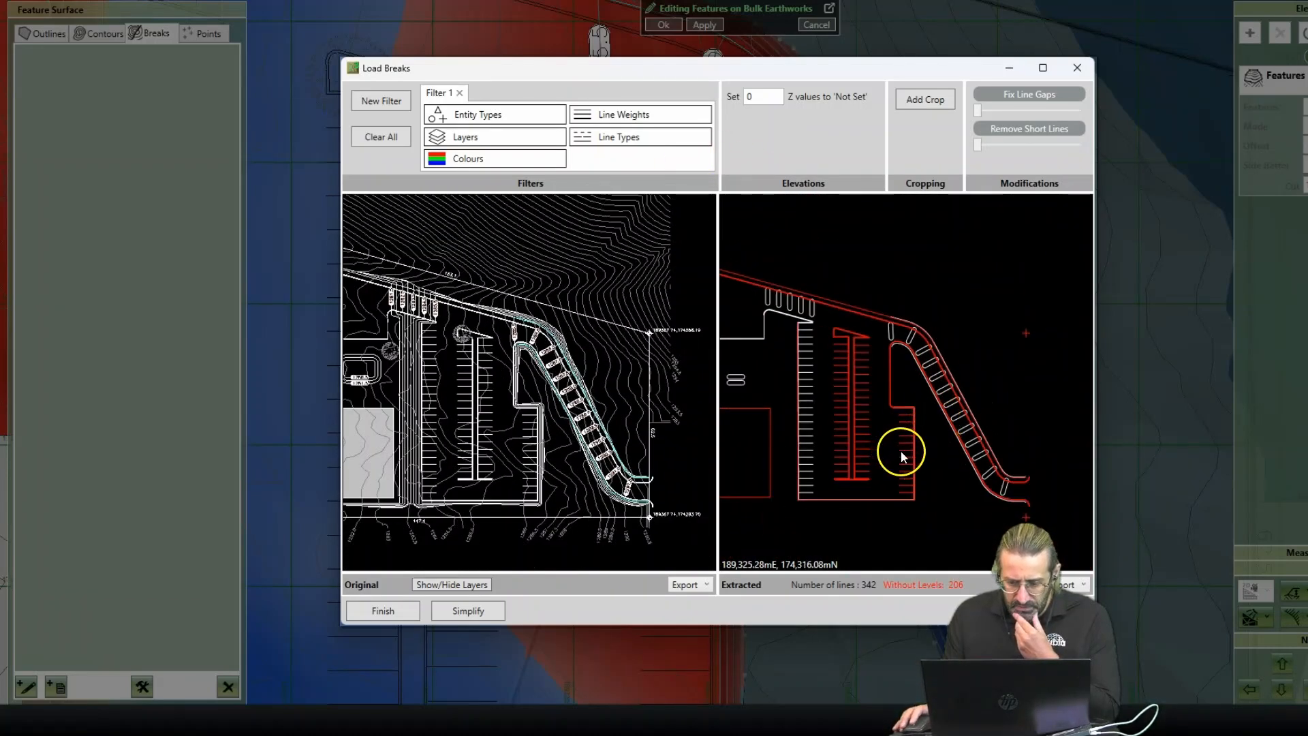
click(490, 138)
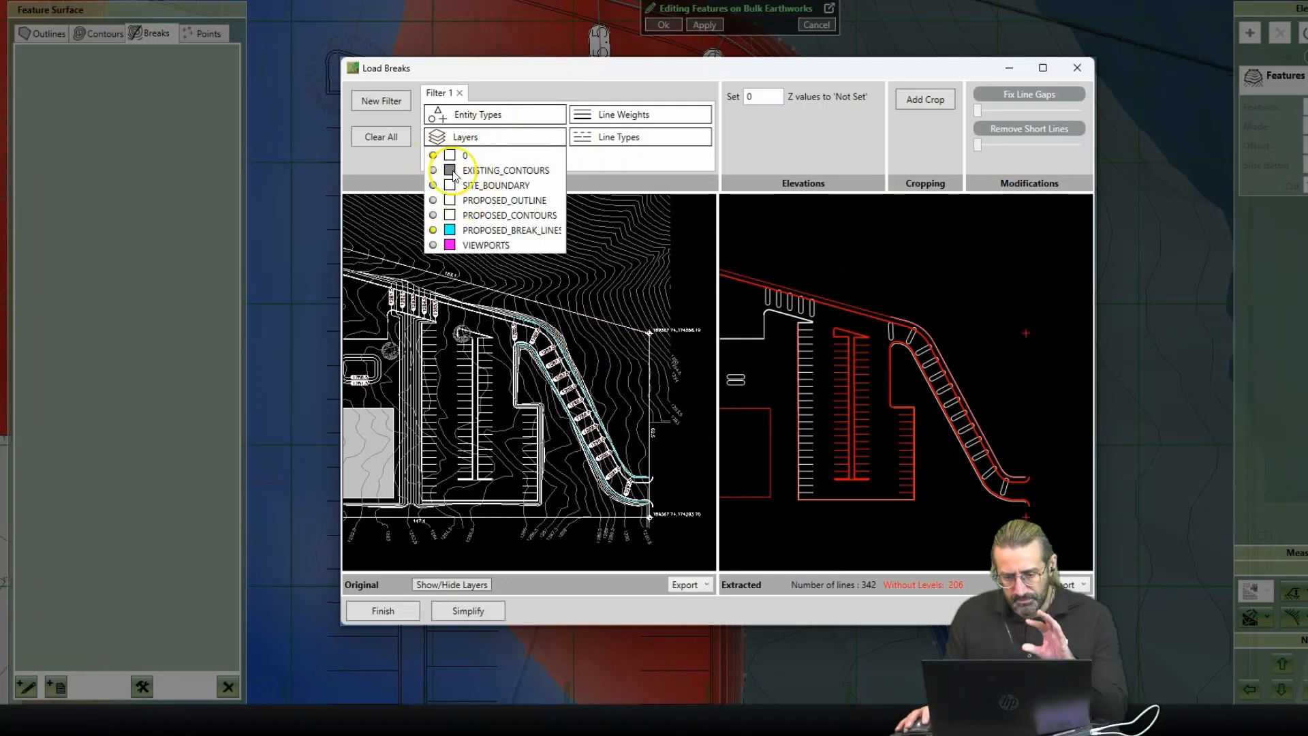
click(433, 156)
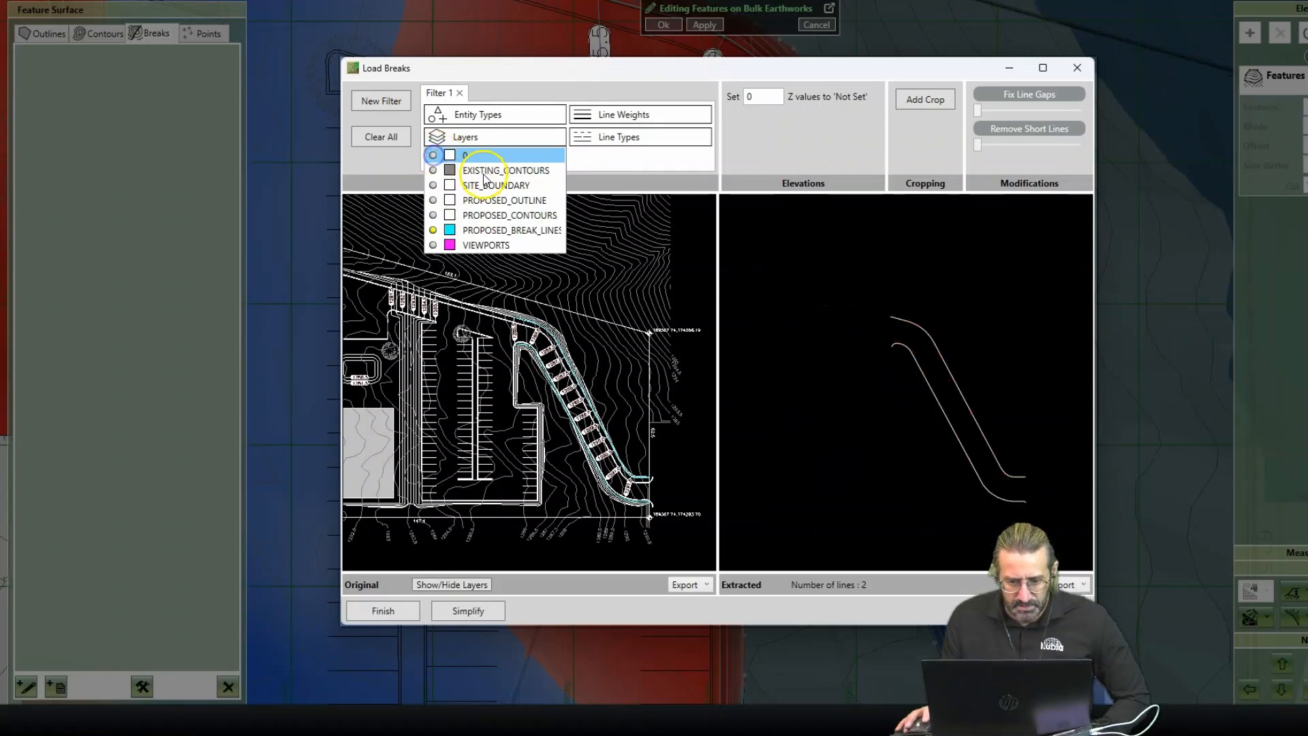
click(838, 394)
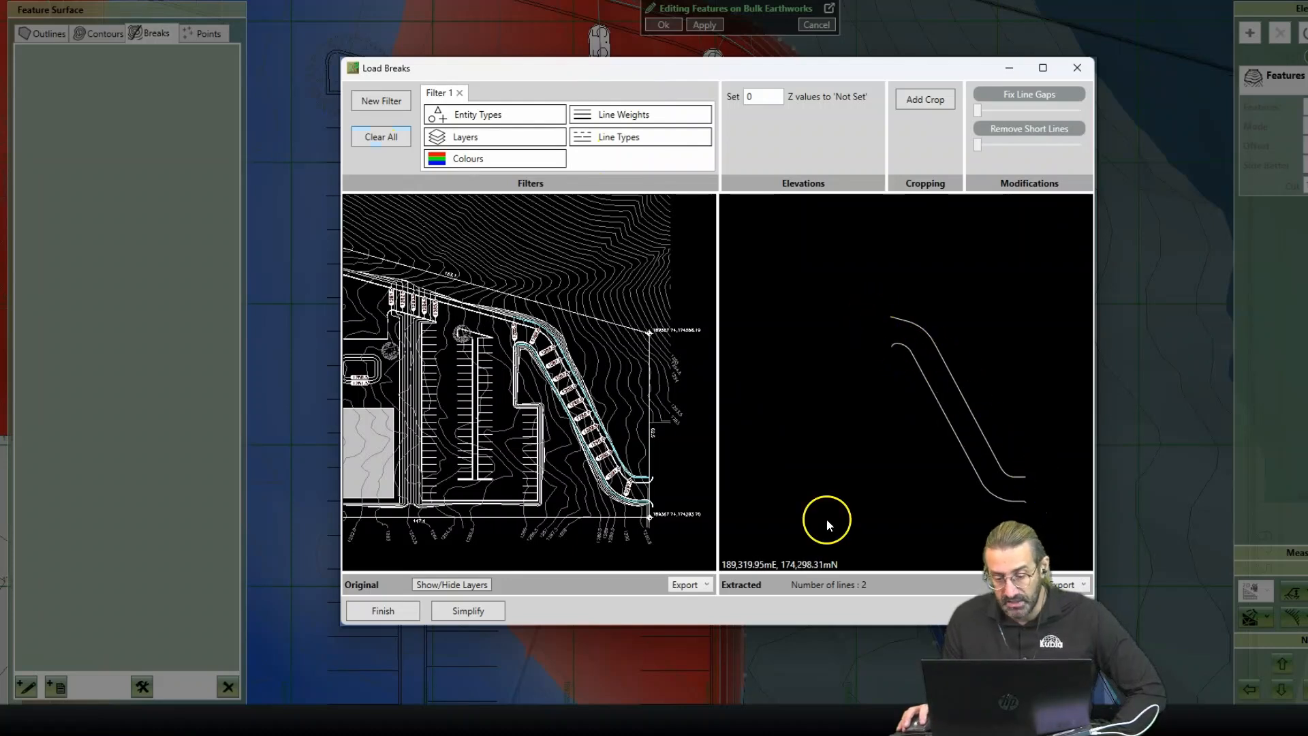
click(398, 616)
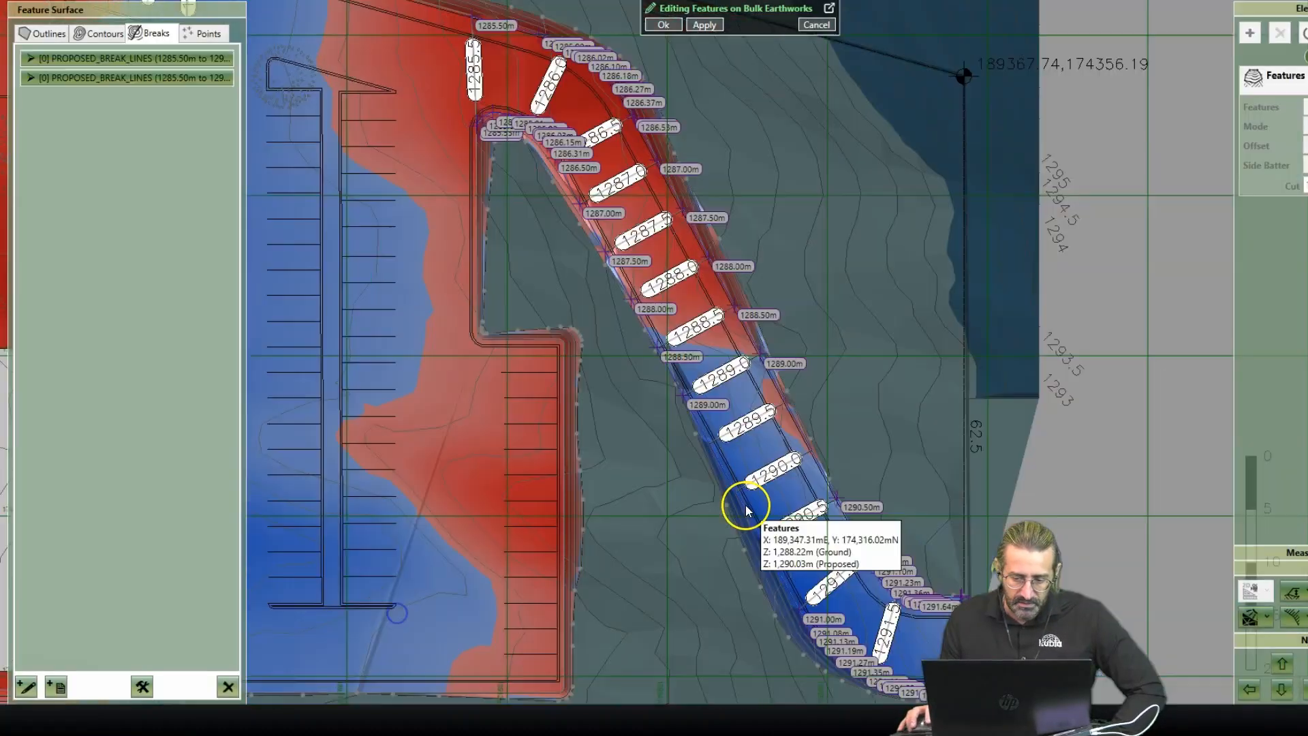
Step: Check the loaded break levels along the ramp and accept the edits to the Bulk Earthworks feature surface
scroll(657, 262, up, 5)
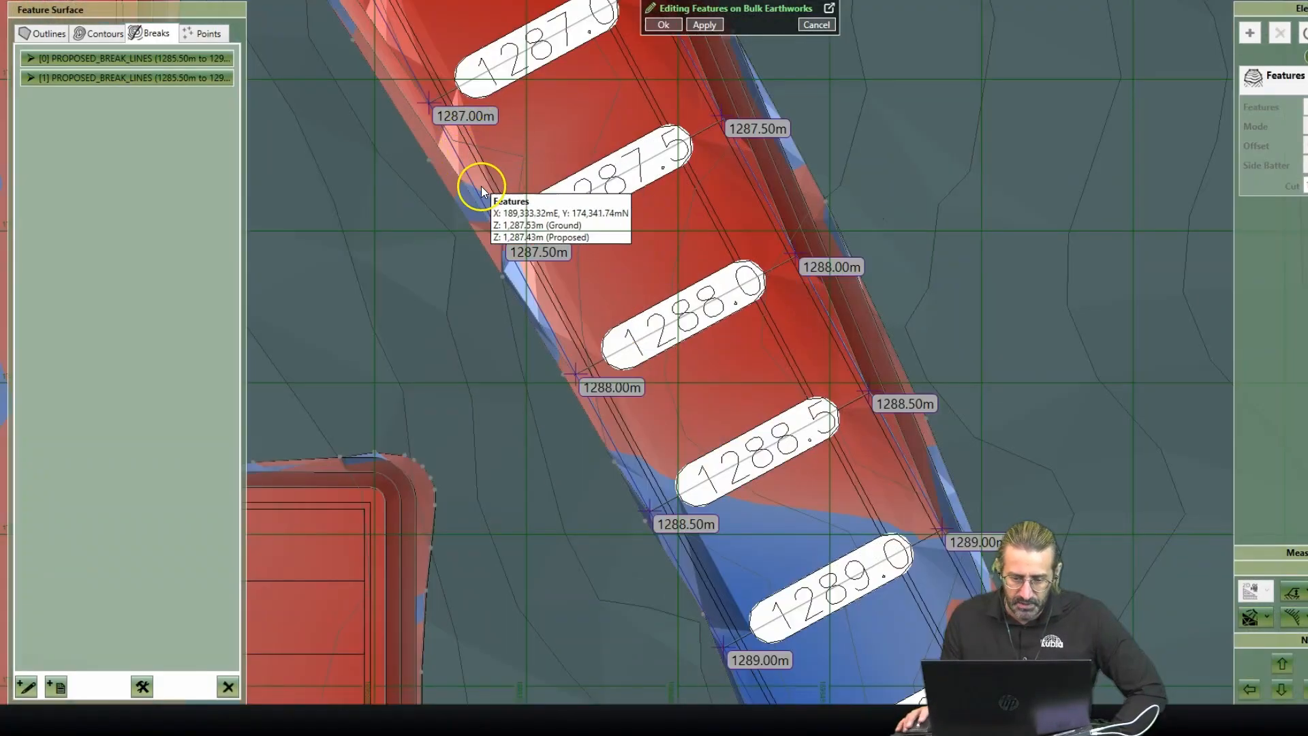
scroll(545, 283, down, 4)
click(665, 26)
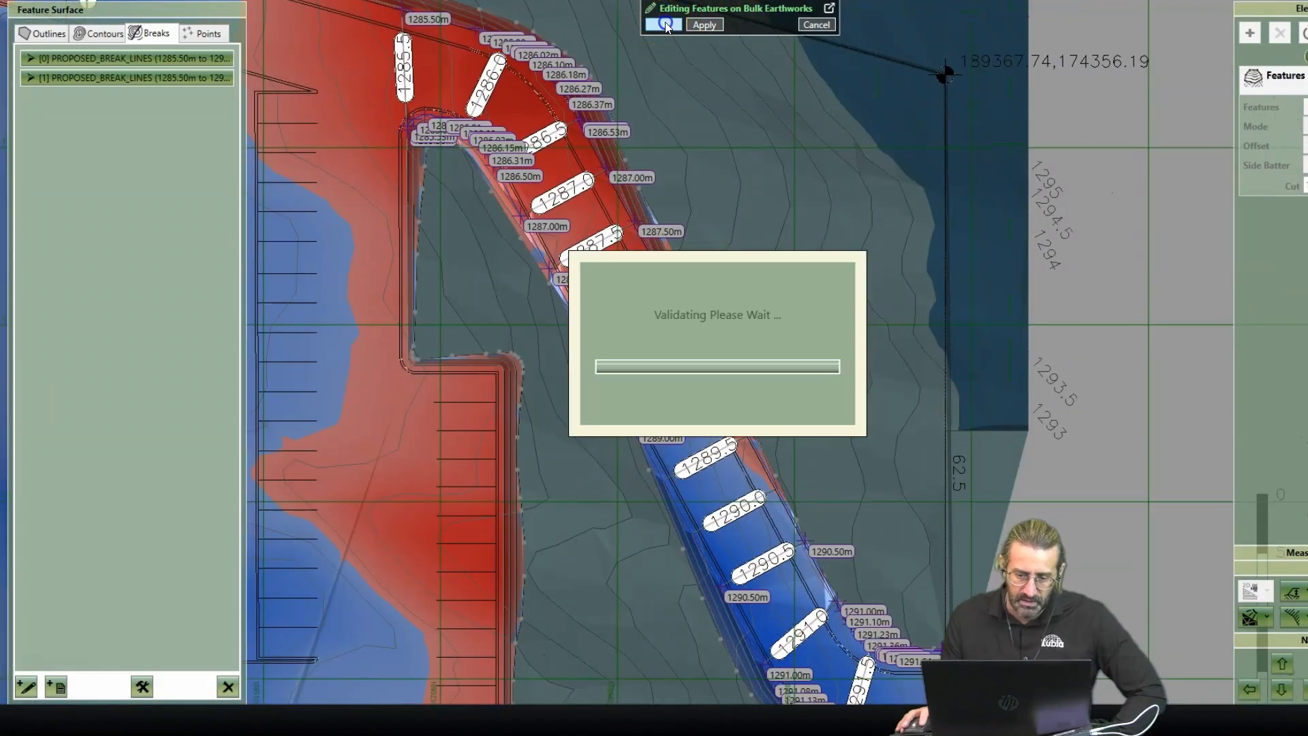
click(95, 413)
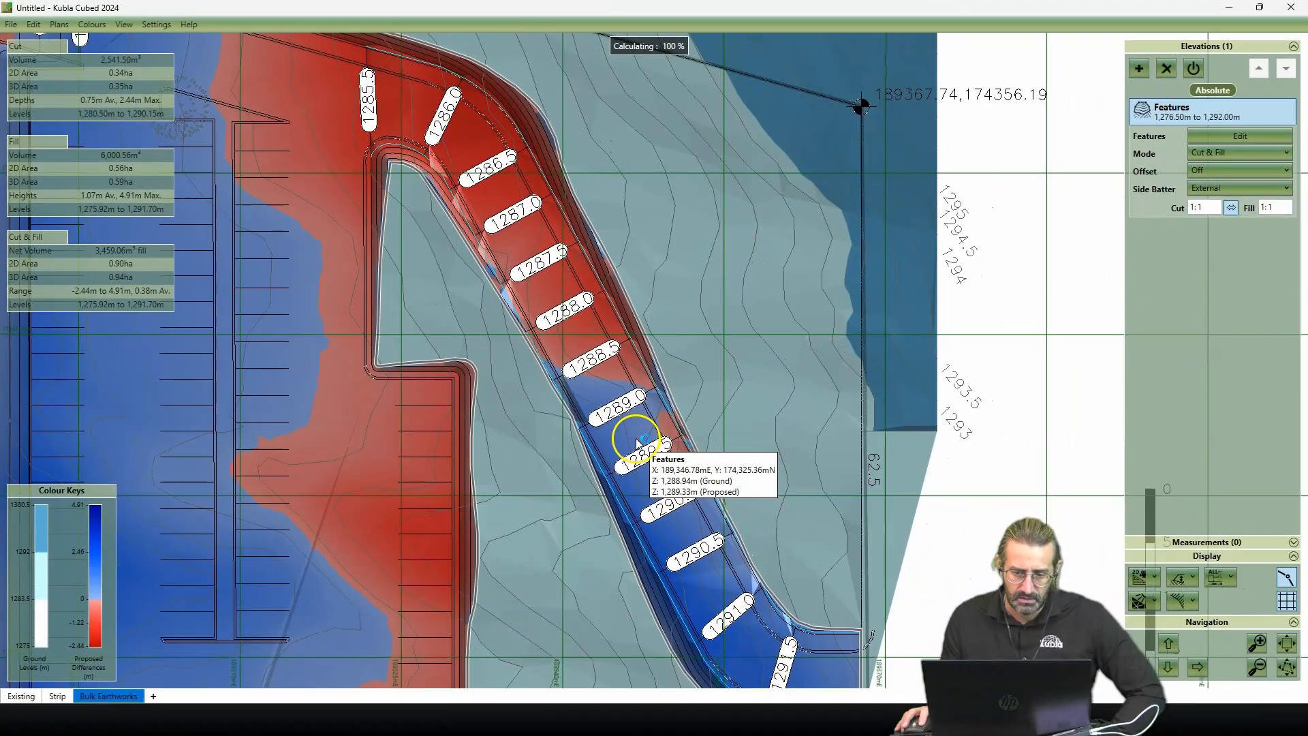
Step: Switch to the 3D Orbit View and examine the ramp and the surrounding cut and fill areas
click(1144, 577)
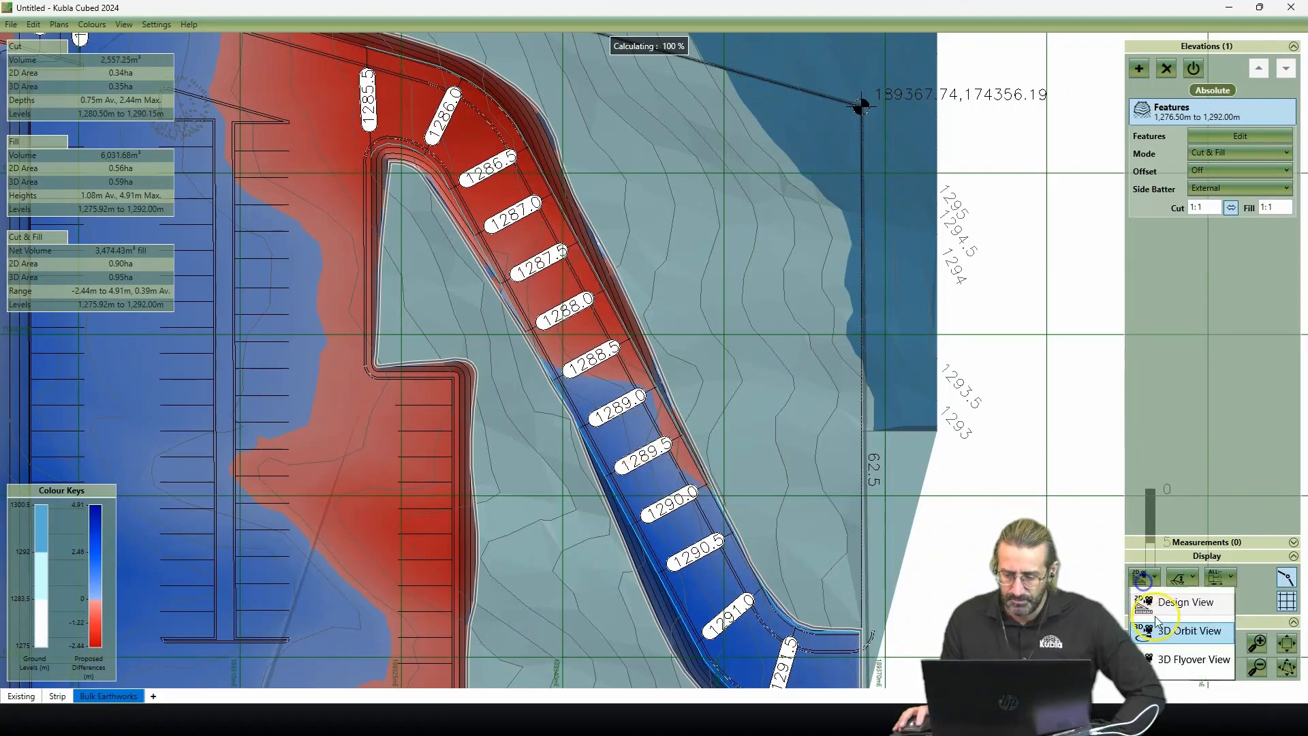
click(1160, 628)
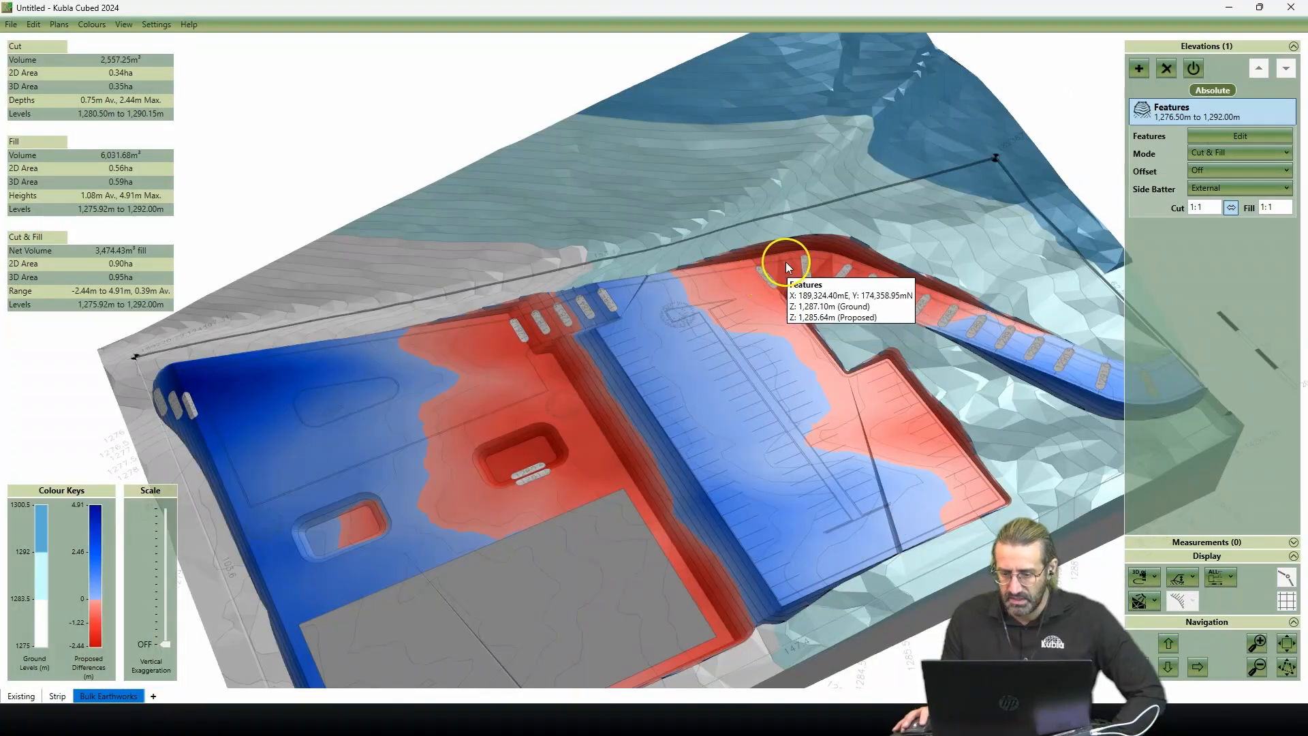
scroll(933, 411, down, 2)
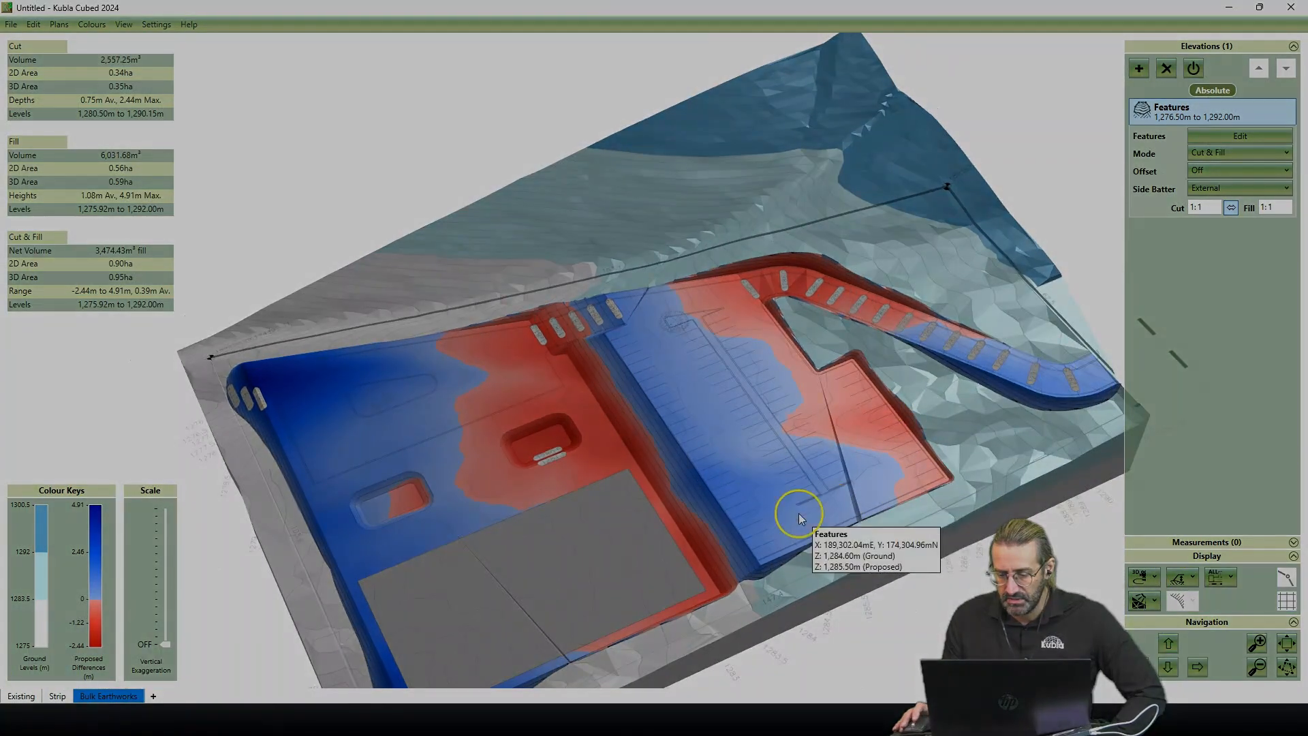
drag(798, 513, 820, 518)
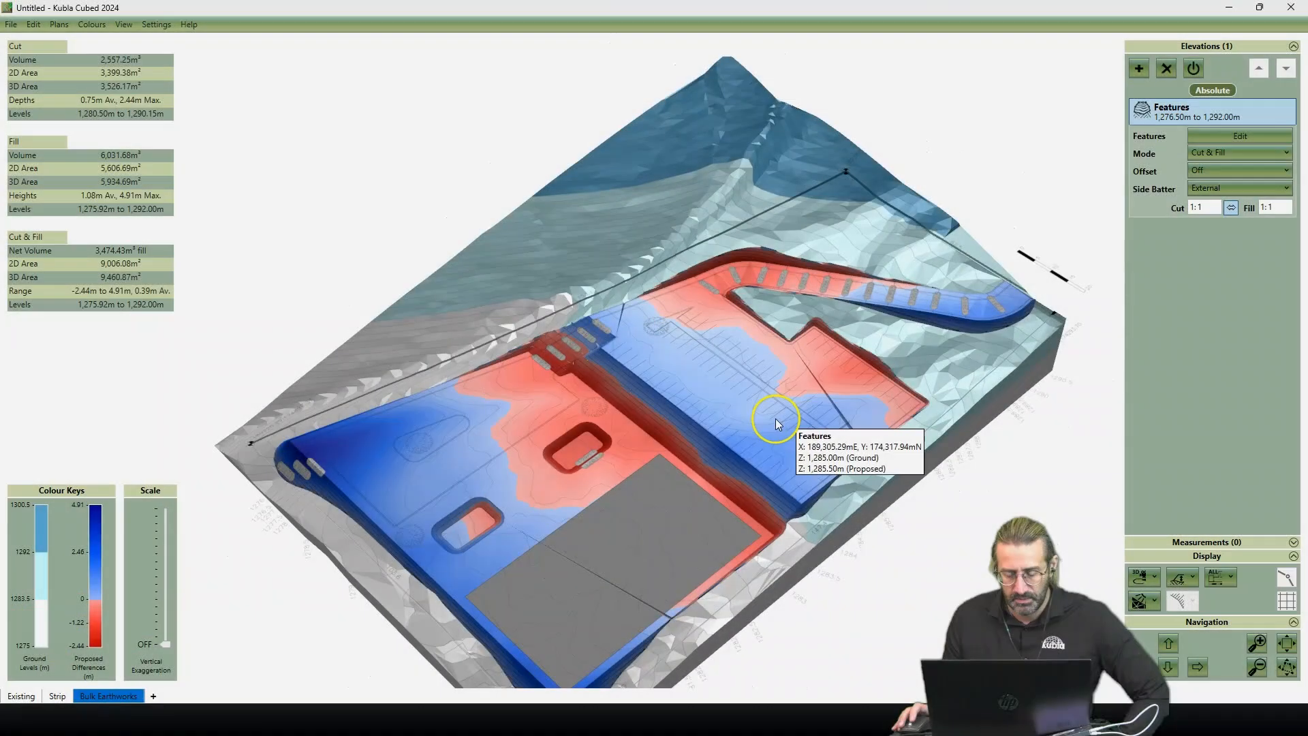
scroll(775, 419, up, 2)
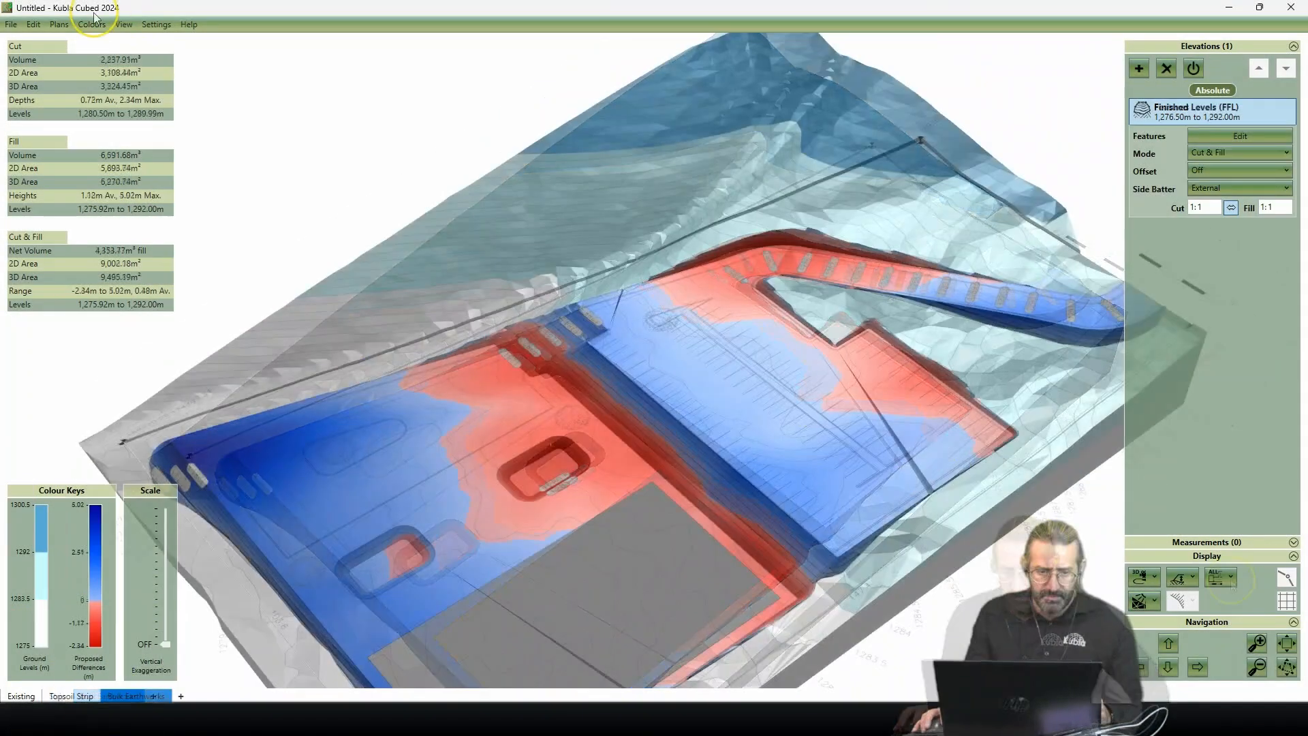
Step: Add the CAD file Building Site Example Metric Materials.dwg as a new site plan
click(59, 27)
click(129, 57)
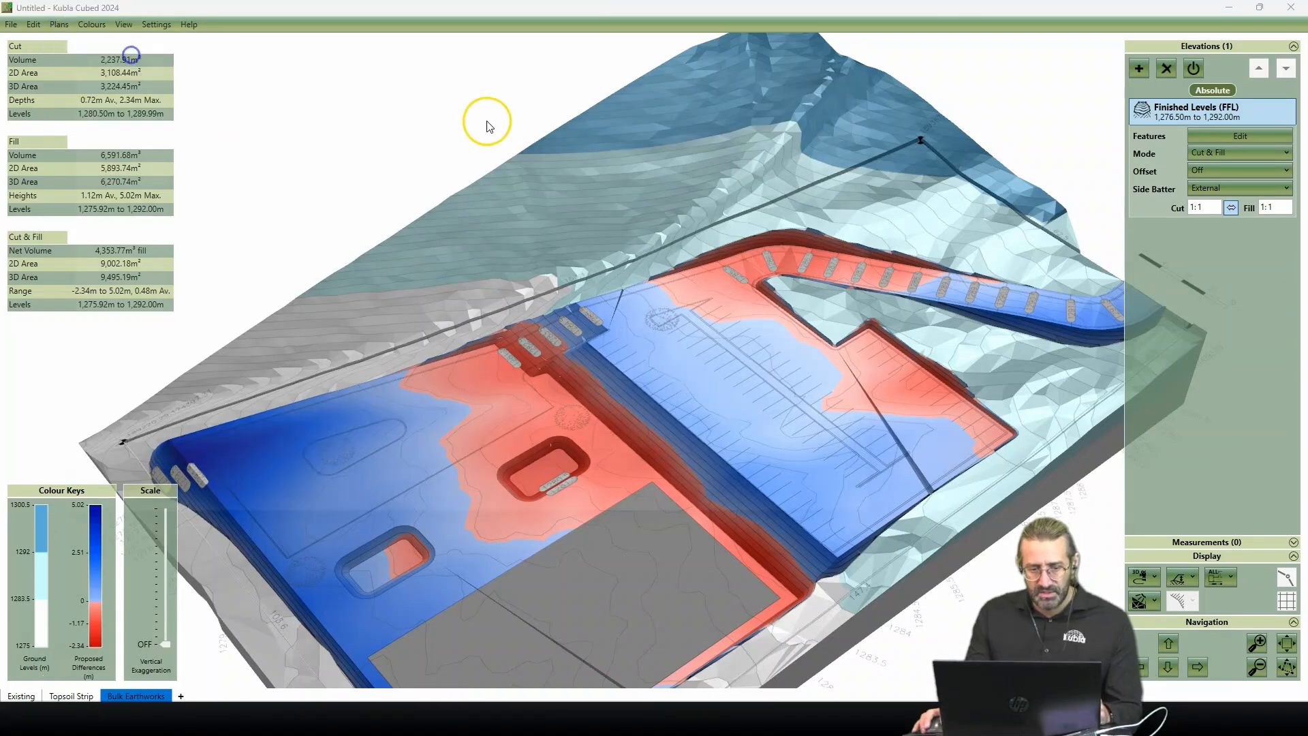
click(461, 145)
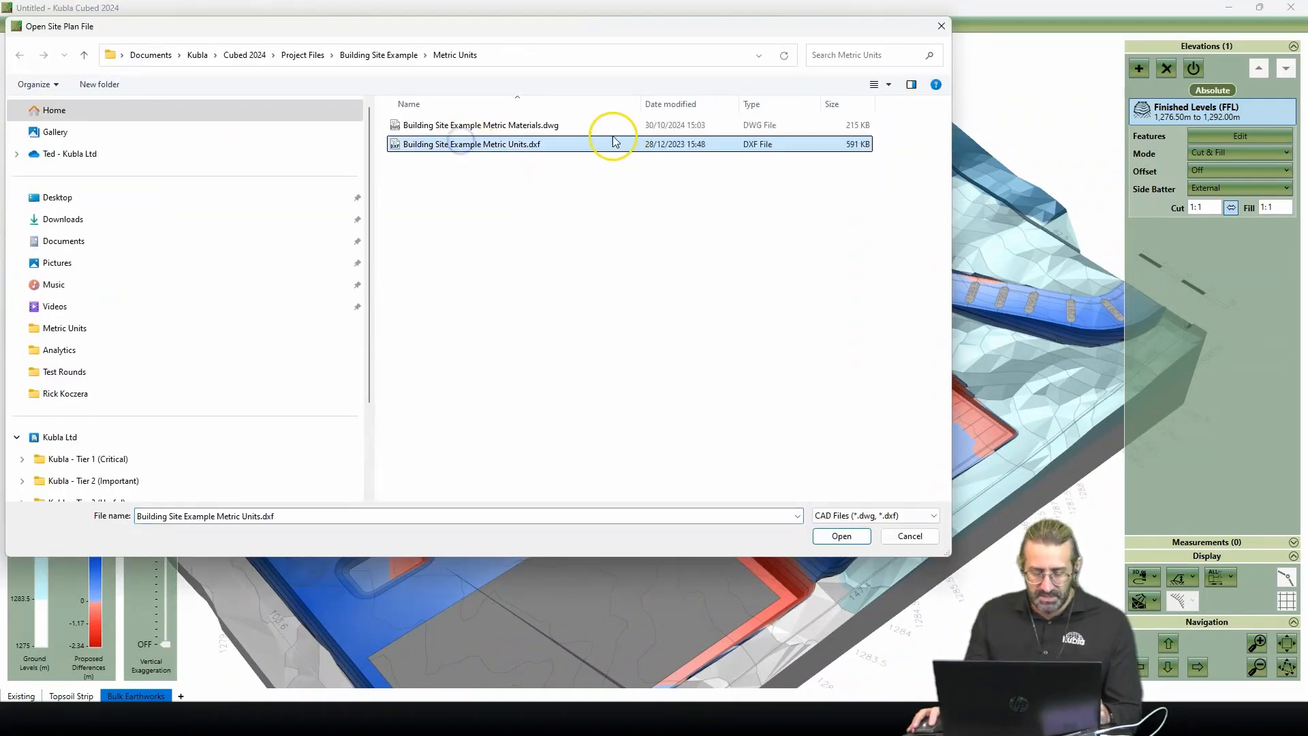
click(547, 128)
click(843, 537)
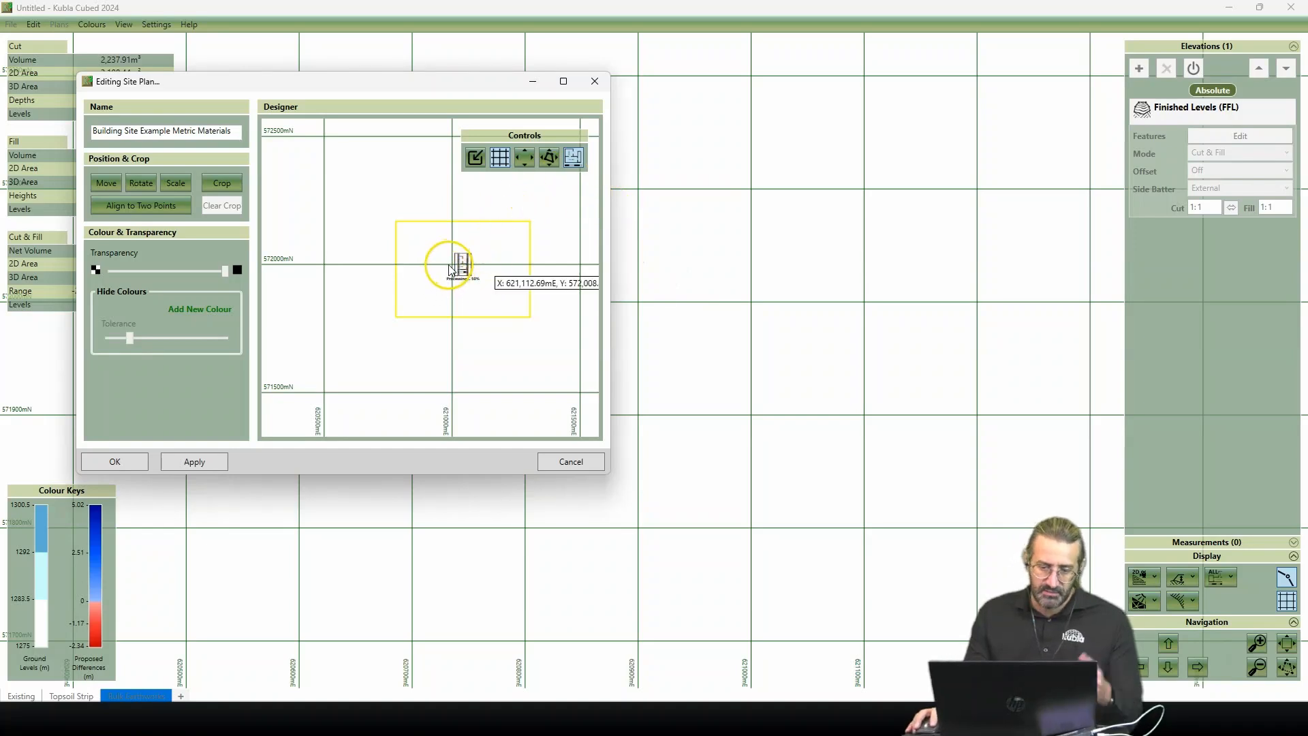
Step: Examine the materials plan's Paving Type 1, Paving Type 2 and Finished Levels labels and their hatched areas
click(568, 81)
scroll(731, 257, up, 4)
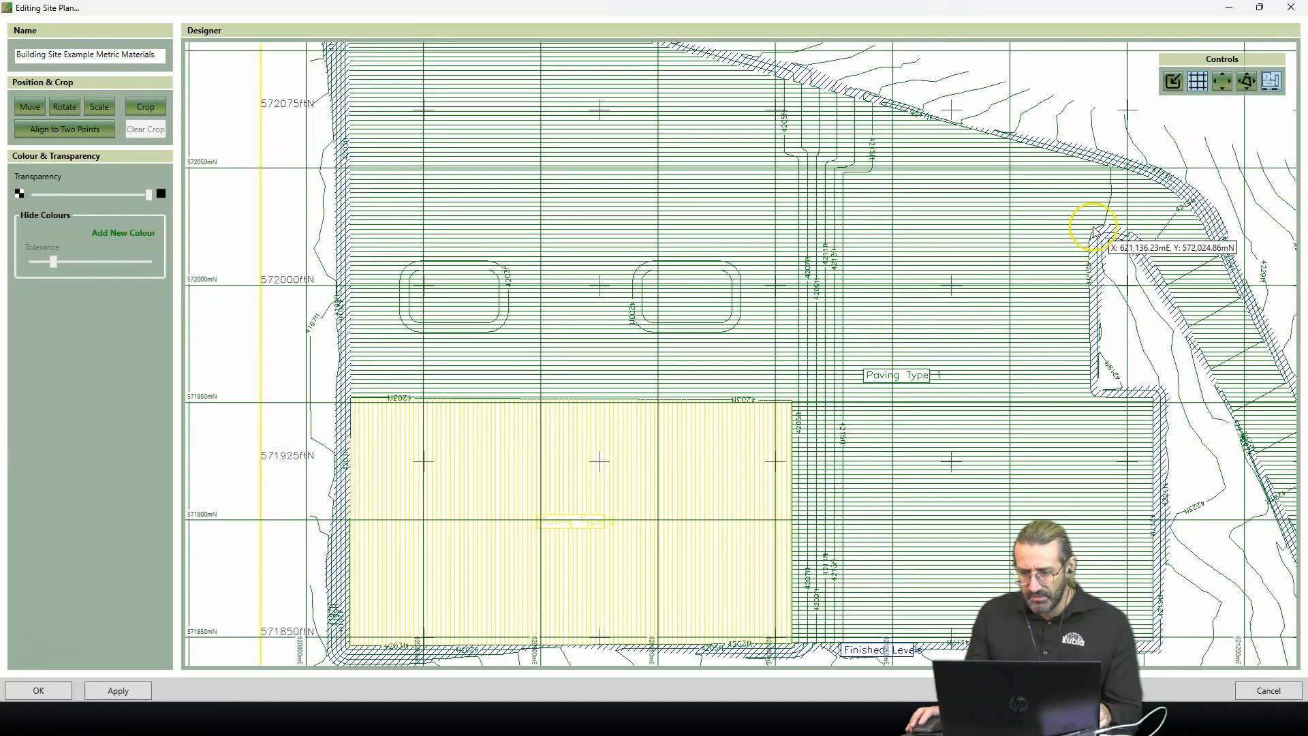
scroll(838, 274, up, 3)
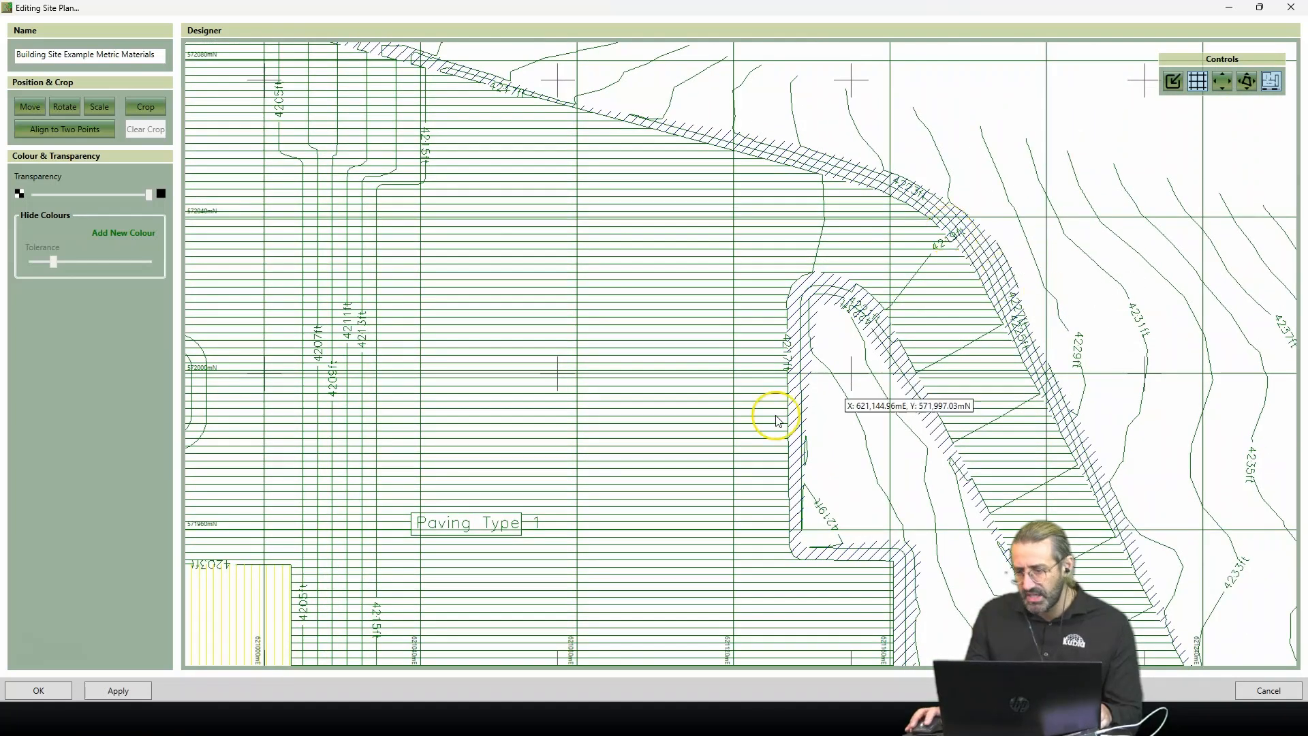
drag(506, 494, 913, 132)
scroll(797, 284, down, 1)
scroll(867, 587, up, 1)
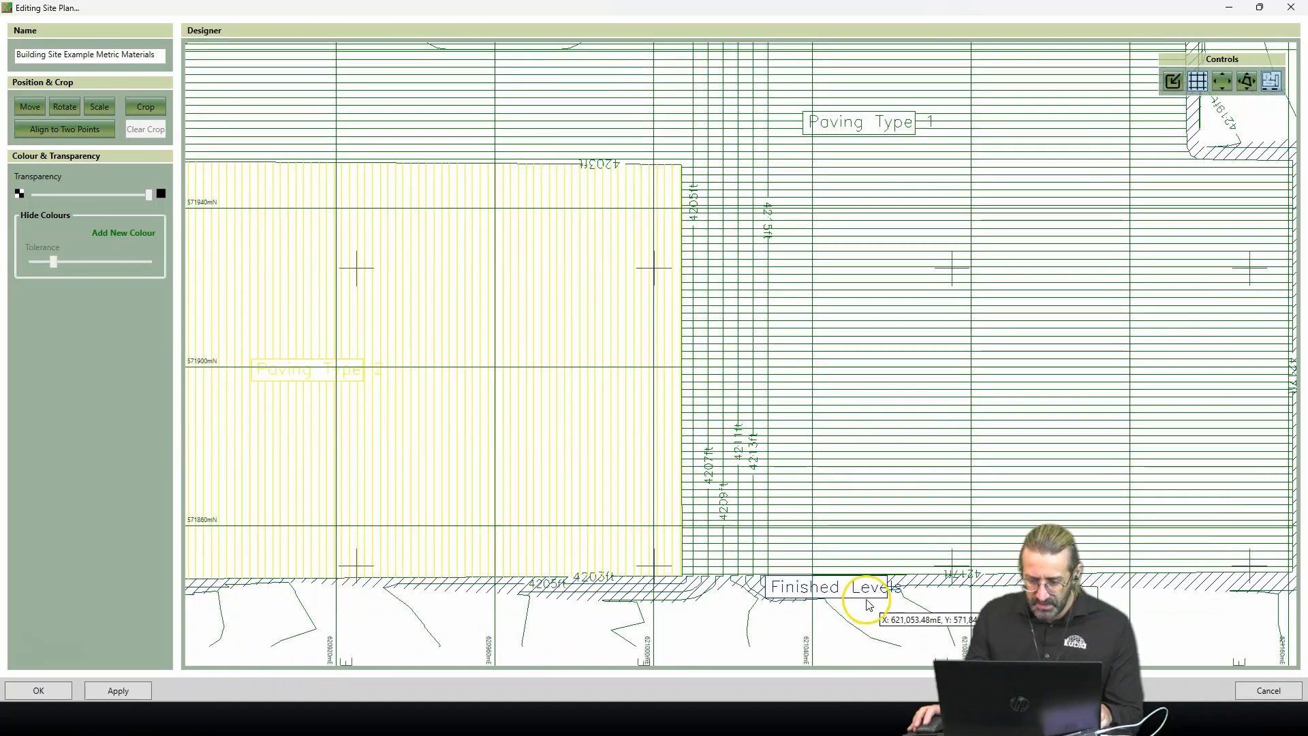
scroll(867, 604, up, 1)
scroll(763, 599, down, 2)
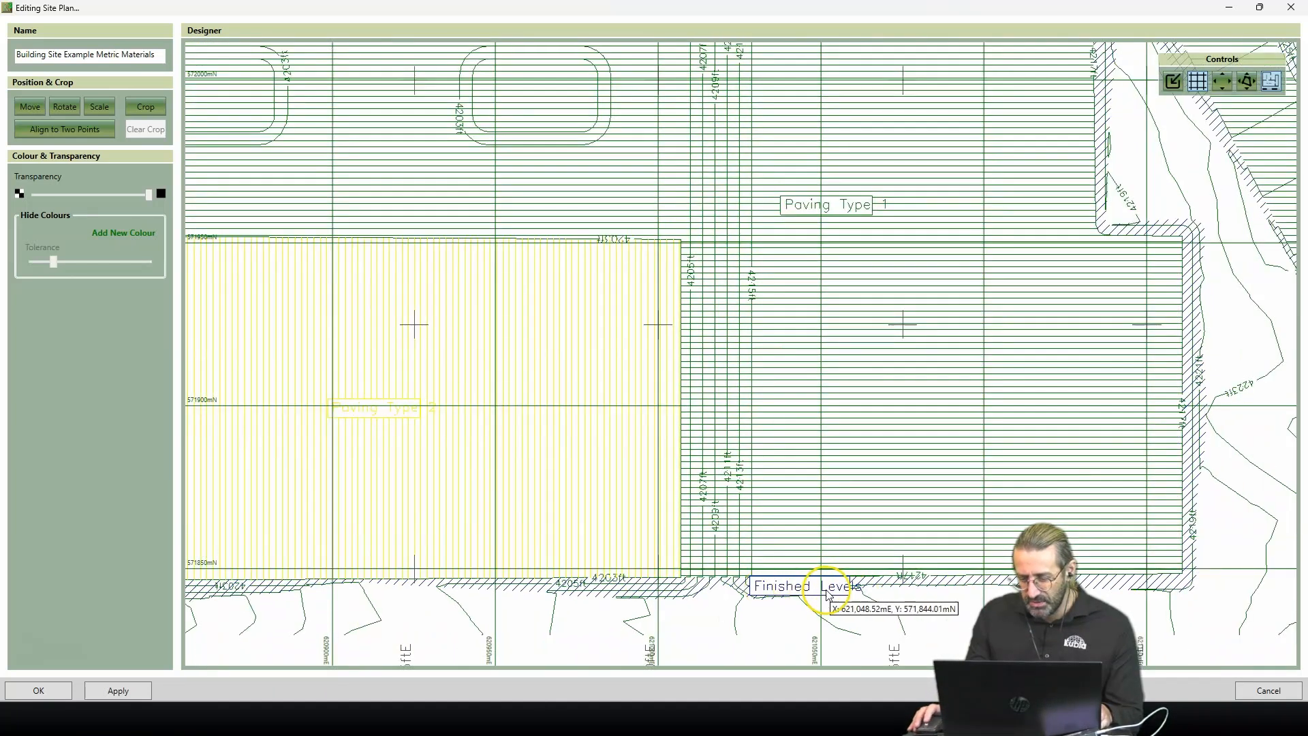
scroll(814, 595, down, 1)
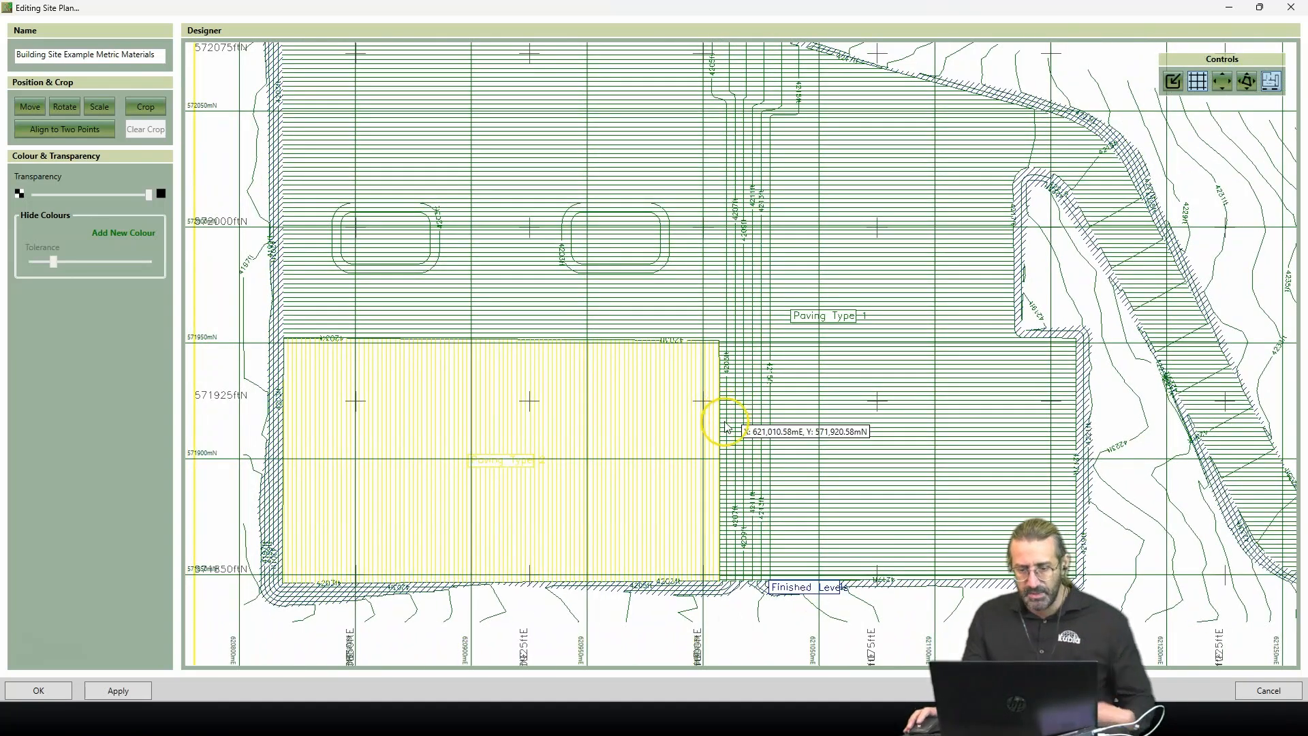
scroll(470, 463, up, 4)
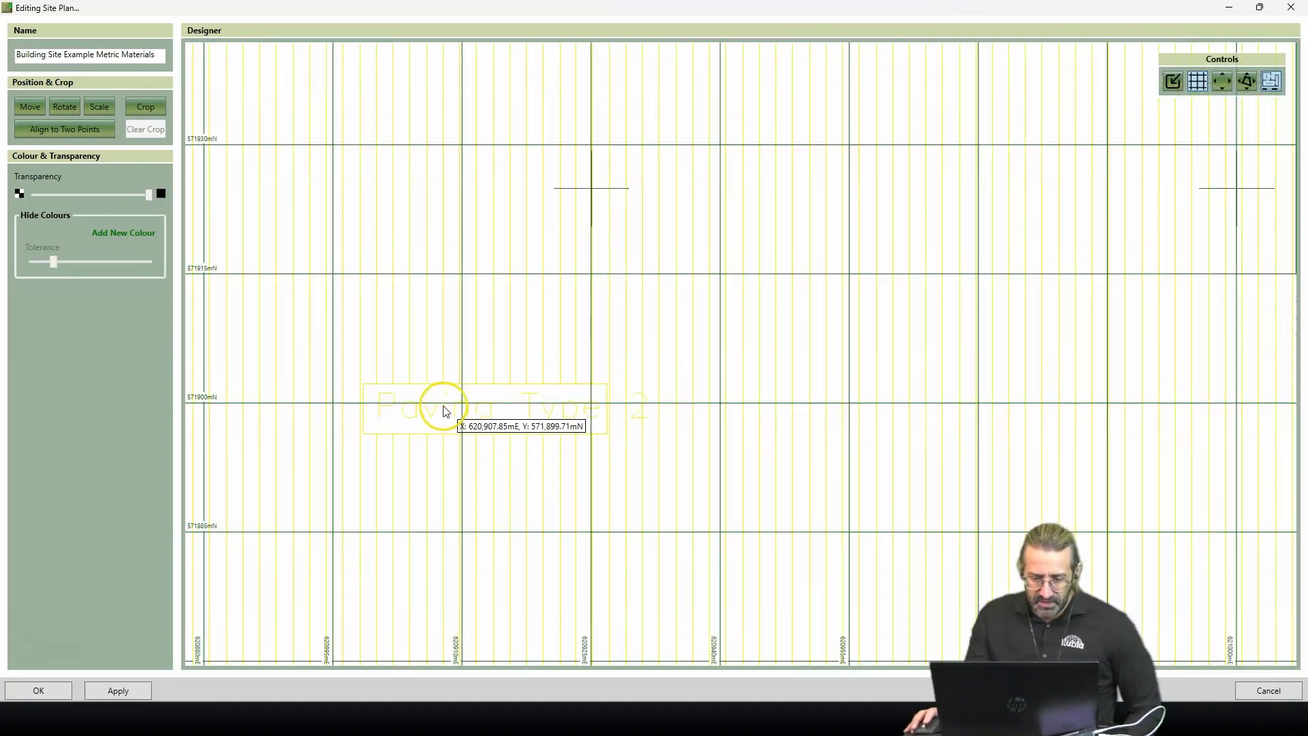
scroll(592, 432, down, 4)
drag(949, 371, 546, 545)
scroll(759, 350, up, 1)
scroll(763, 345, down, 3)
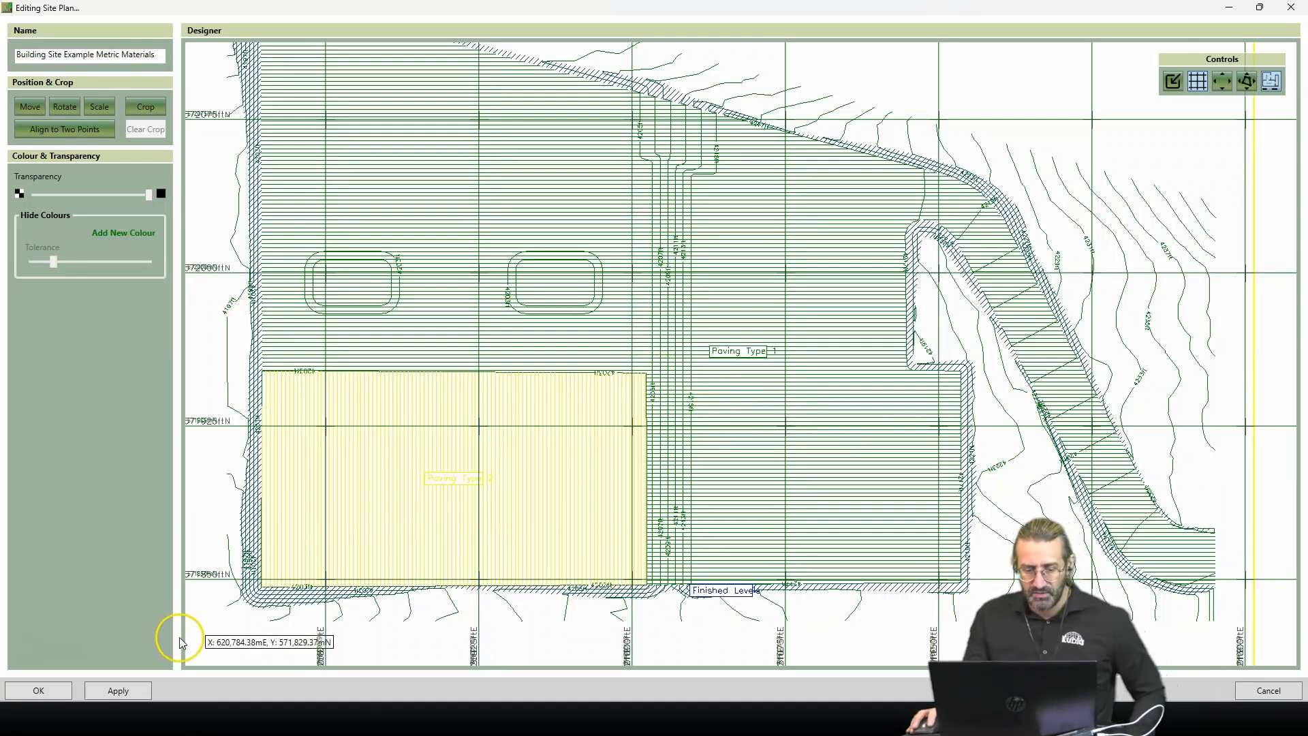
Step: Accept the Building Site Example Metric Materials plan and check how its paving areas overlay the earthworks
click(45, 695)
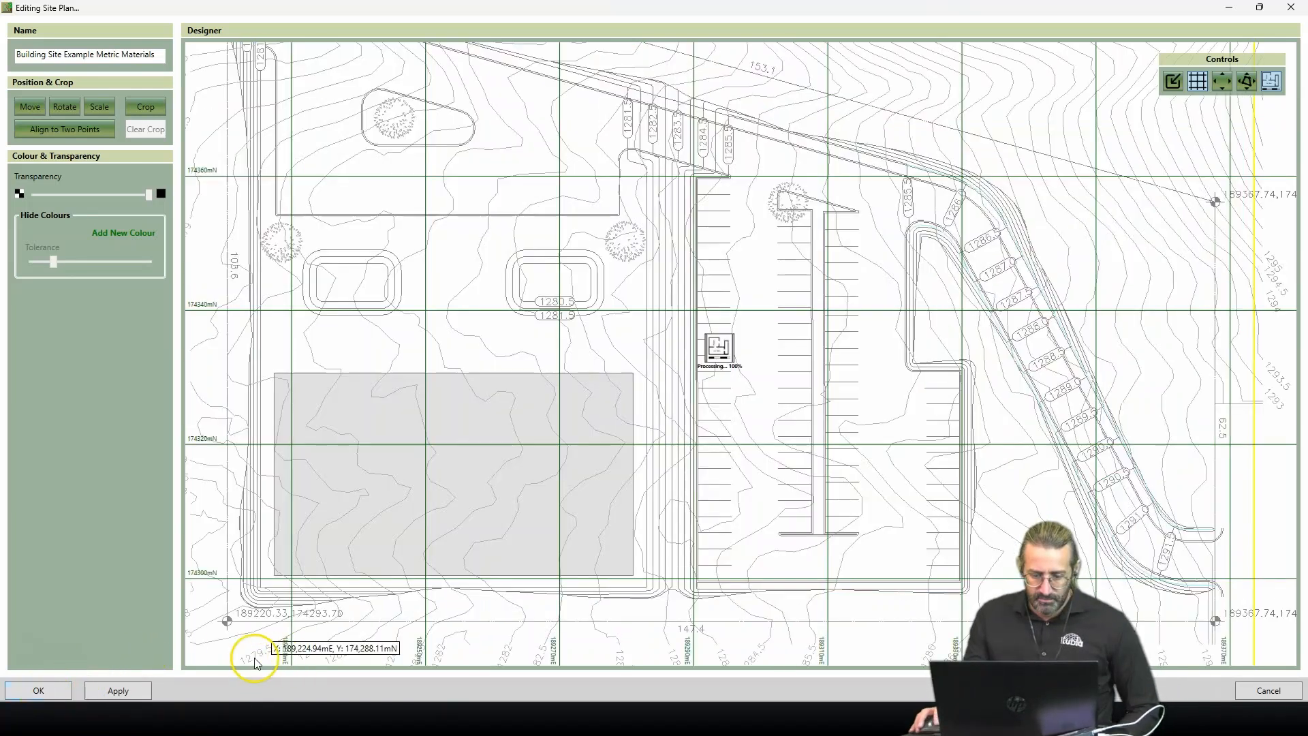
click(41, 691)
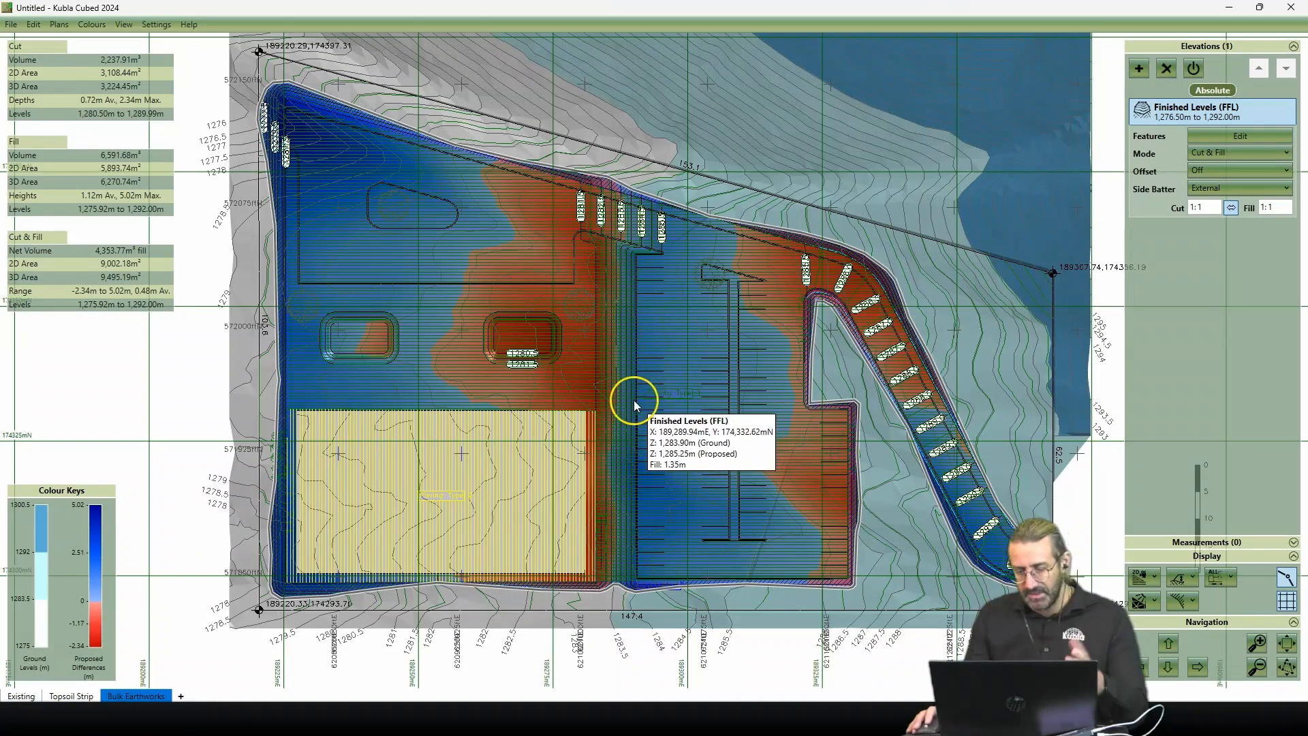
scroll(545, 410, up, 1)
scroll(537, 399, up, 1)
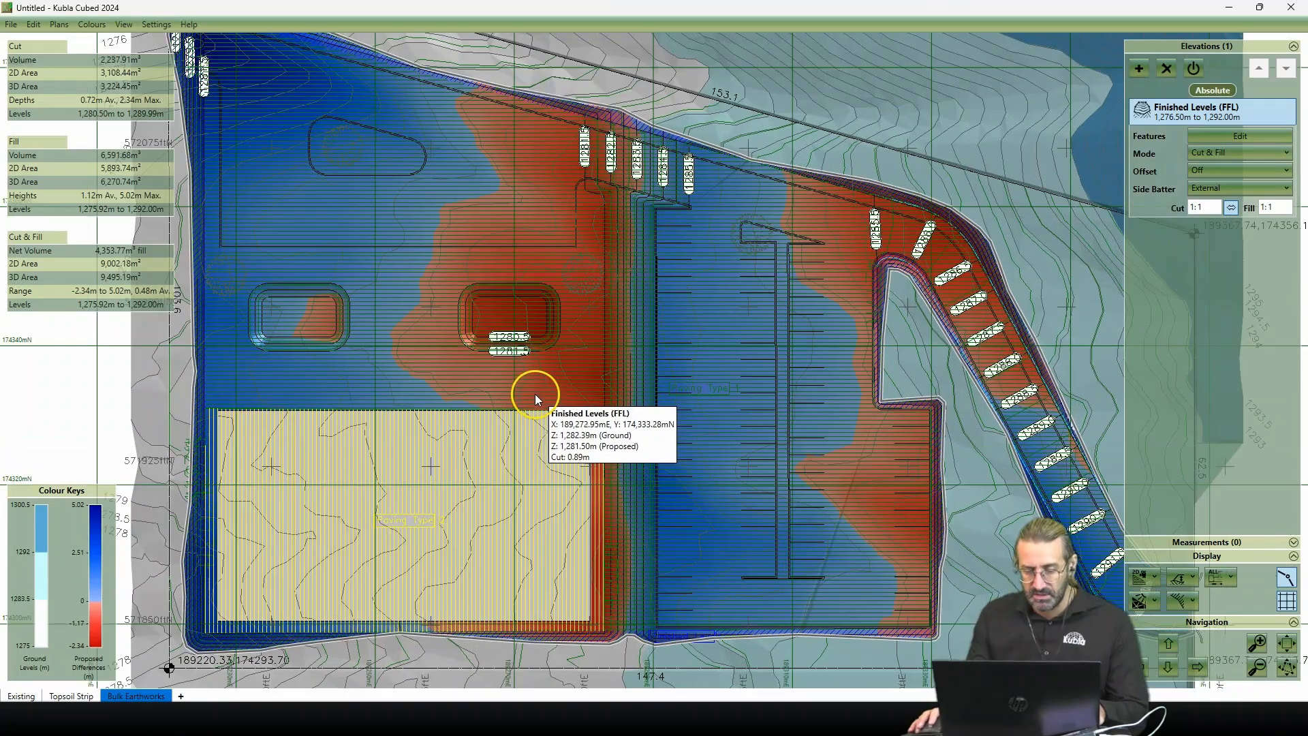
scroll(561, 382, up, 1)
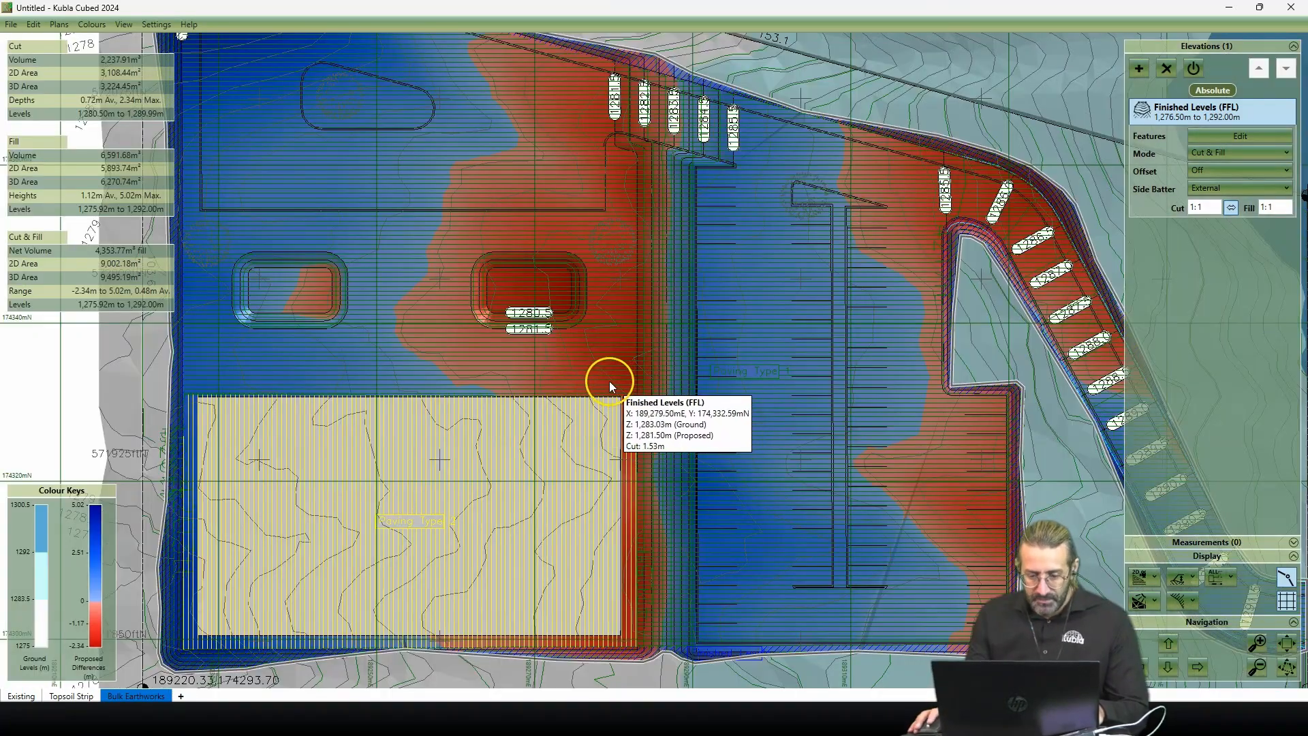
Step: Hide the Building Site Example Metric Units plan so only the materials plan overlays the model
click(59, 23)
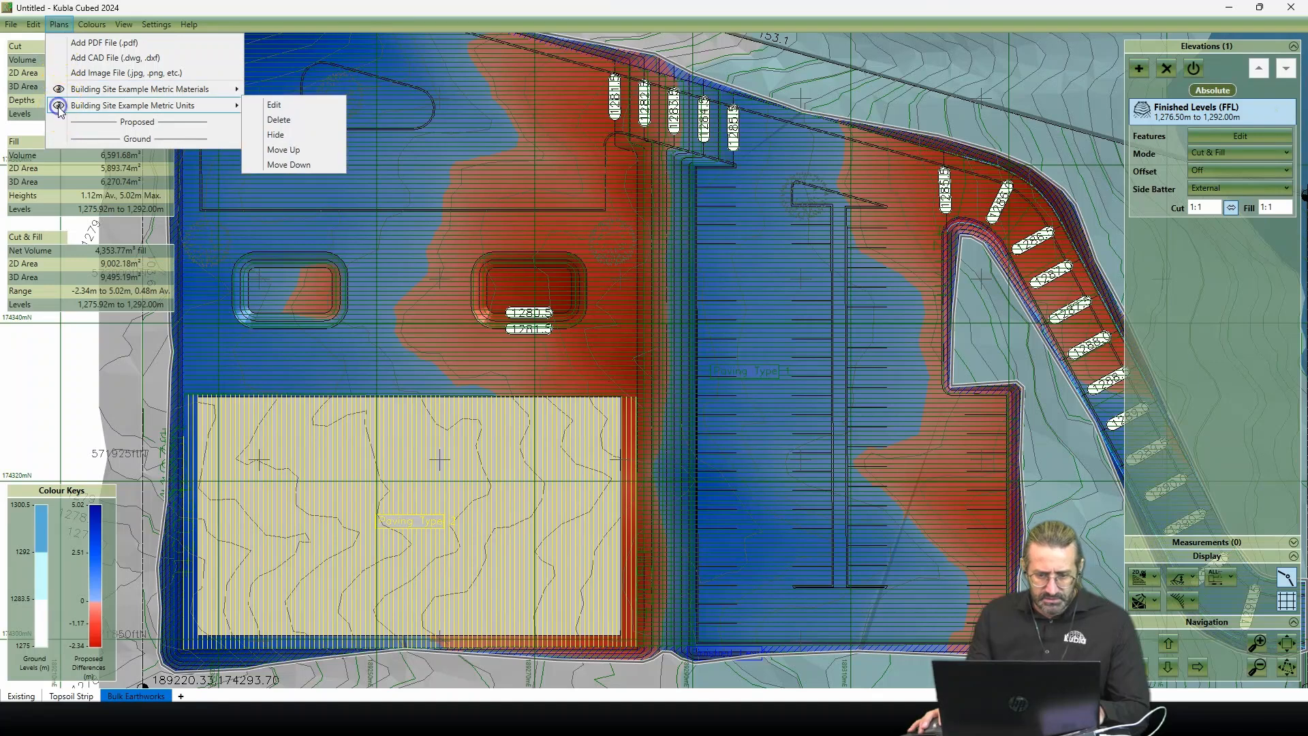
click(59, 106)
click(557, 260)
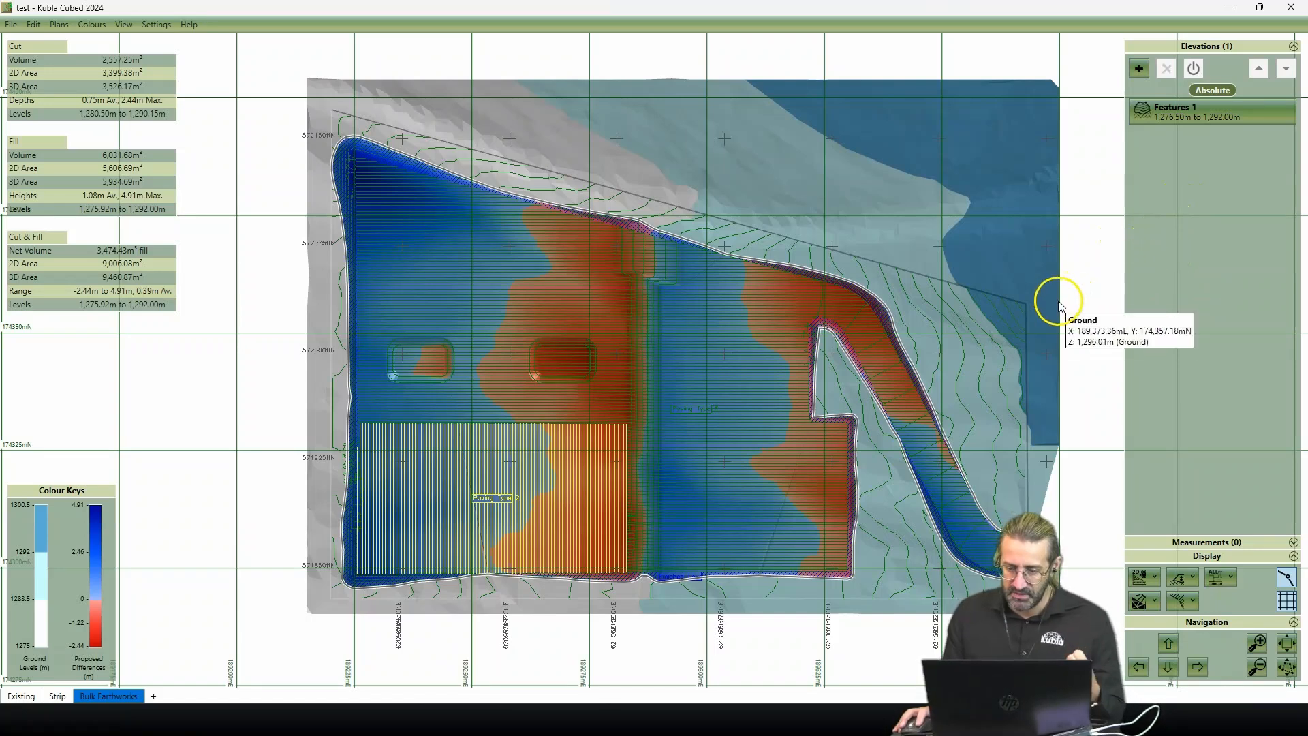
click(1179, 110)
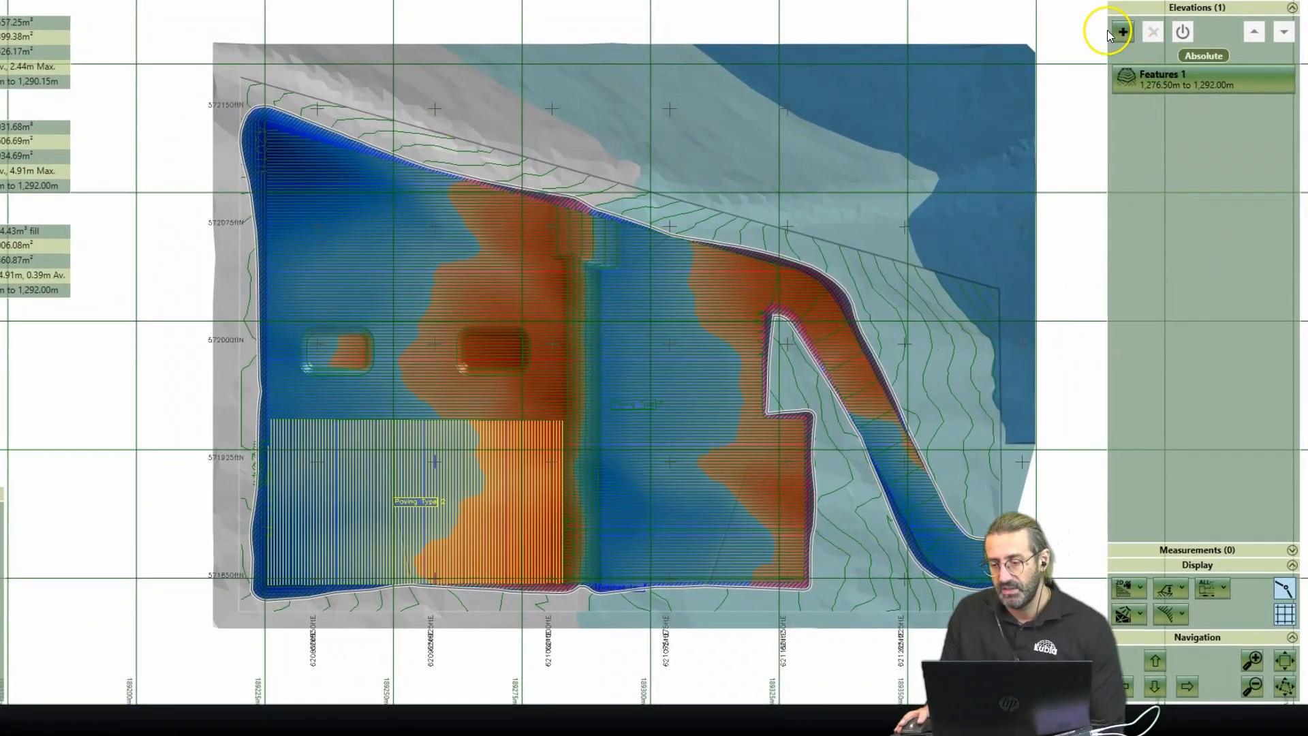
click(1137, 64)
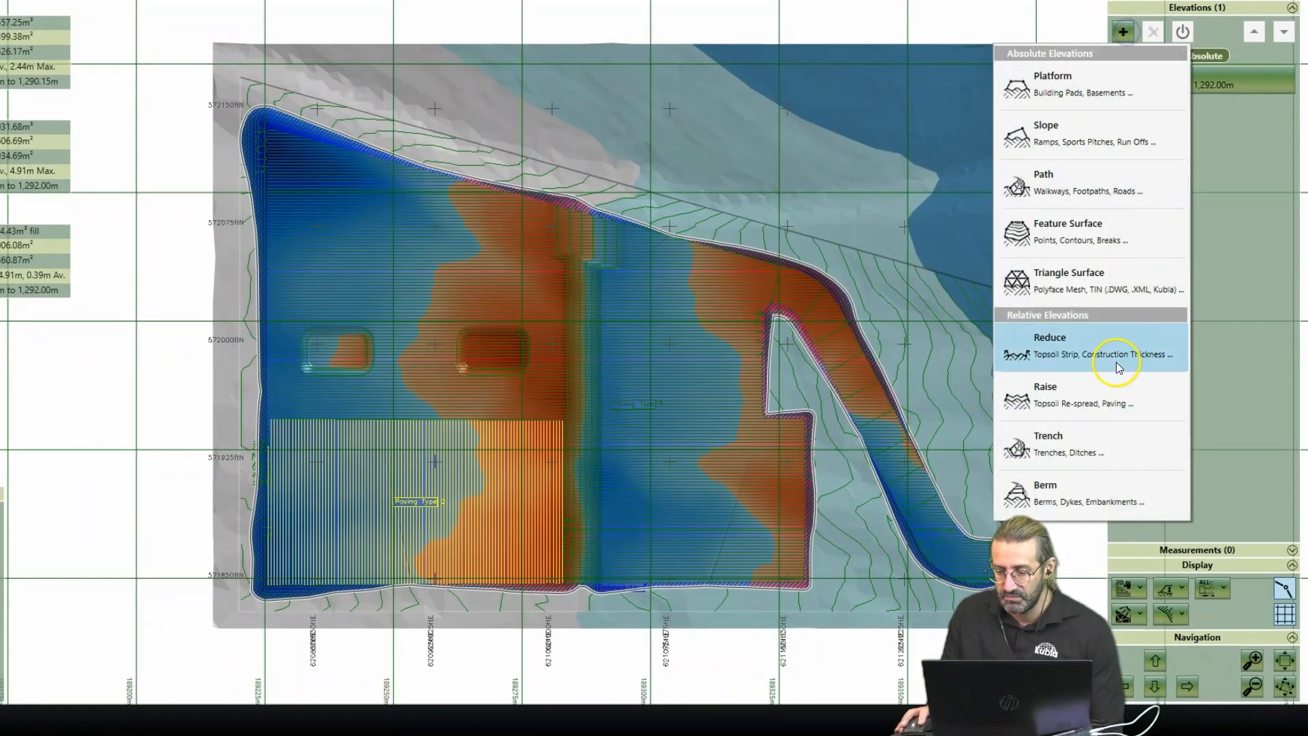
click(1246, 181)
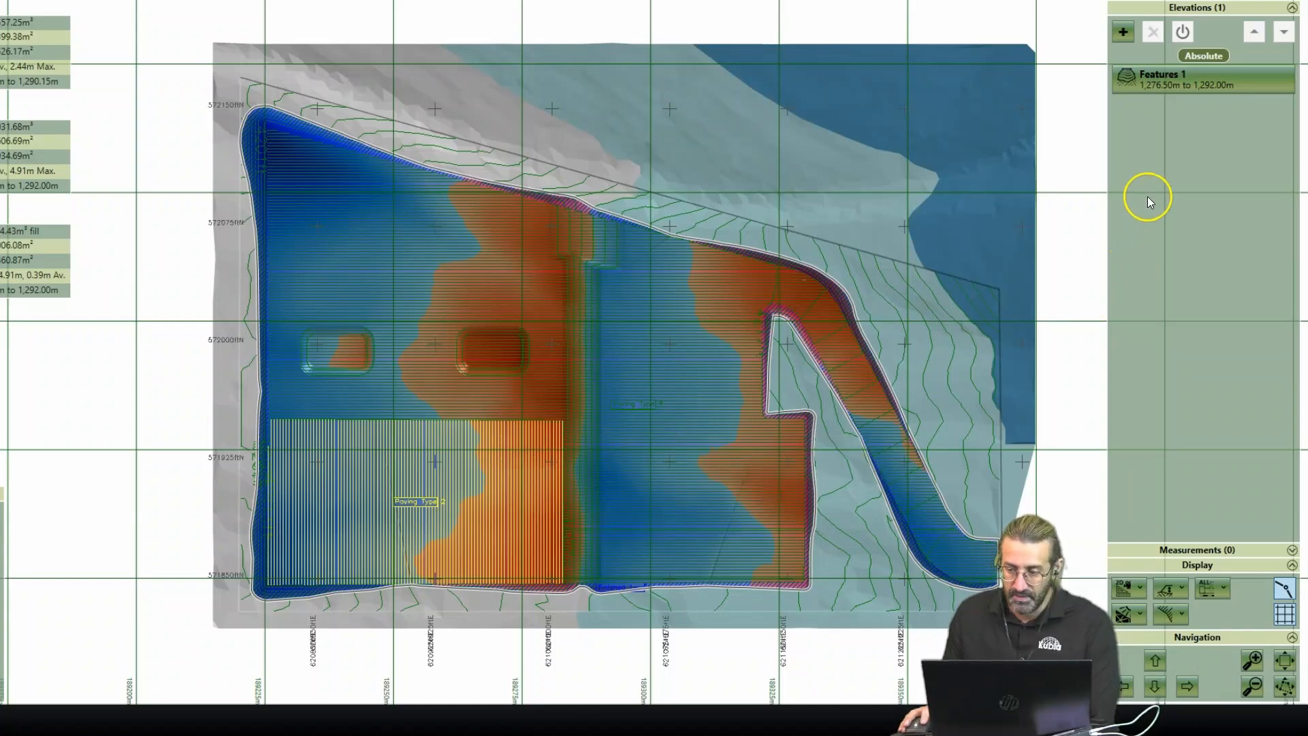
click(1124, 32)
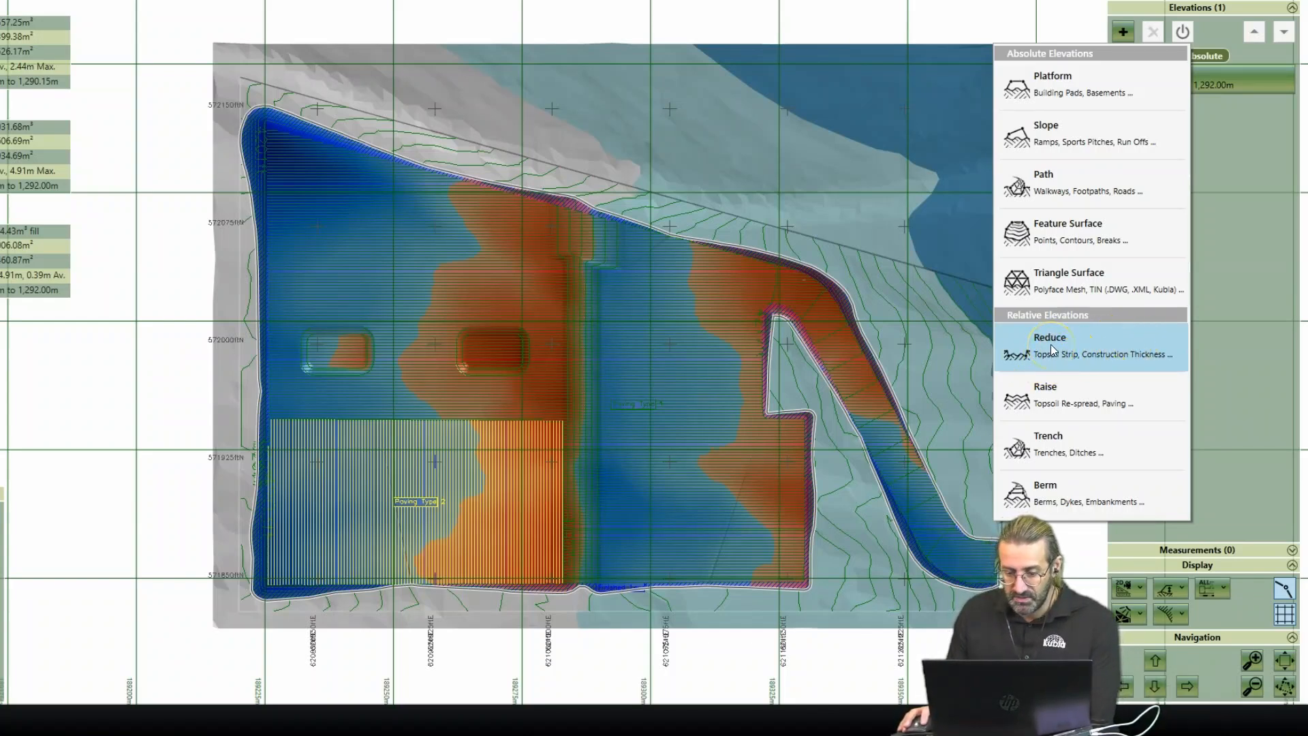
click(1174, 88)
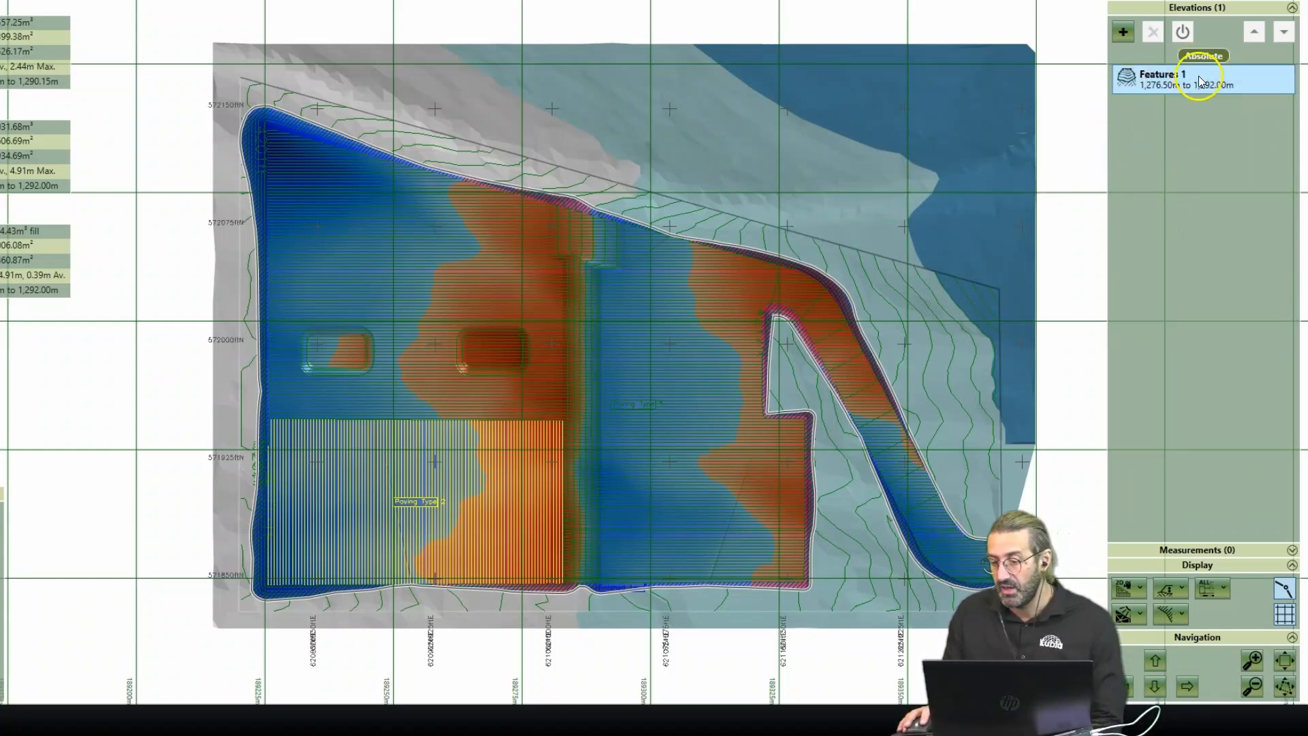
Step: Add a Reduce elevation to Bulk Earthworks and trace its rectangular outline around the corners of the Paving Type 2 hatch
click(1124, 38)
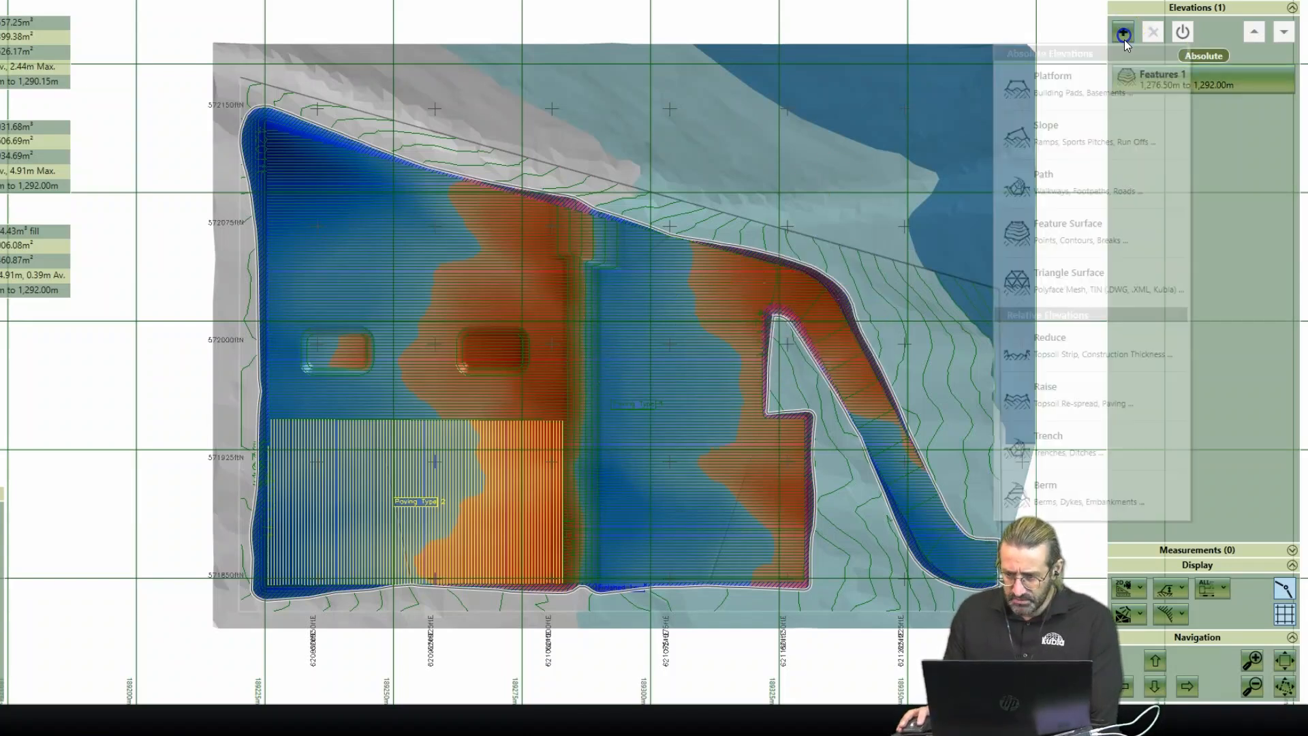
click(1101, 338)
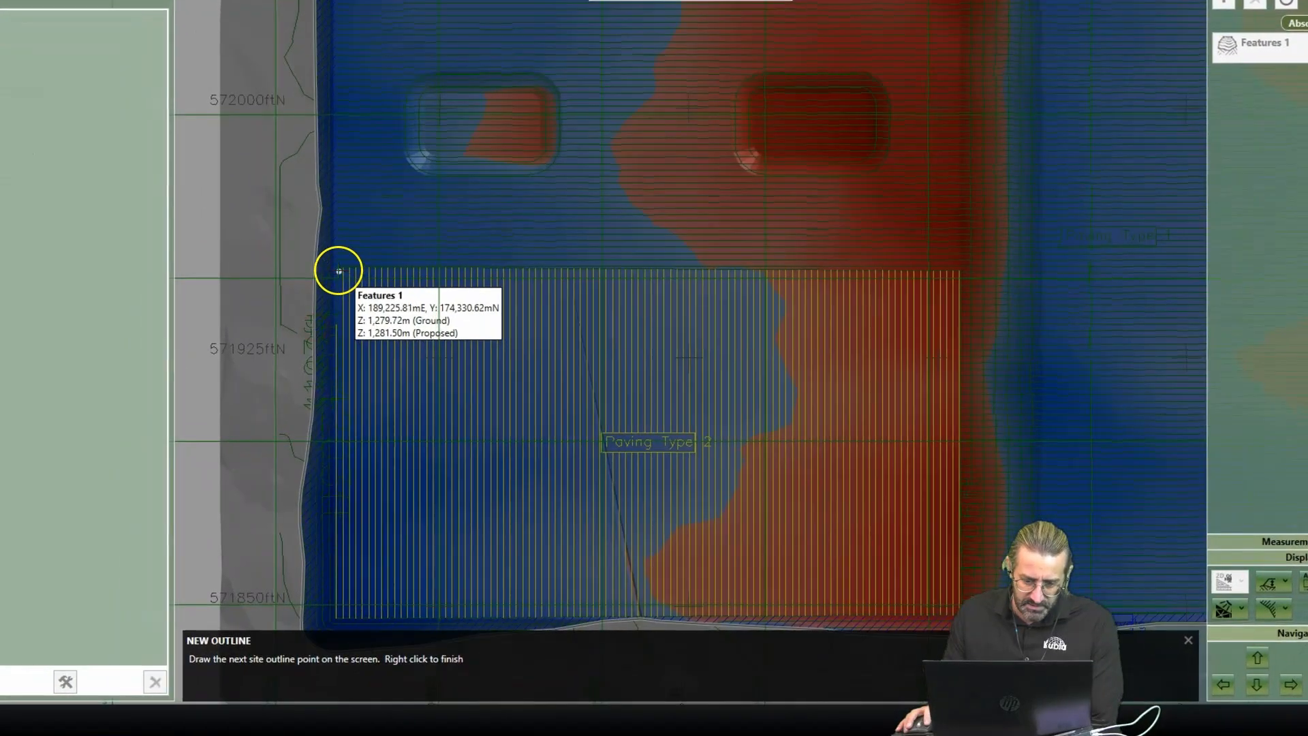
click(339, 266)
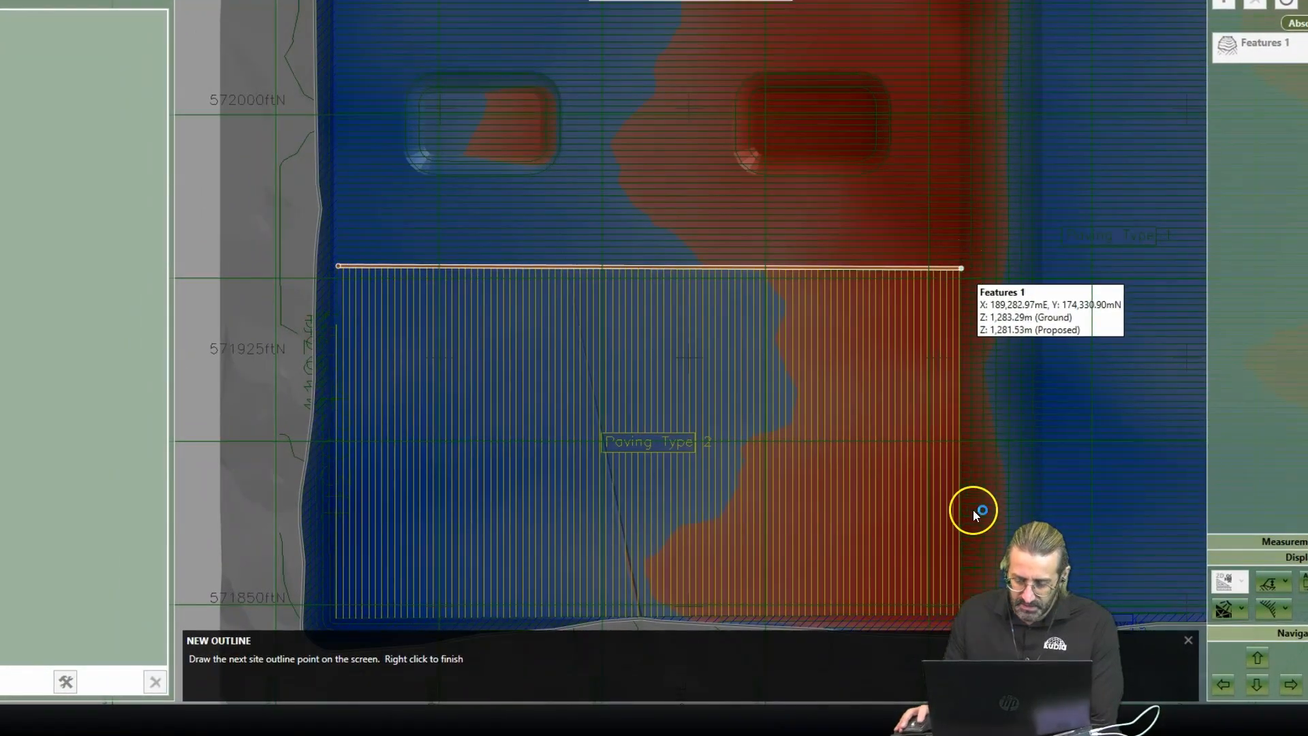
middle_drag(974, 511, 982, 402)
scroll(981, 404, up, 1)
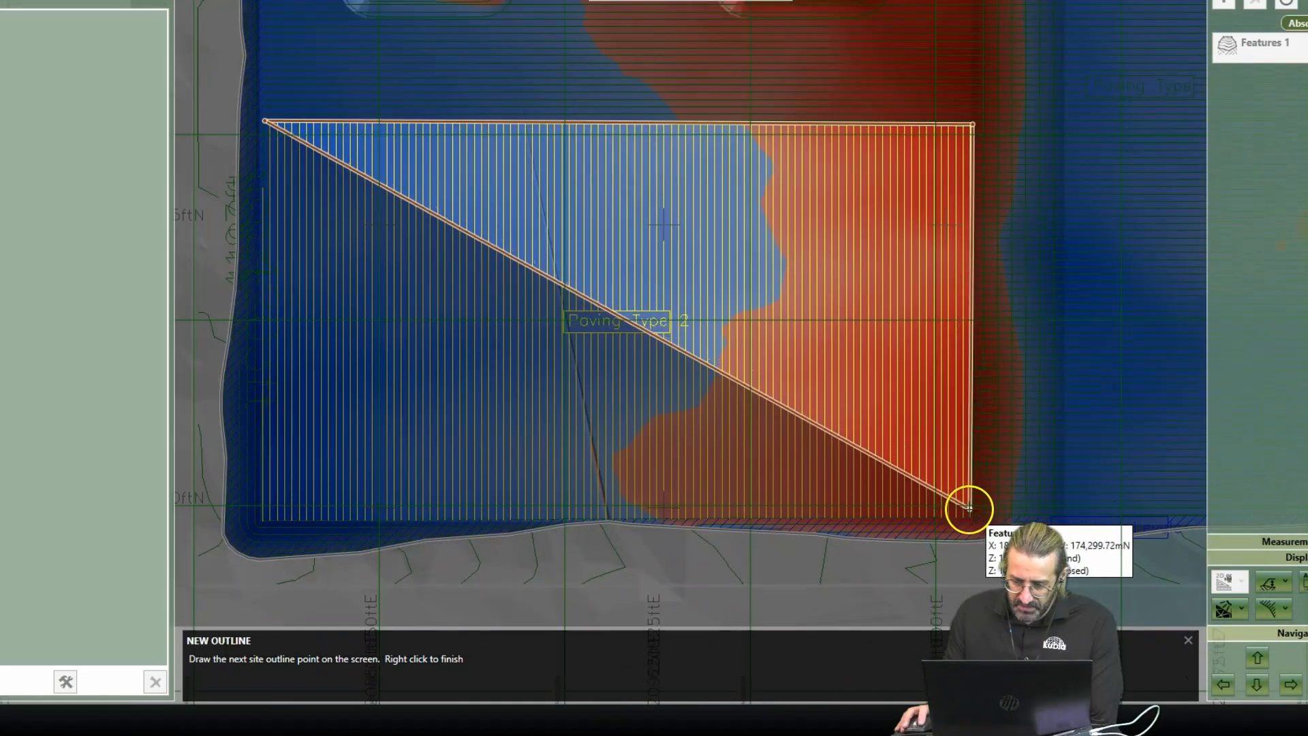
click(971, 516)
click(265, 517)
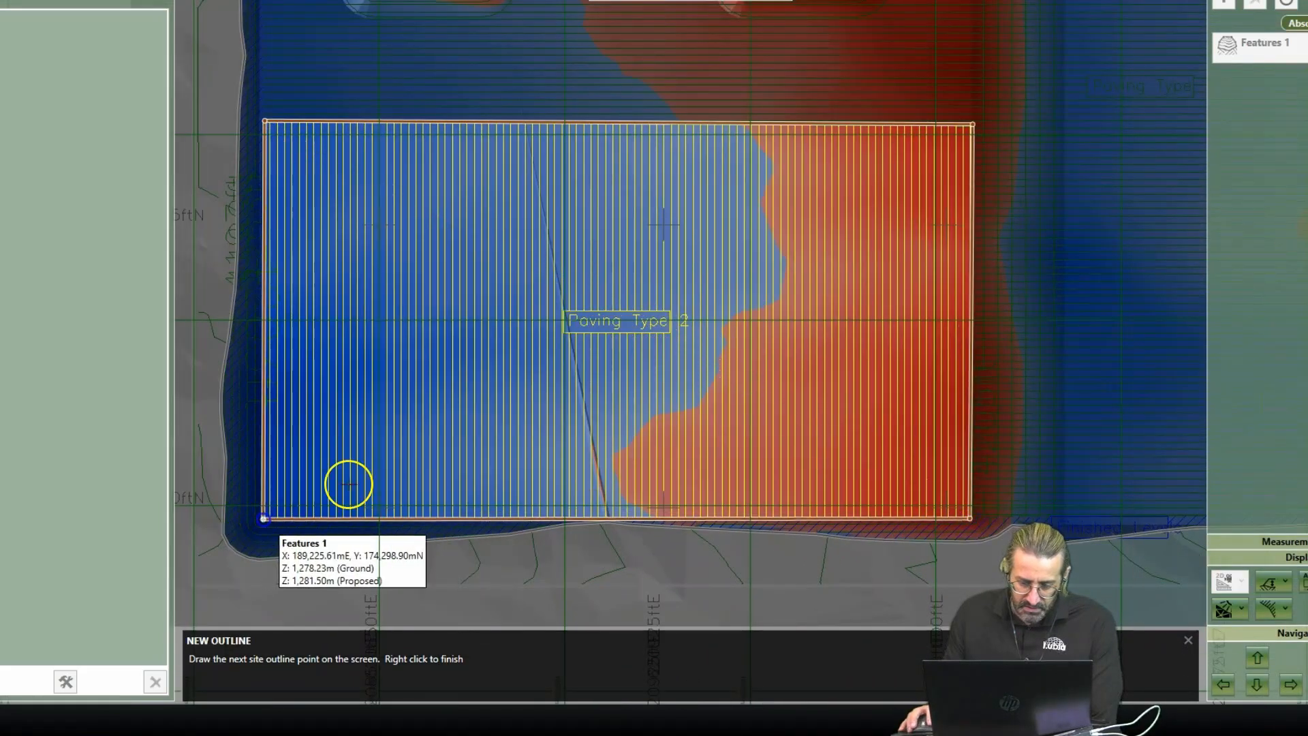
right_click(348, 485)
Step: Accept the Paving Type 2 outline and set the Reduce depth to 350 mm
click(1175, 690)
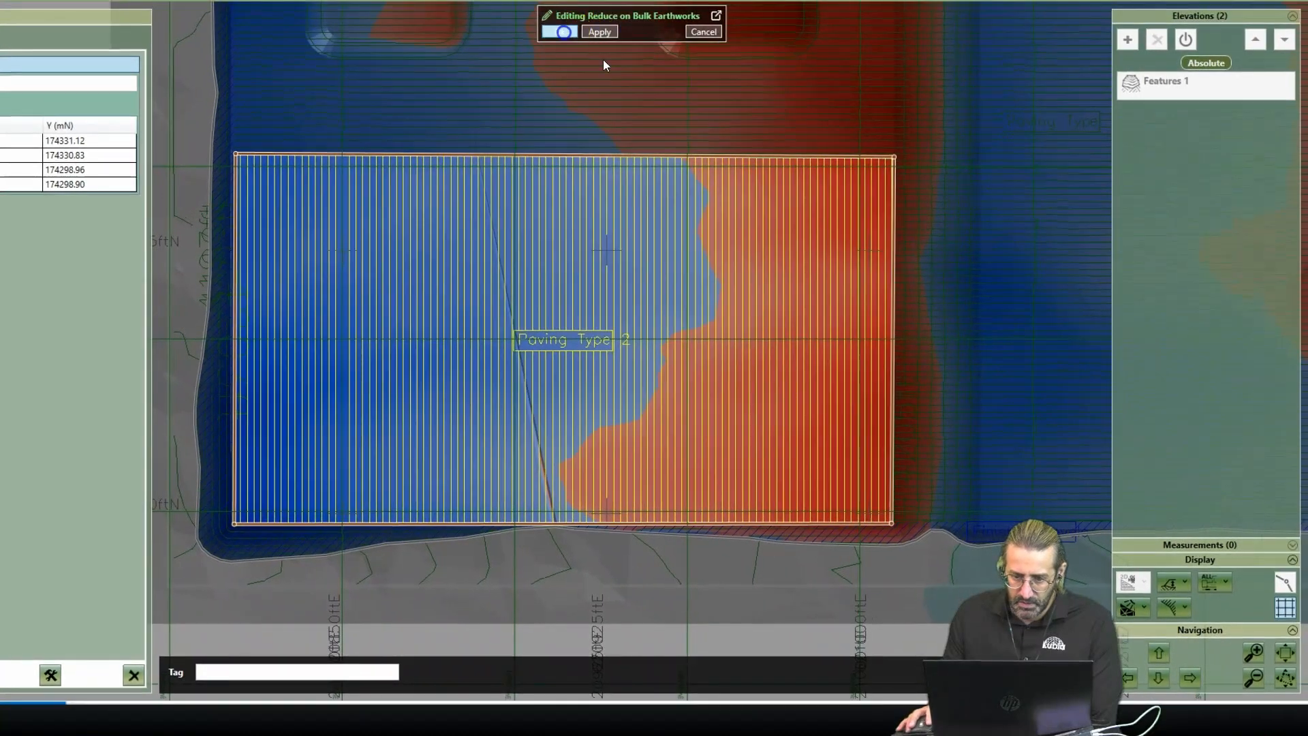
click(599, 32)
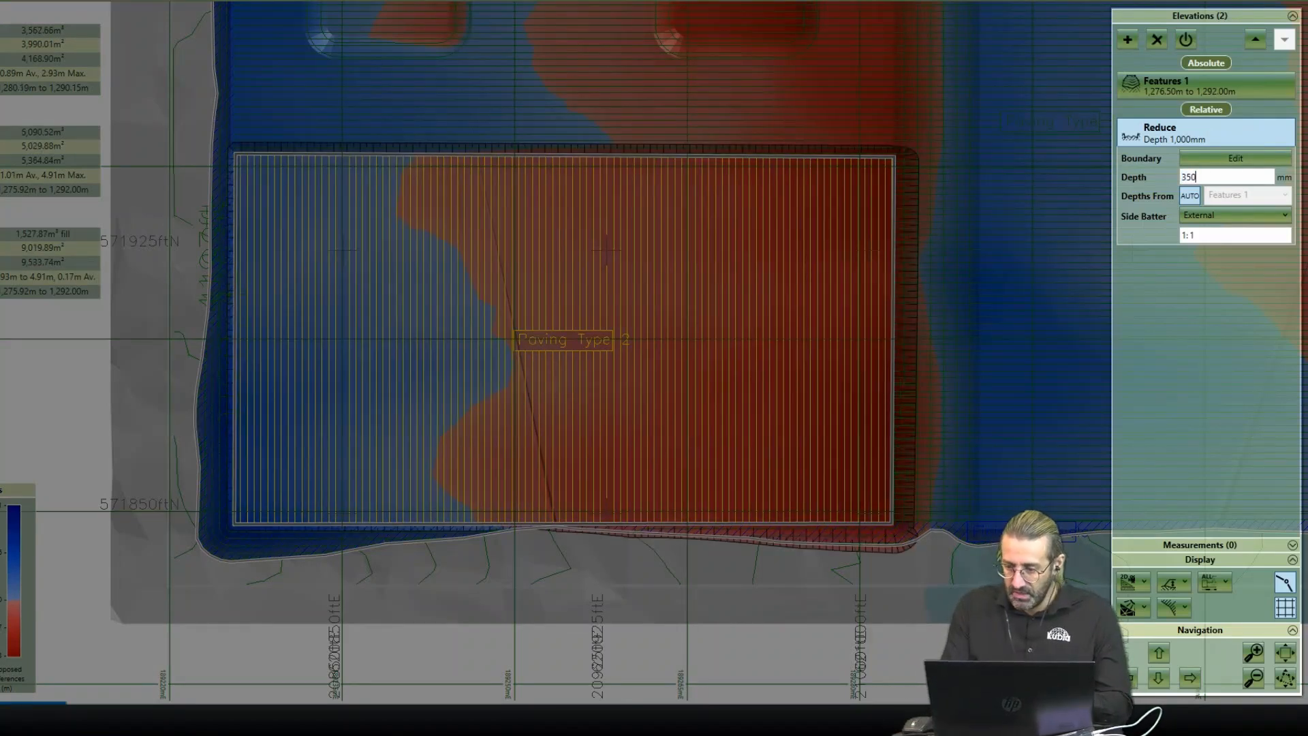
click(1222, 233)
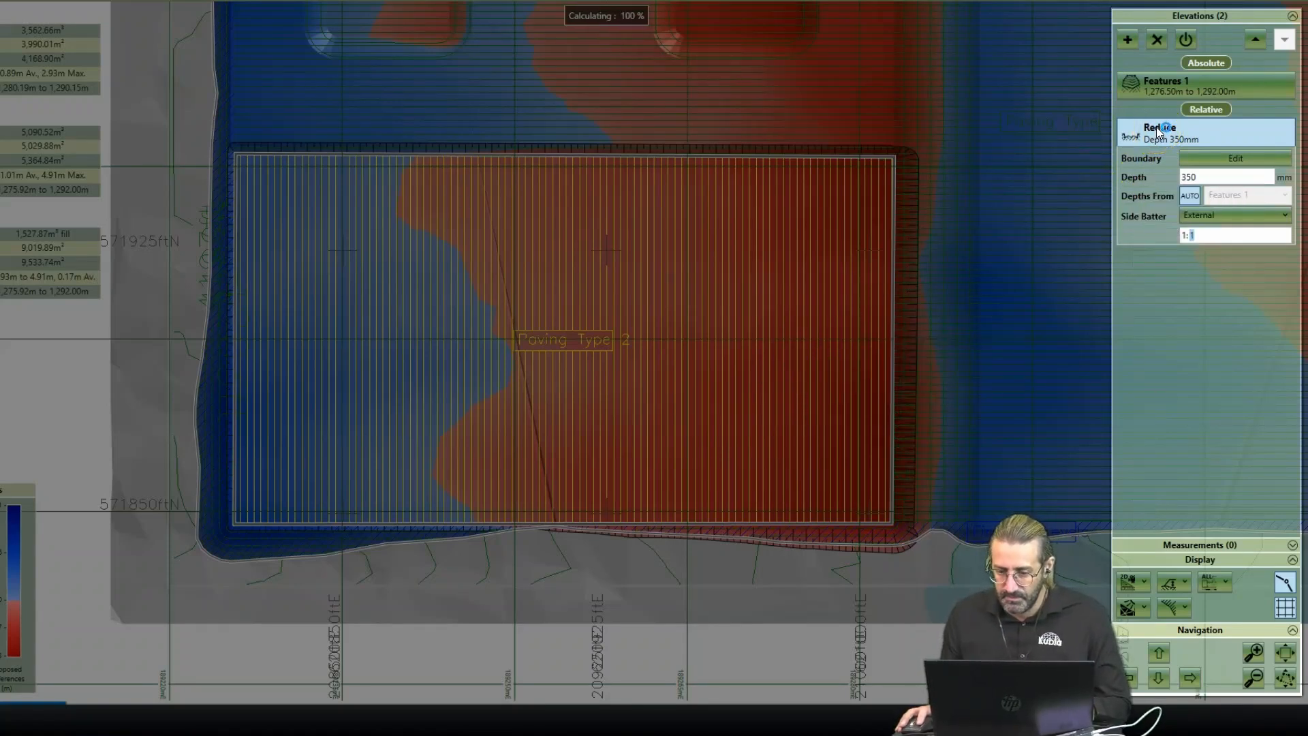
Step: Rename the Features 1 elevation as Finished Levels (FFL)
click(1158, 83)
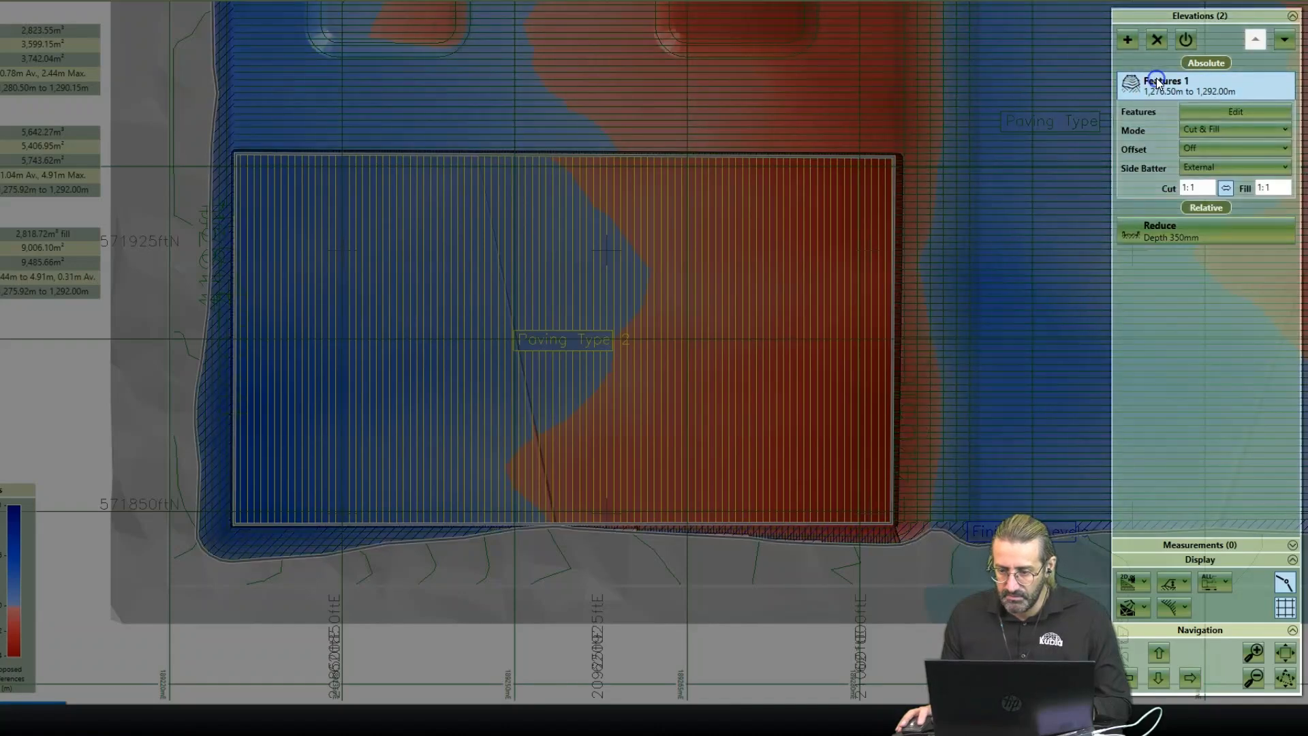
click(1156, 82)
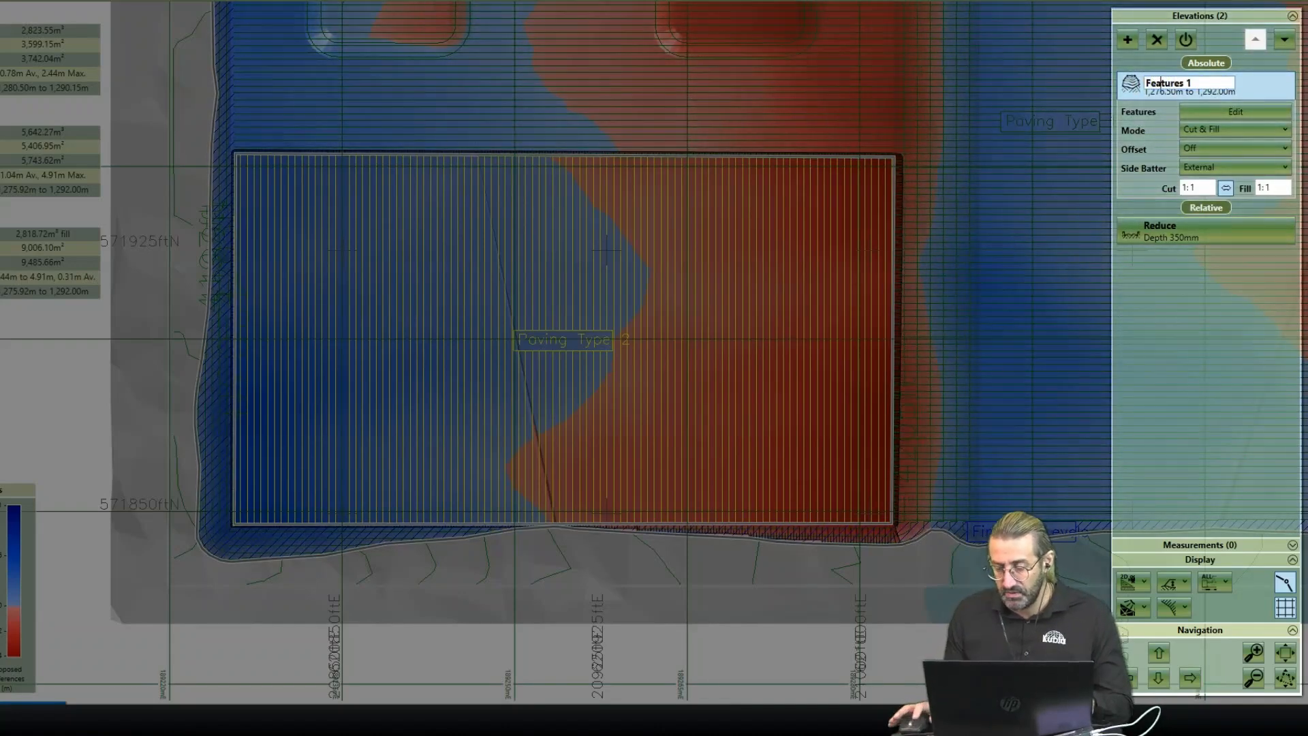
drag(1192, 82, 1083, 76)
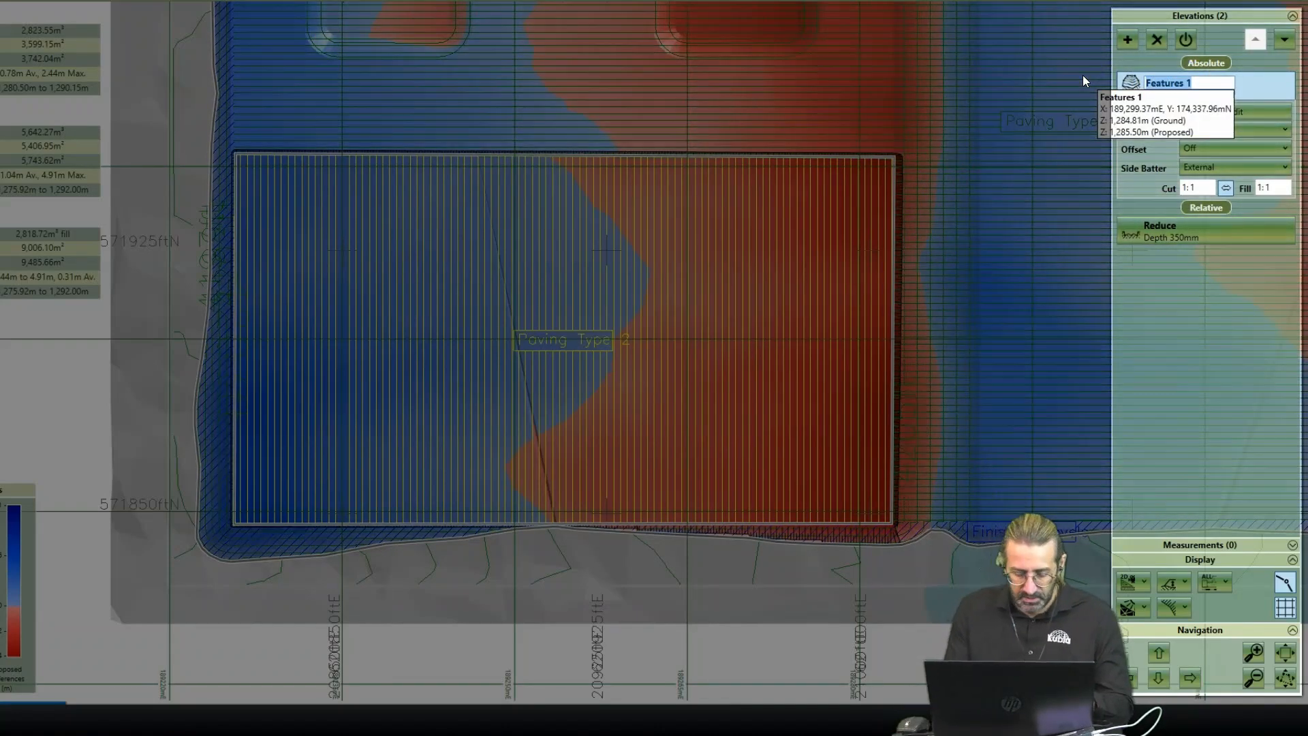
text(Finished Levw)
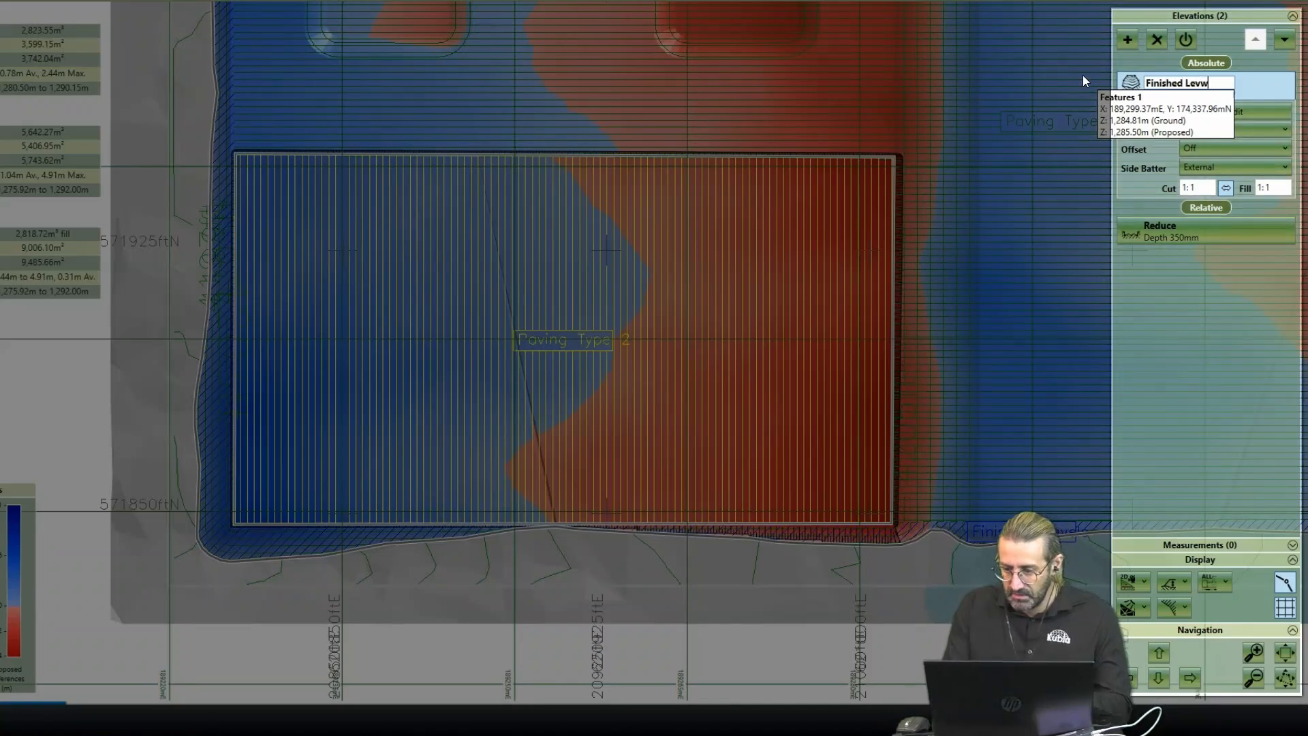
key(BackSpace)
text(els)
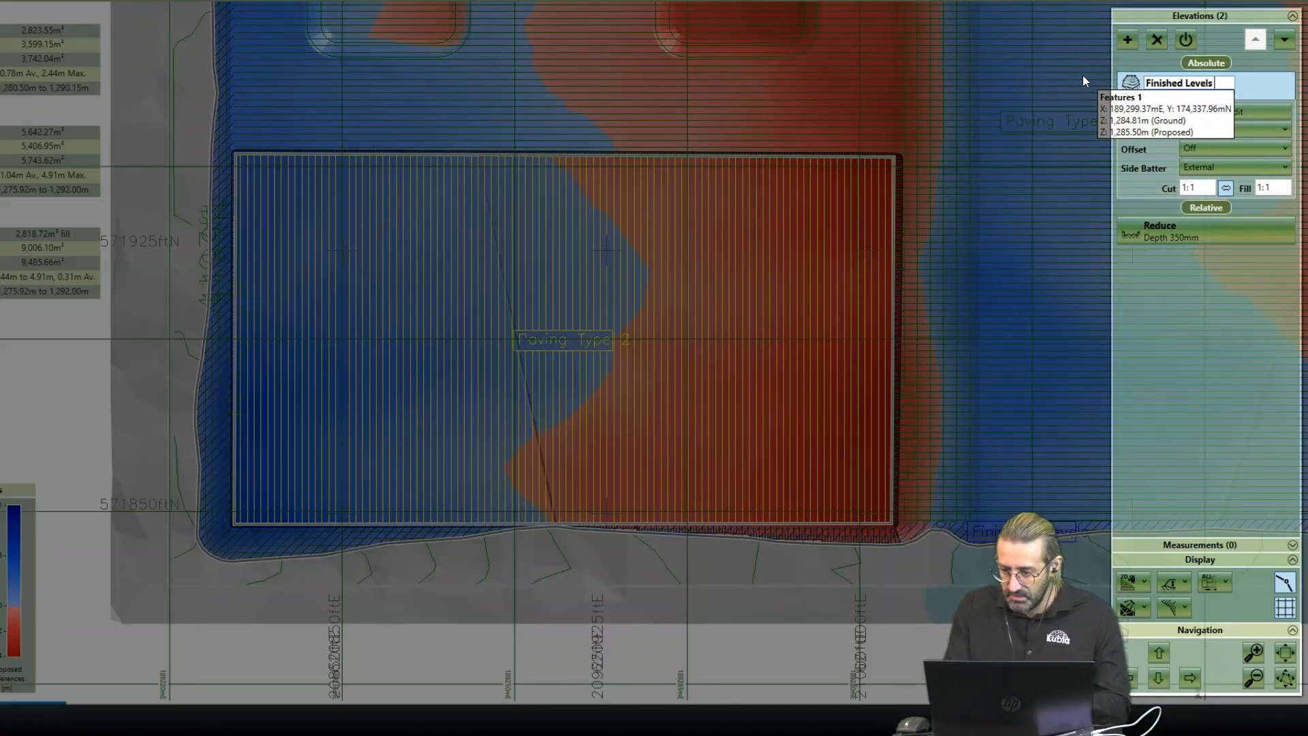
text( (FF)
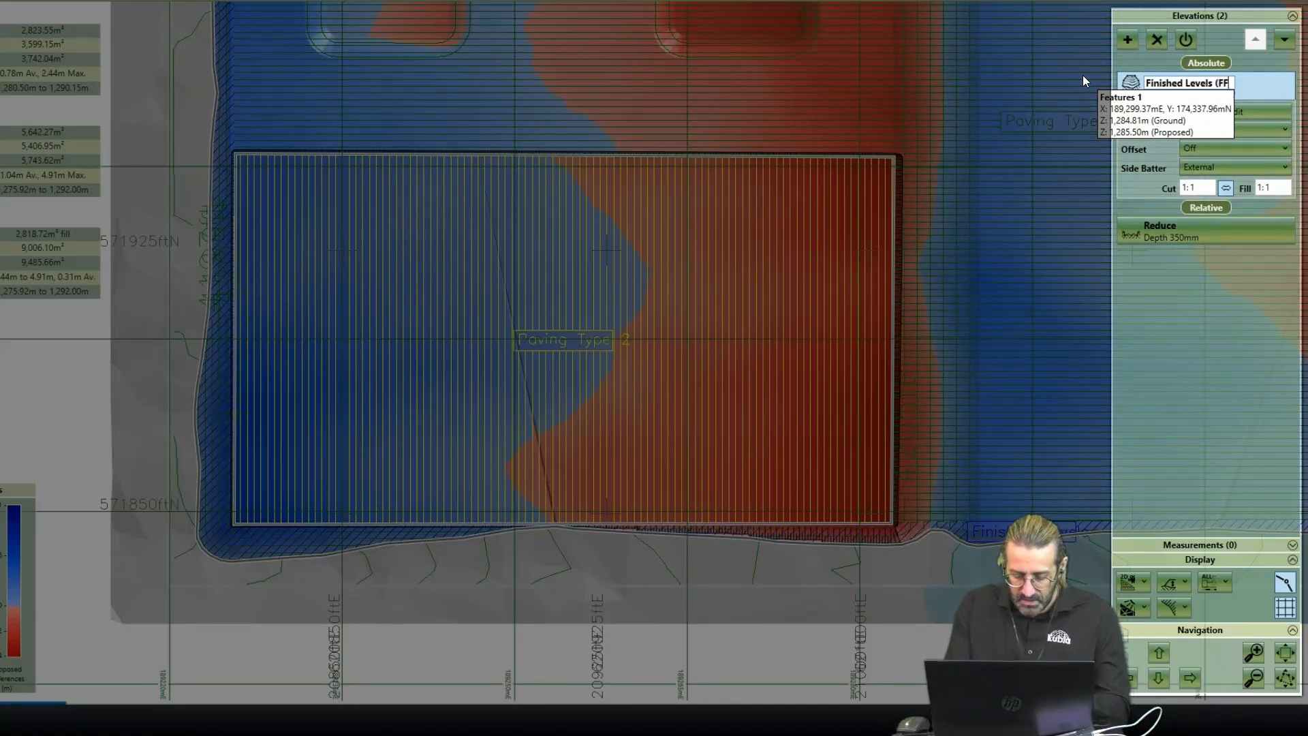
text(KL)
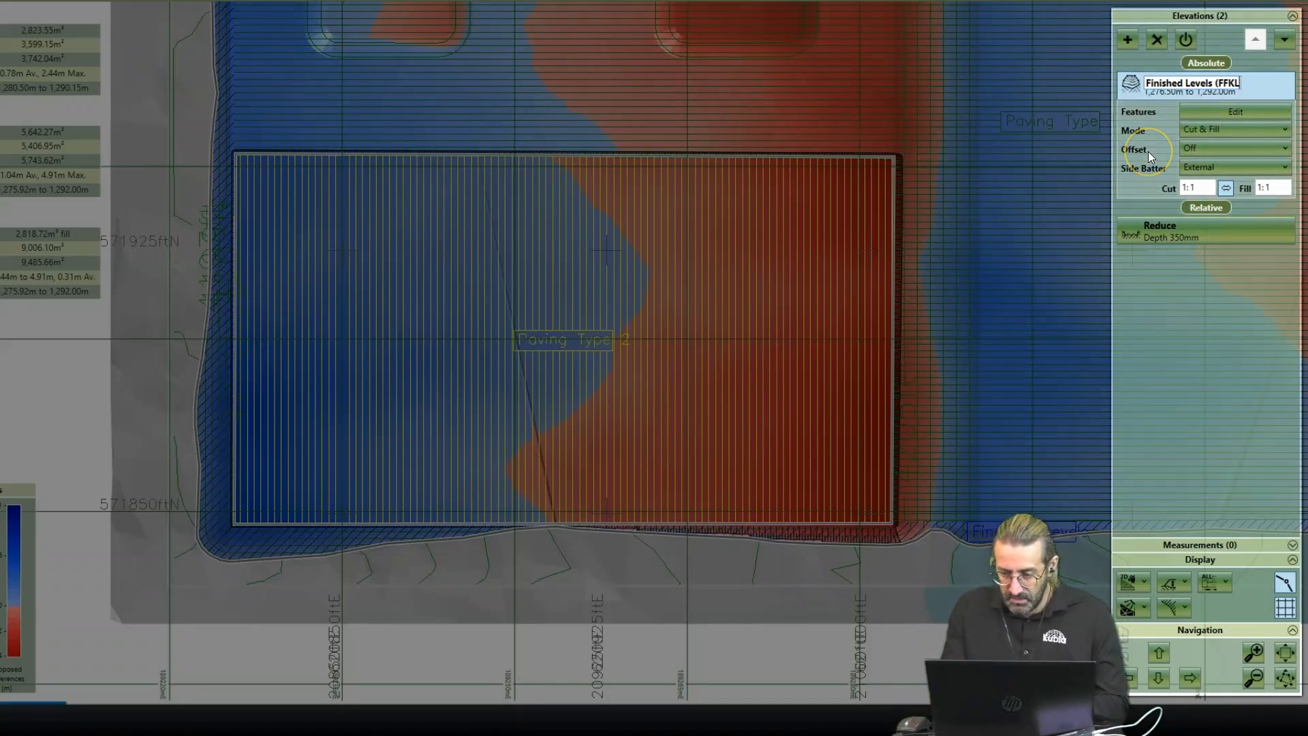
key(BackSpace)
key(BackSpace)
text(L))
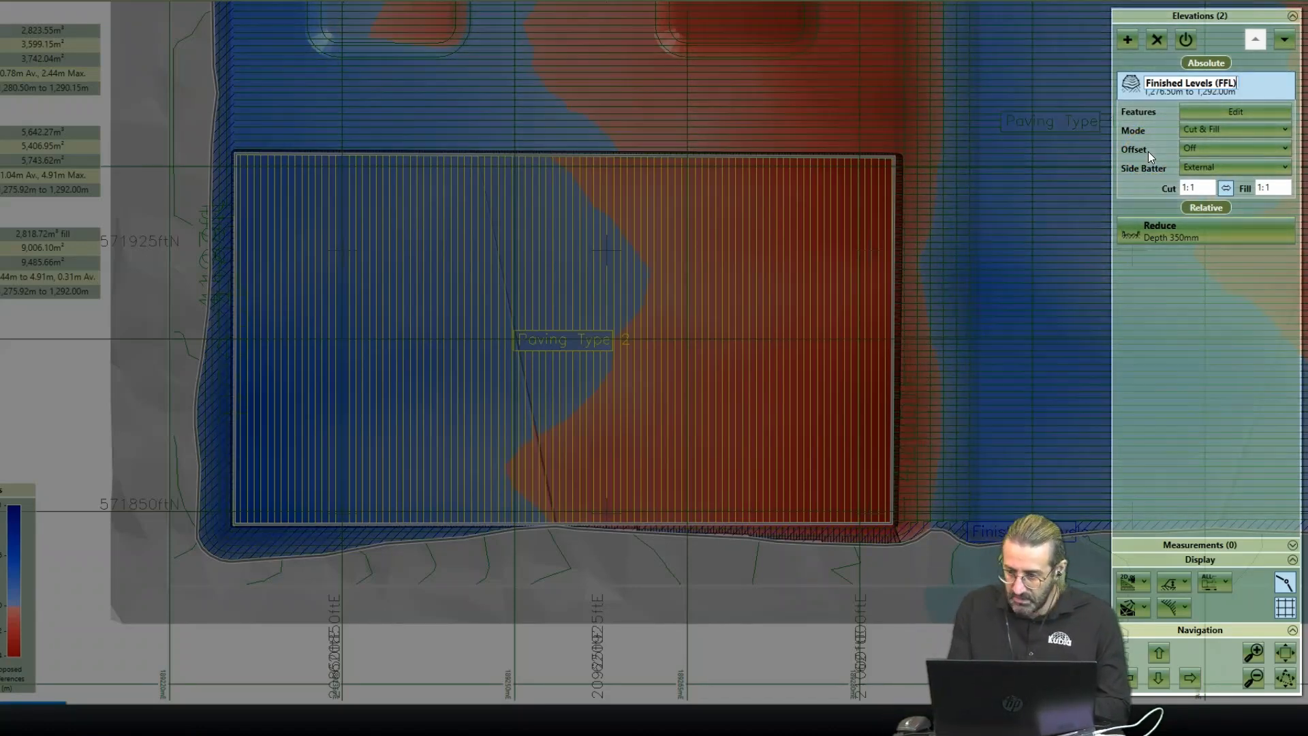
click(1166, 297)
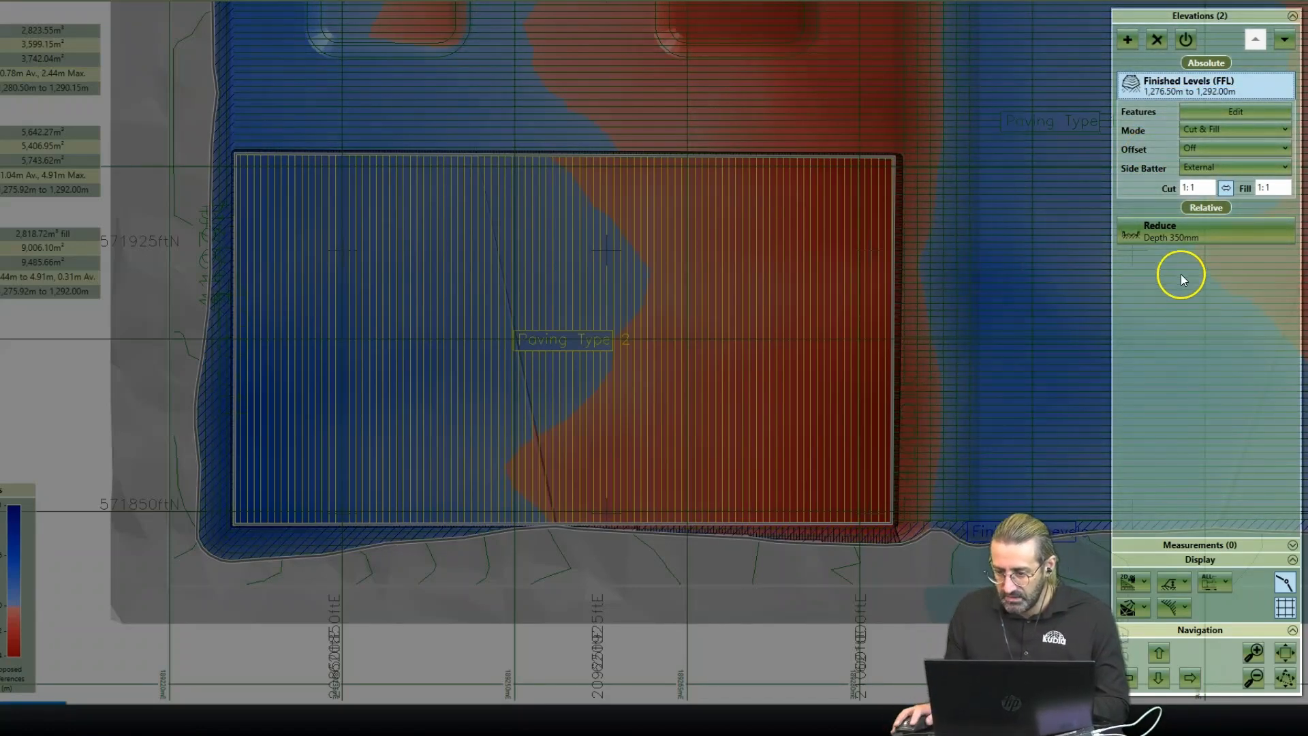
Step: Rename the Reduce elevation as Adjust for Paving Type 2
click(1171, 231)
click(1165, 134)
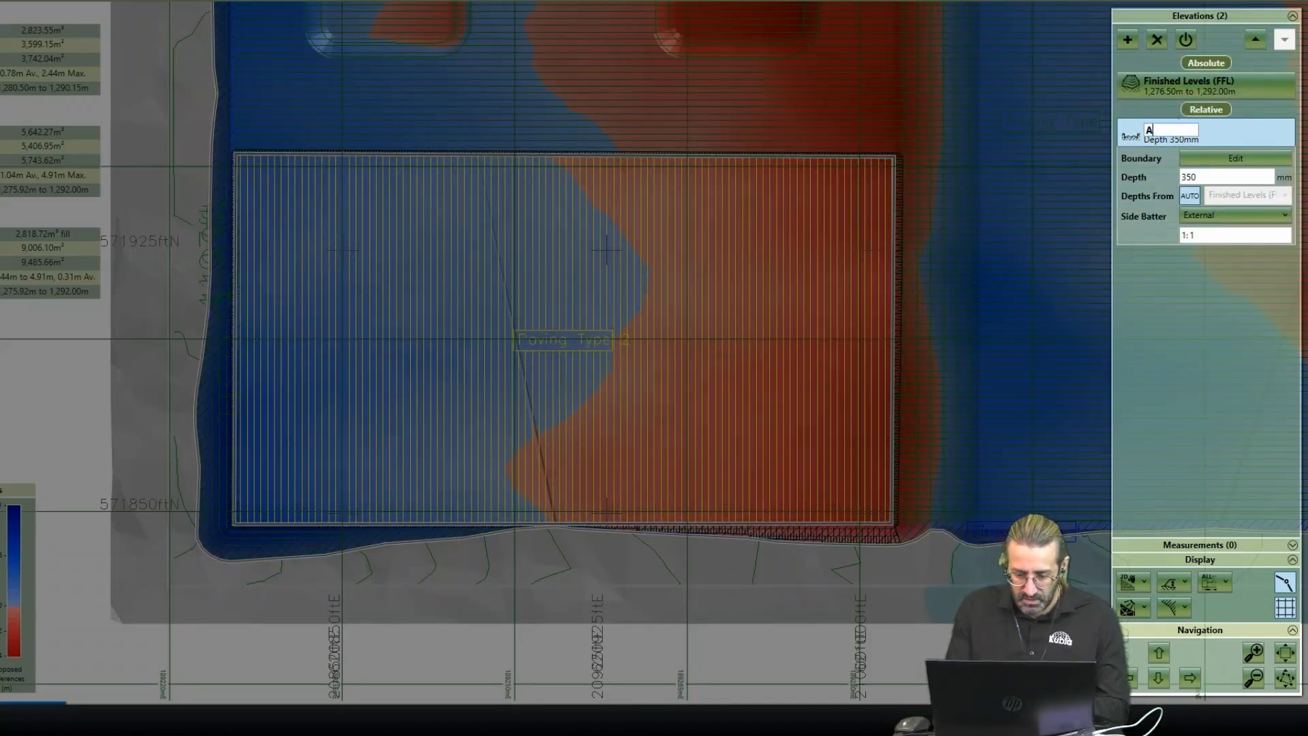
text(Adjust for)
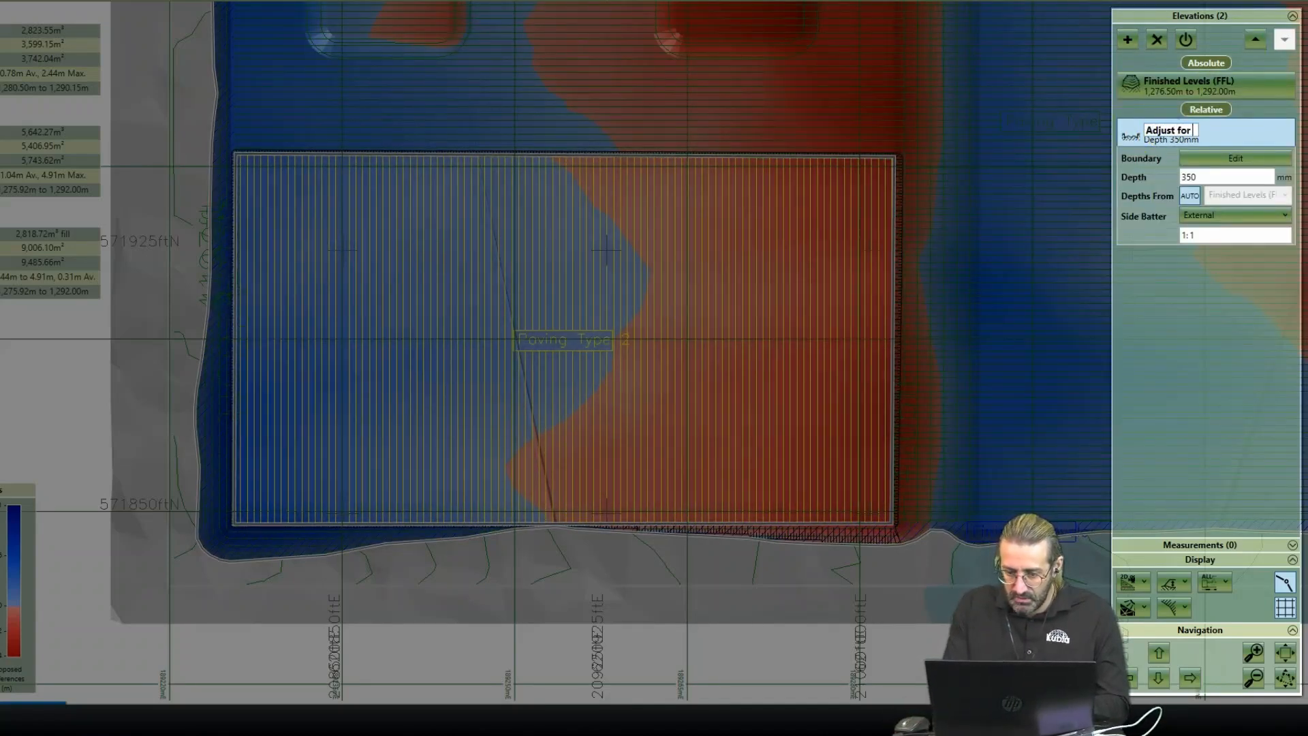
text( Paving Type)
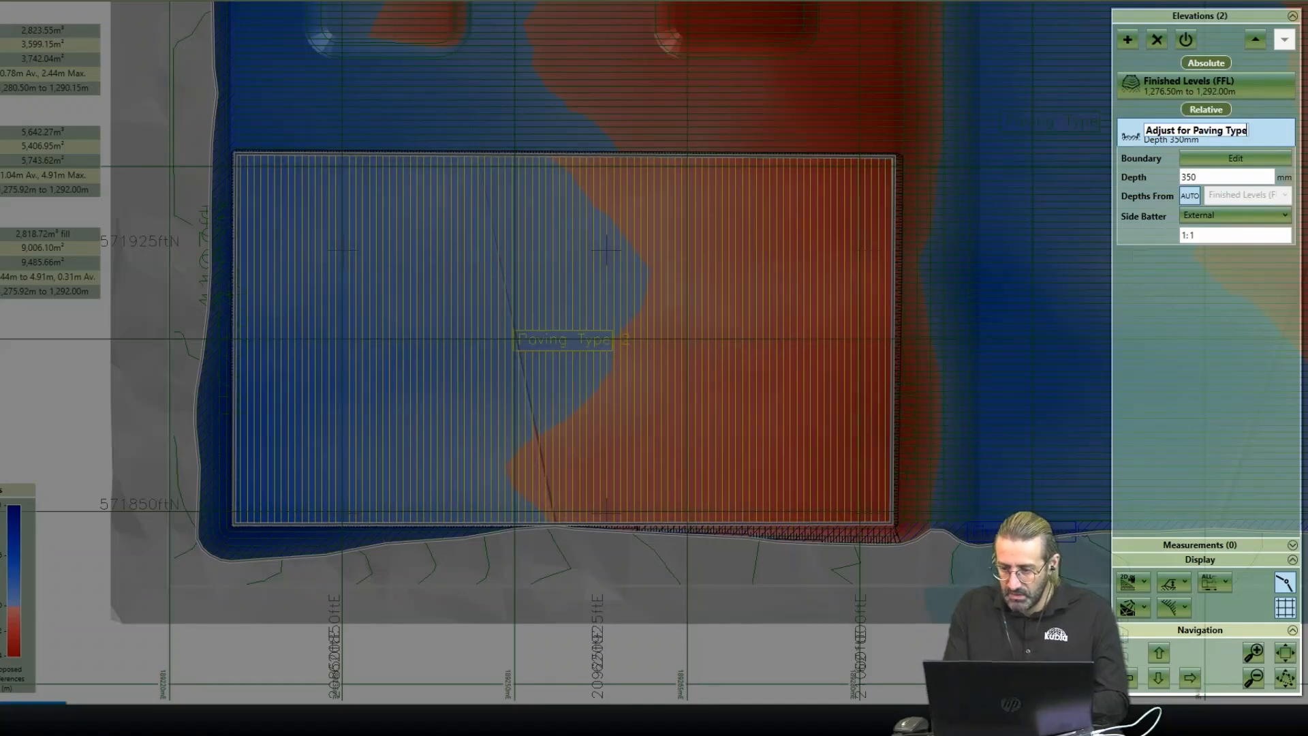
text( 2)
key(Return)
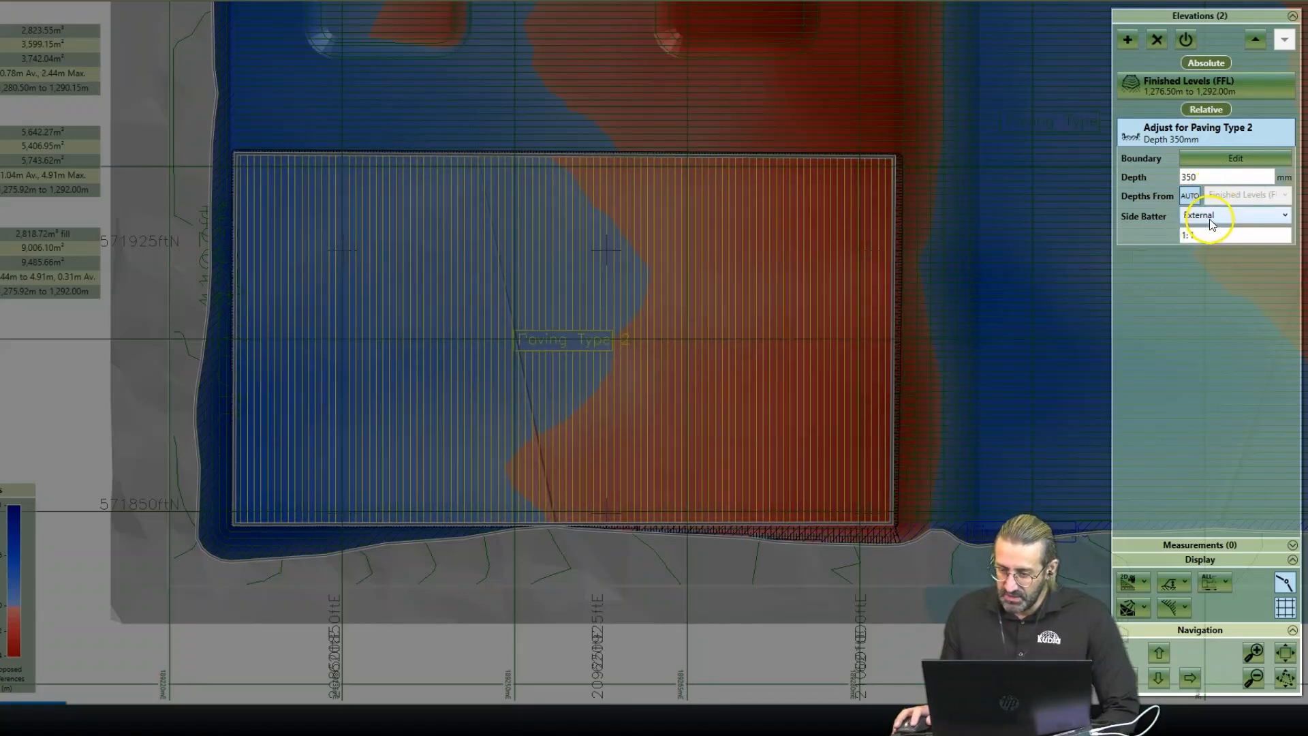
Step: Keep the Paving Type 2 adjustment's side batter External and set its slope to 1:0.01
click(1208, 217)
click(1217, 248)
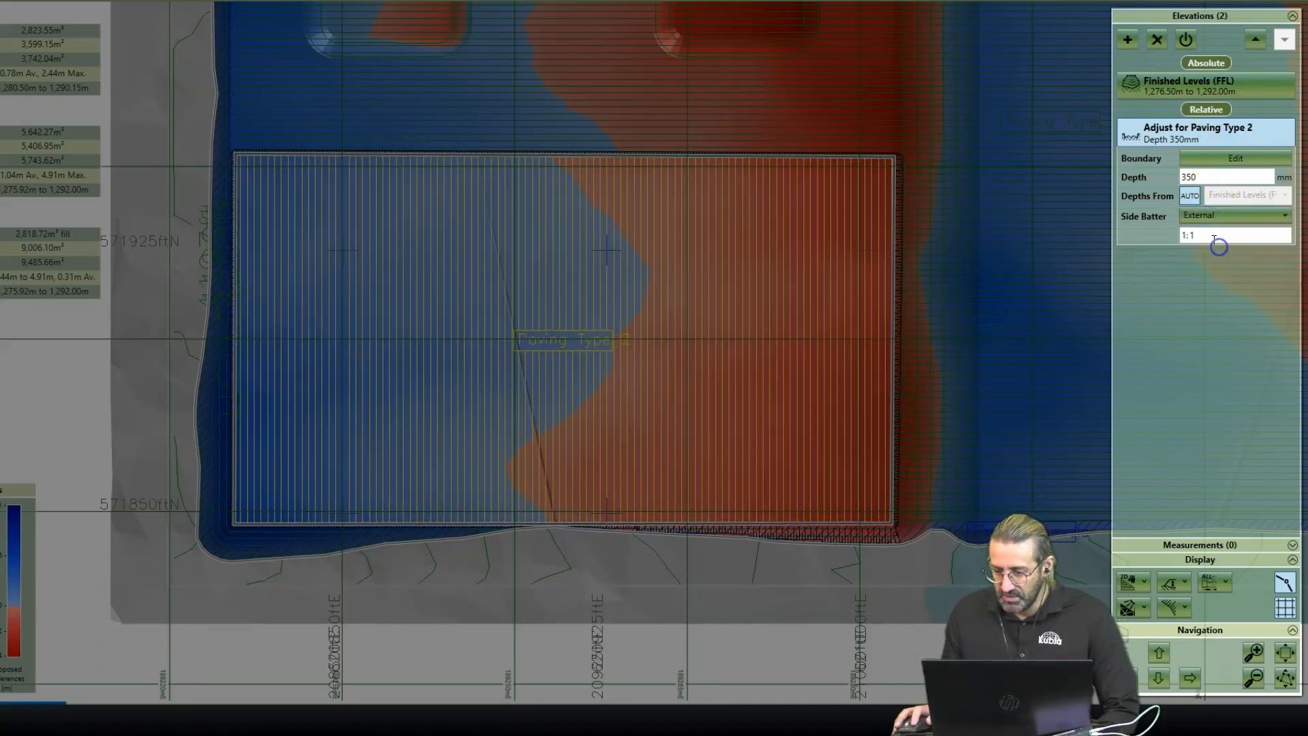
double_click(1205, 235)
text(0.01)
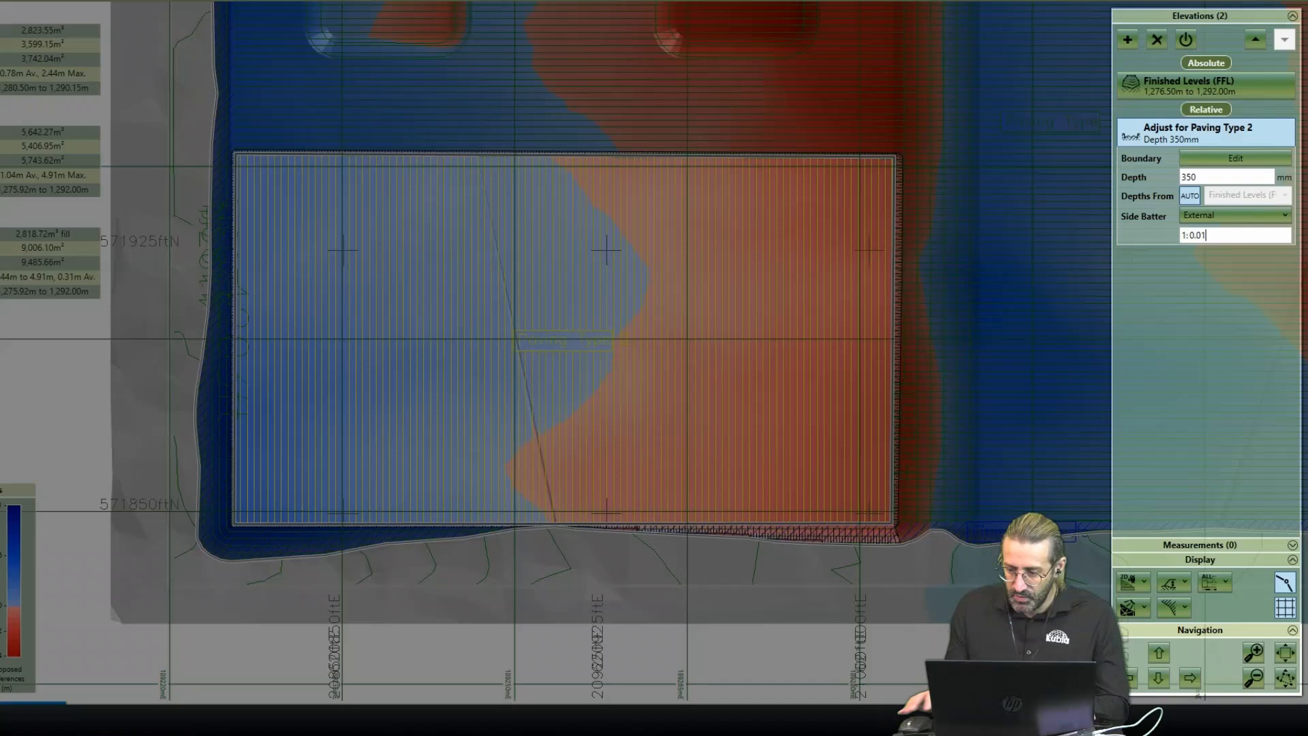
key(Tab)
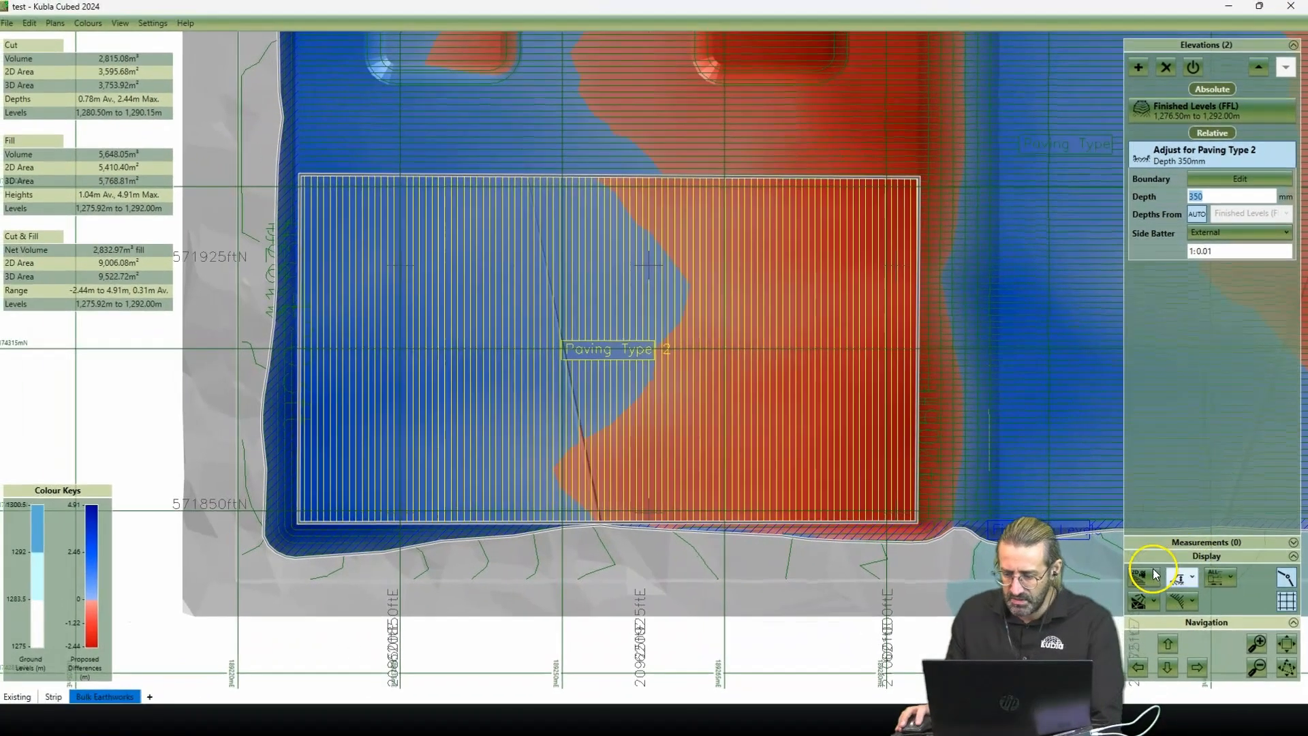
Step: Inspect the lowered Paving Type 2 area and the finished levels in 3D Orbit View, and return to Design View
click(1143, 580)
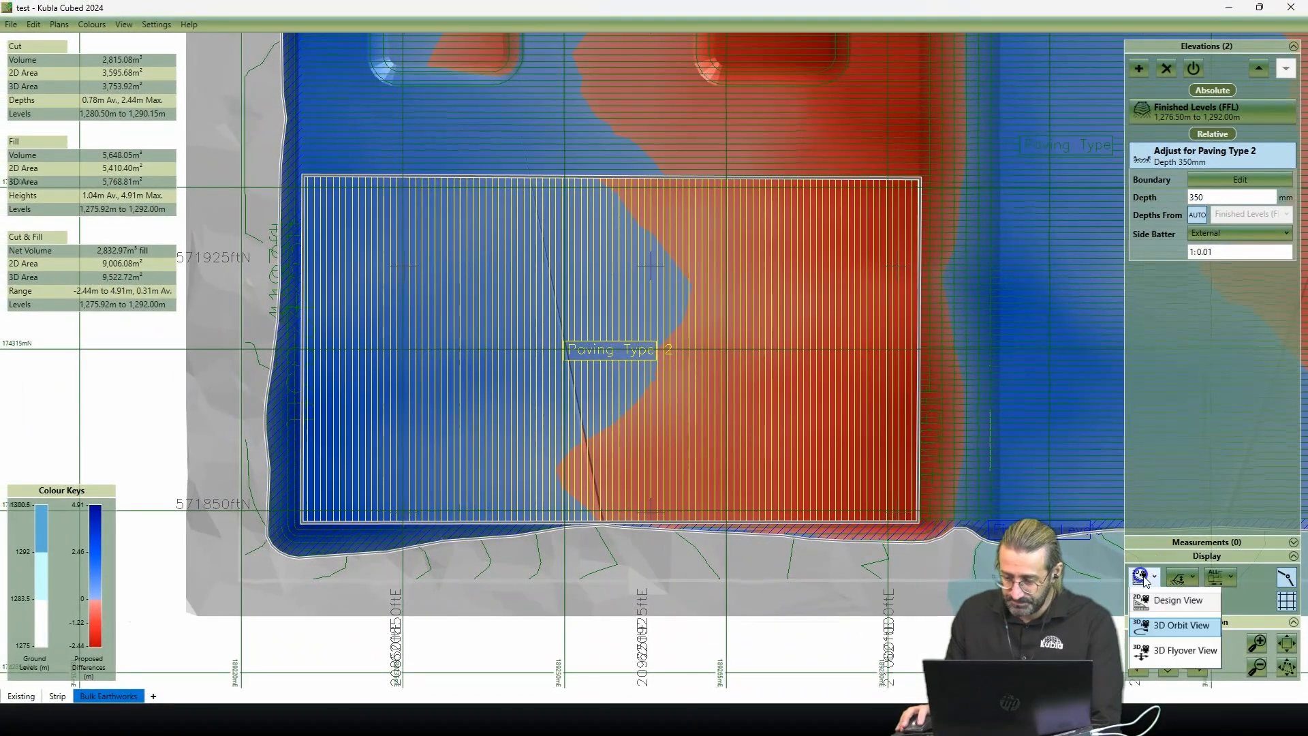
click(1169, 625)
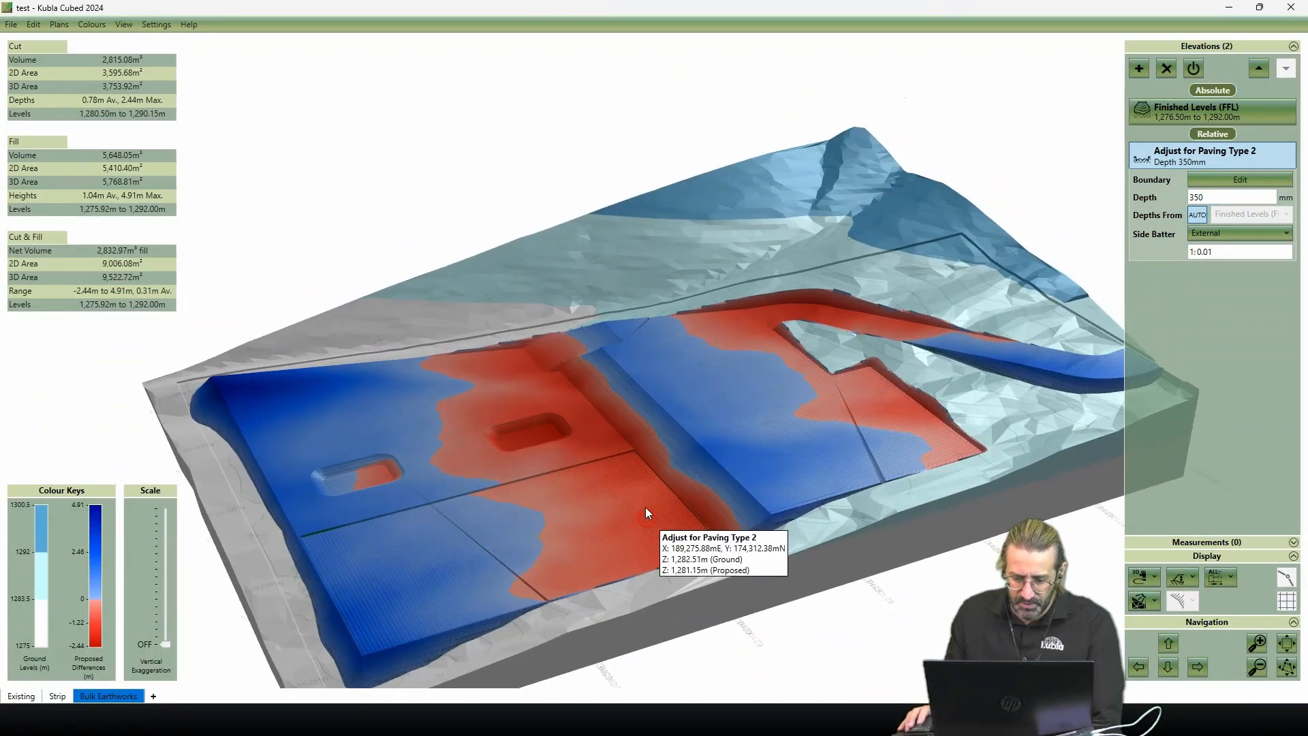
drag(645, 506, 643, 509)
drag(555, 567, 552, 581)
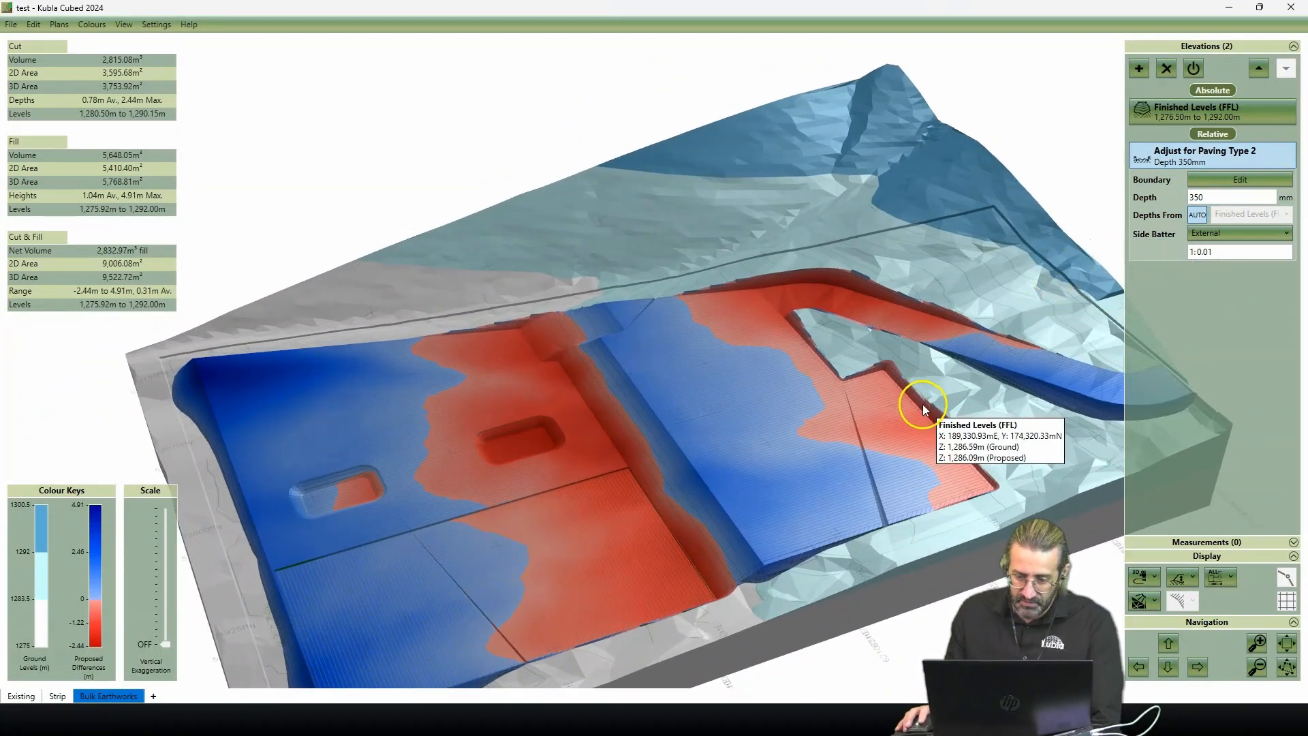
drag(921, 405, 914, 417)
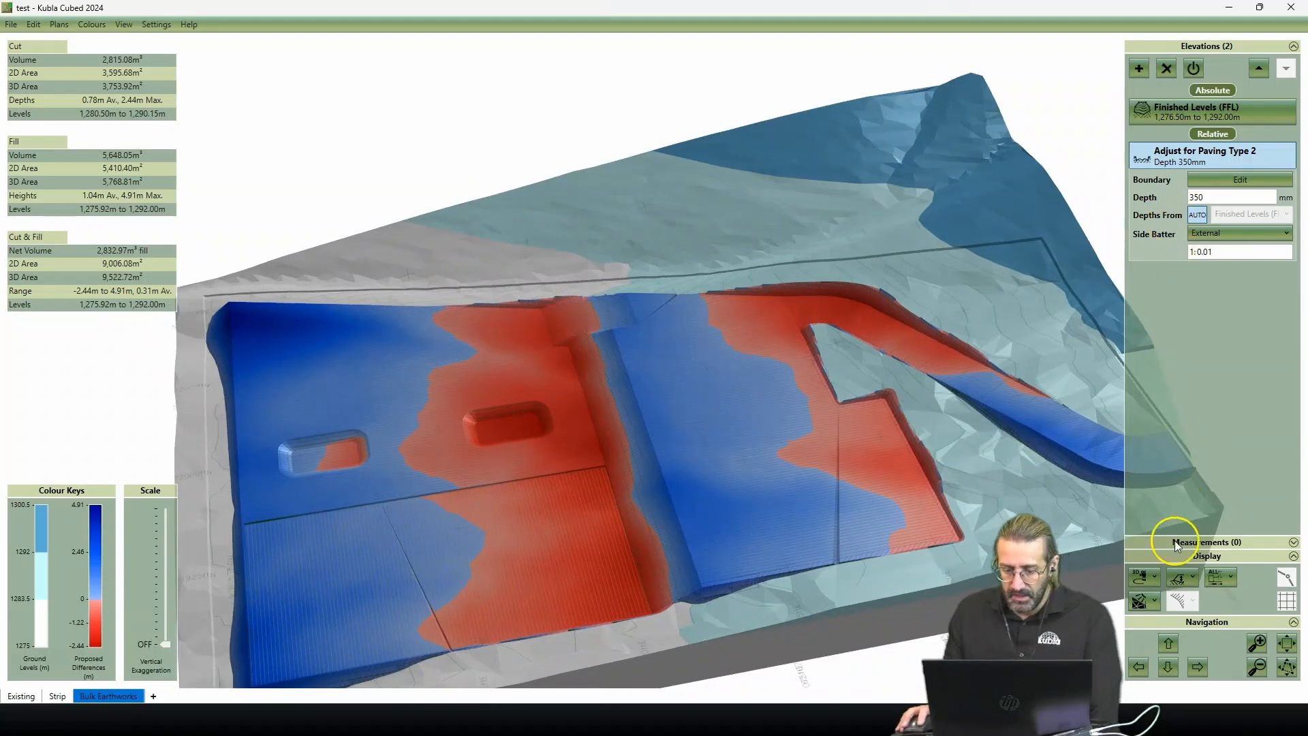
scroll(729, 504, up, 3)
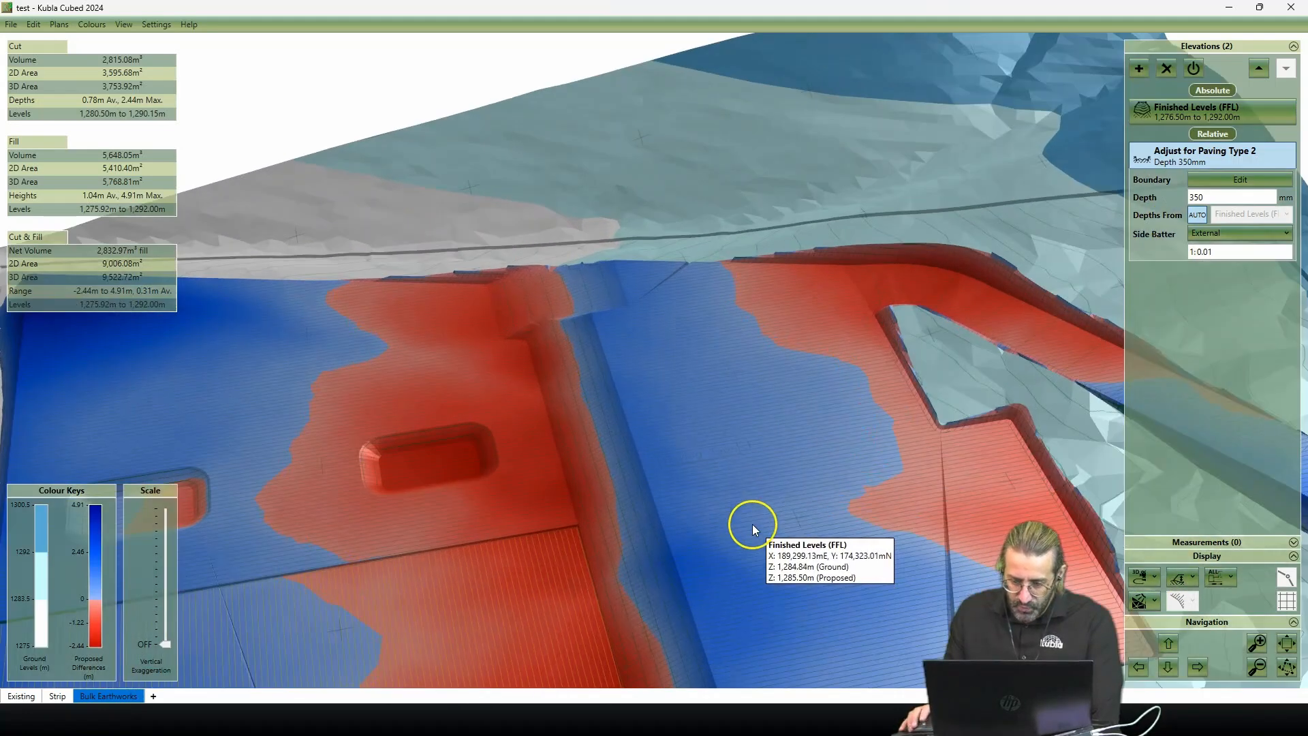
drag(730, 496, 726, 497)
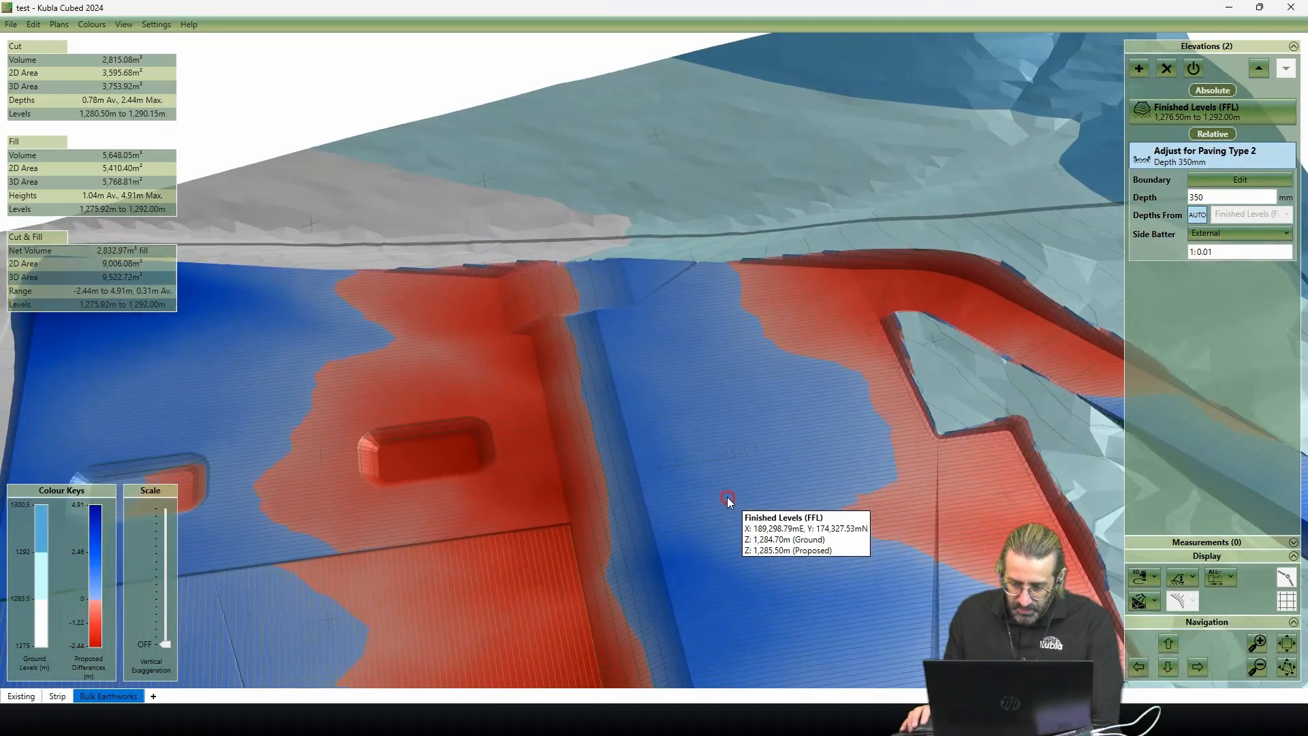
click(1153, 580)
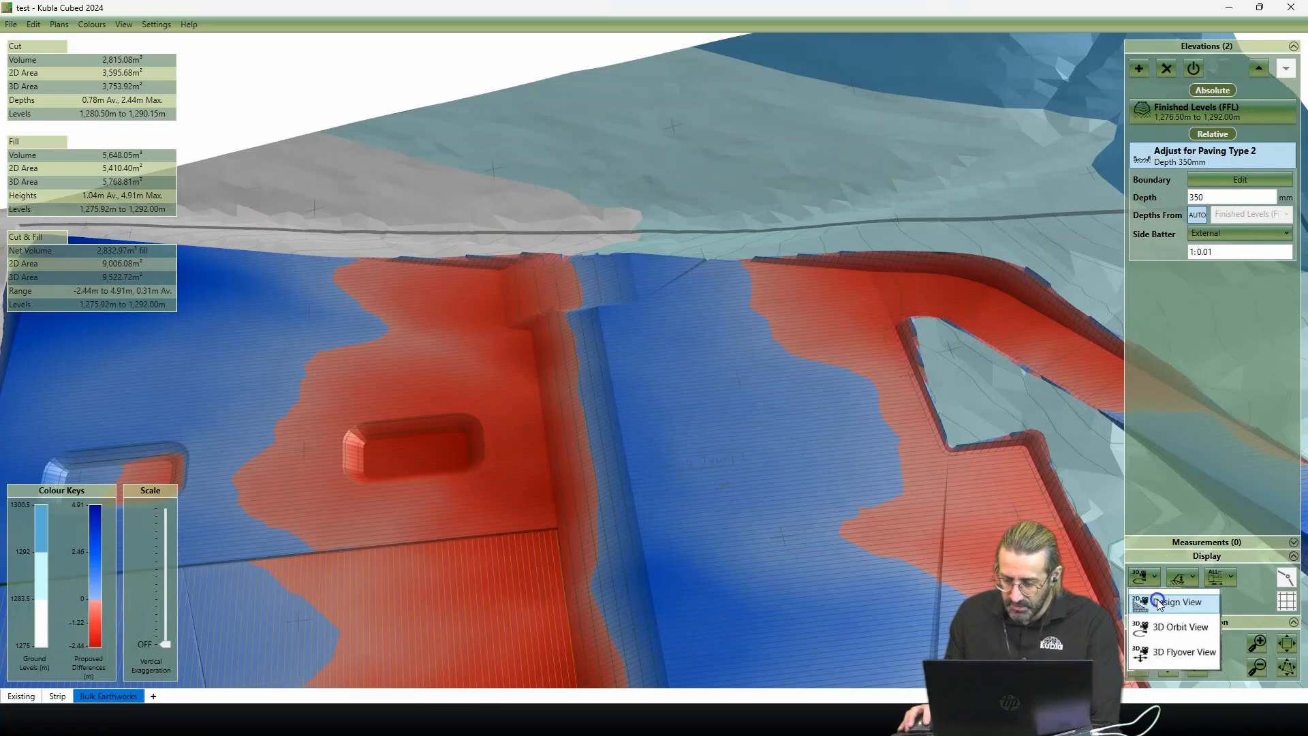
click(1160, 603)
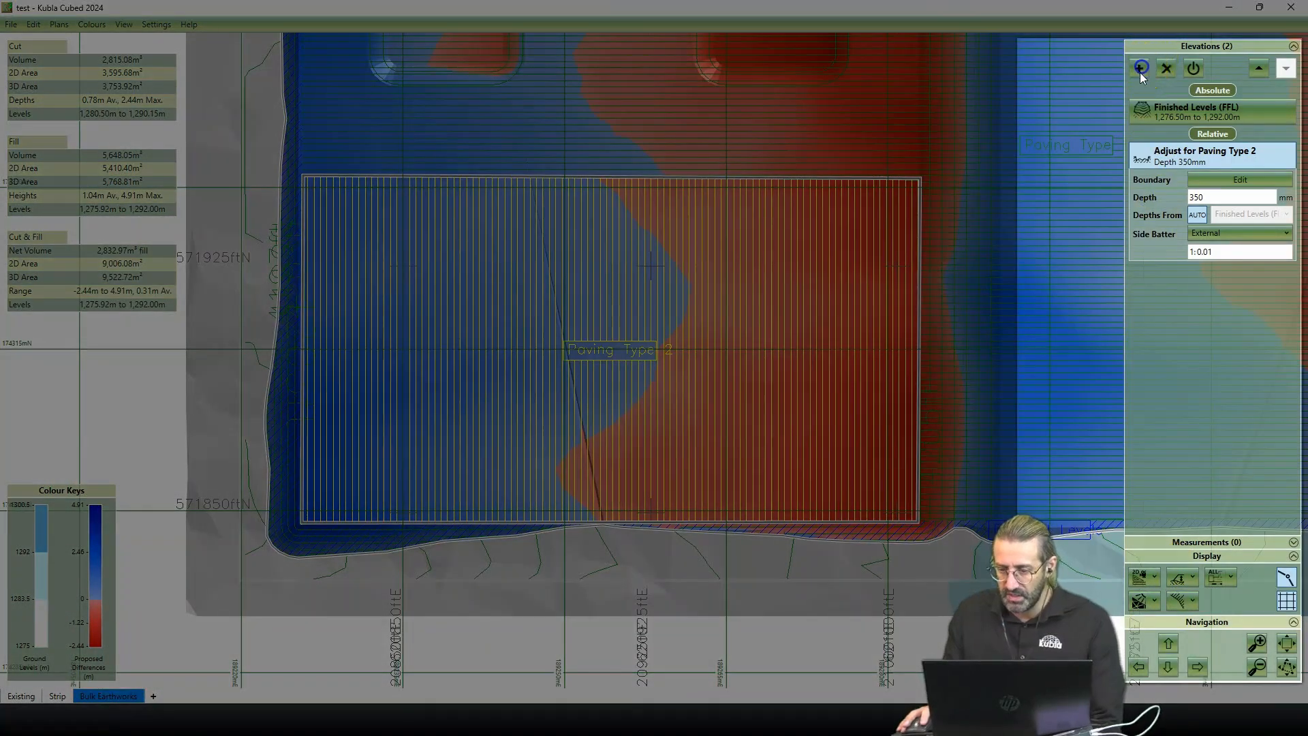
Step: Add another Reduce elevation to Bulk Earthworks and leave its manual outline drawing without keeping any points
click(1141, 69)
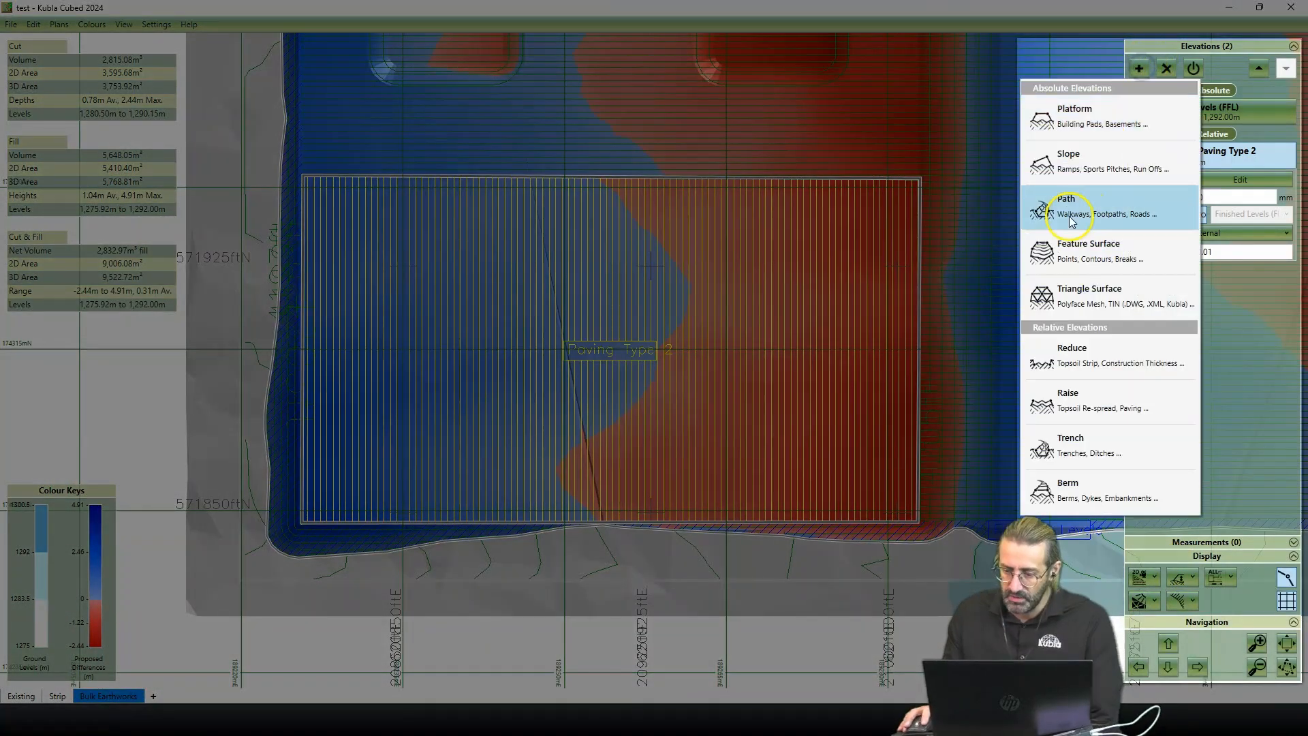
click(1106, 365)
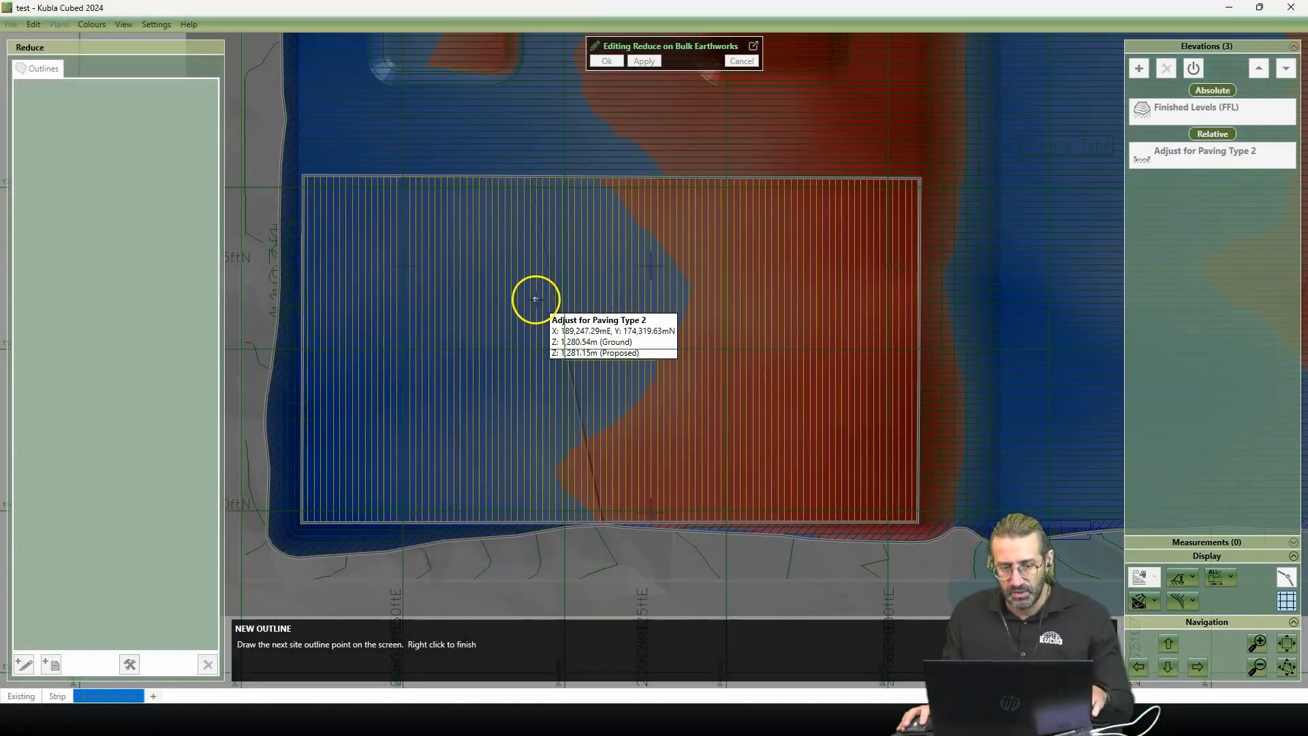
click(586, 368)
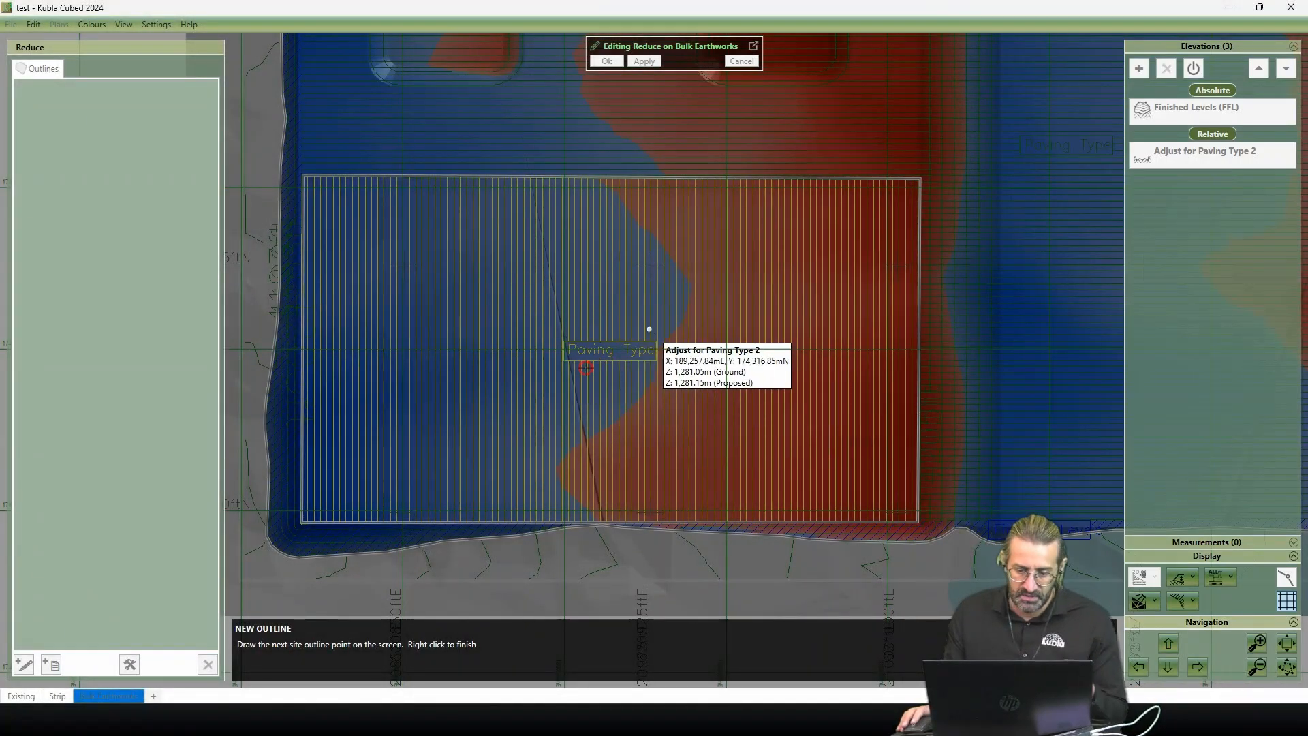
middle_drag(649, 329, 579, 369)
scroll(573, 371, down, 3)
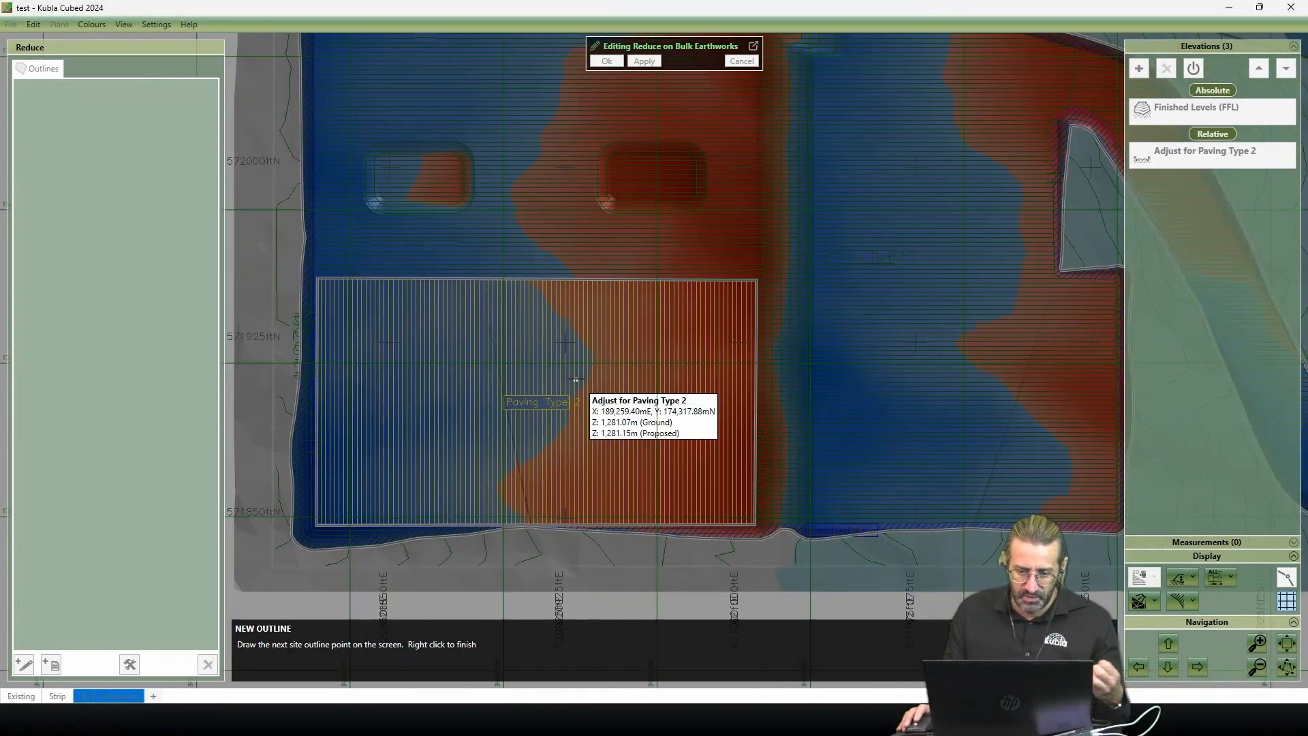
click(571, 366)
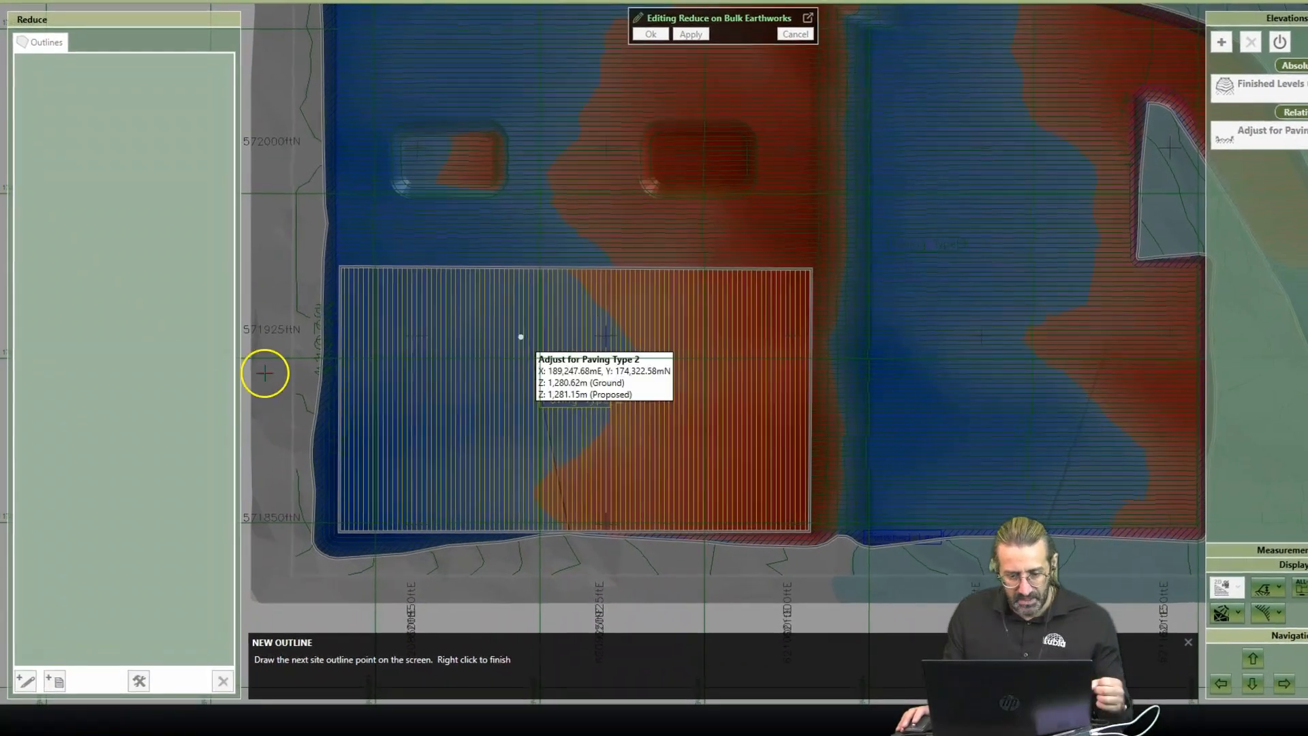
right_click(442, 376)
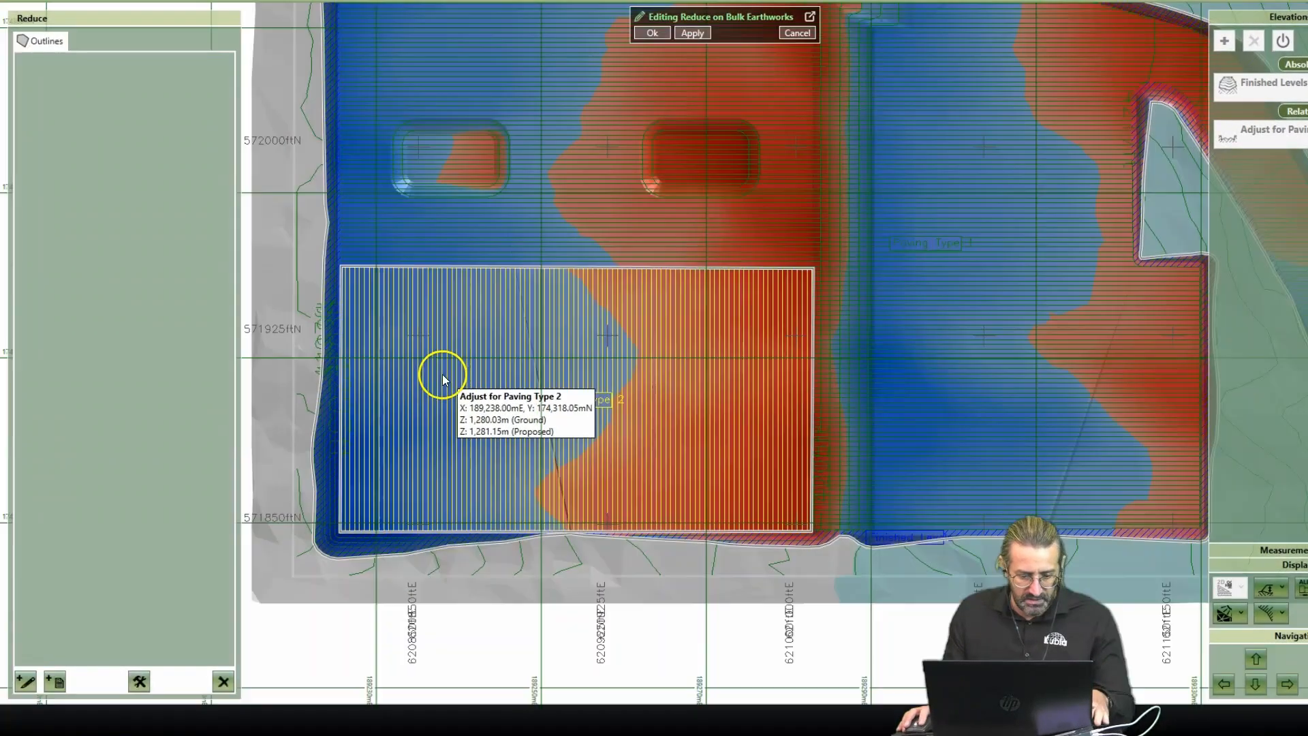
Step: Load outlines from the Surface Materials CAD plan and add a filter that extracts the Paving Type 1 boundary
click(60, 684)
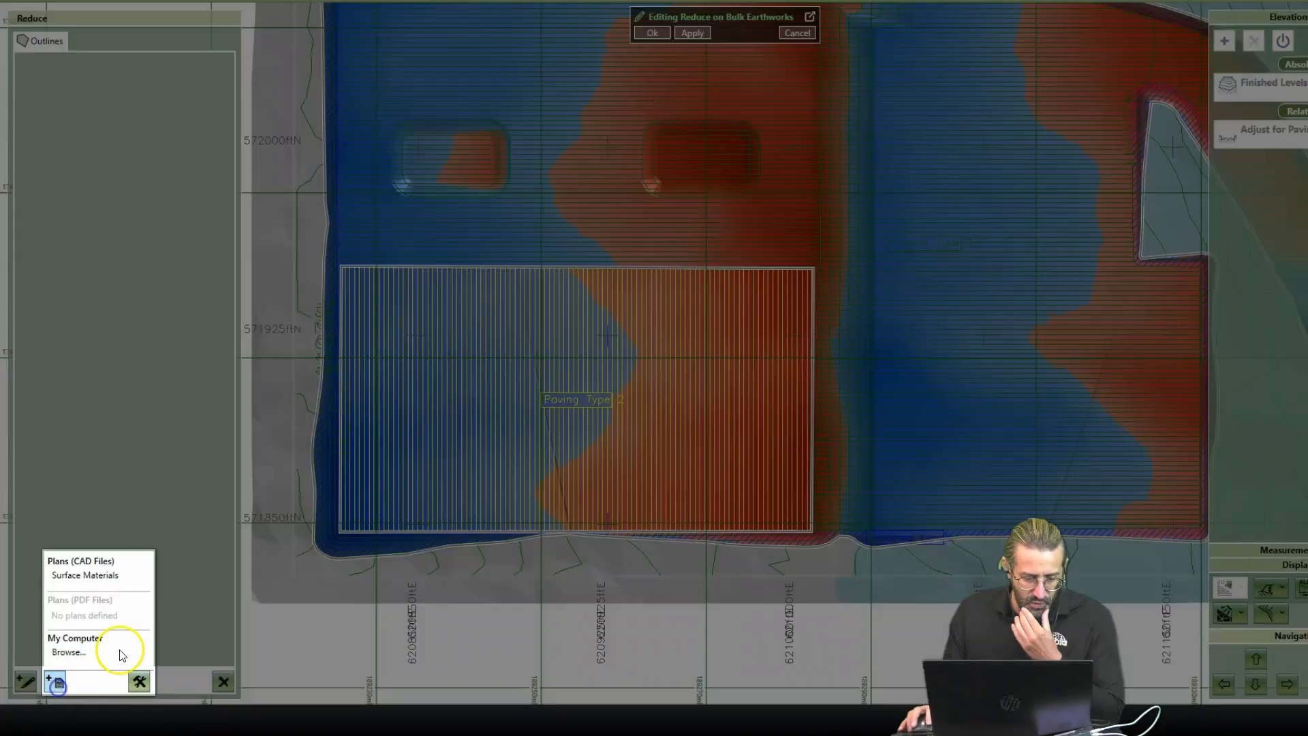
click(117, 578)
scroll(518, 279, up, 3)
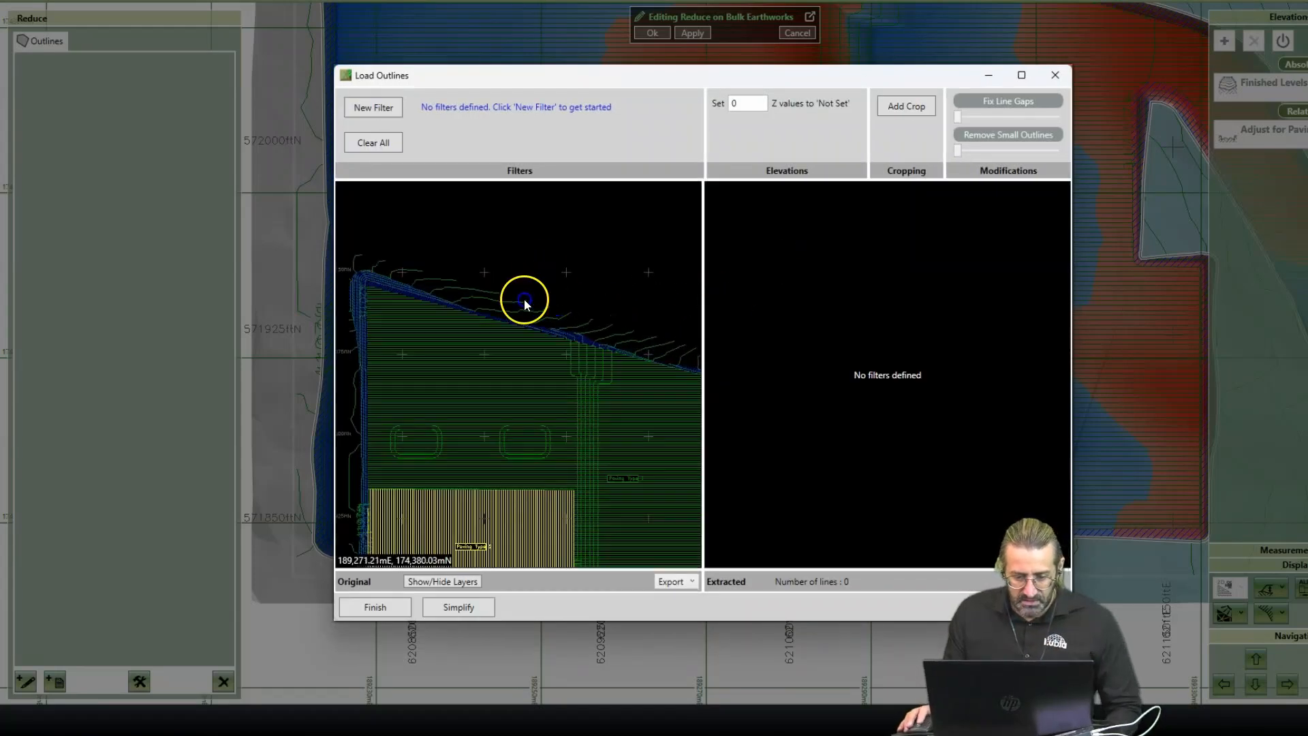
click(375, 102)
scroll(581, 414, up, 3)
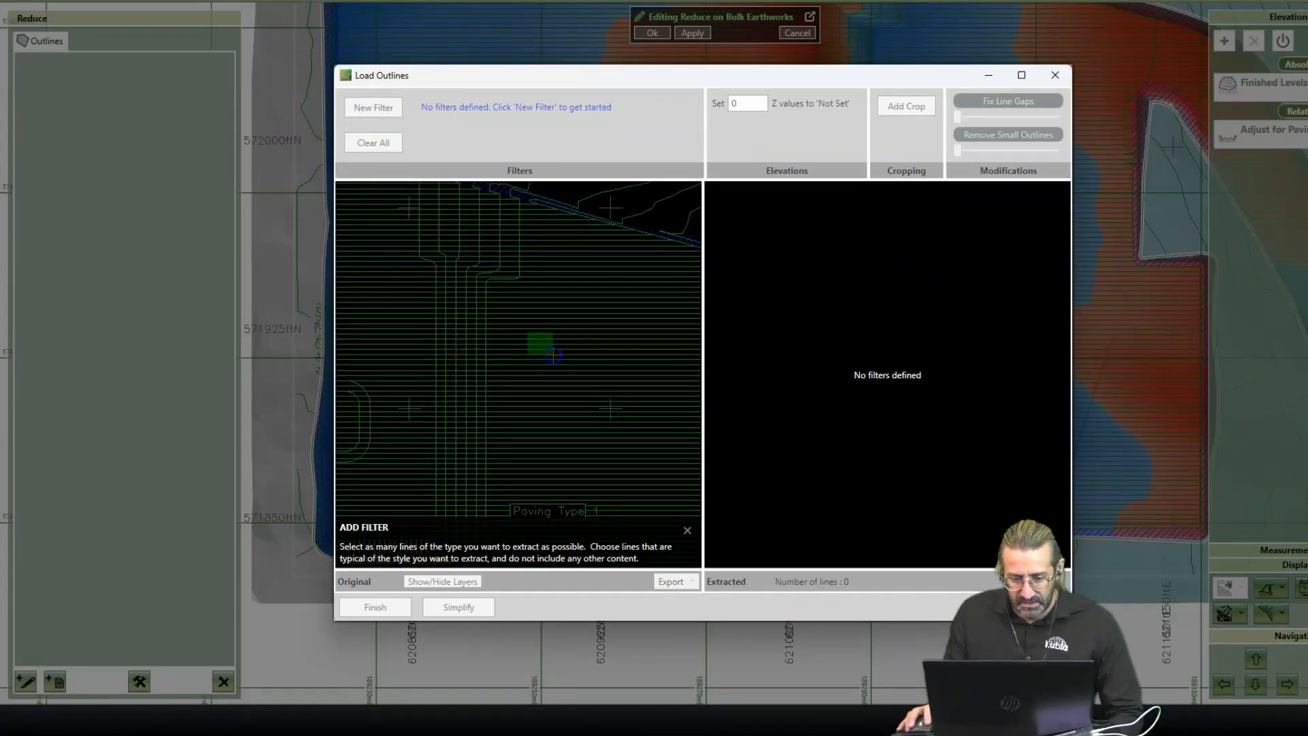
click(613, 421)
scroll(600, 415, down, 5)
scroll(826, 416, down, 5)
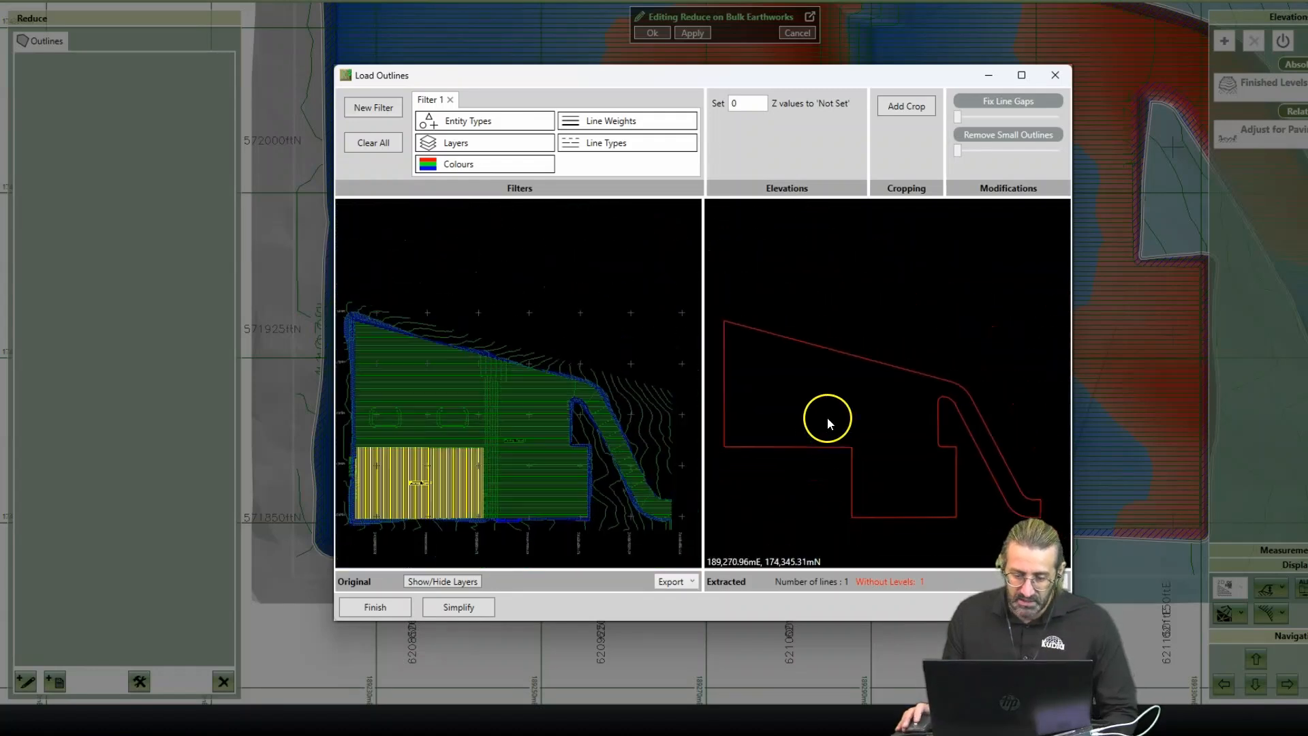
Step: Examine the extracted Paving Type 1 outline against the original plan, including its edge beside Paving Type 2 and the access road
drag(824, 414, 806, 377)
scroll(893, 384, up, 1)
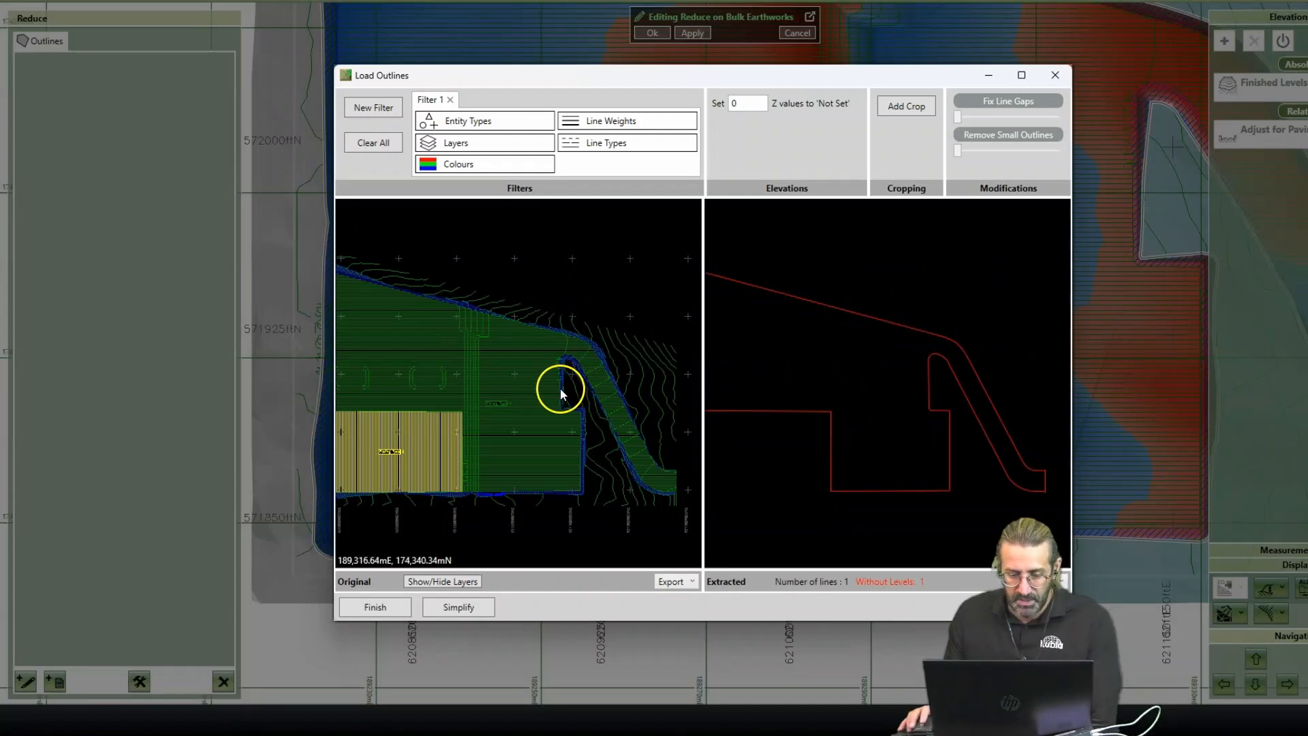
scroll(798, 402, up, 1)
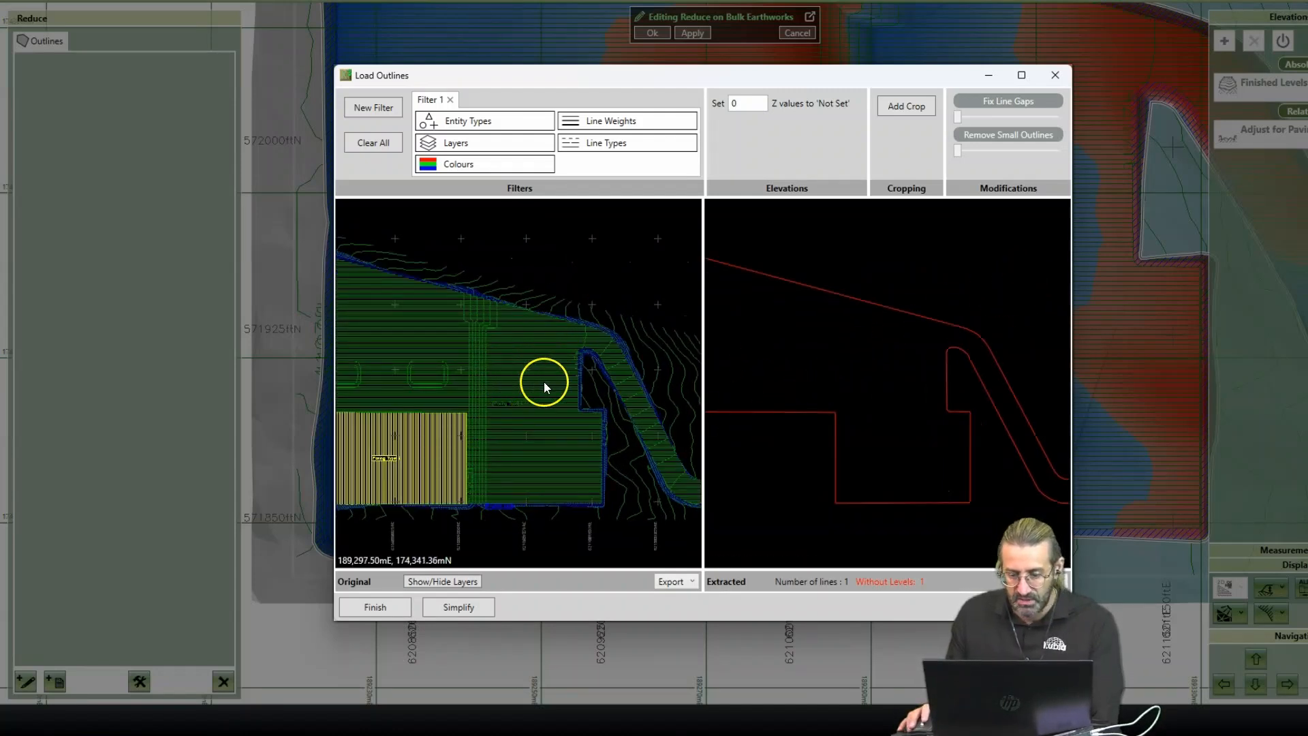
middle_drag(978, 397, 938, 366)
scroll(937, 366, up, 1)
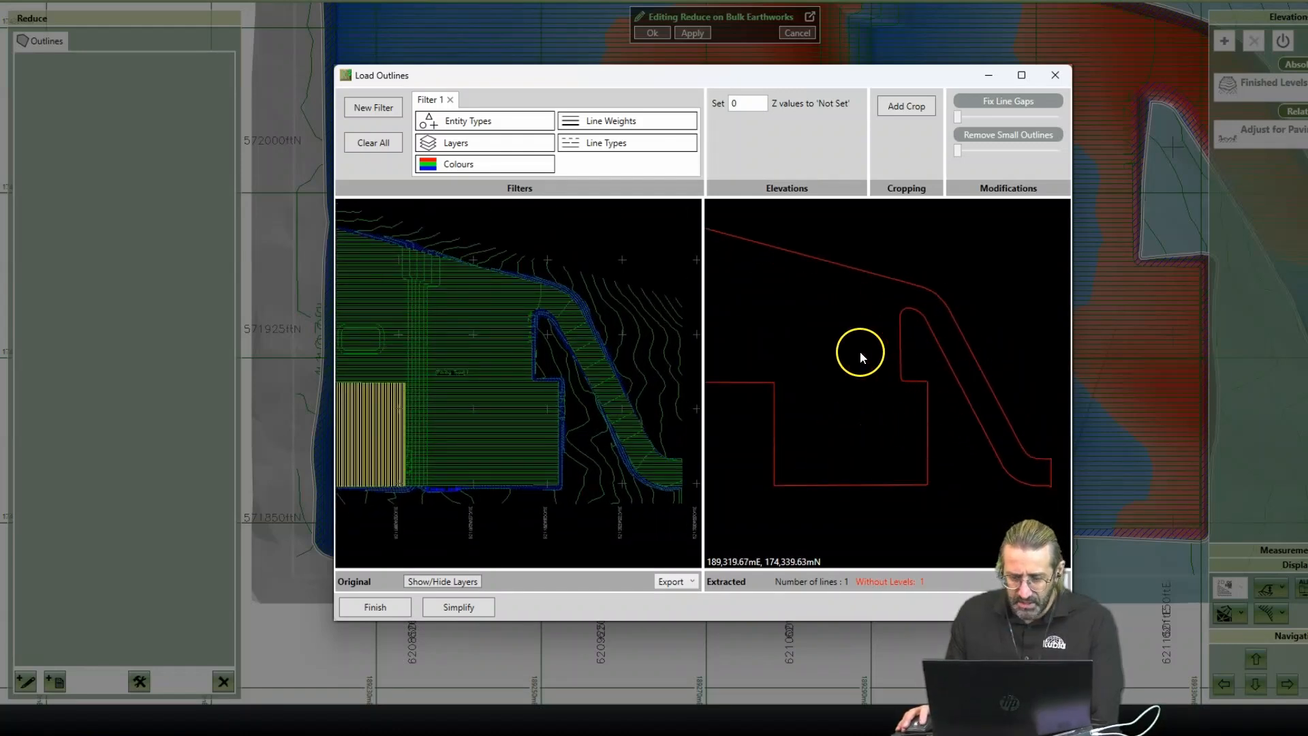
middle_drag(868, 439, 922, 398)
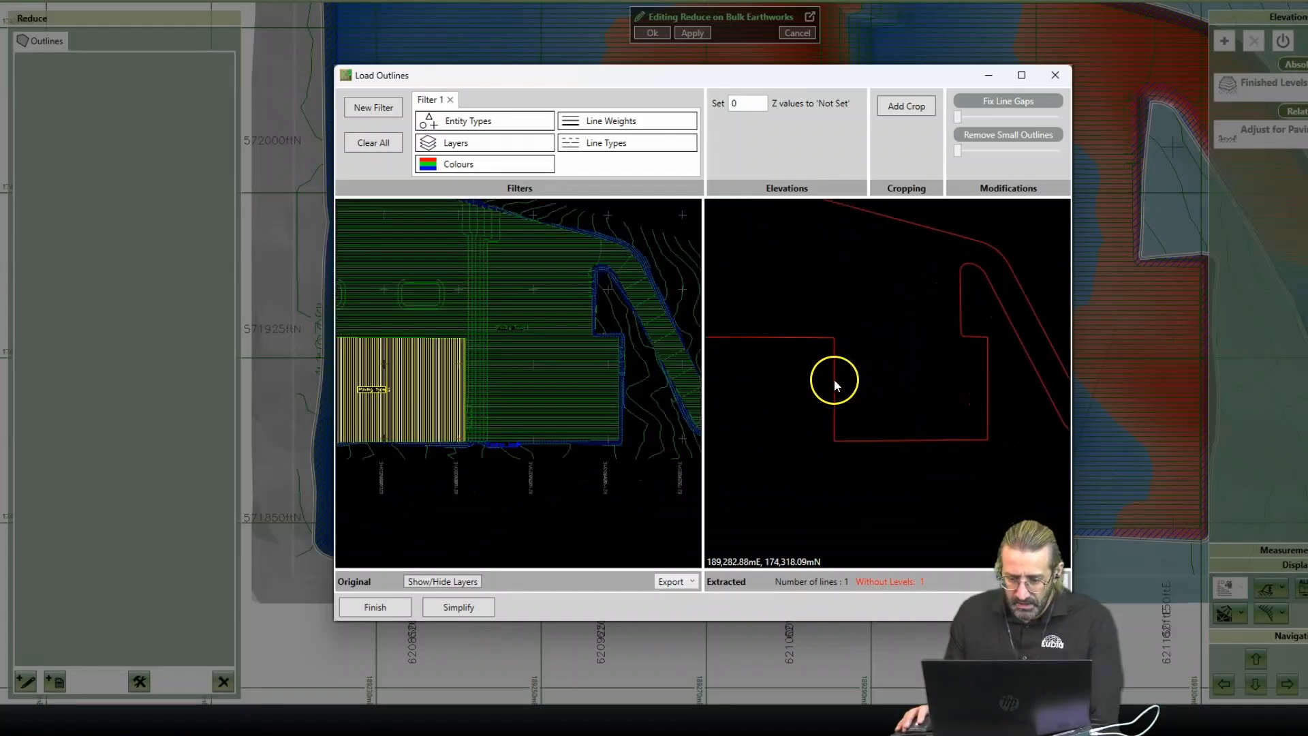
scroll(867, 358, down, 1)
scroll(853, 354, down, 1)
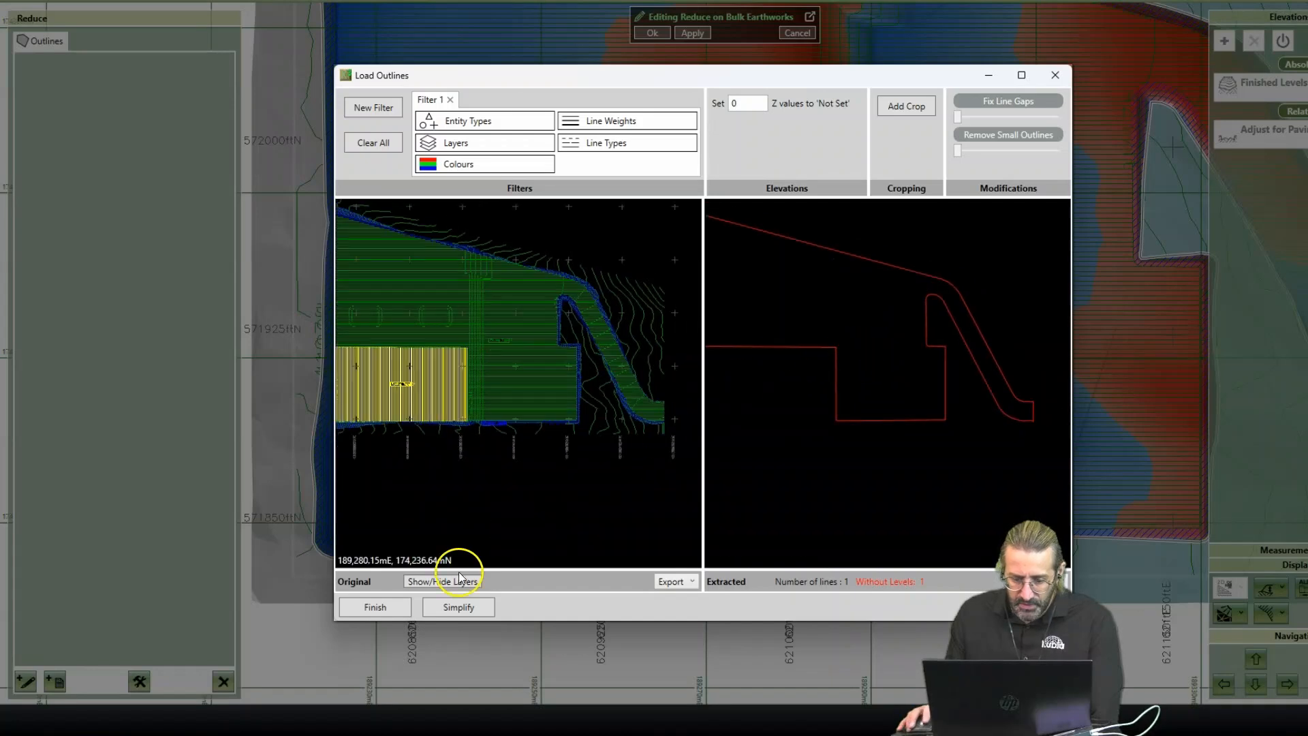
Step: Simplify the Paving Type 1 outline with a 176 mm line reduction tolerance and import it
click(468, 607)
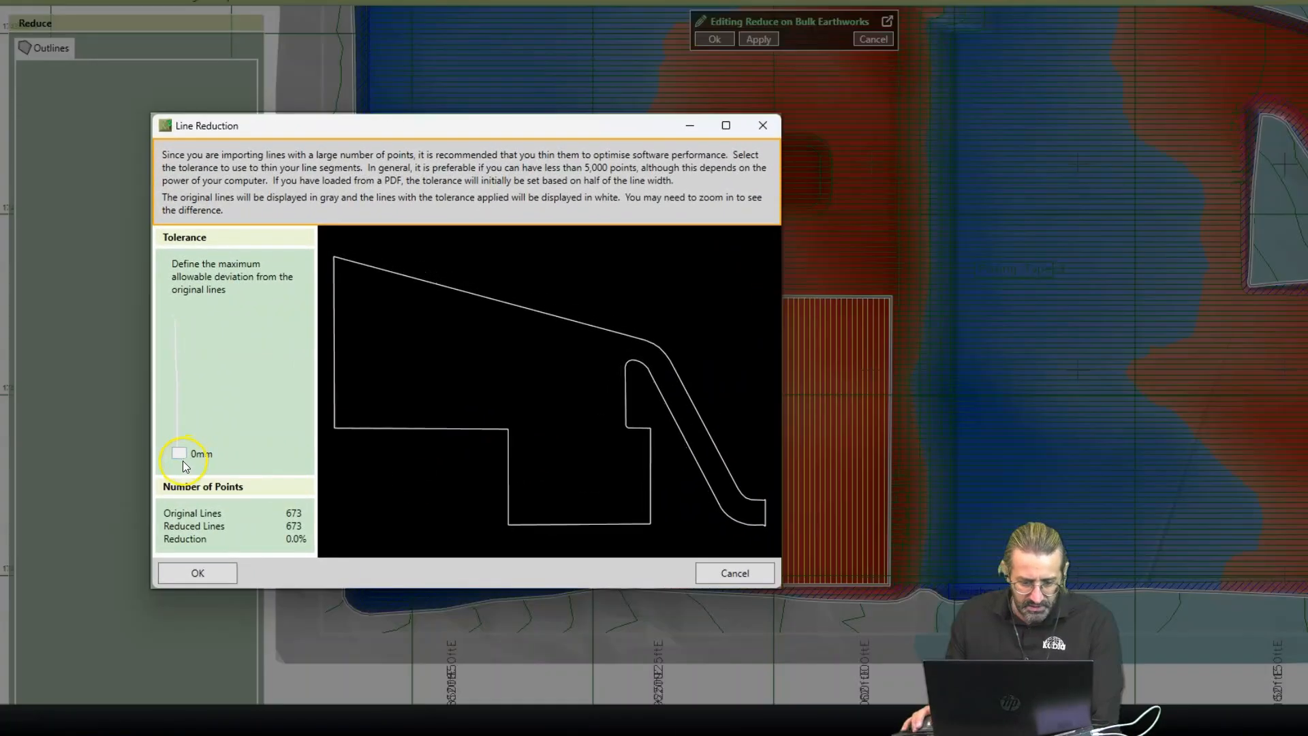
drag(183, 466, 190, 369)
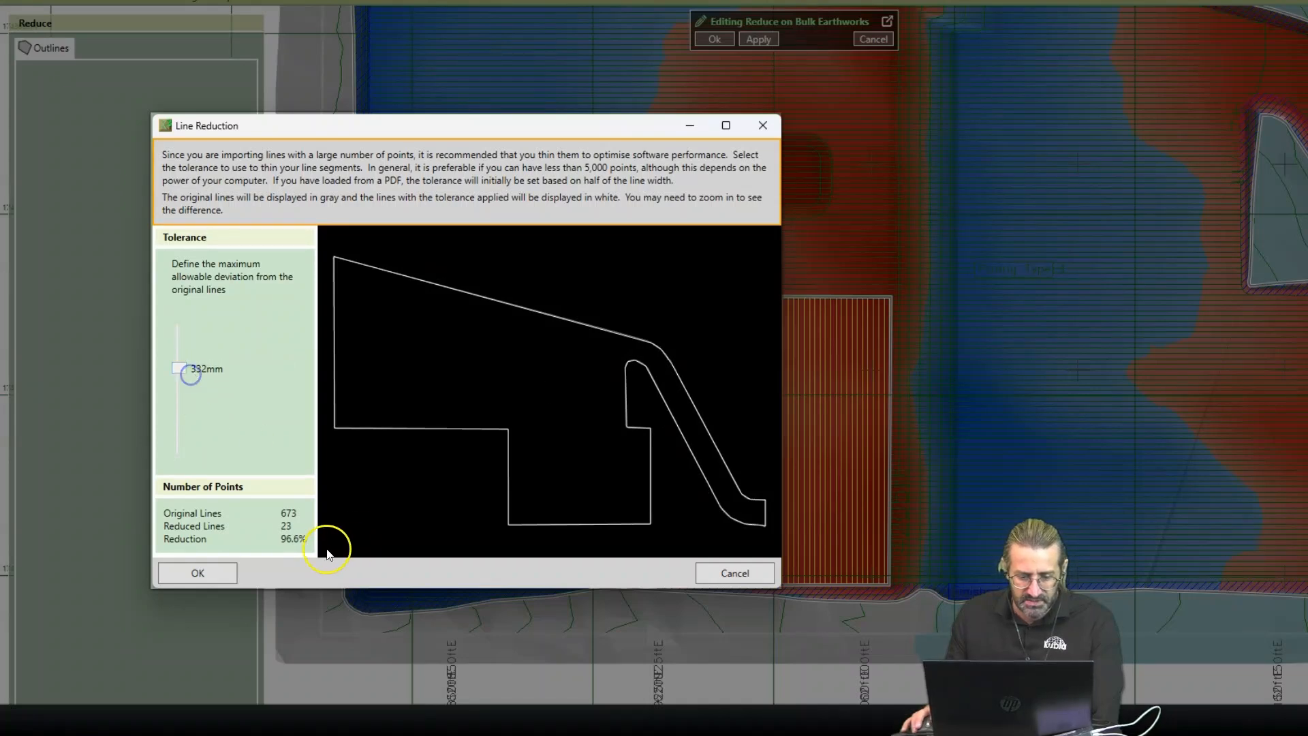
scroll(647, 364, up, 5)
scroll(657, 365, up, 1)
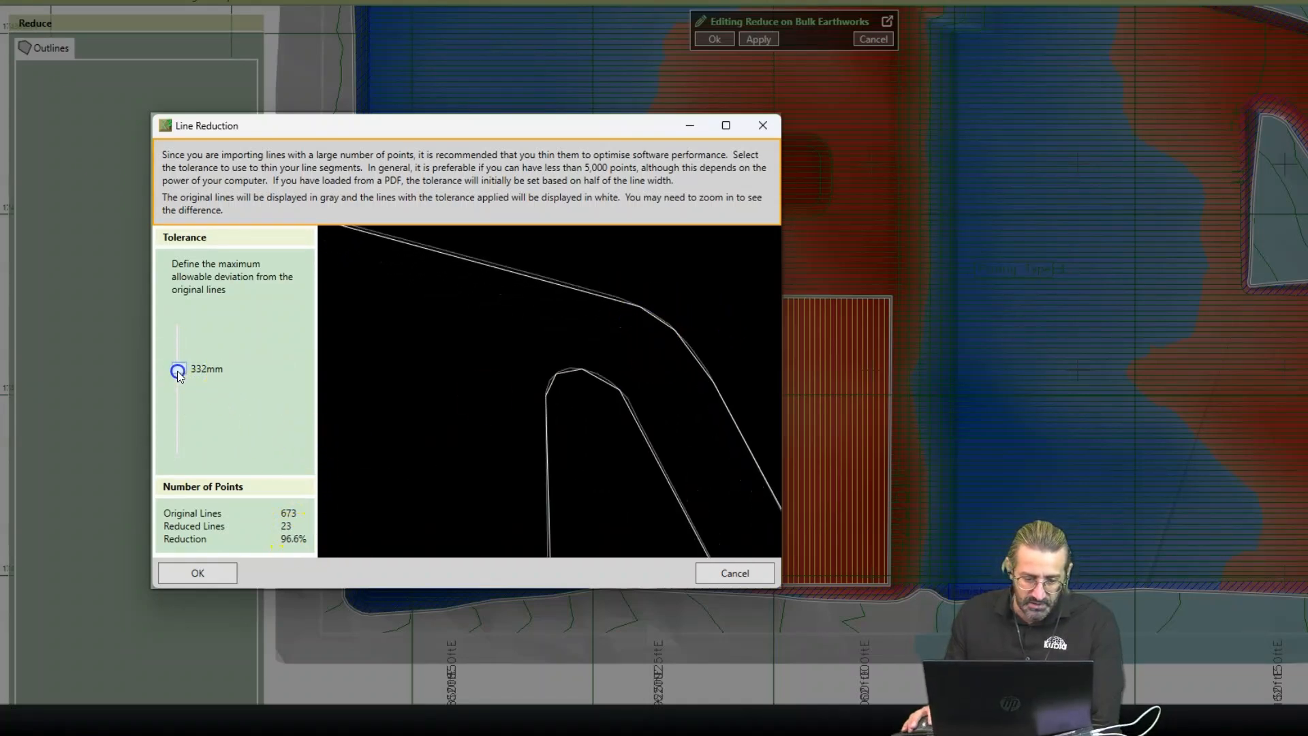
drag(178, 374, 178, 409)
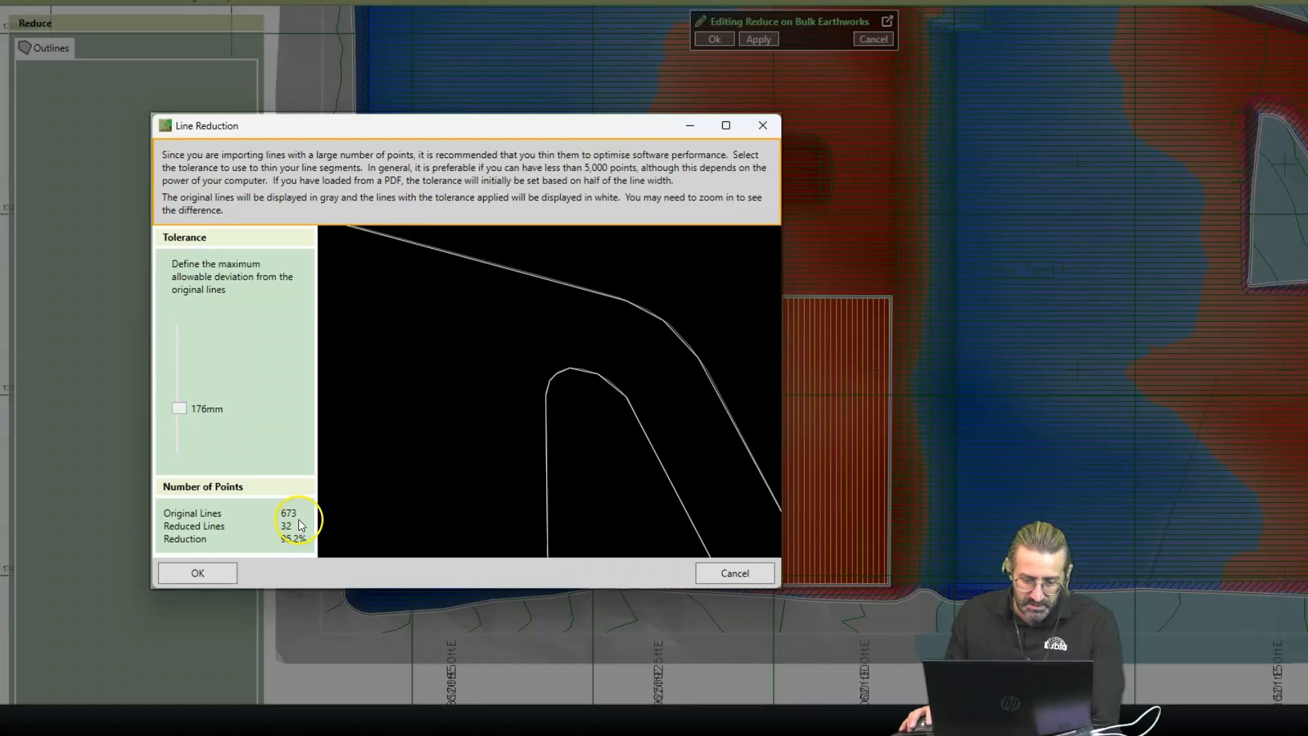
scroll(644, 394, down, 6)
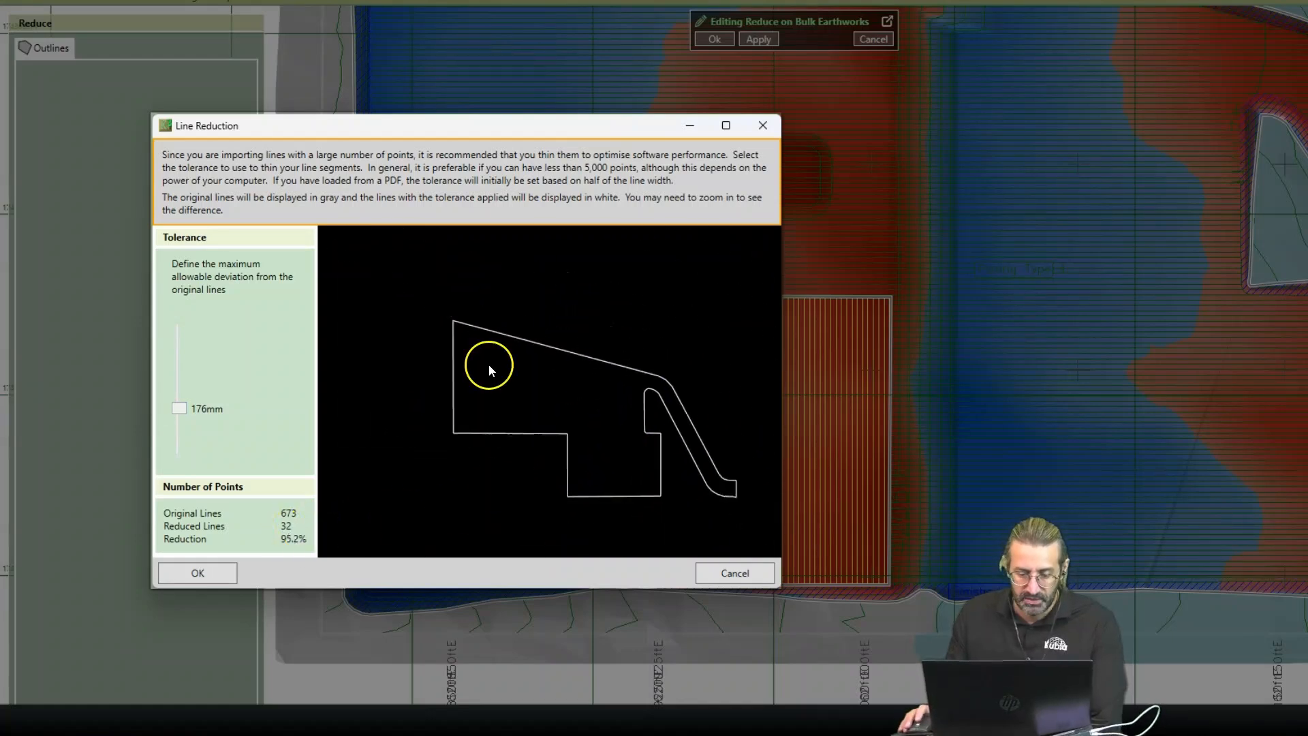
click(189, 573)
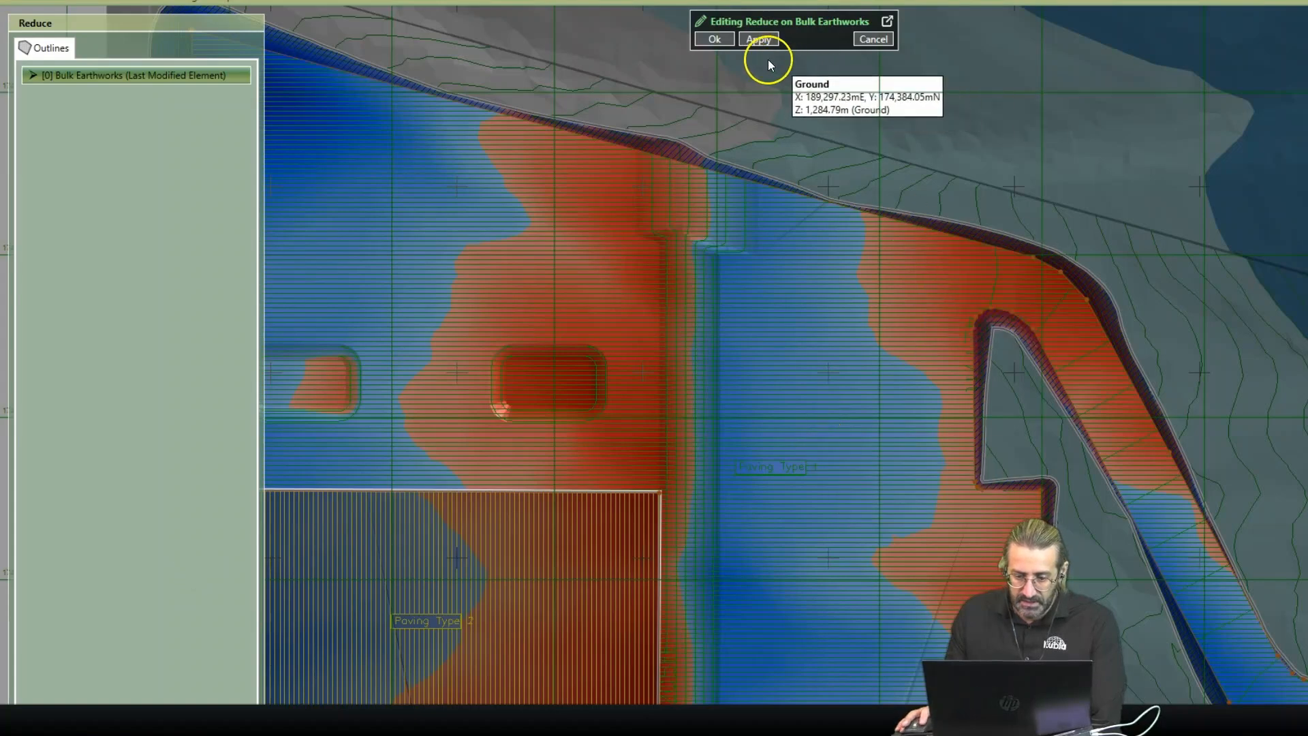
Step: Accept the Paving Type 1 boundary, and set the Reduce depth to 500 mm and its side batter slope to 1:0.01
click(722, 42)
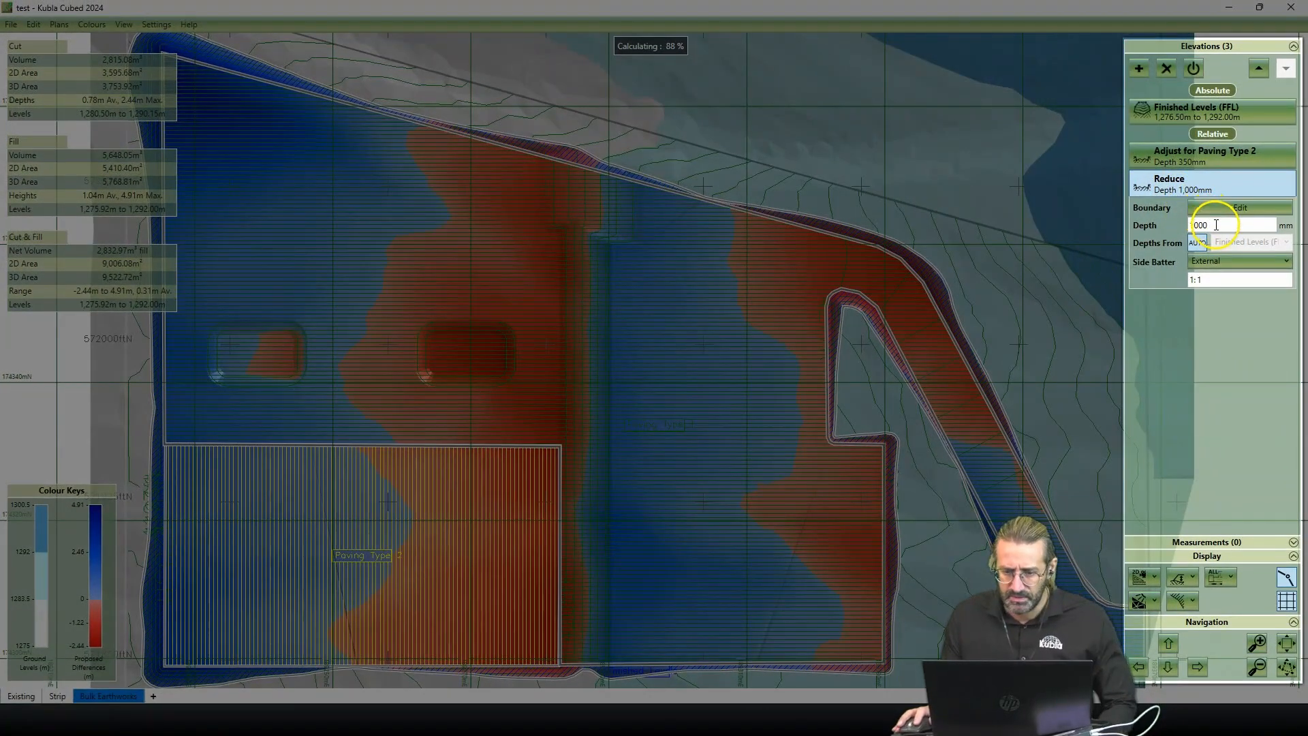
double_click(1216, 225)
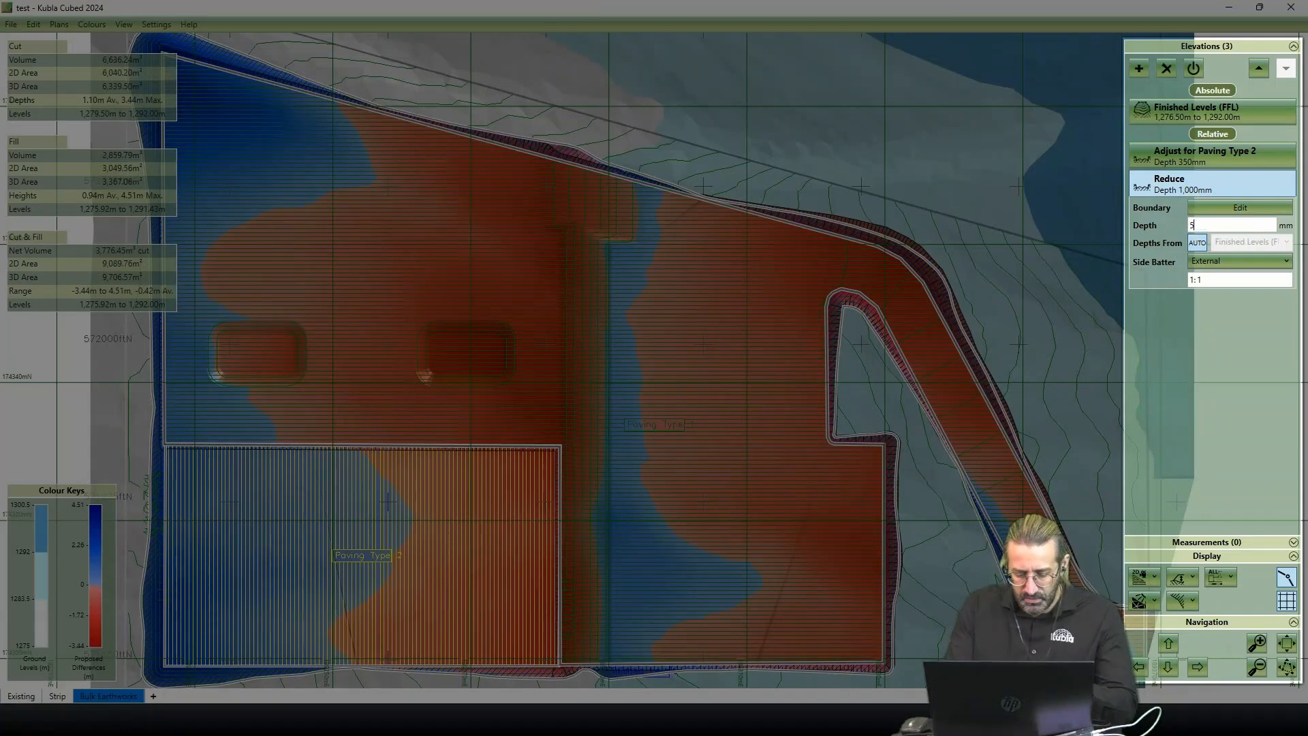
double_click(1246, 281)
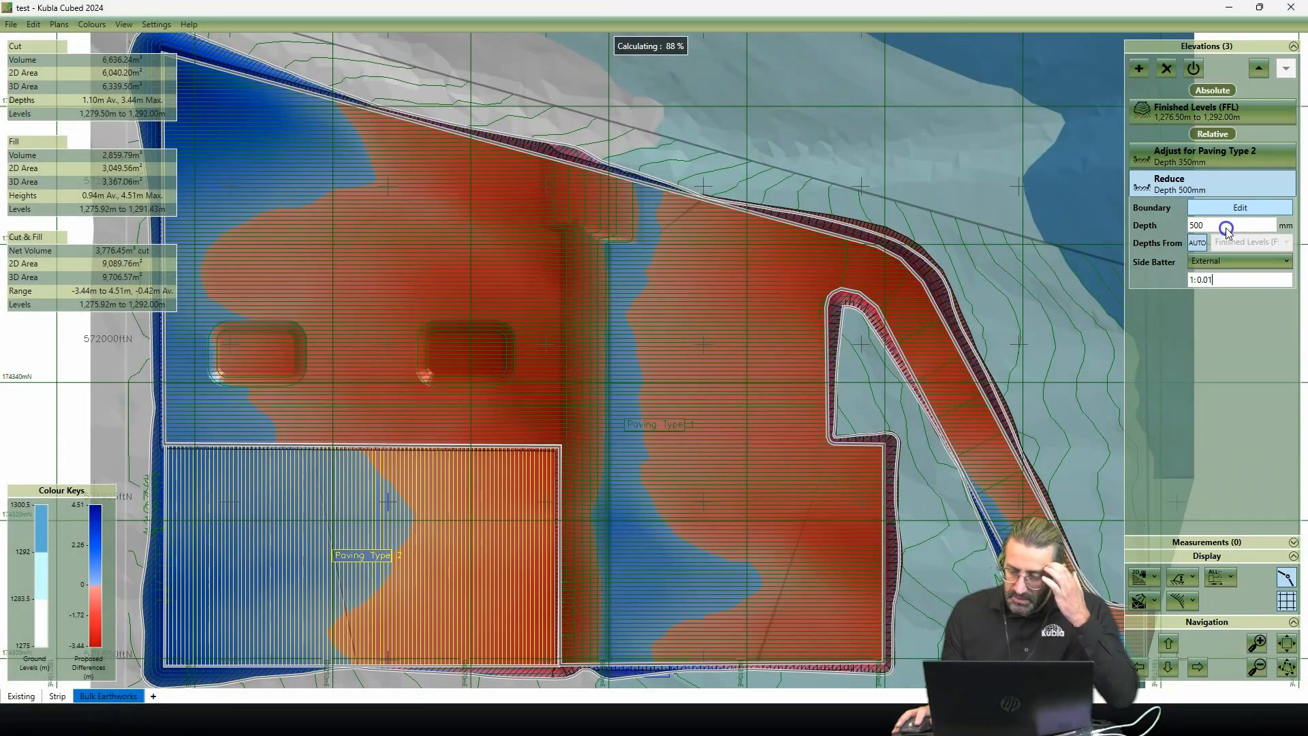
Step: Inspect the reduced Paving Type 1 area and its batters in 3D Orbit View
click(1141, 575)
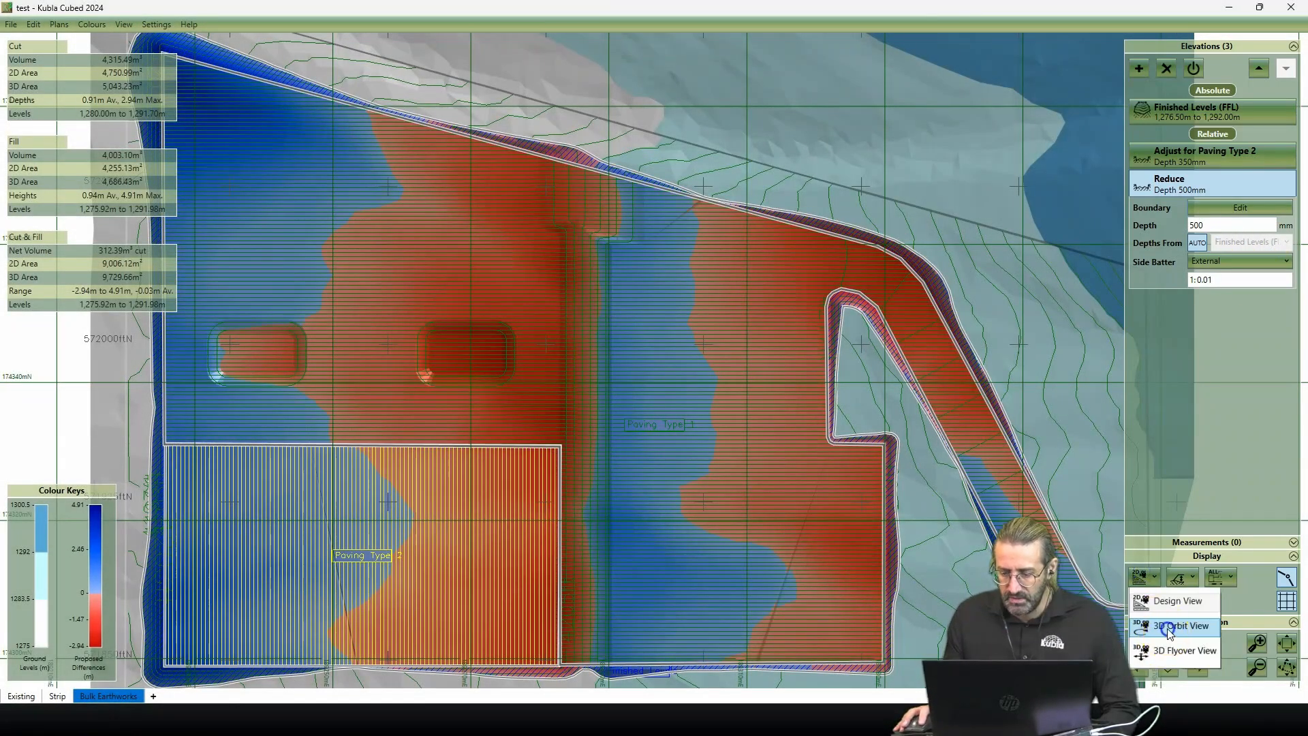
click(1169, 632)
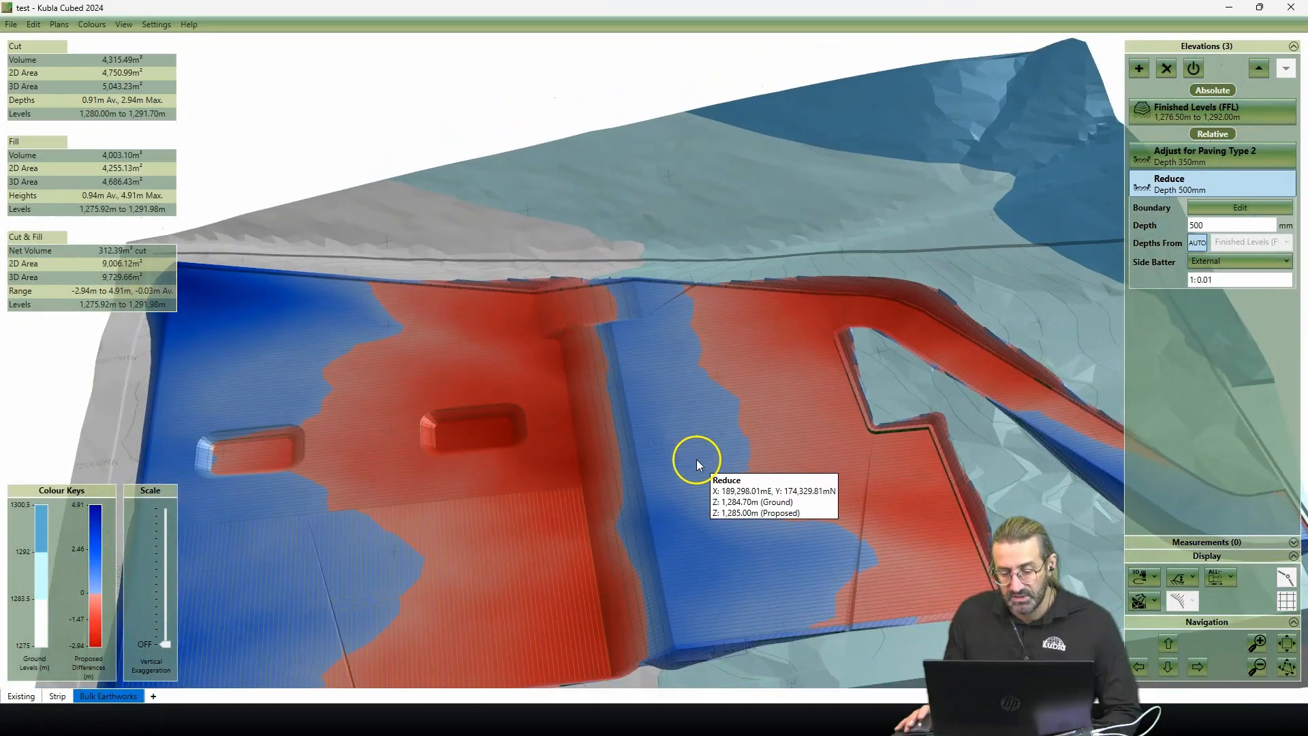
drag(696, 459, 733, 443)
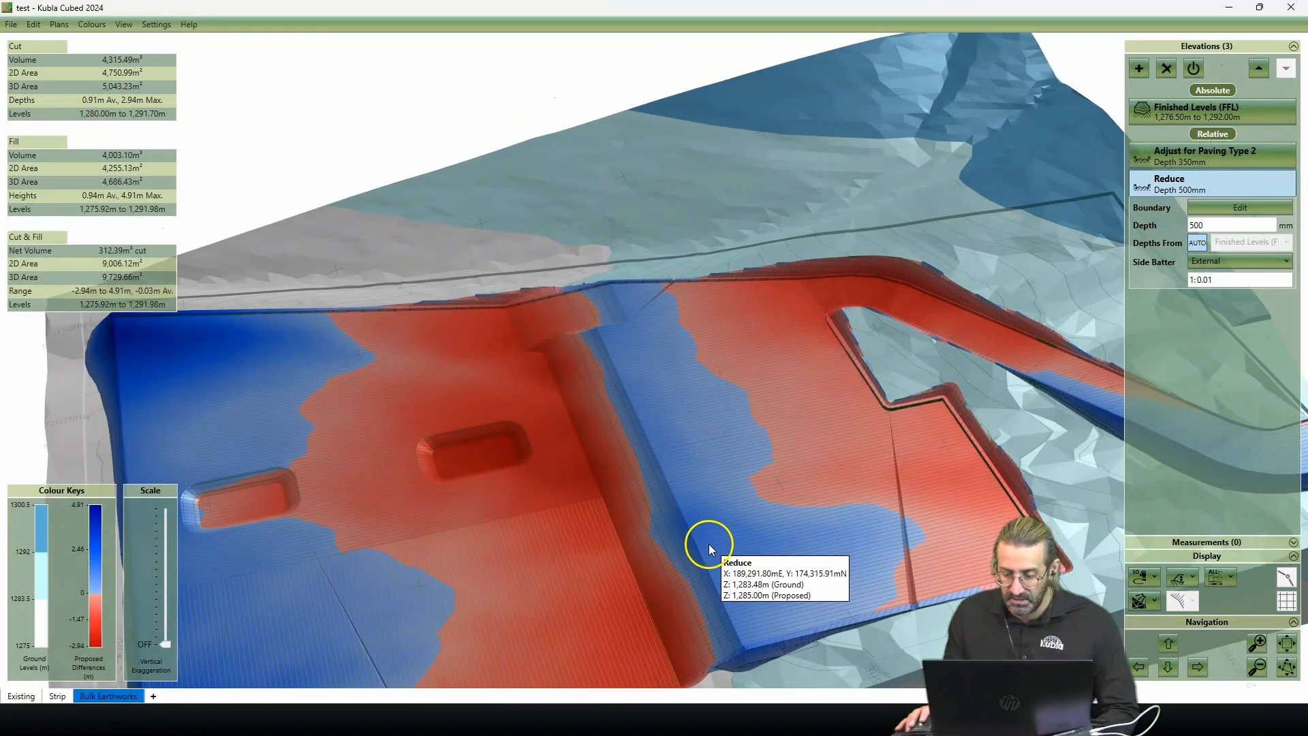
drag(708, 543, 879, 390)
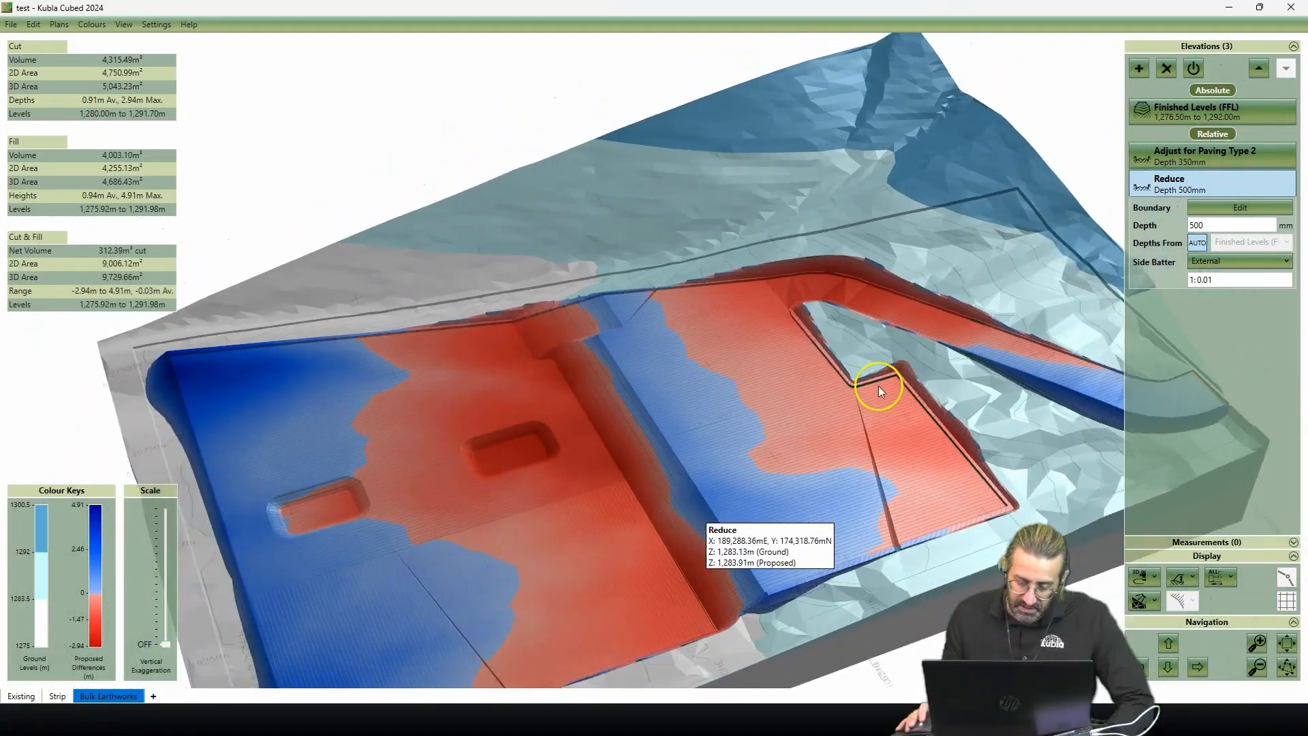
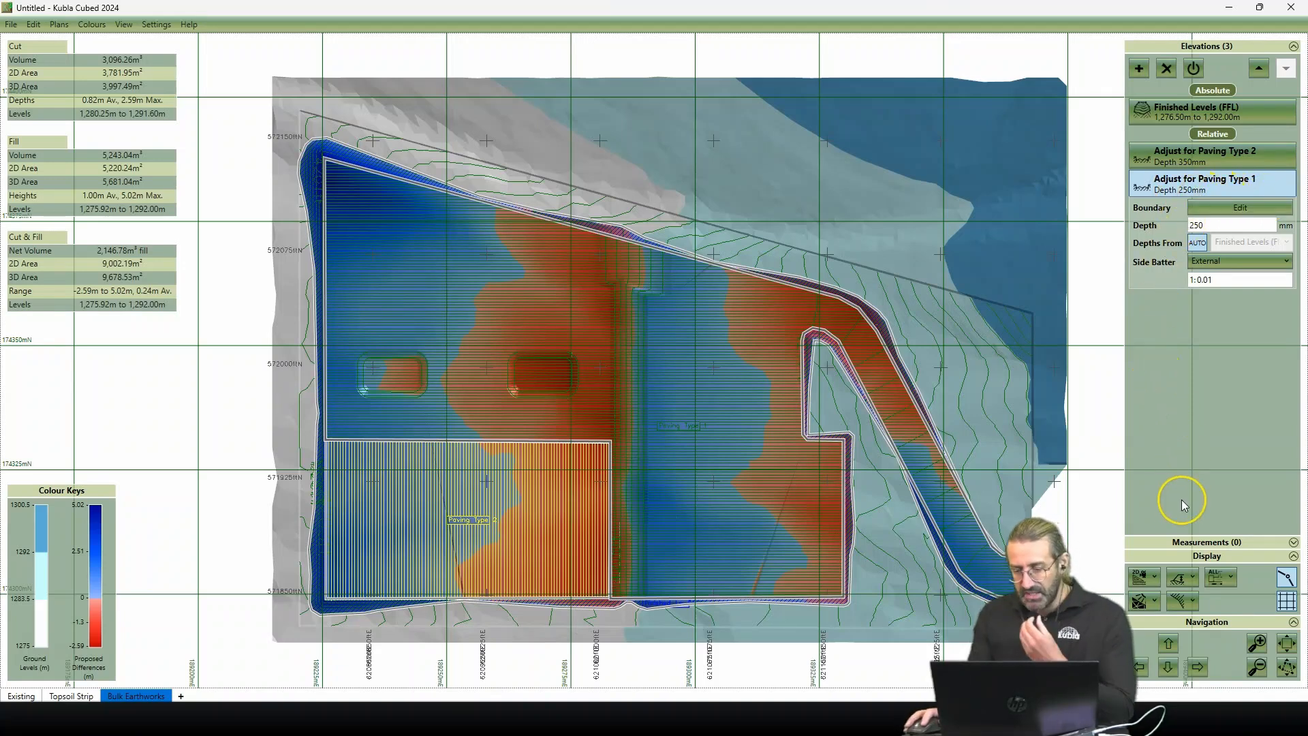
Step: Show the Bulk Earthworks in 3D Orbit View with the proposed surface coloured by individual elevation
click(1146, 578)
click(1173, 632)
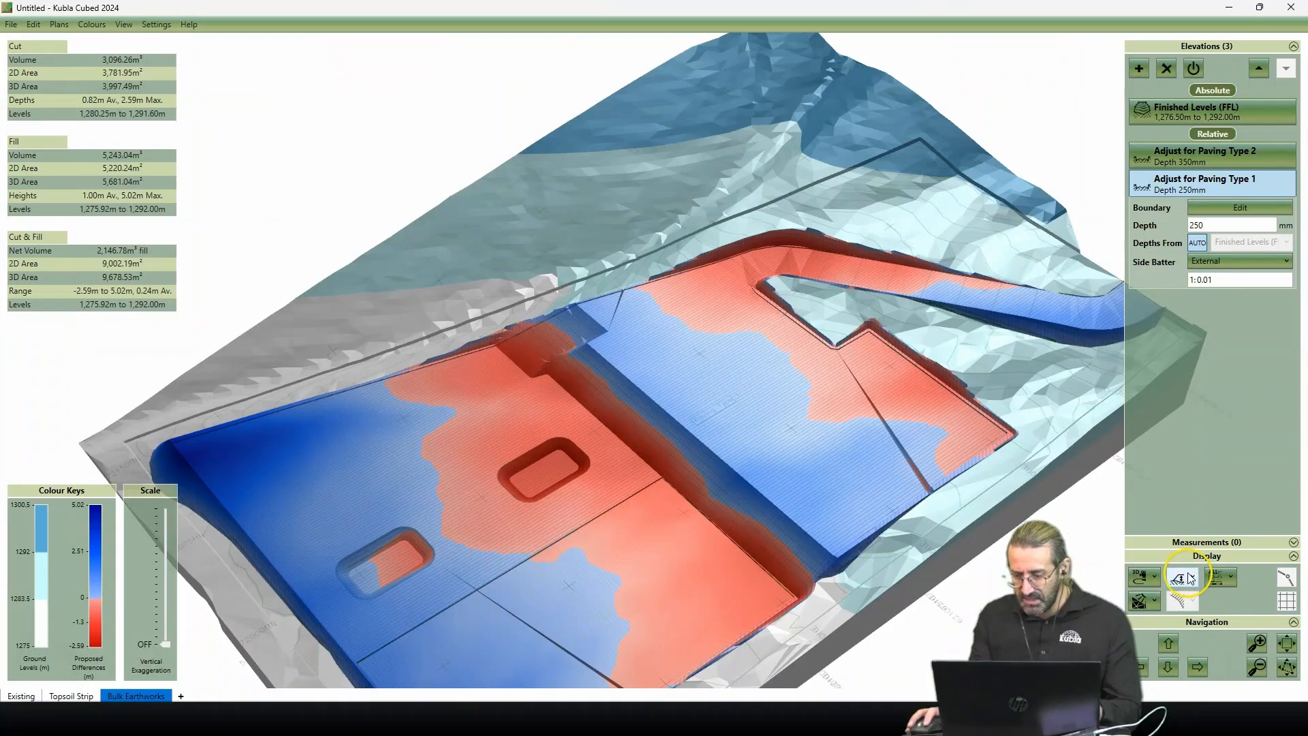
click(1186, 578)
click(1217, 666)
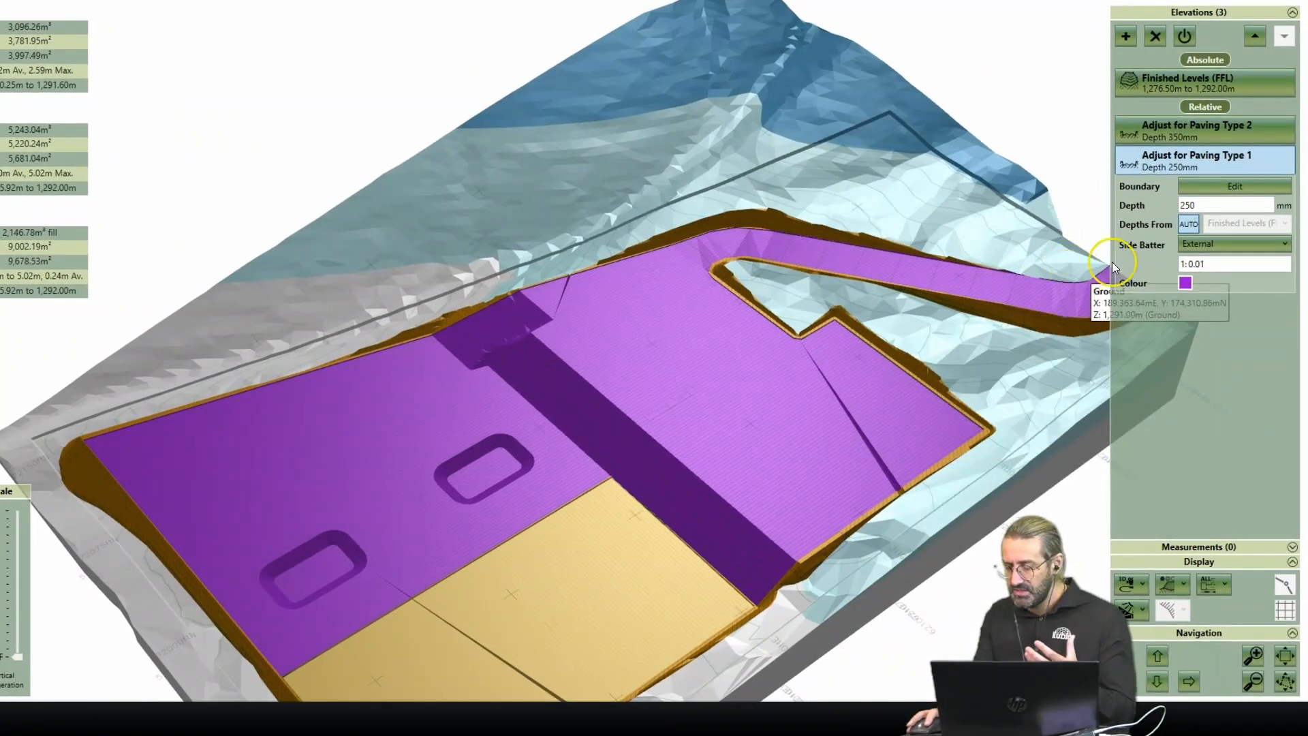
Step: Change the colour of the Adjust for Paving Type 1 element to green (RGB 0, 204, 68)
click(1227, 125)
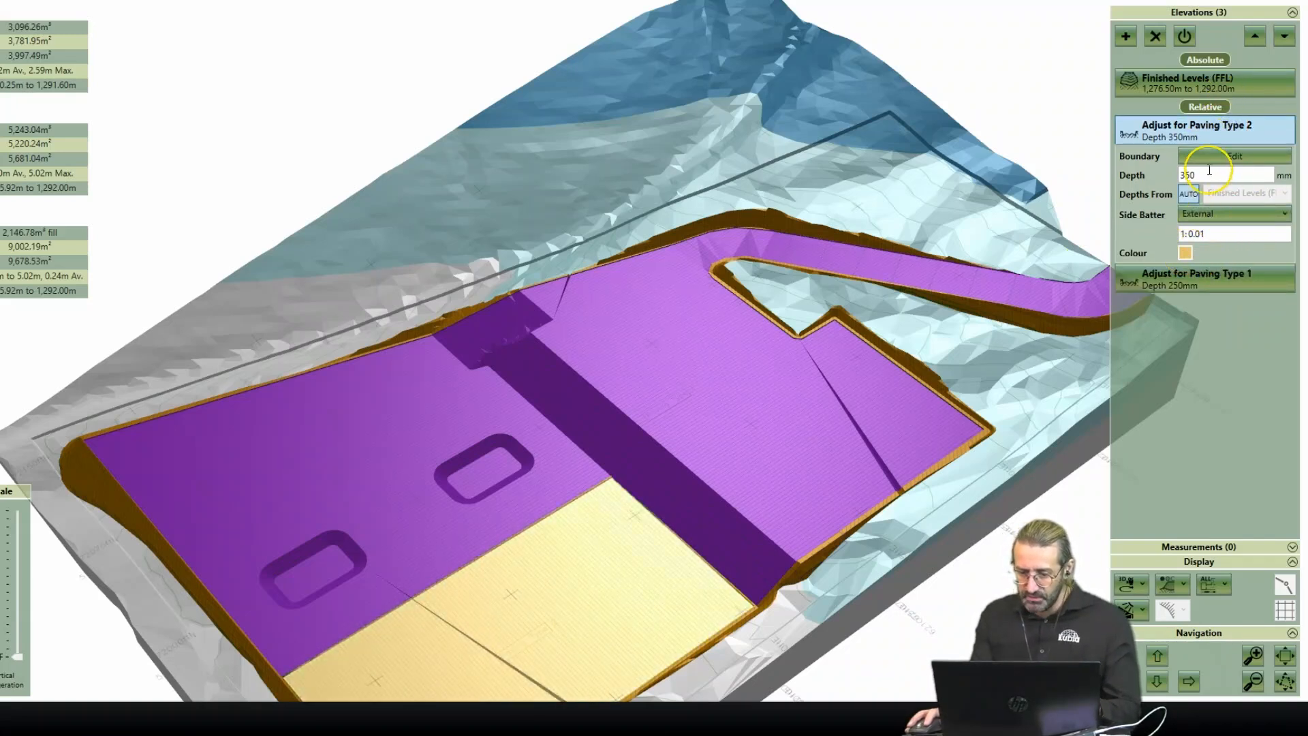
click(1199, 281)
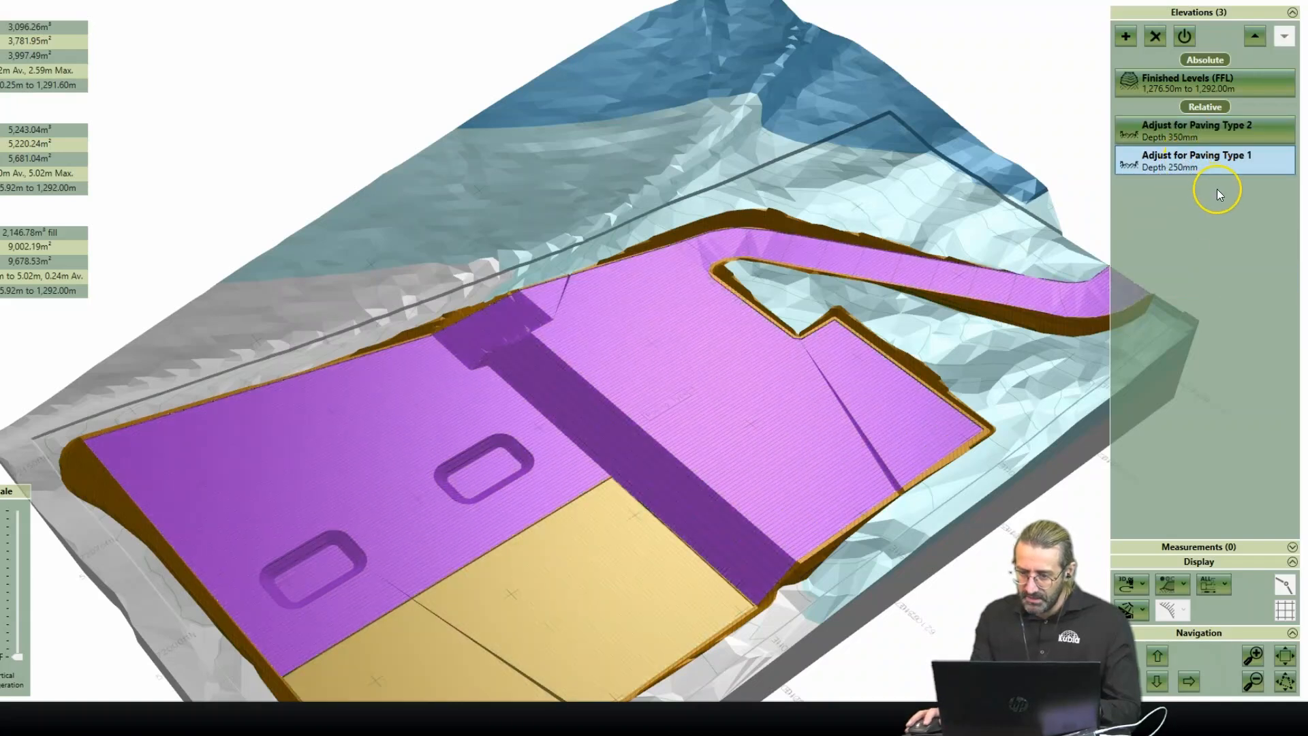
click(1188, 282)
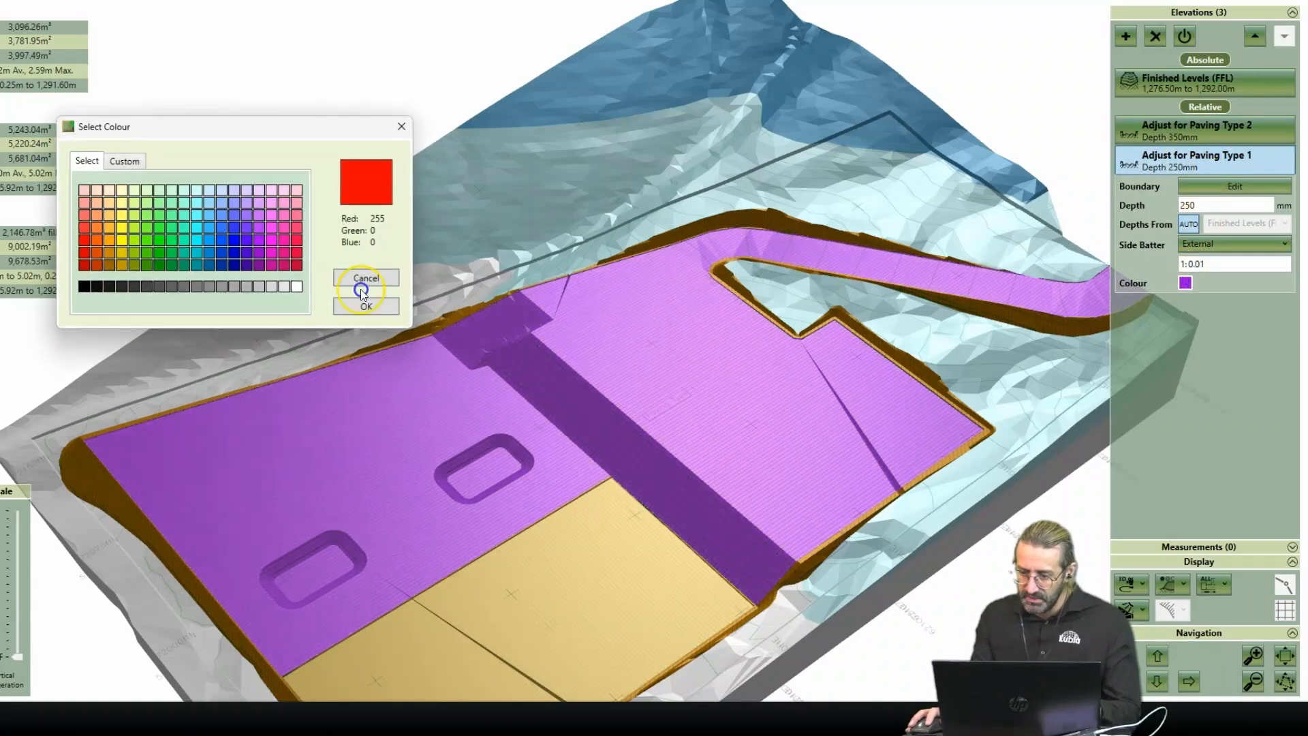
click(174, 253)
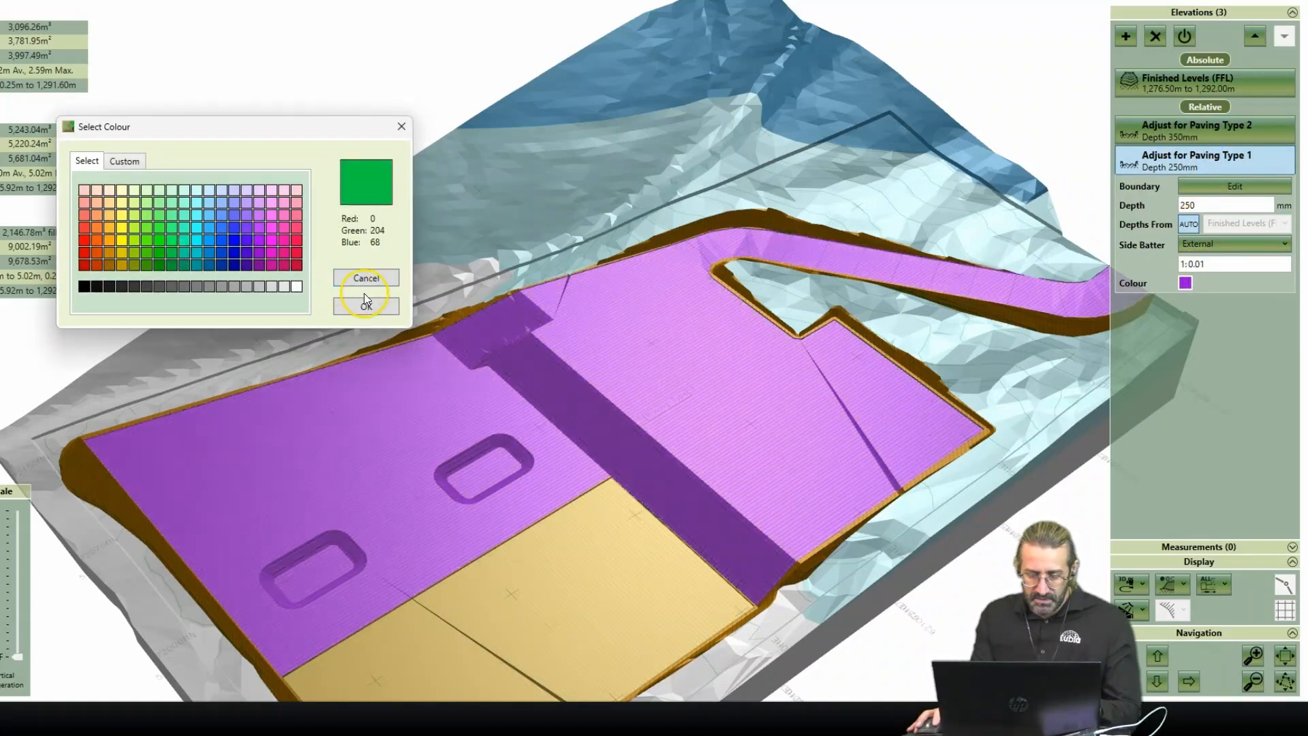
click(366, 301)
Step: Change the colour of the Finished Levels (FFL) element and its batters to violet (RGB 119, 51, 255)
click(643, 592)
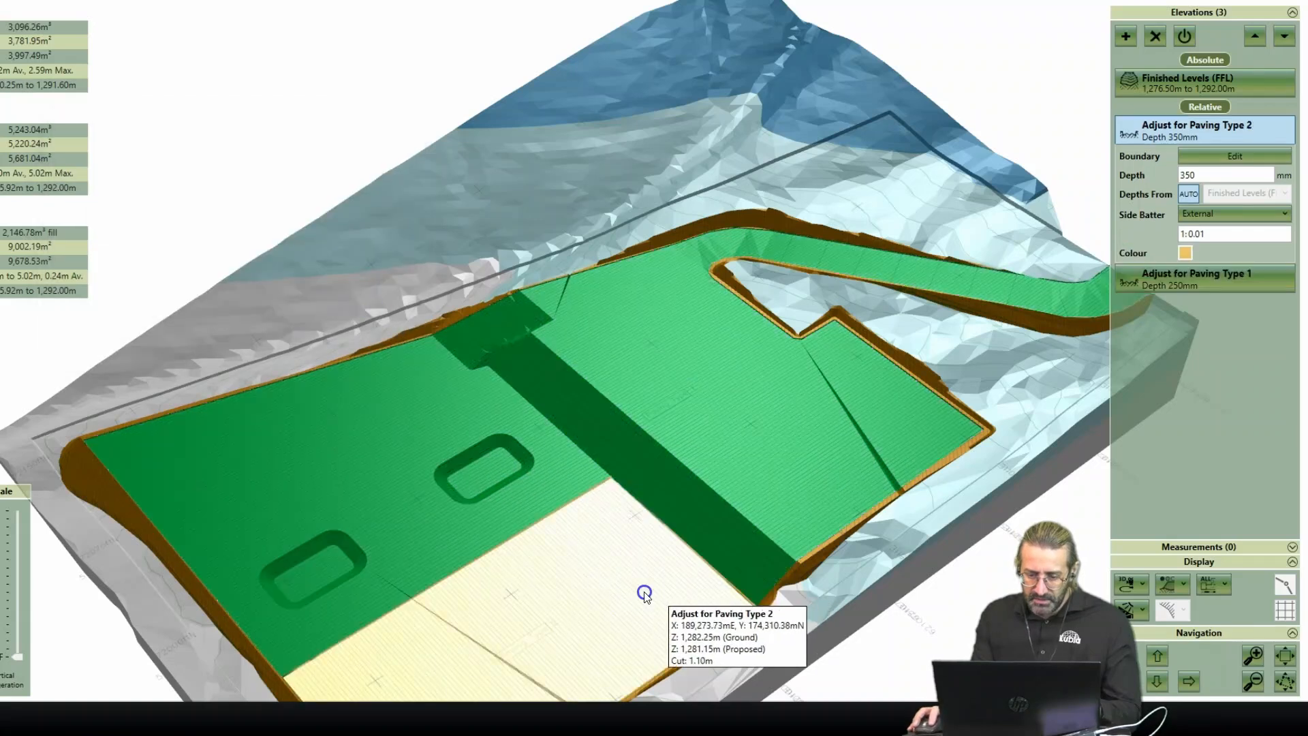
right_click(663, 587)
right_drag(683, 567, 666, 513)
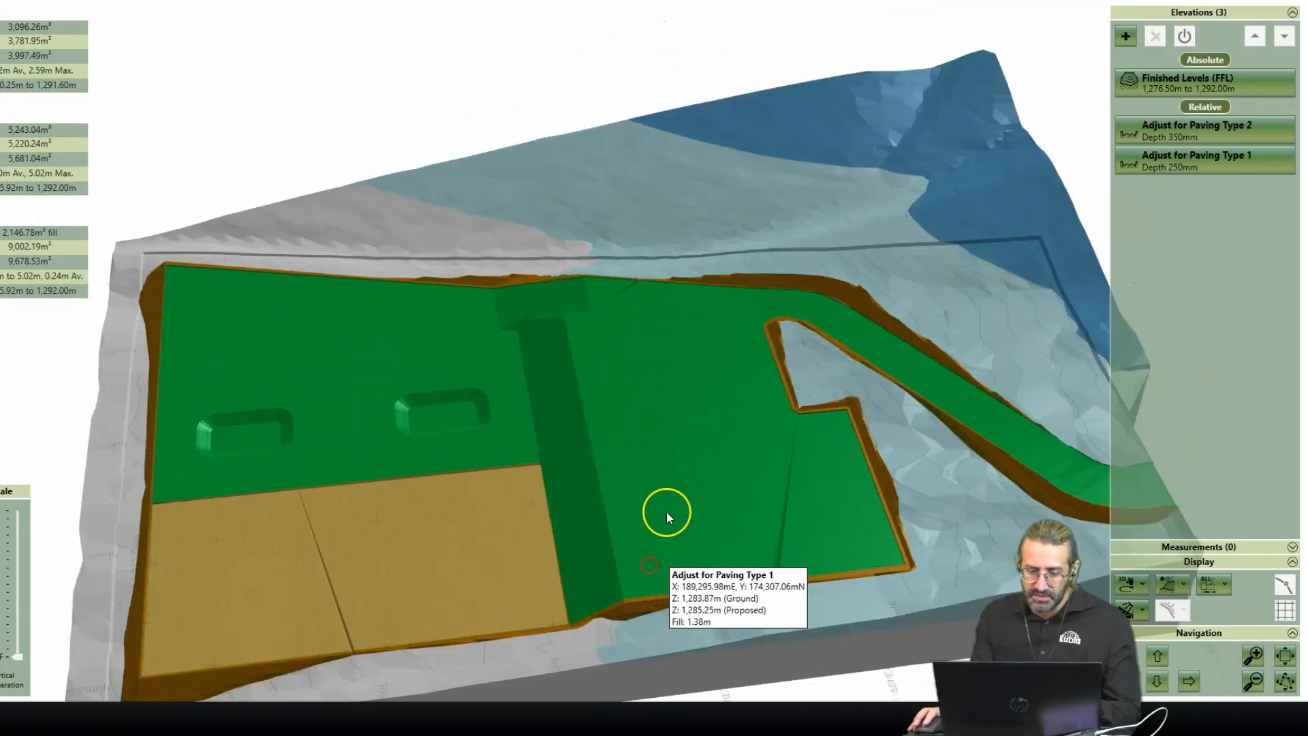
click(913, 337)
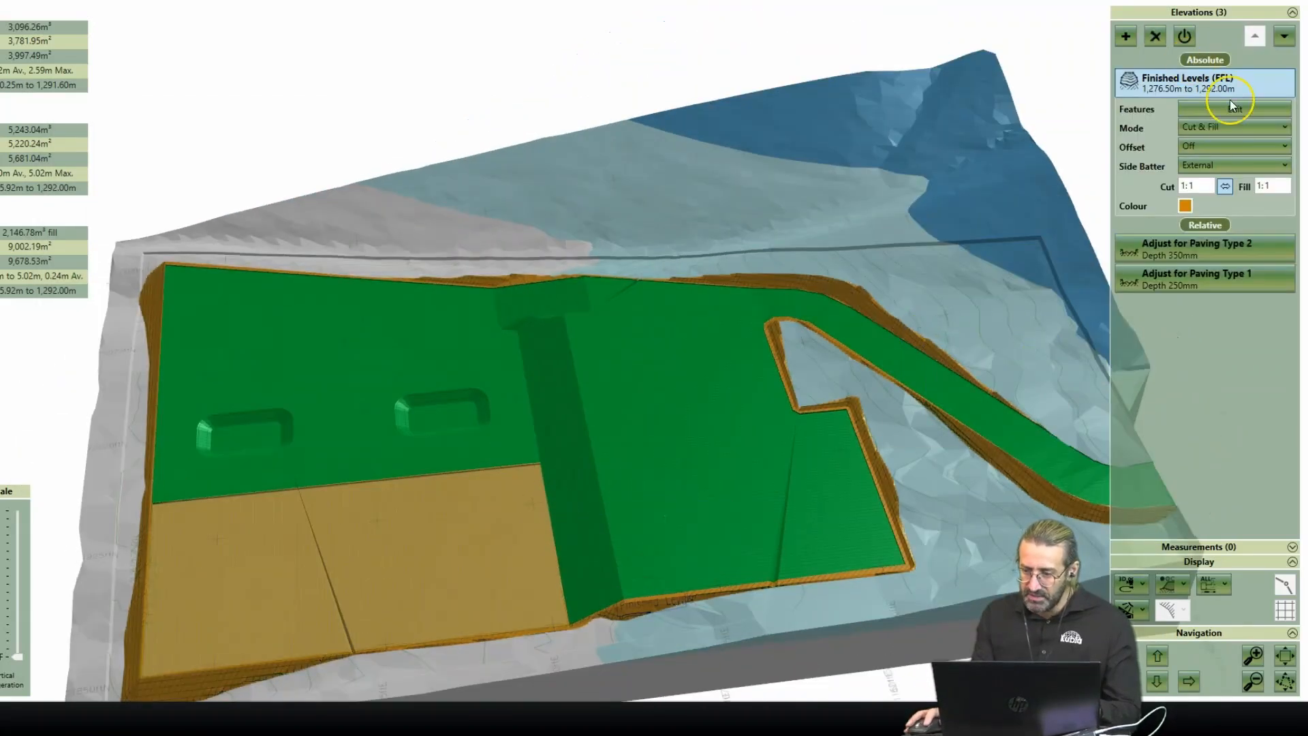
click(1185, 206)
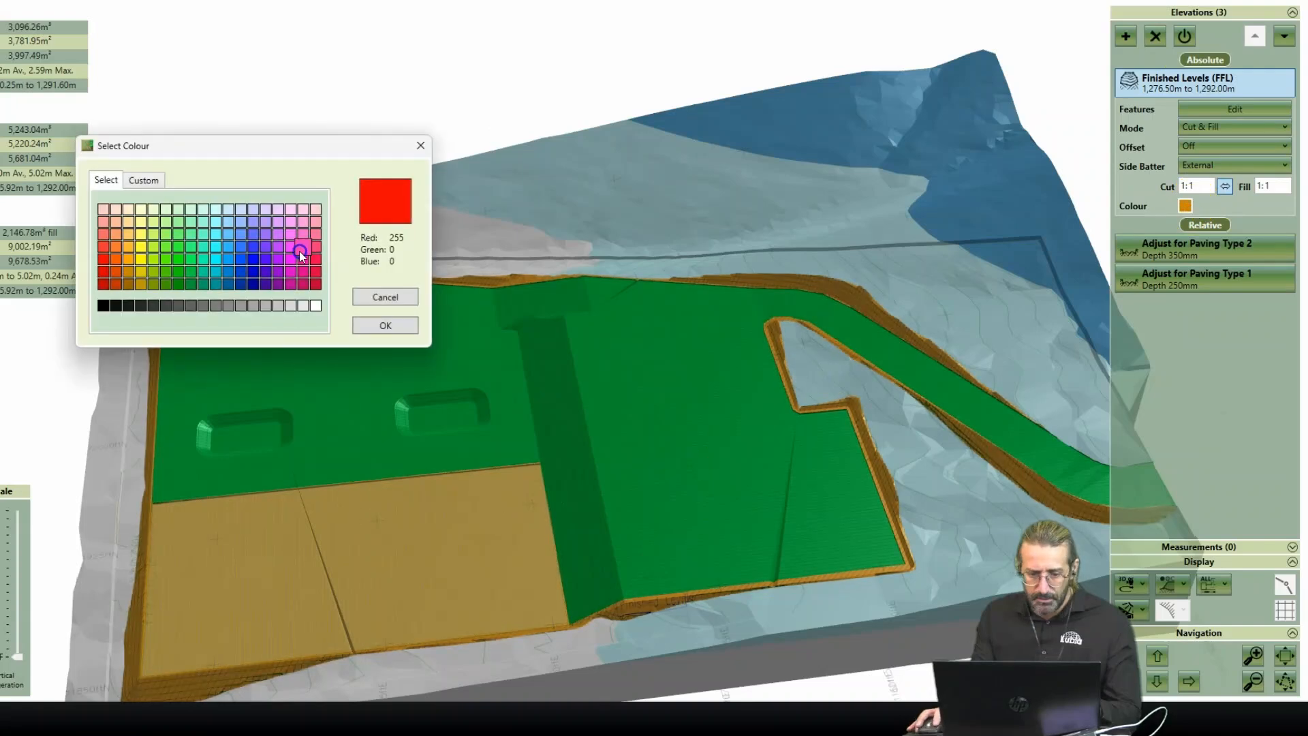
click(267, 248)
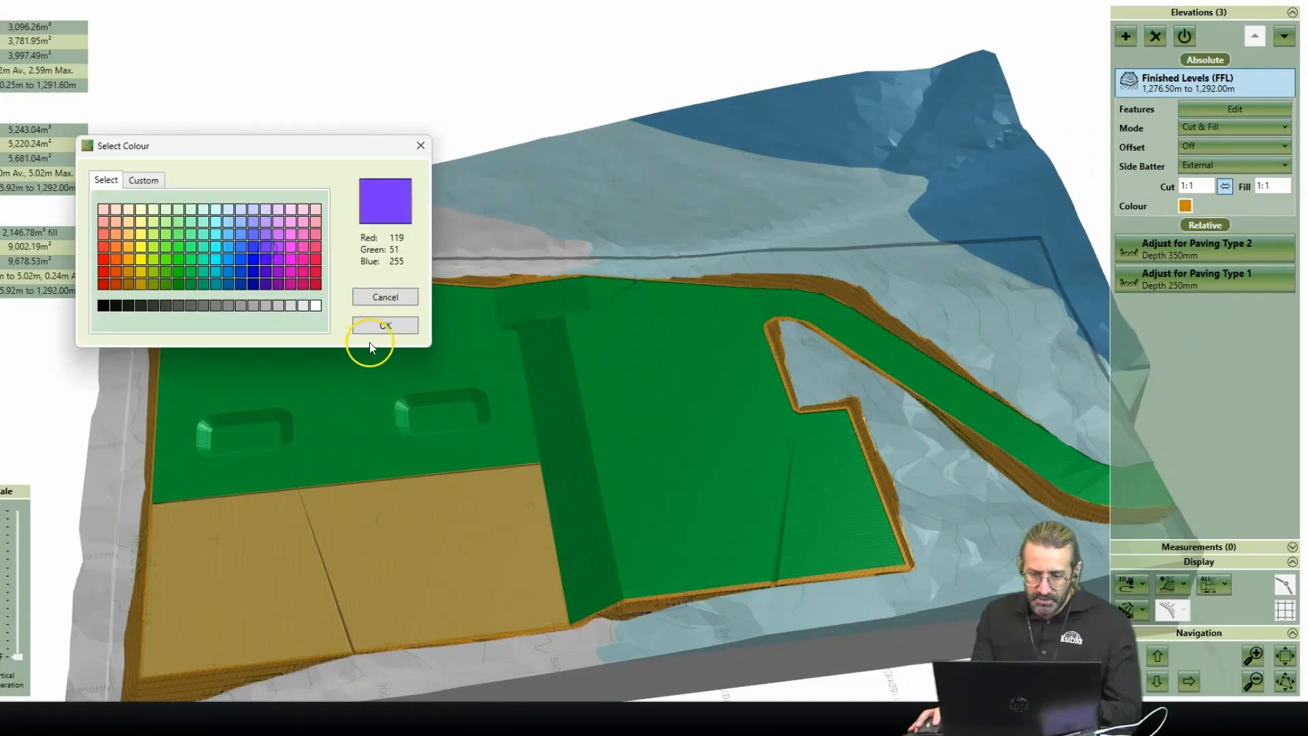
click(386, 326)
right_drag(540, 521, 578, 505)
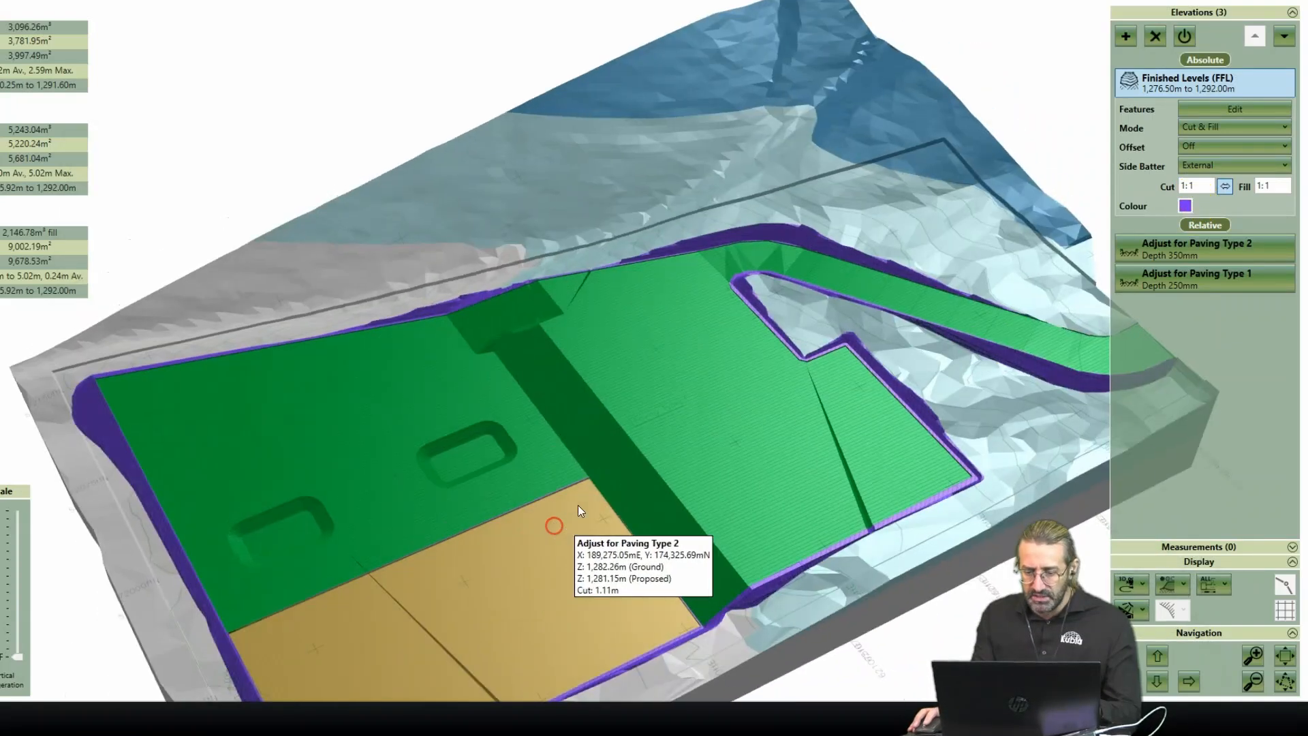
click(868, 366)
scroll(650, 470, down, 1)
right_drag(653, 472, 1136, 560)
Step: Add a Reduce element with a narrow four-sided outline about 33 m long inside Paving Type 1, east of the central slope, without a tag
click(1135, 588)
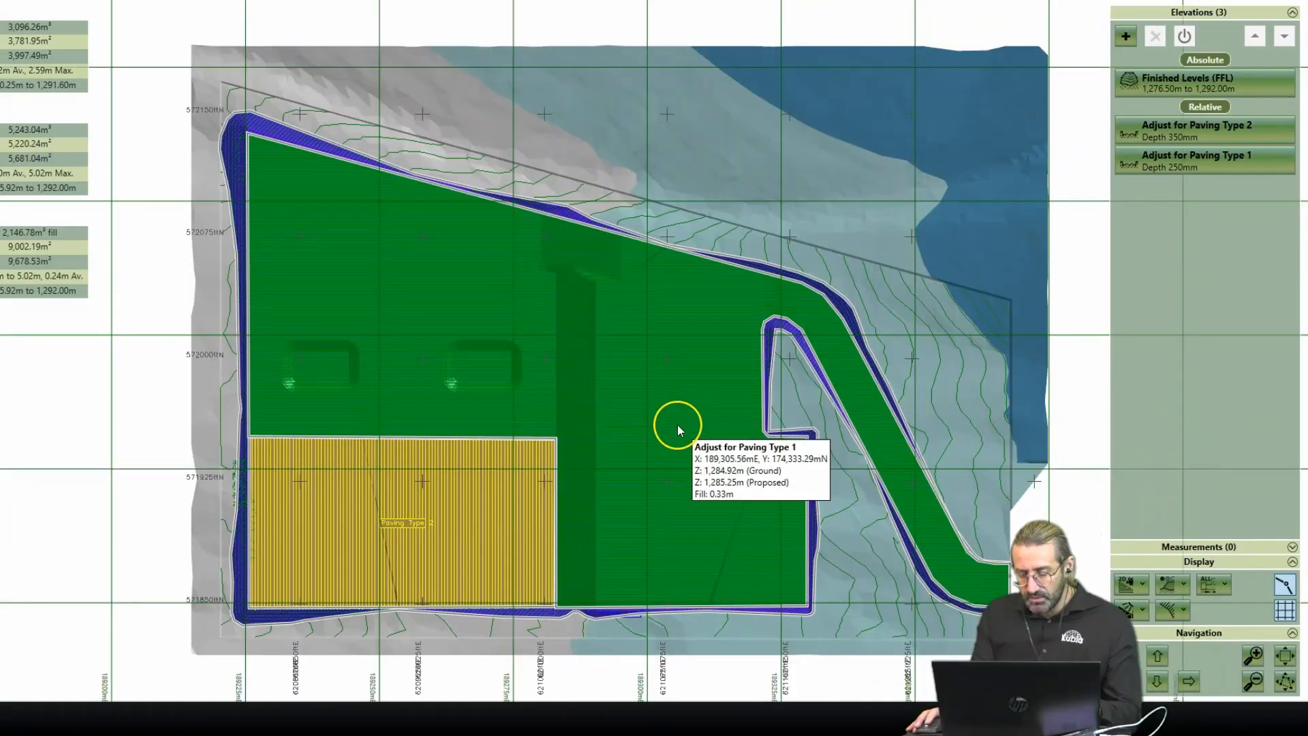
scroll(680, 446, down, 1)
scroll(680, 444, up, 2)
click(1125, 36)
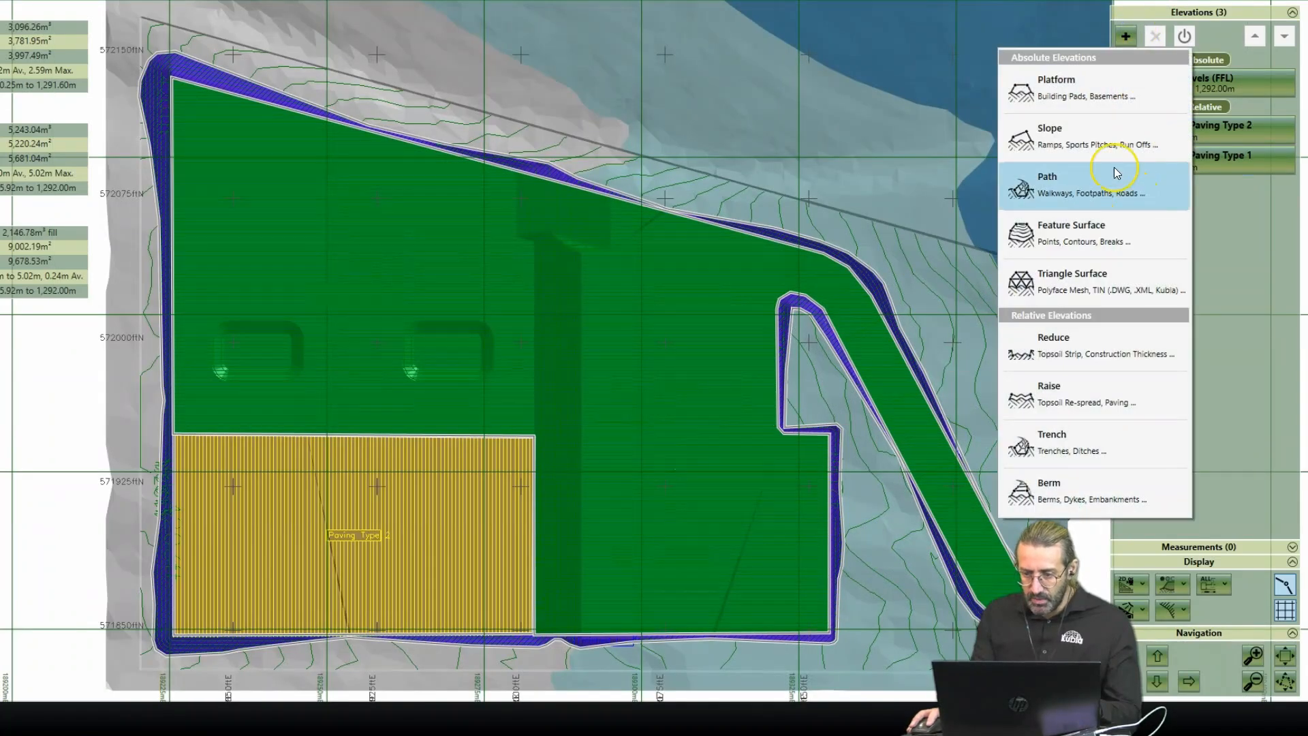
click(1086, 349)
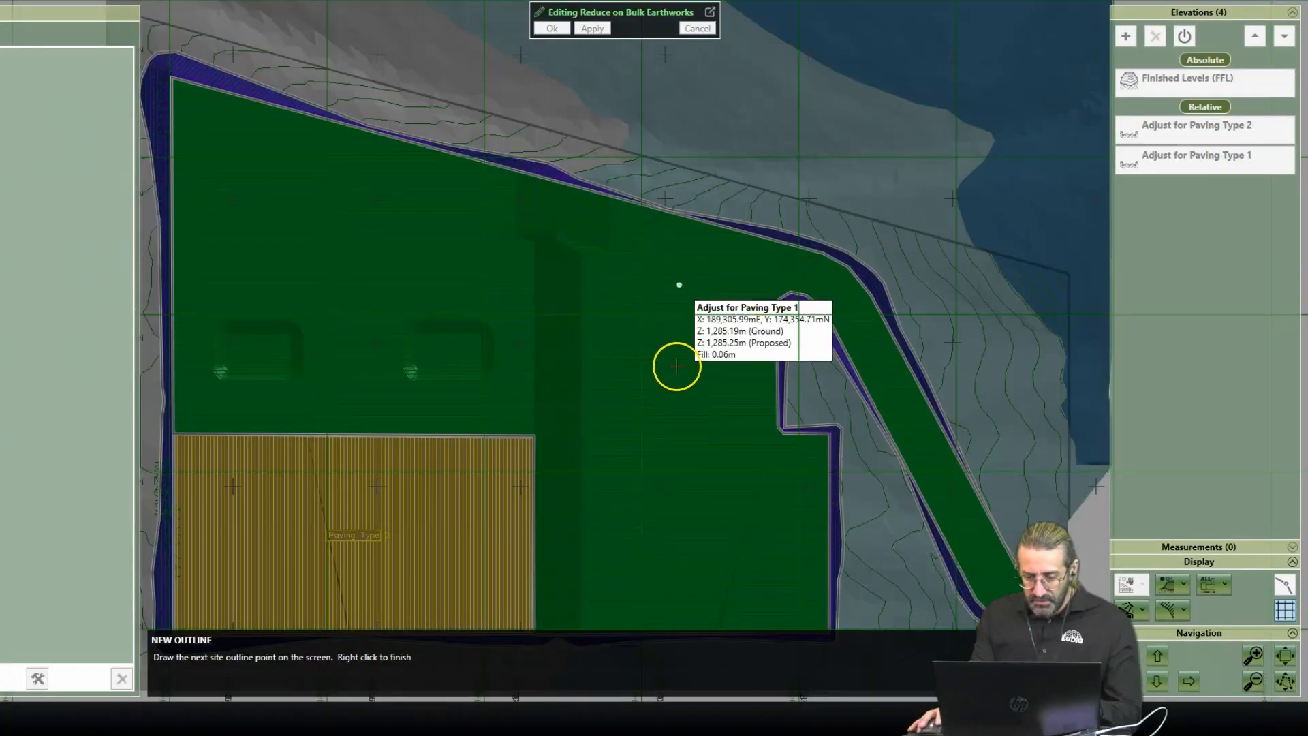
click(671, 349)
click(631, 356)
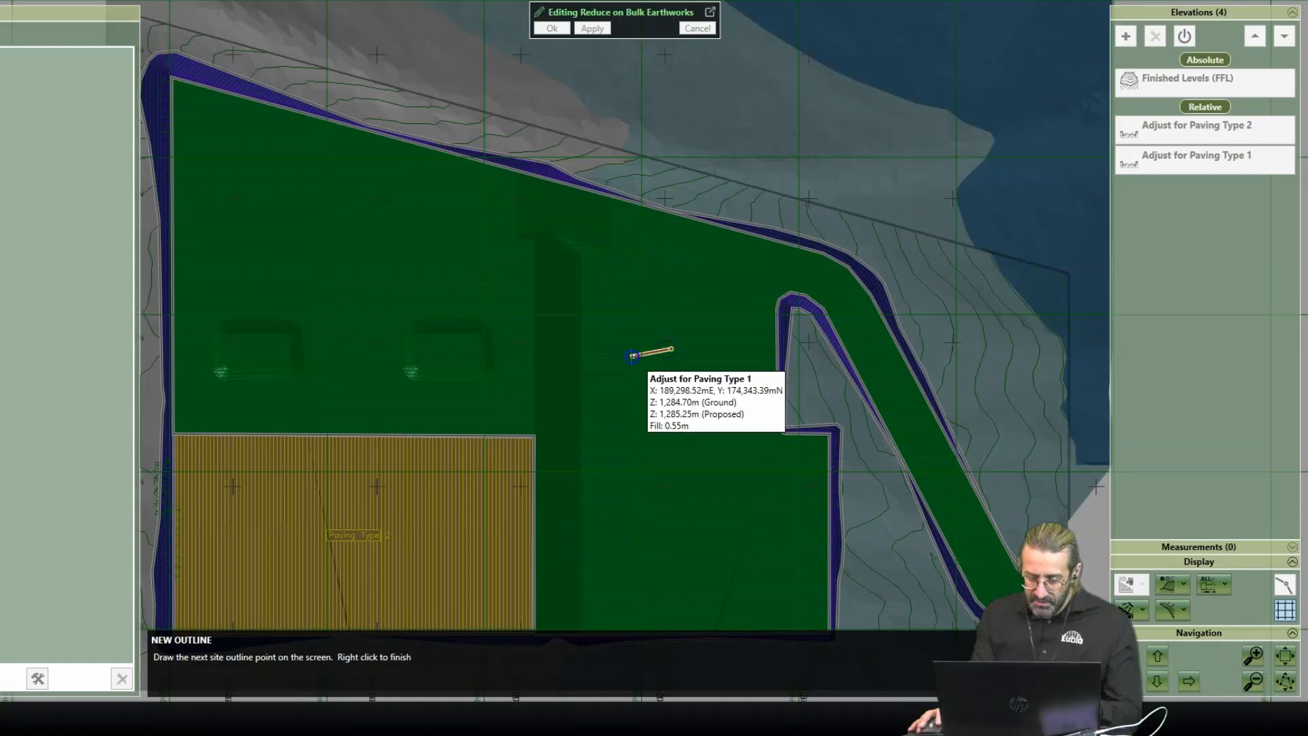
click(647, 563)
click(702, 559)
right_click(761, 459)
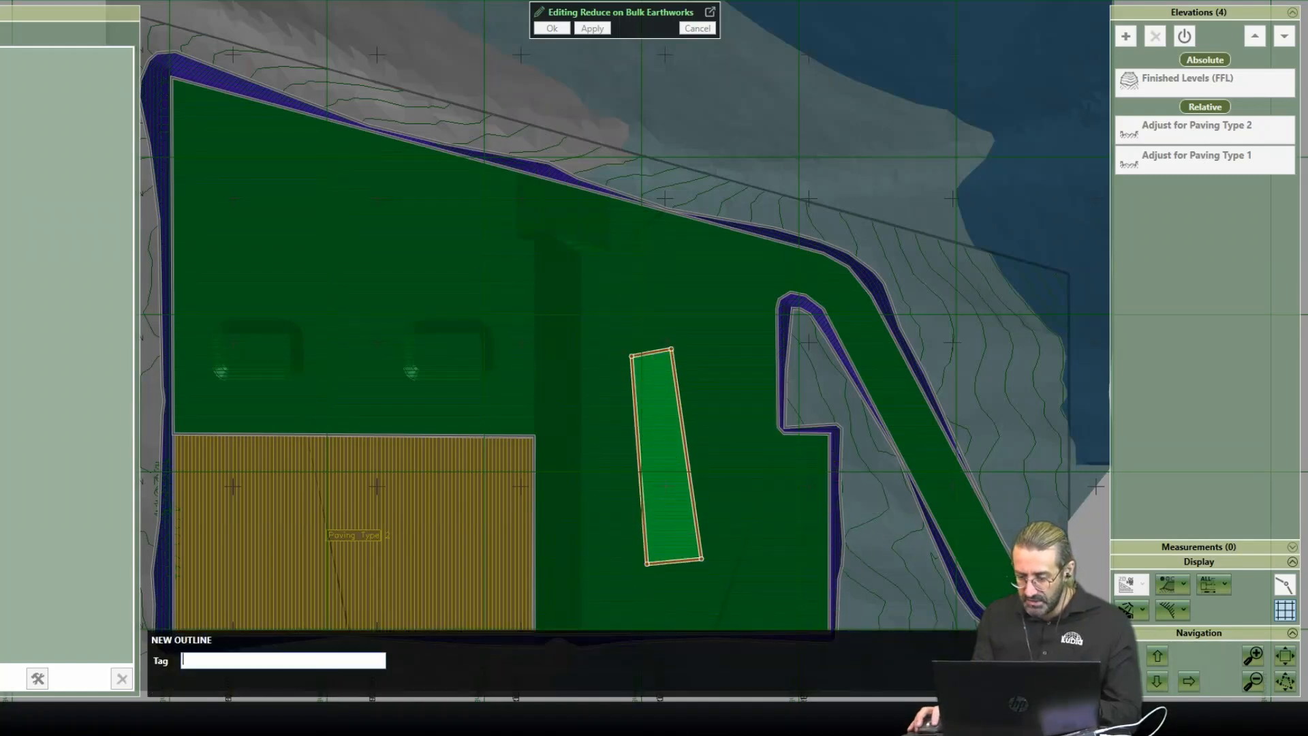
key(Return)
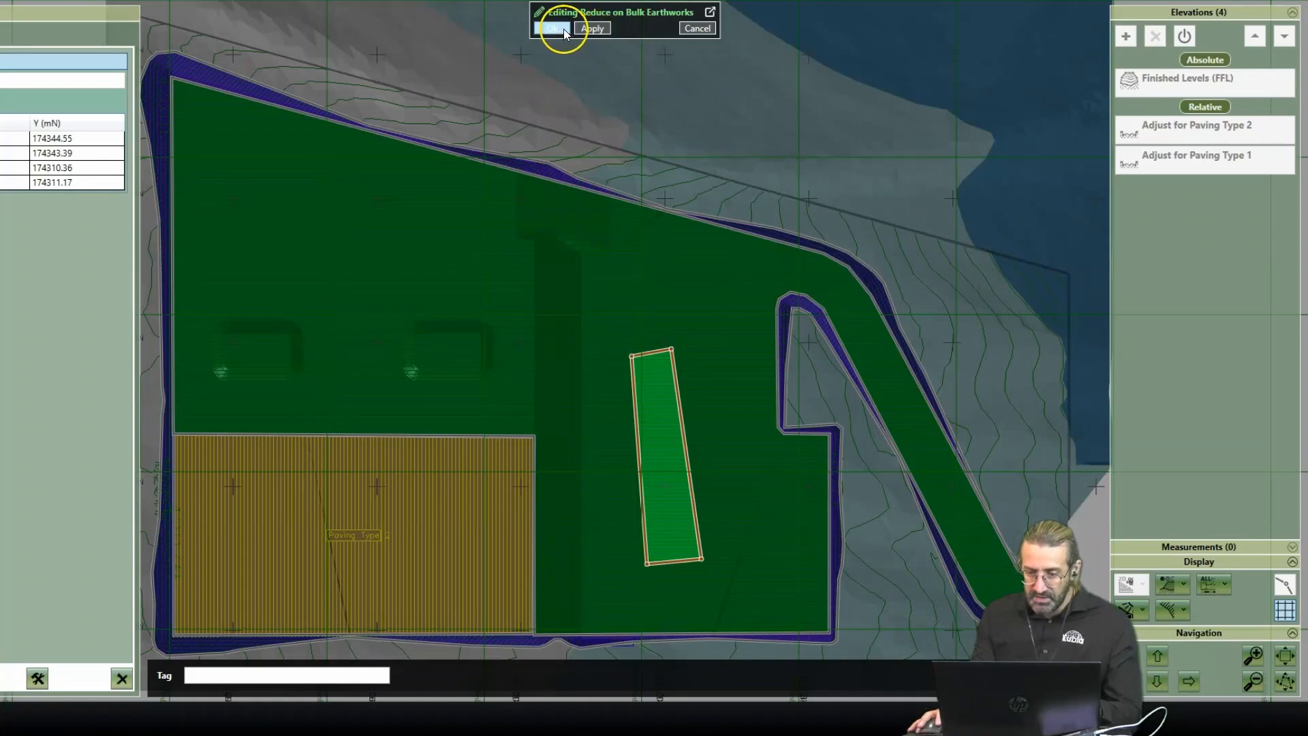
click(558, 29)
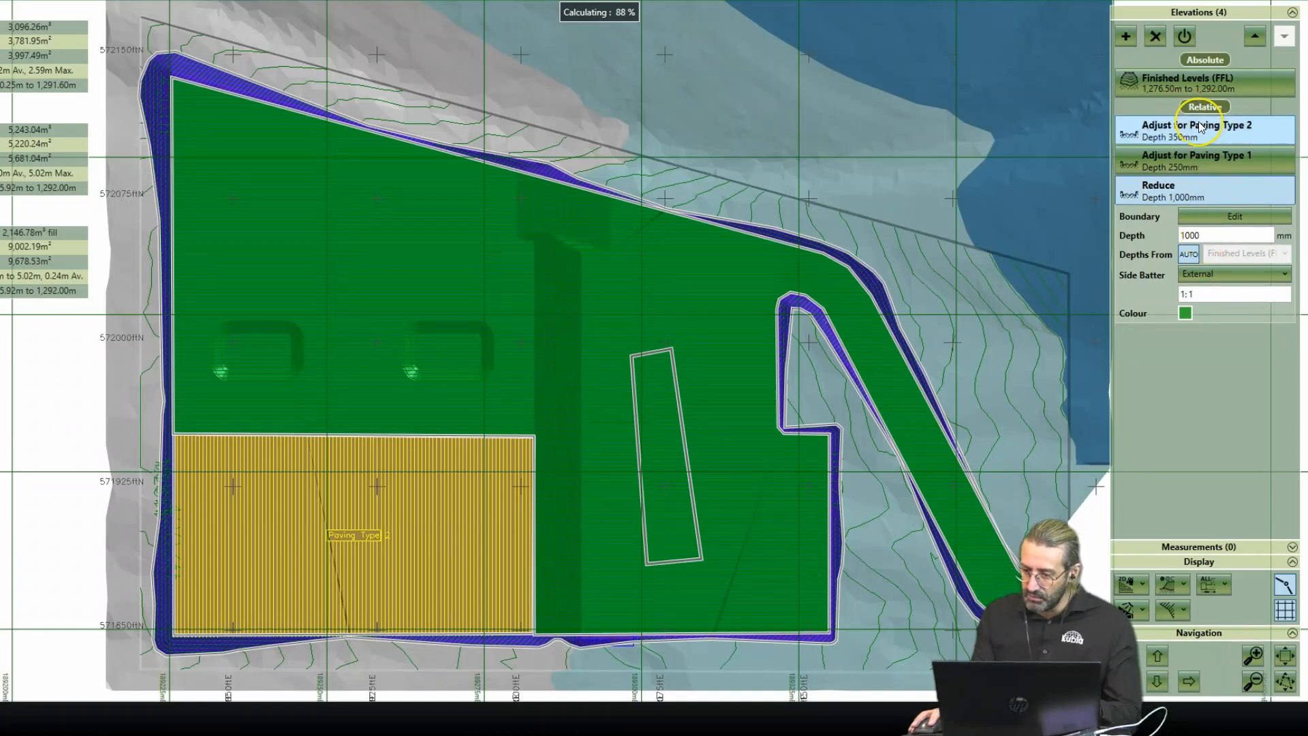
Step: Change the colour of the new 1,000 mm Reduce element to pink
double_click(1208, 236)
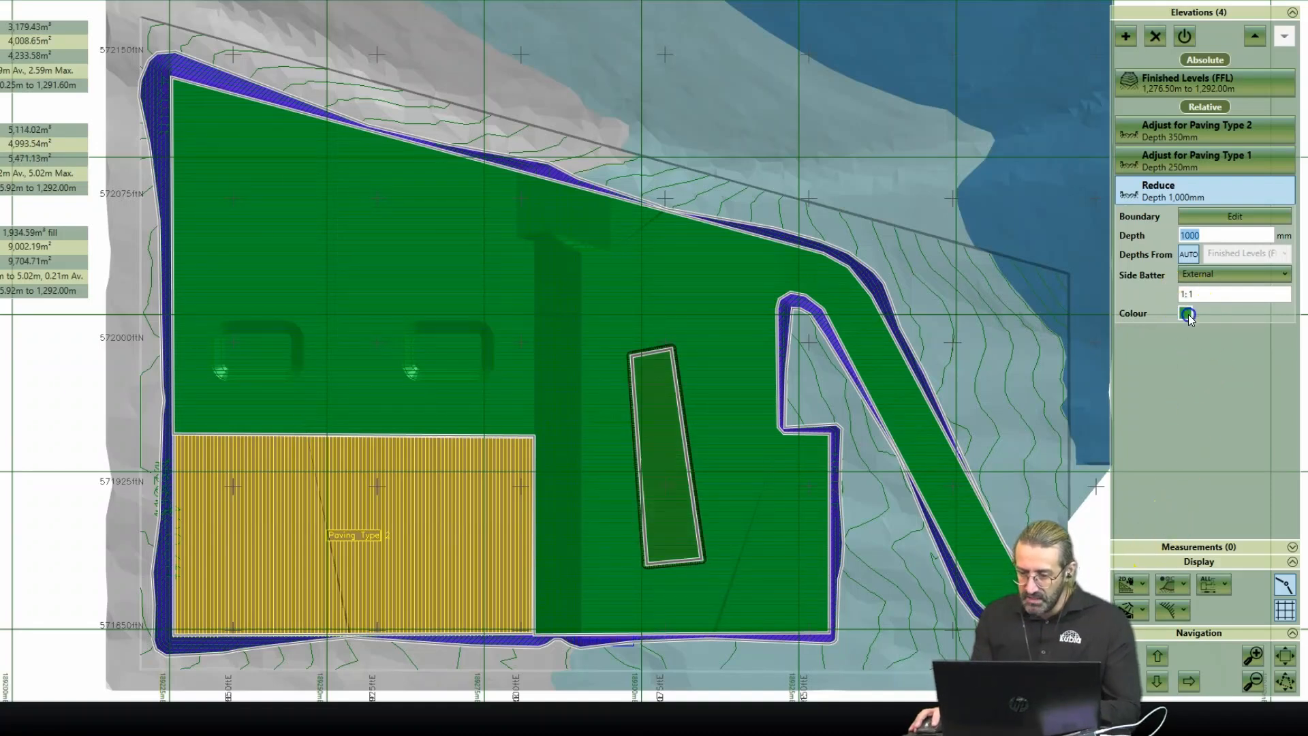
click(1187, 314)
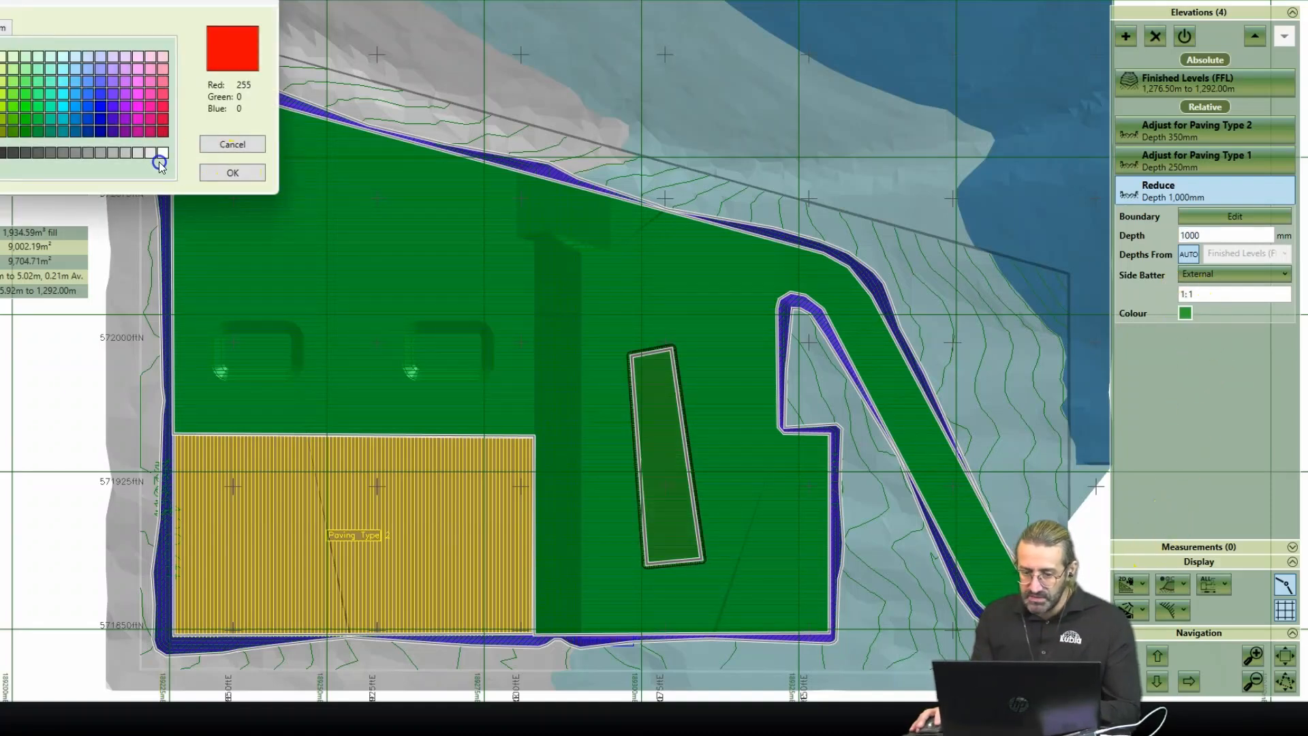
click(263, 179)
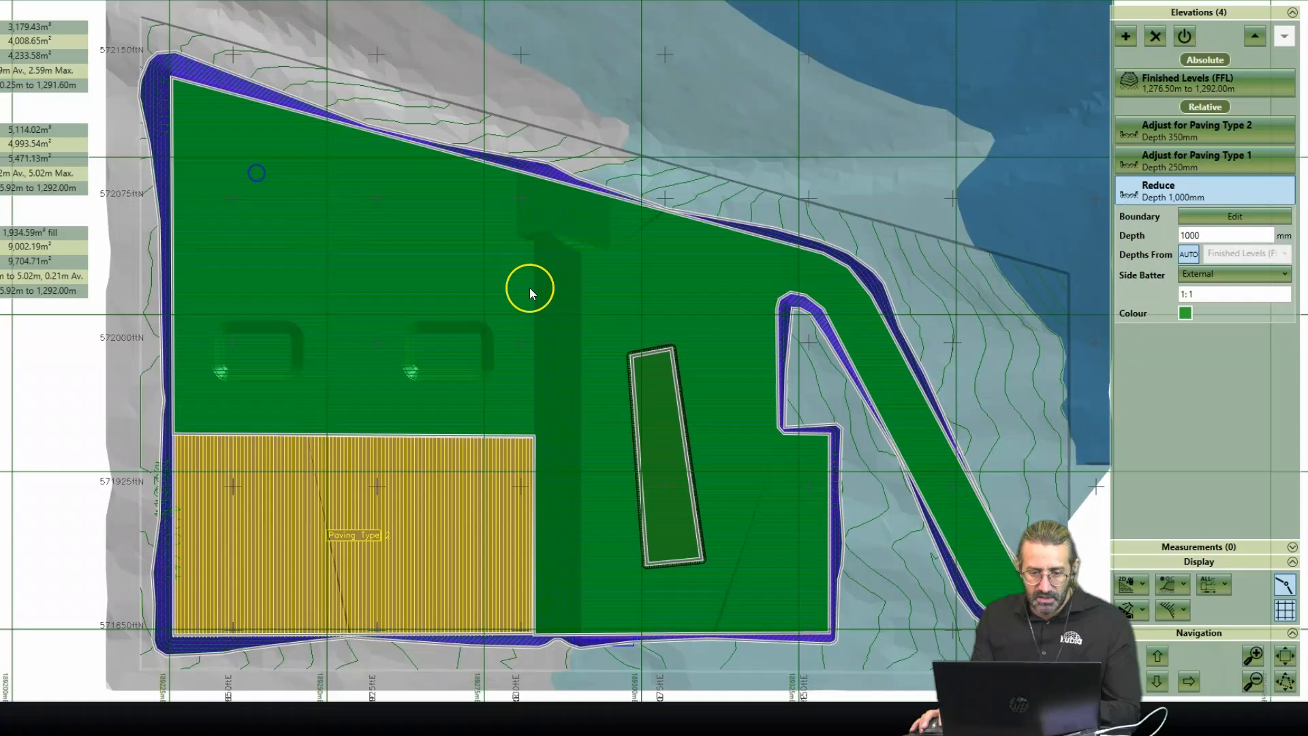
Step: Inspect the pink reduced area in 3D Orbit View and select the Finished Levels (FFL) batter
click(1131, 584)
click(1148, 638)
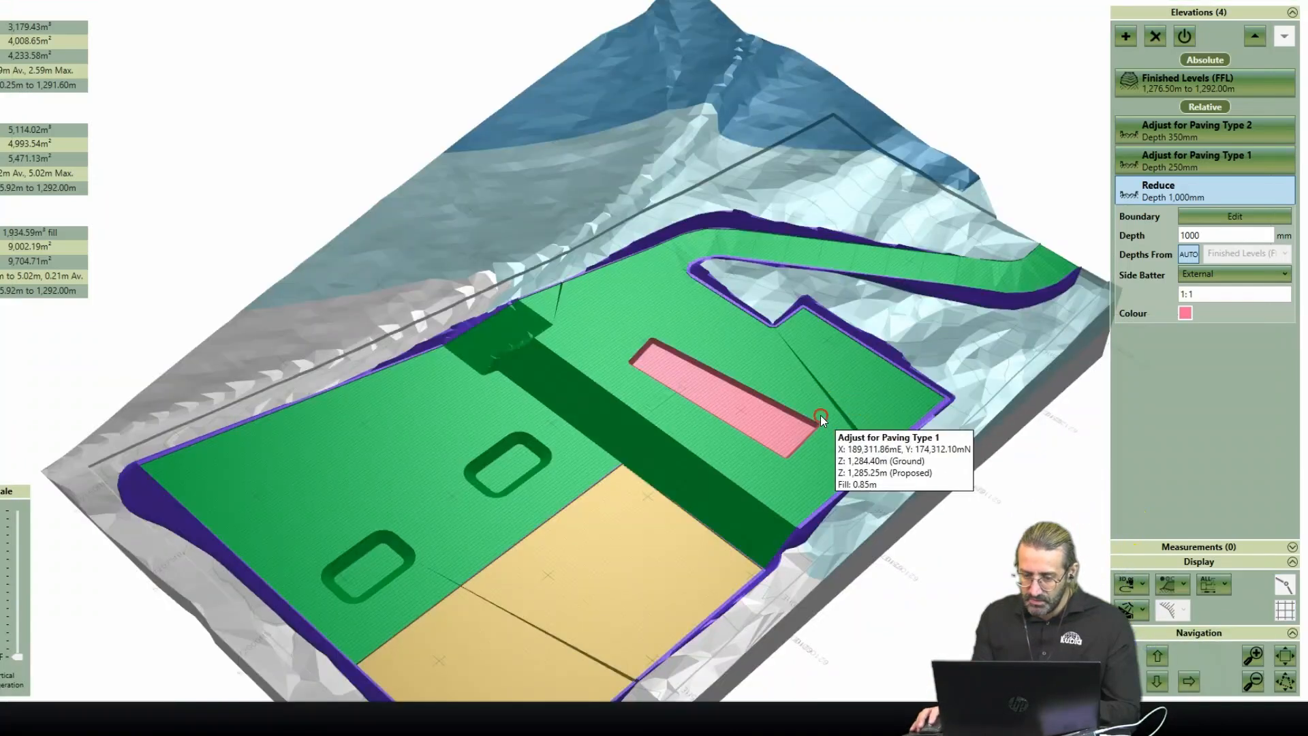
scroll(783, 402, up, 5)
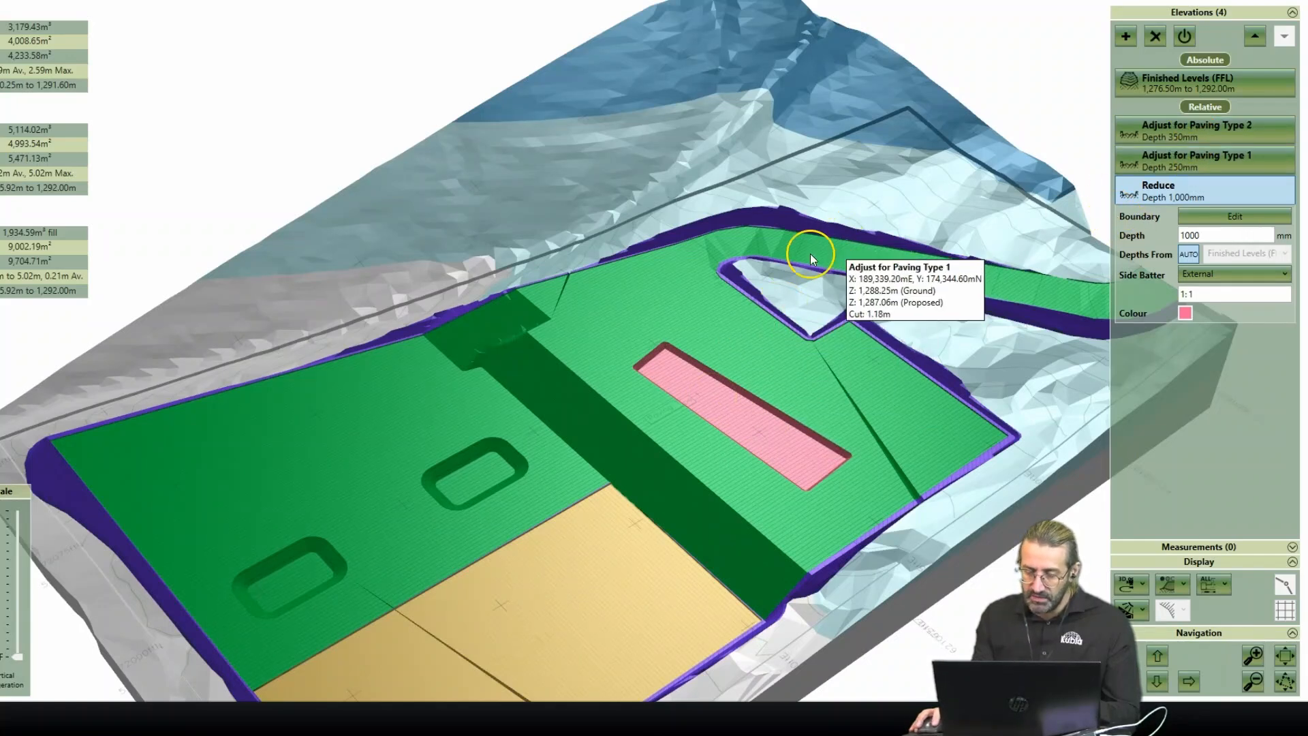
click(775, 228)
click(781, 215)
click(791, 218)
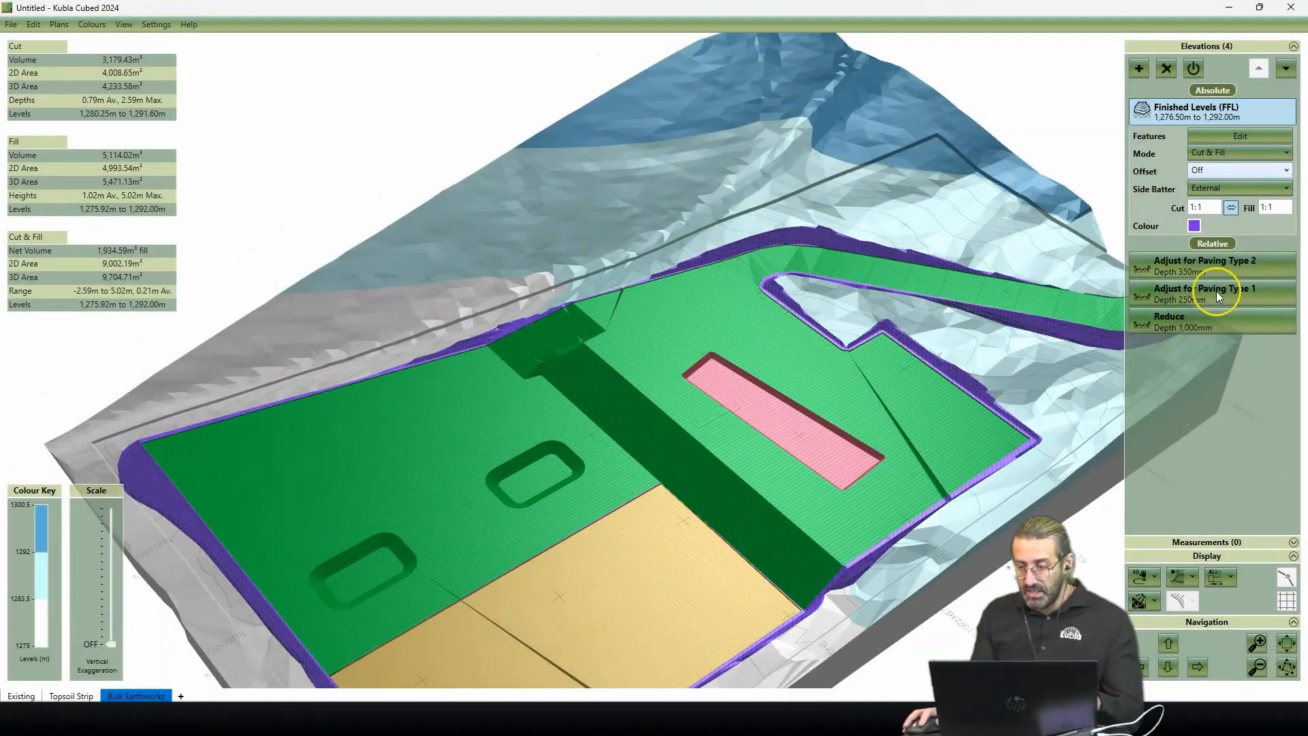
Step: Delete the 1,000 mm Reduce element from the Bulk Earthworks elevations
click(1194, 319)
click(1166, 68)
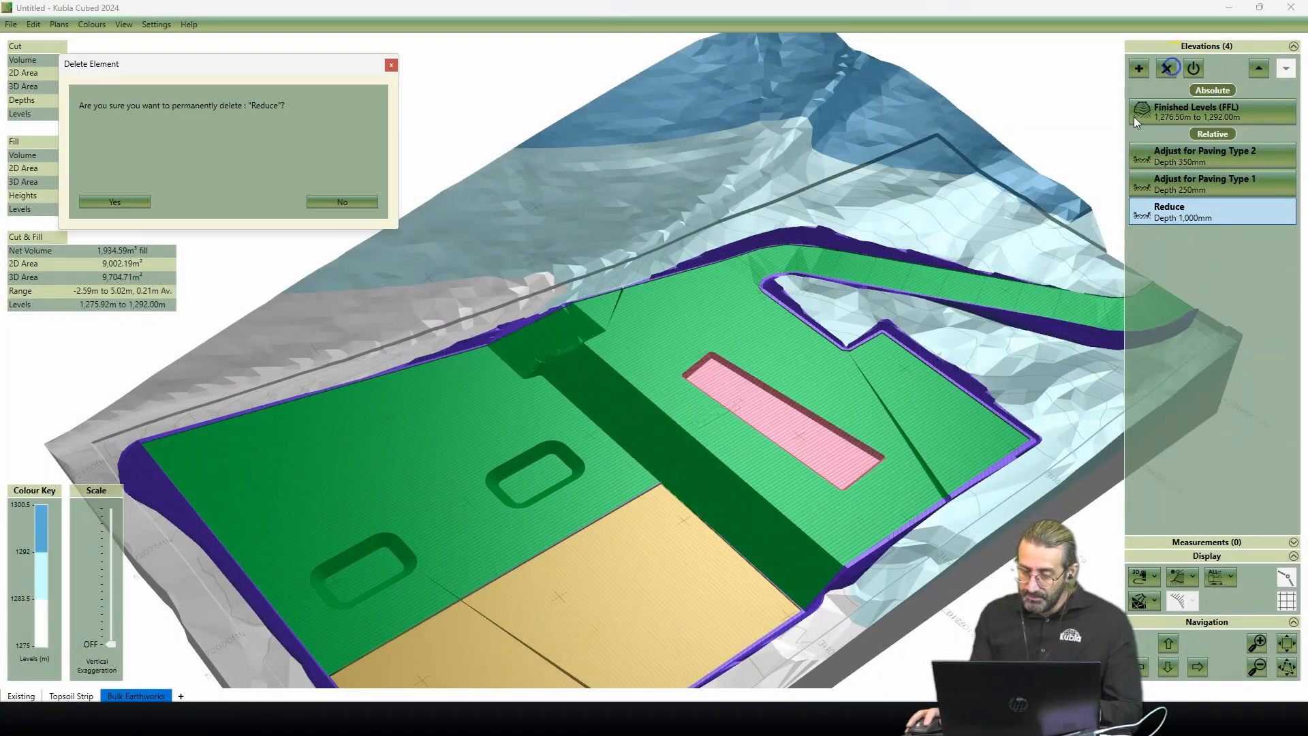
click(125, 204)
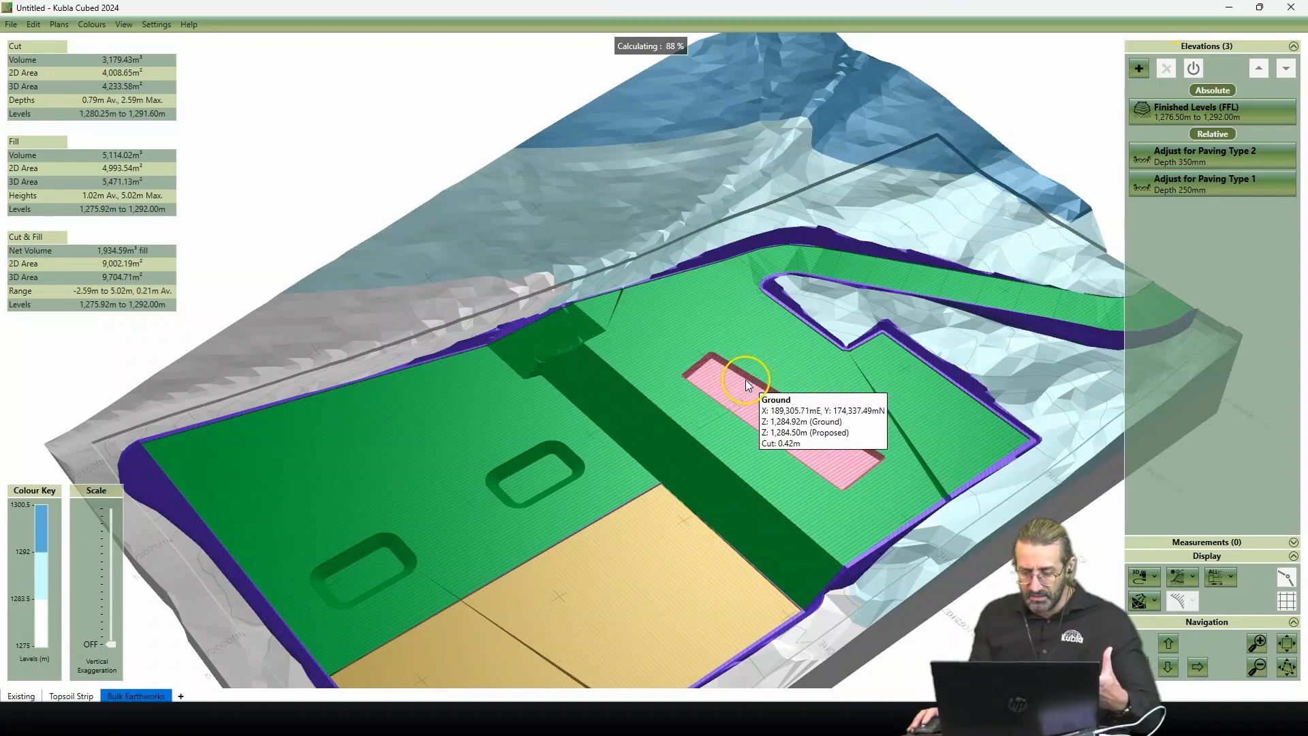
Step: Review the available measurement types, including Volume Region and Cross Section
click(1227, 541)
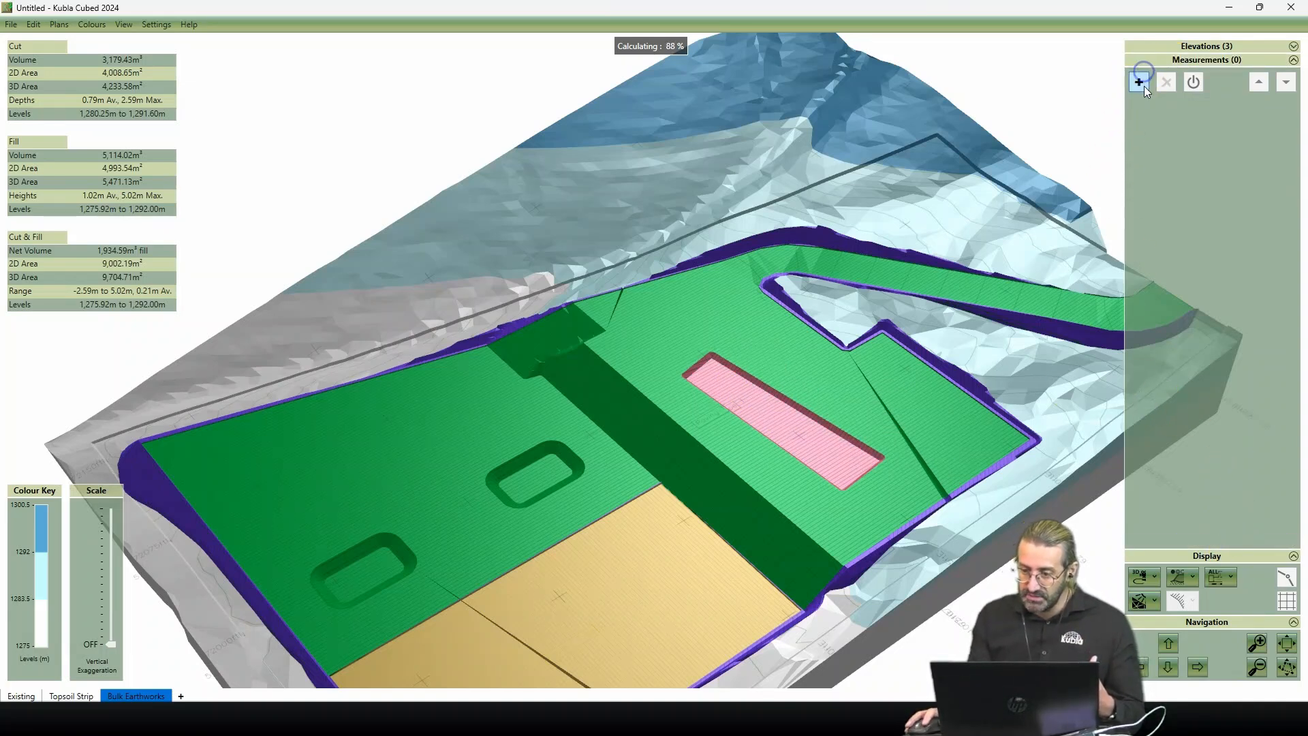
click(1139, 82)
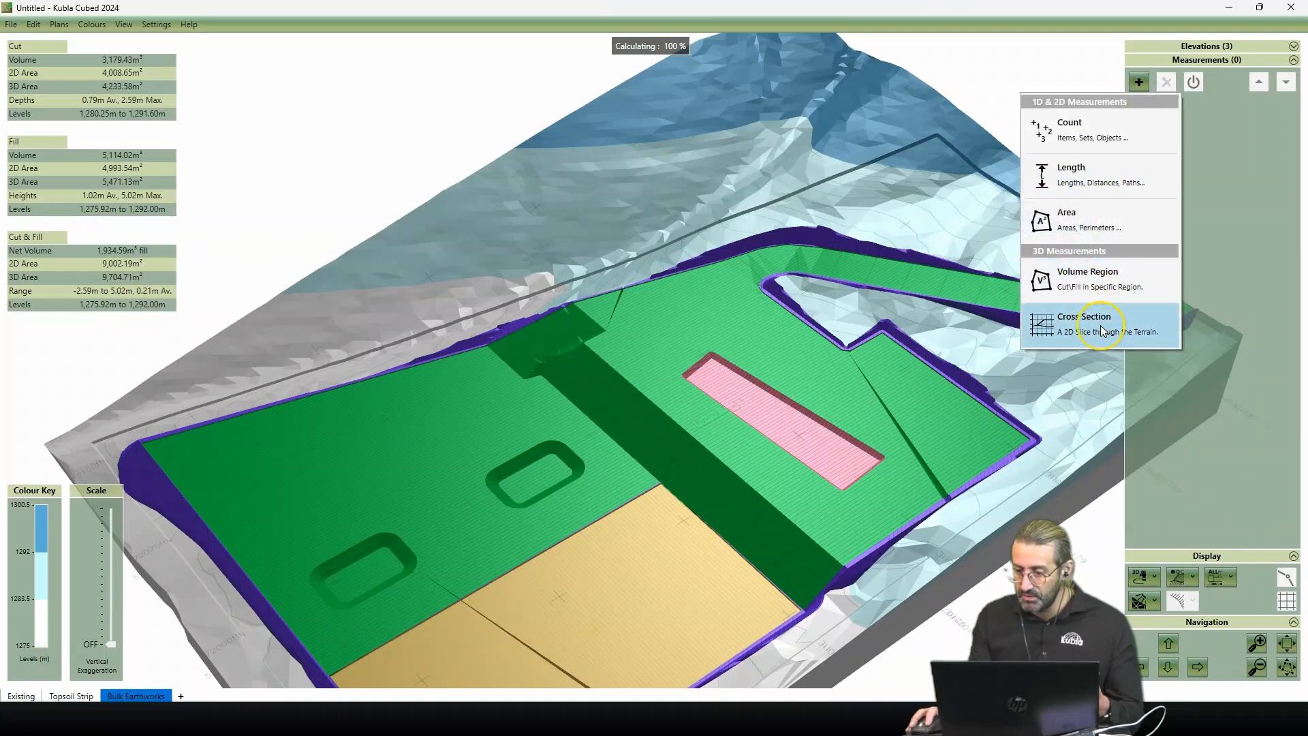
click(1101, 325)
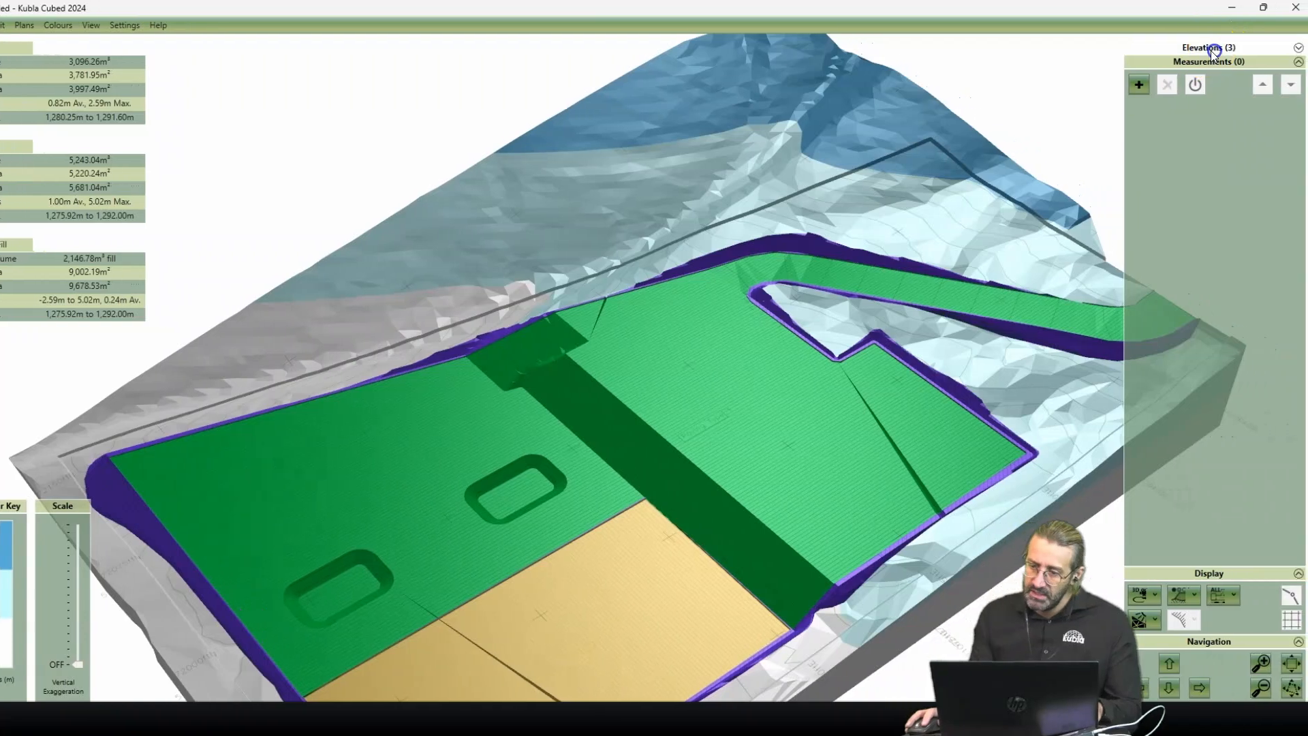
Step: Turn both paving type adjustments off together to view the unreduced finished levels, and turn them back on
click(1214, 49)
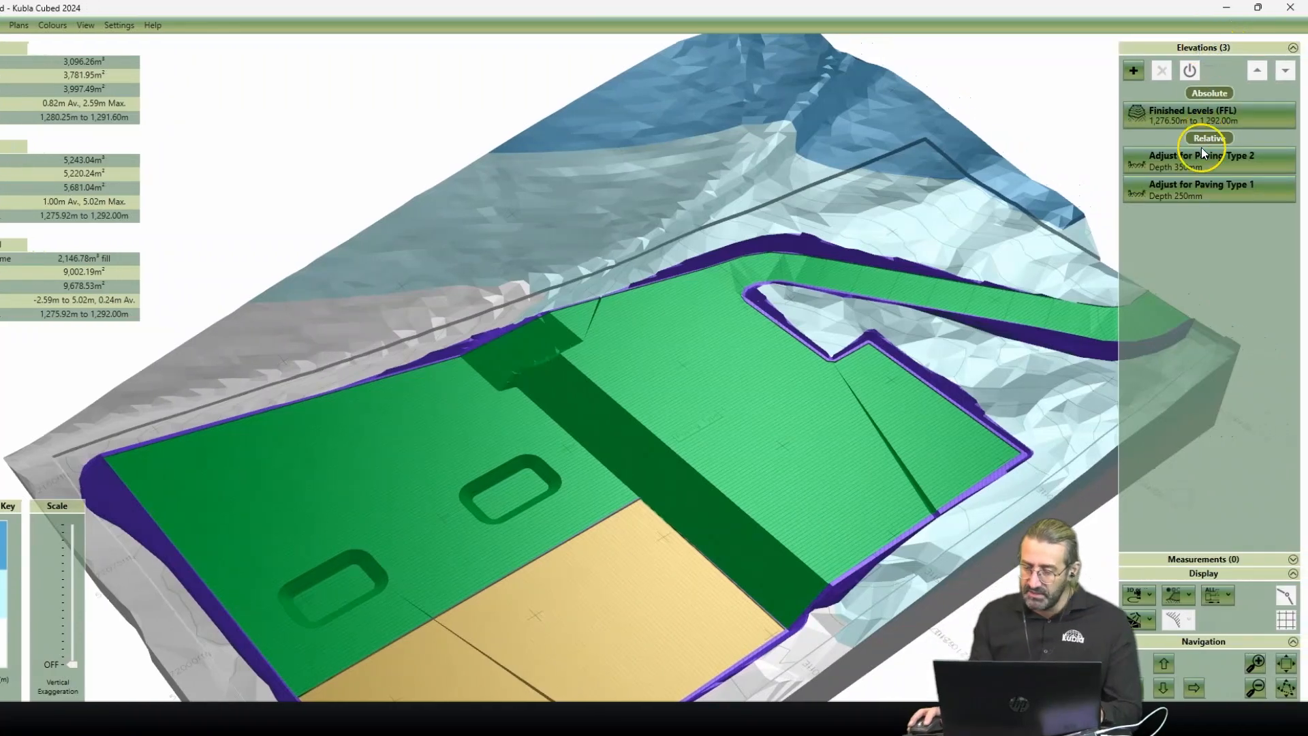
click(1221, 182)
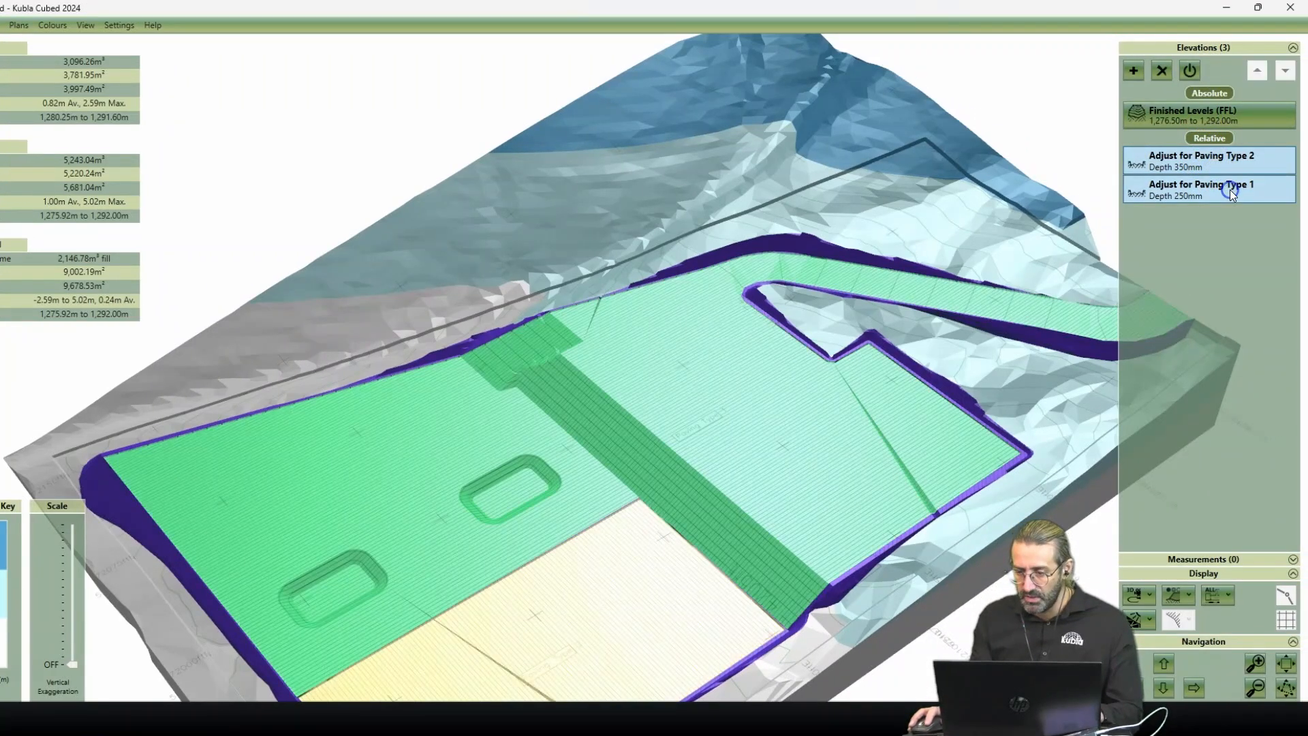
click(1190, 70)
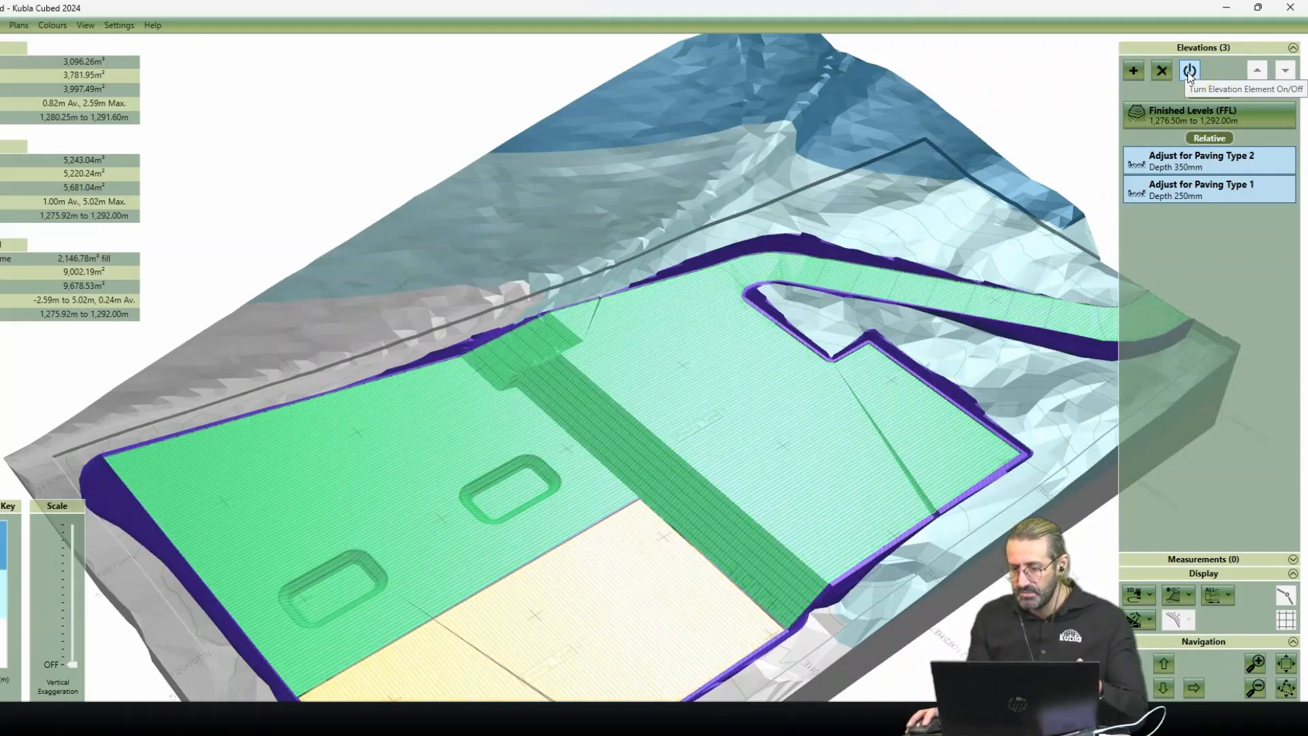
click(1188, 74)
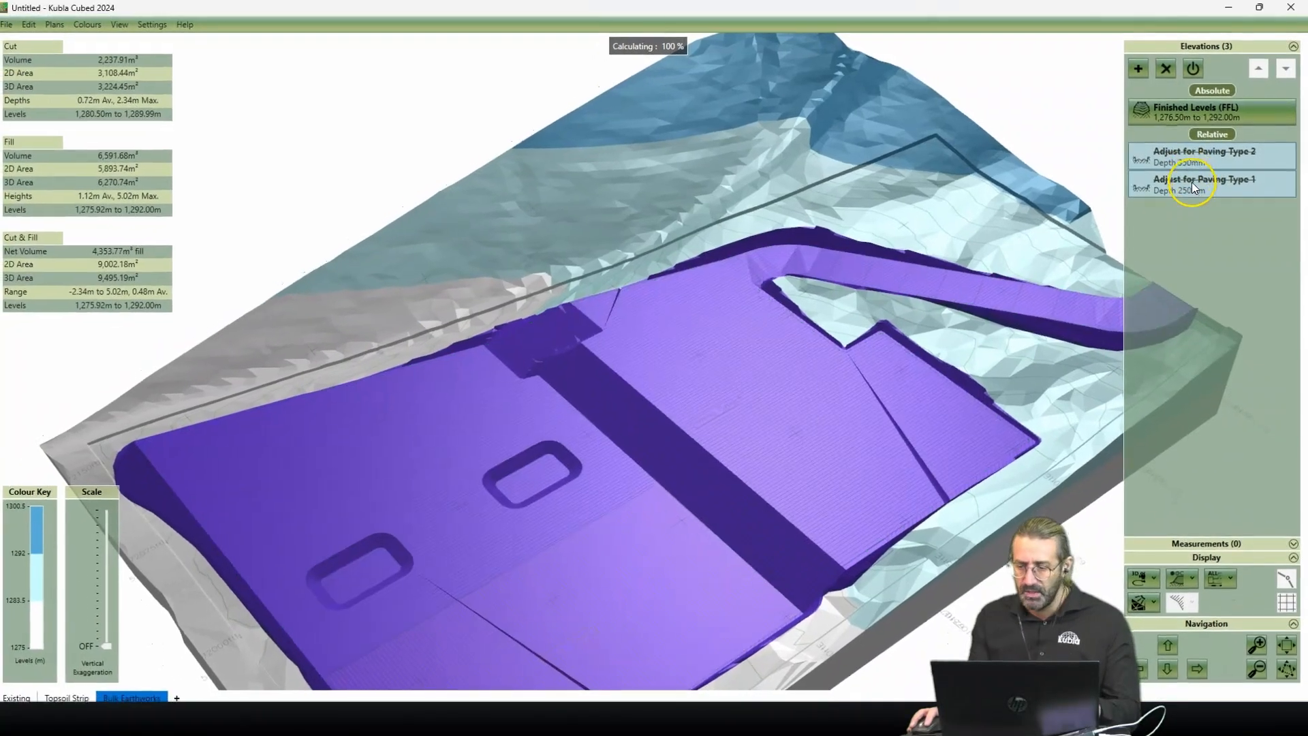
click(1191, 69)
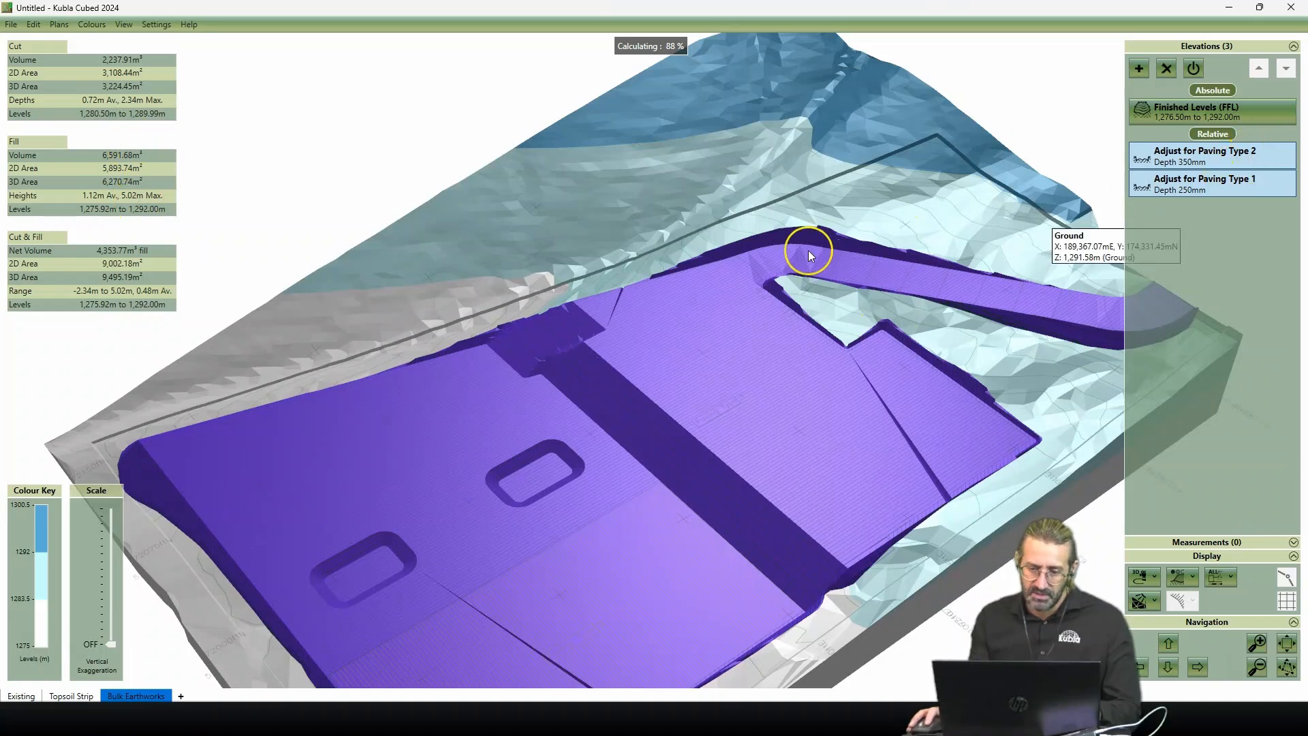
Step: Colour the proposed surface by cut and fill differences and inspect it in 3D
click(1183, 584)
click(1190, 603)
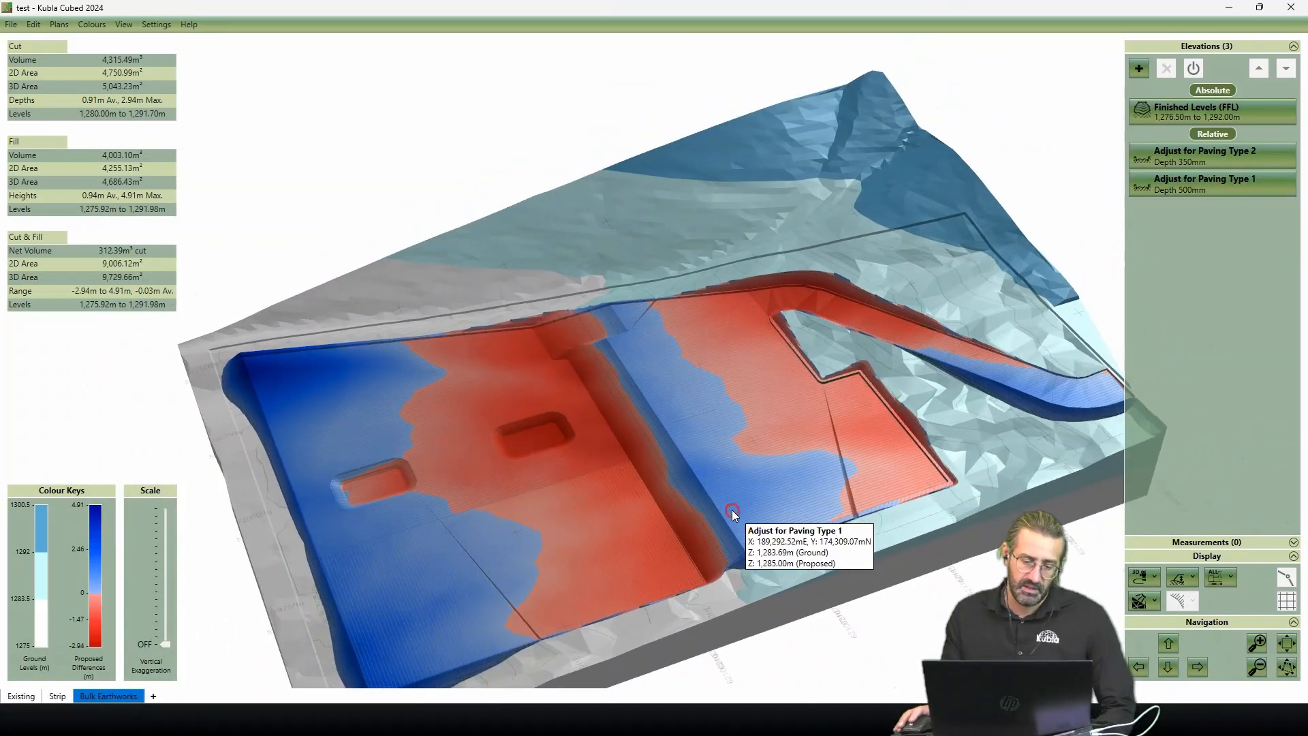
drag(731, 510, 721, 508)
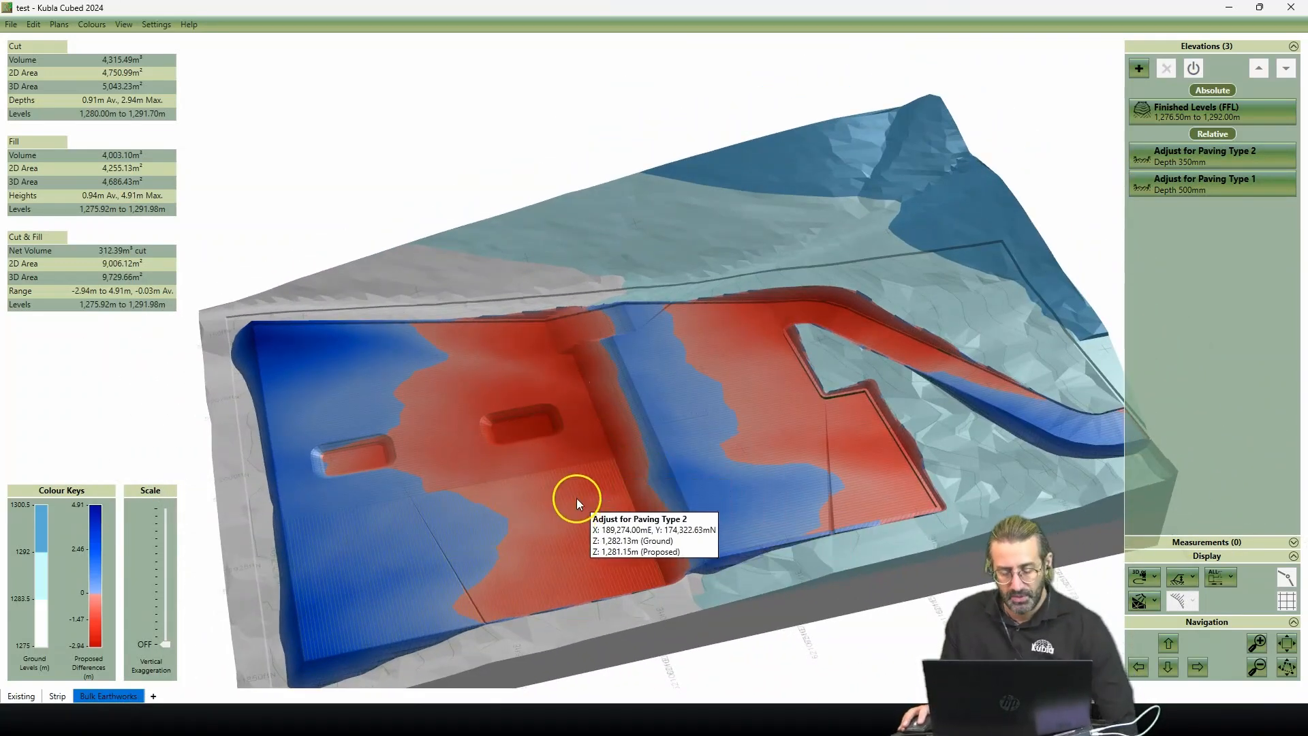
Step: Review the Existing, Strip and Bulk Earthworks phases one after another in the 3D view
click(22, 697)
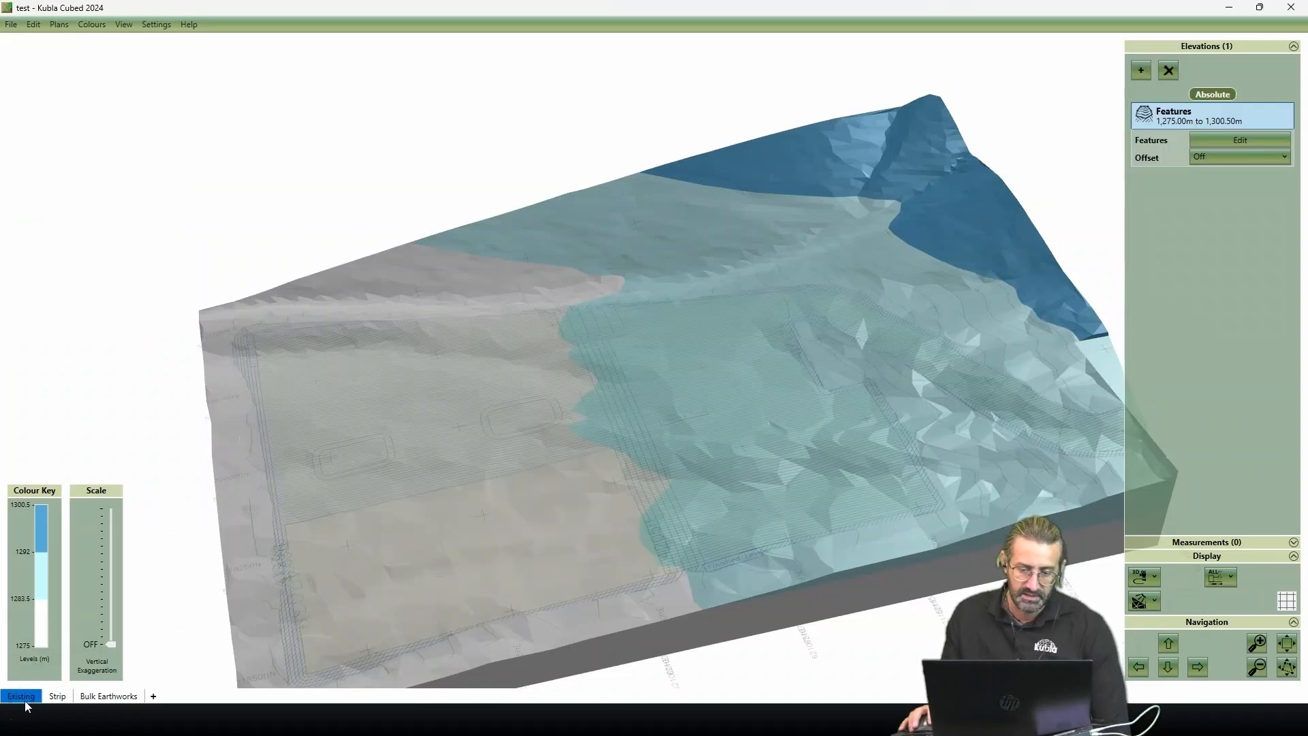
click(62, 697)
click(104, 698)
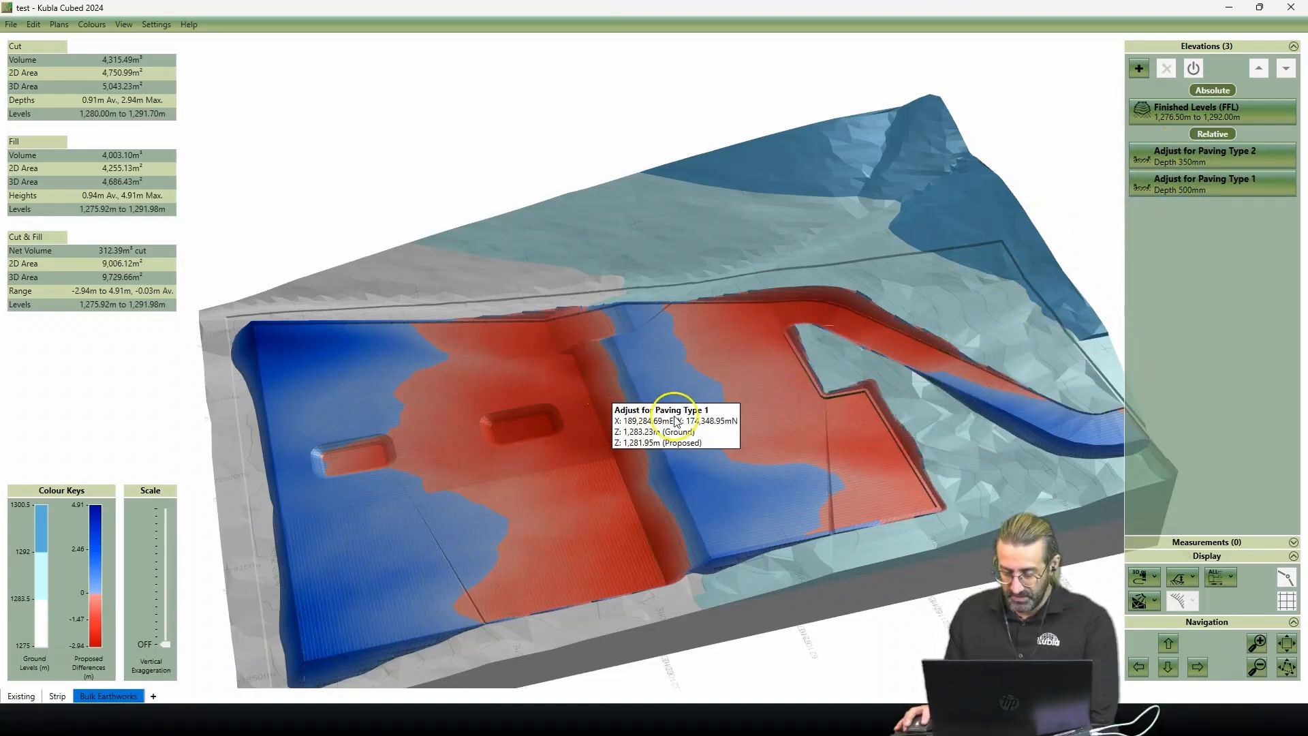
Step: Preview the estimation spreadsheet enlarged, examine the Bulk Earthworks cut and fill volumes by element, and close it without creating the file
click(12, 26)
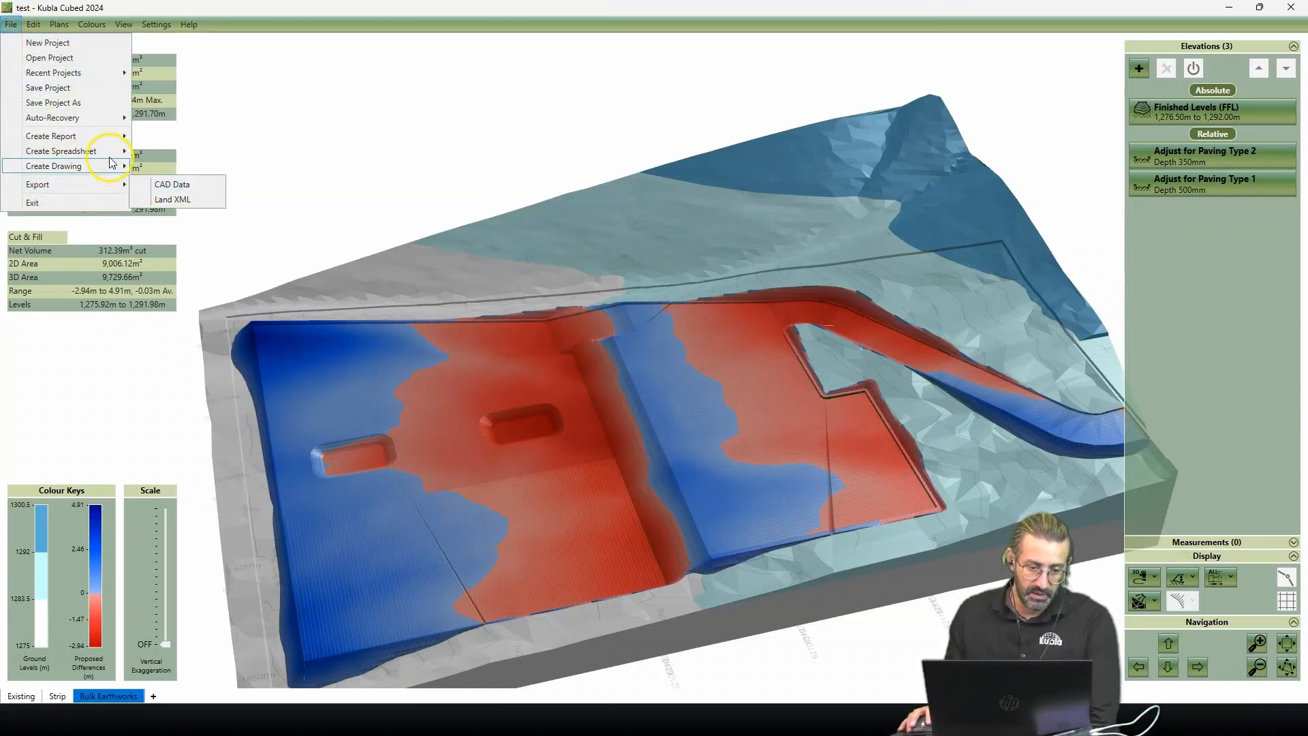
click(179, 166)
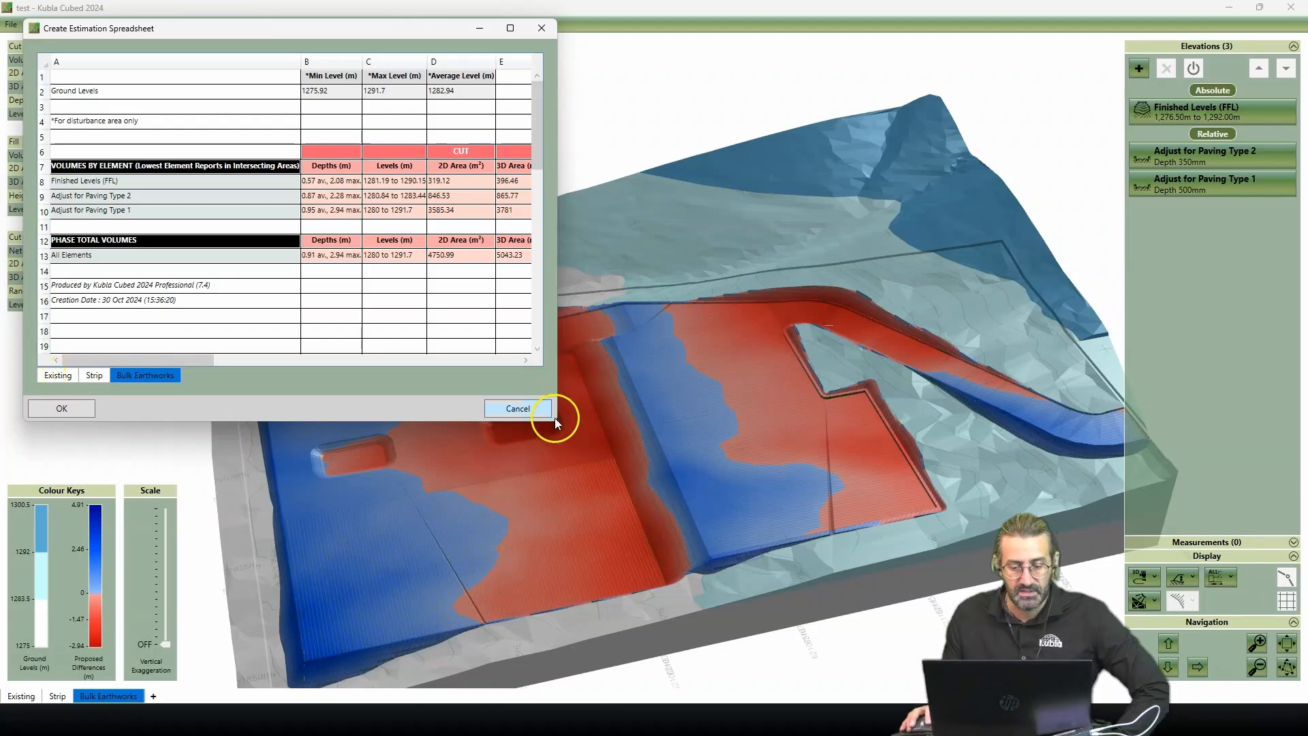
drag(560, 424, 1054, 581)
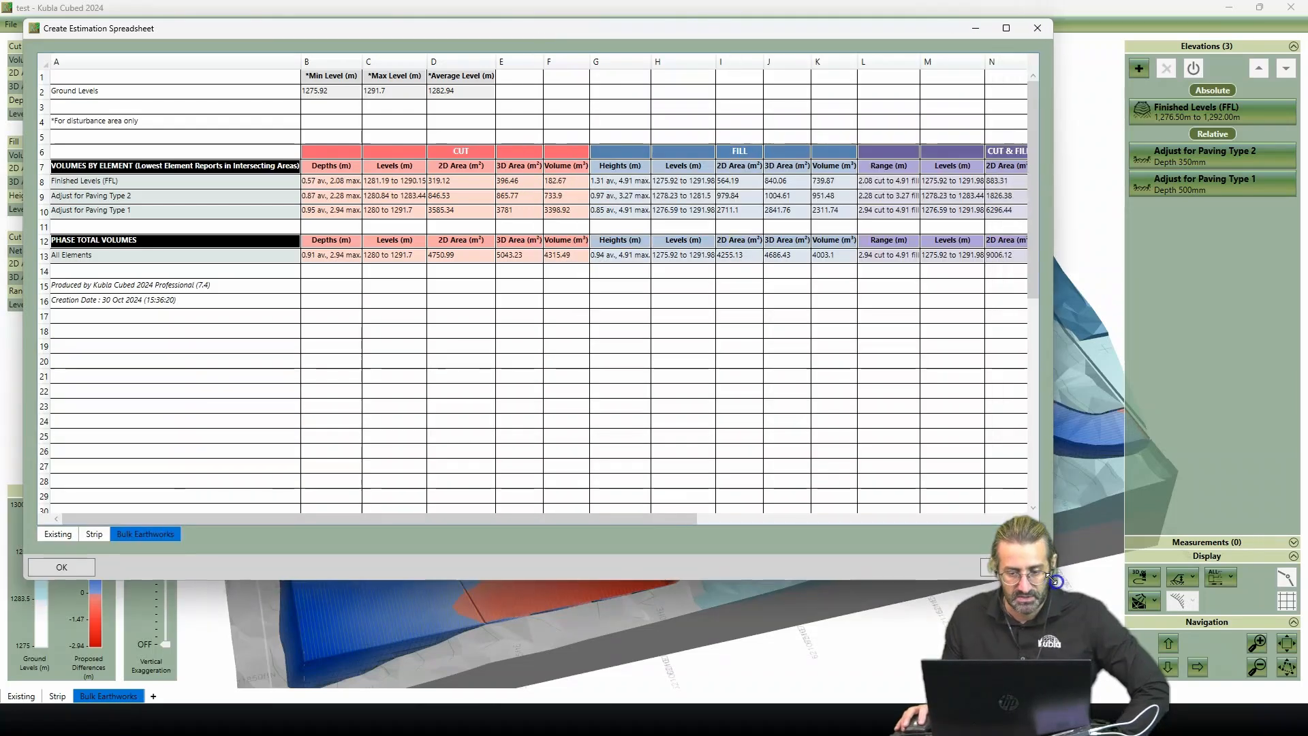
mouse_move(295, 516)
mouse_down()
mouse_move(391, 511)
mouse_move(273, 514)
mouse_up()
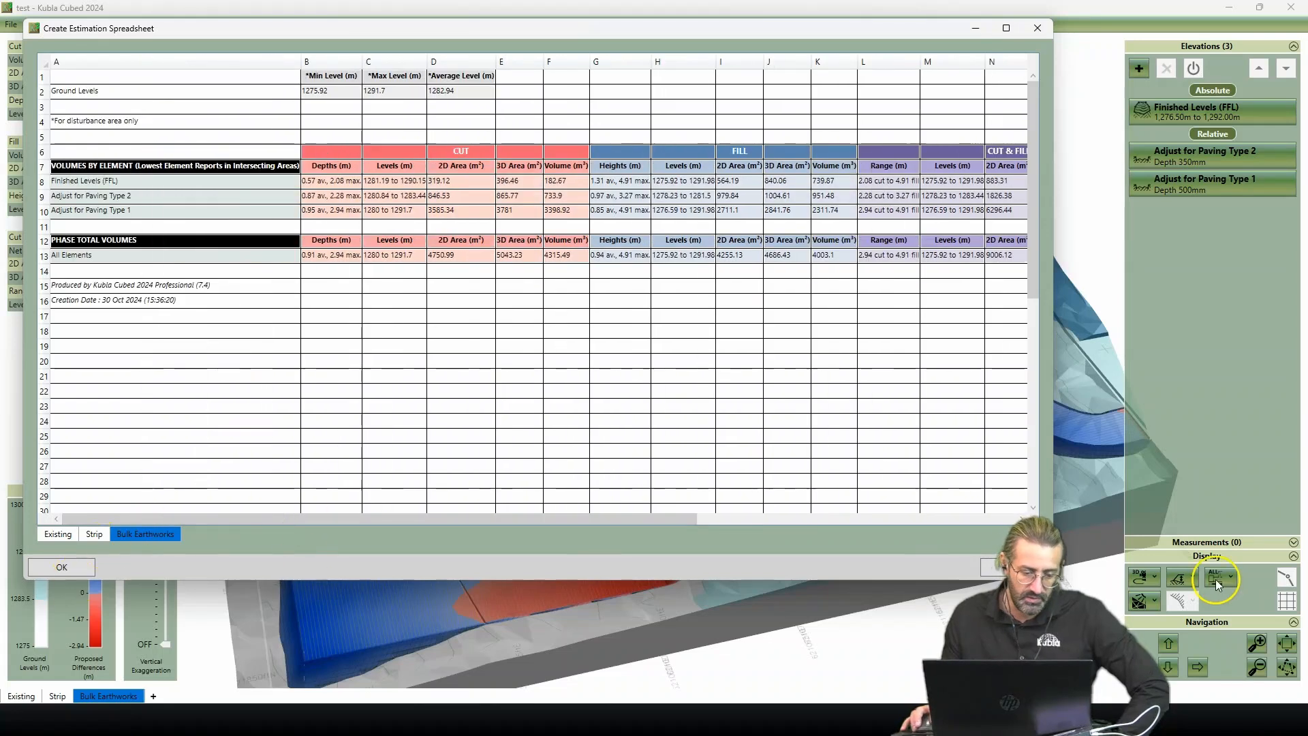
click(995, 562)
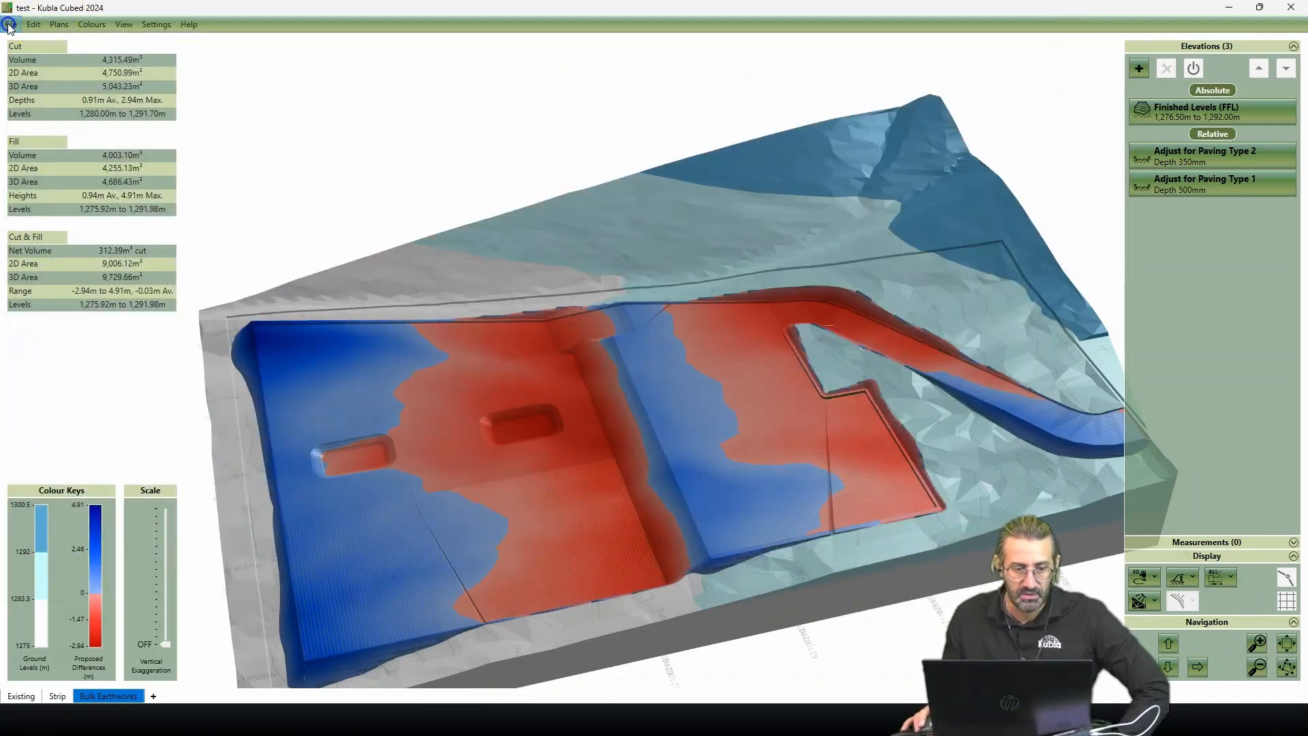